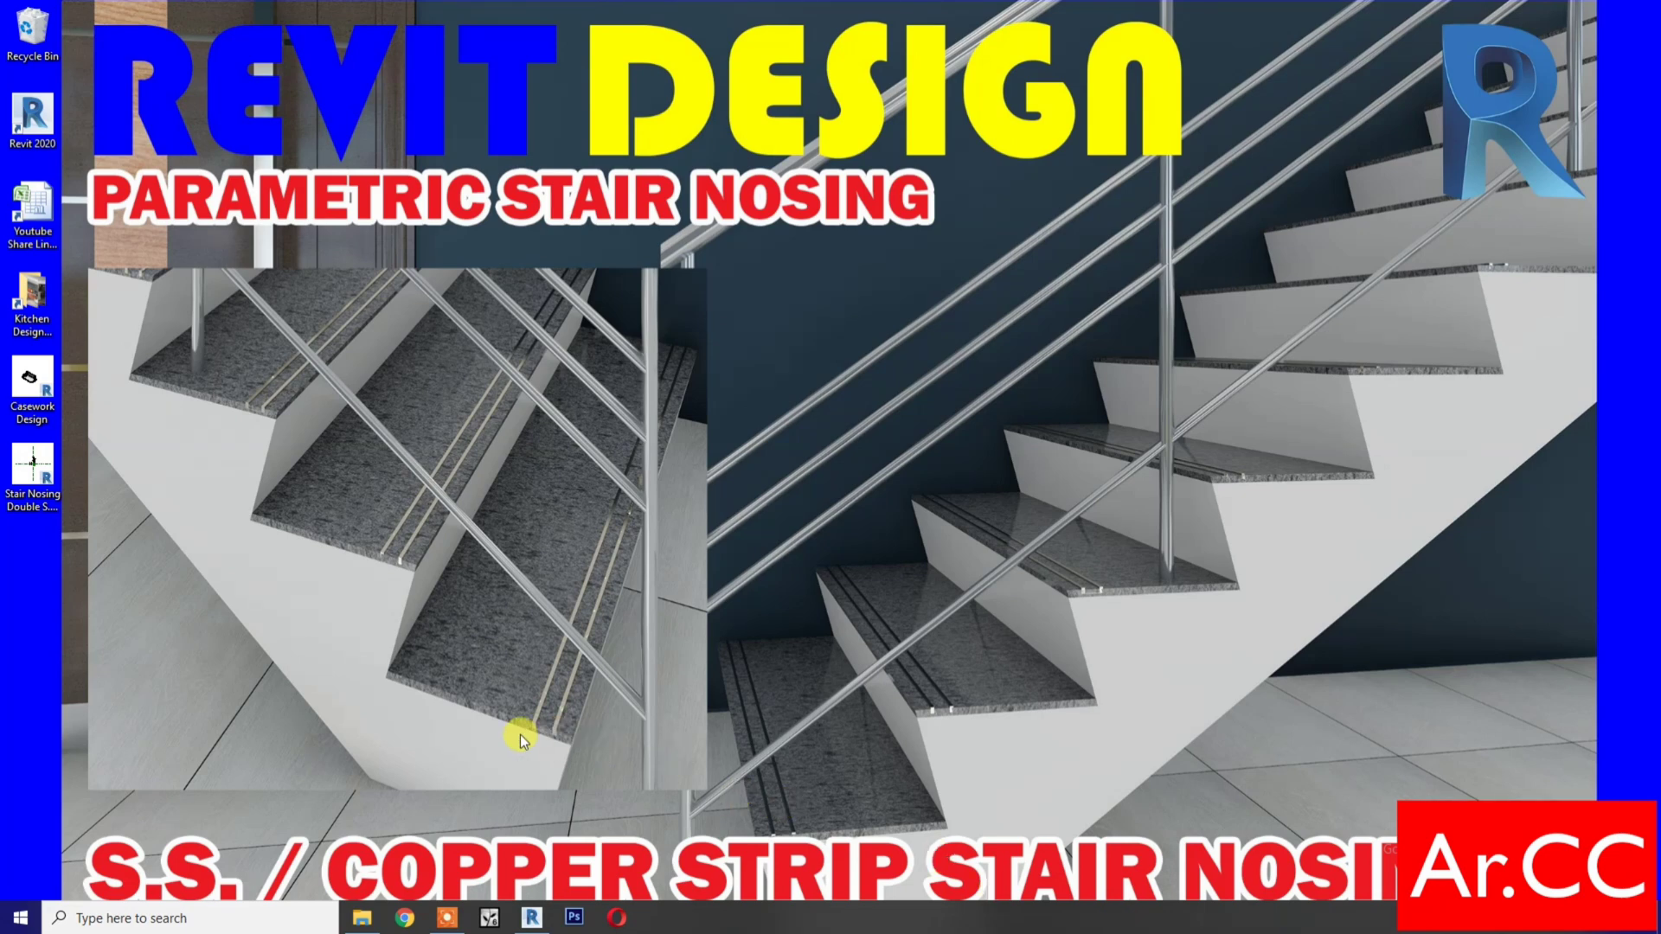
- Switch to Revit and create a 4 m straight assembled stair with 16 risers on the tiled floor, type 190mm max riser 250mm going
left_click(535, 917)
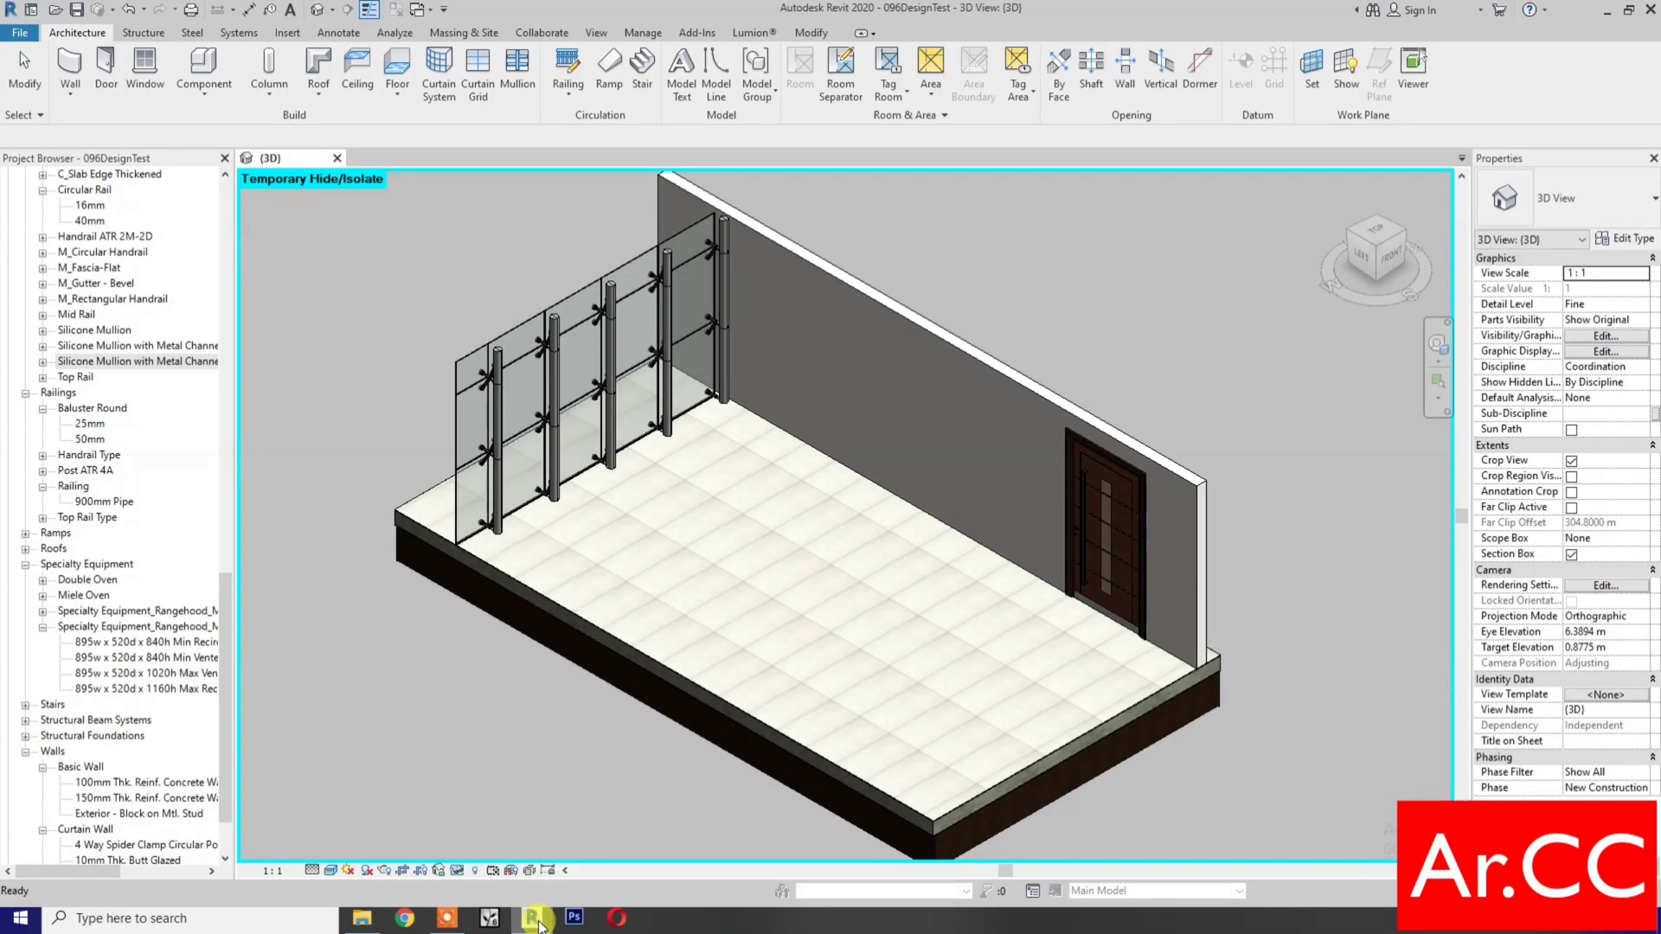
left_click(647, 65)
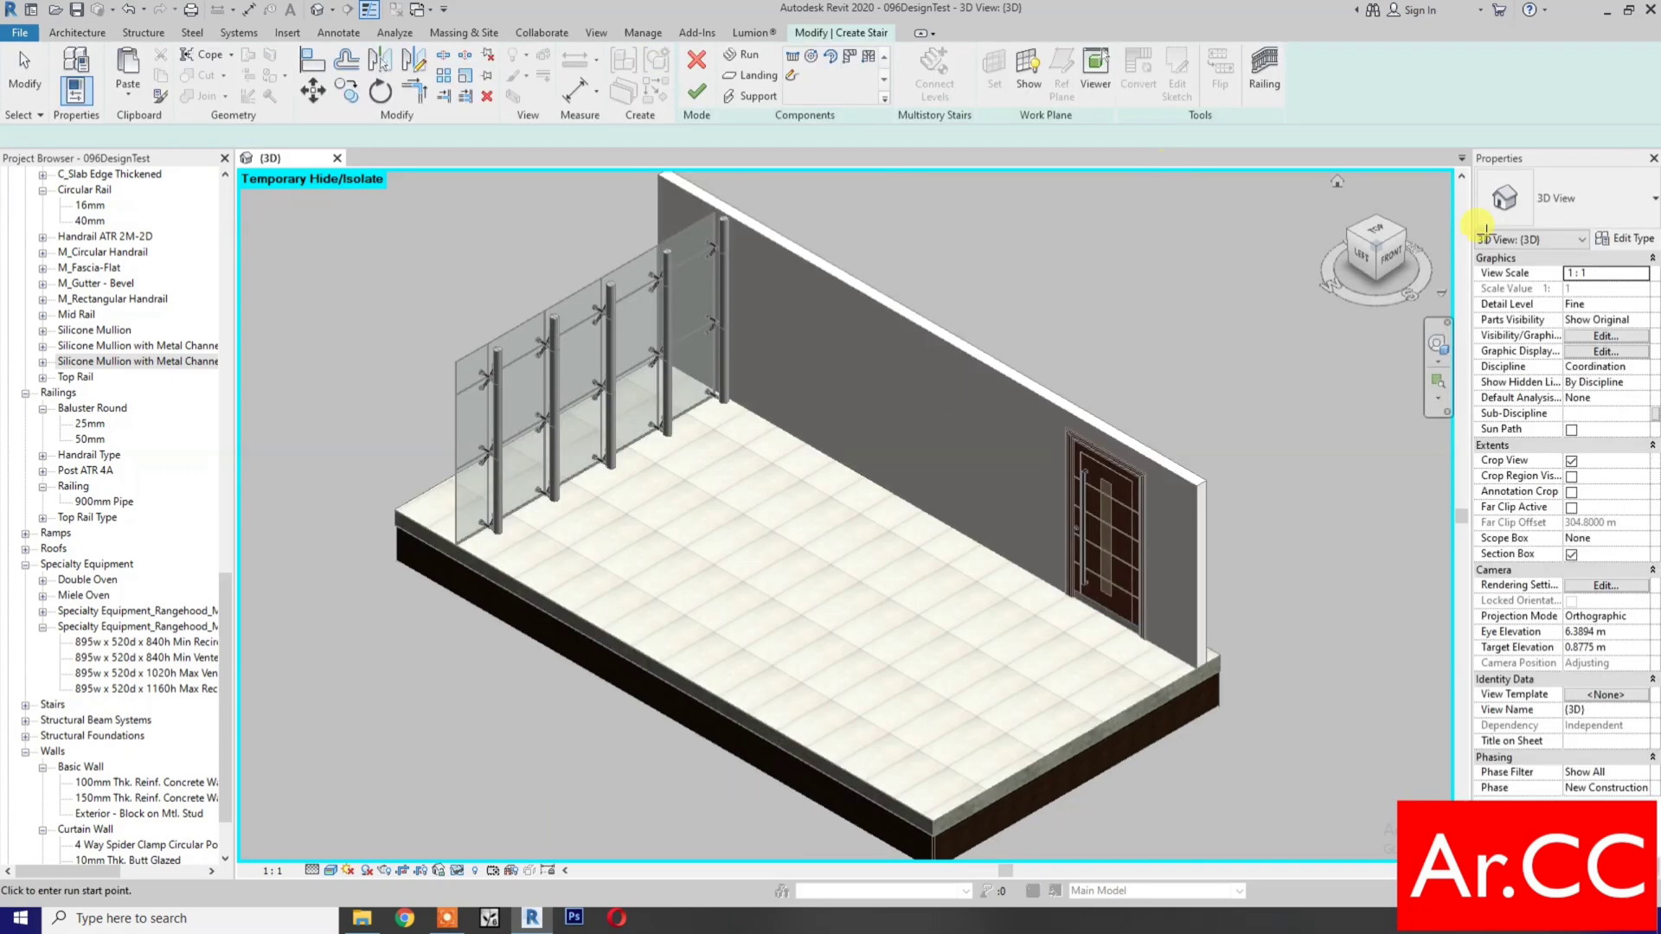
left_click(1561, 213)
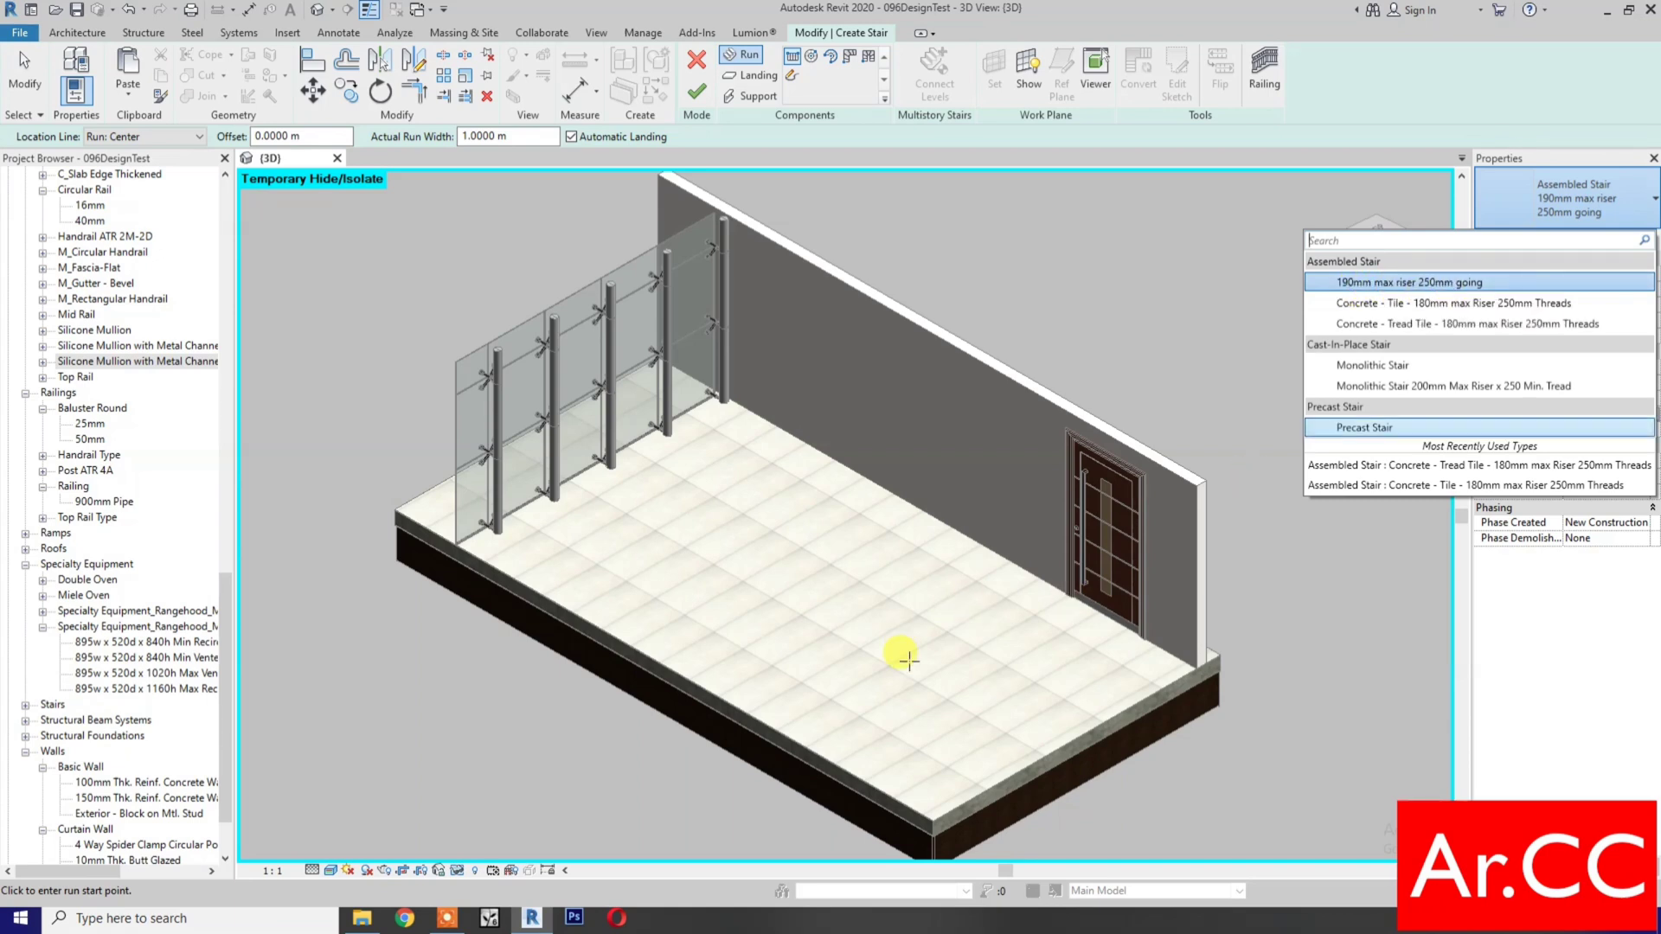
left_click(949, 684)
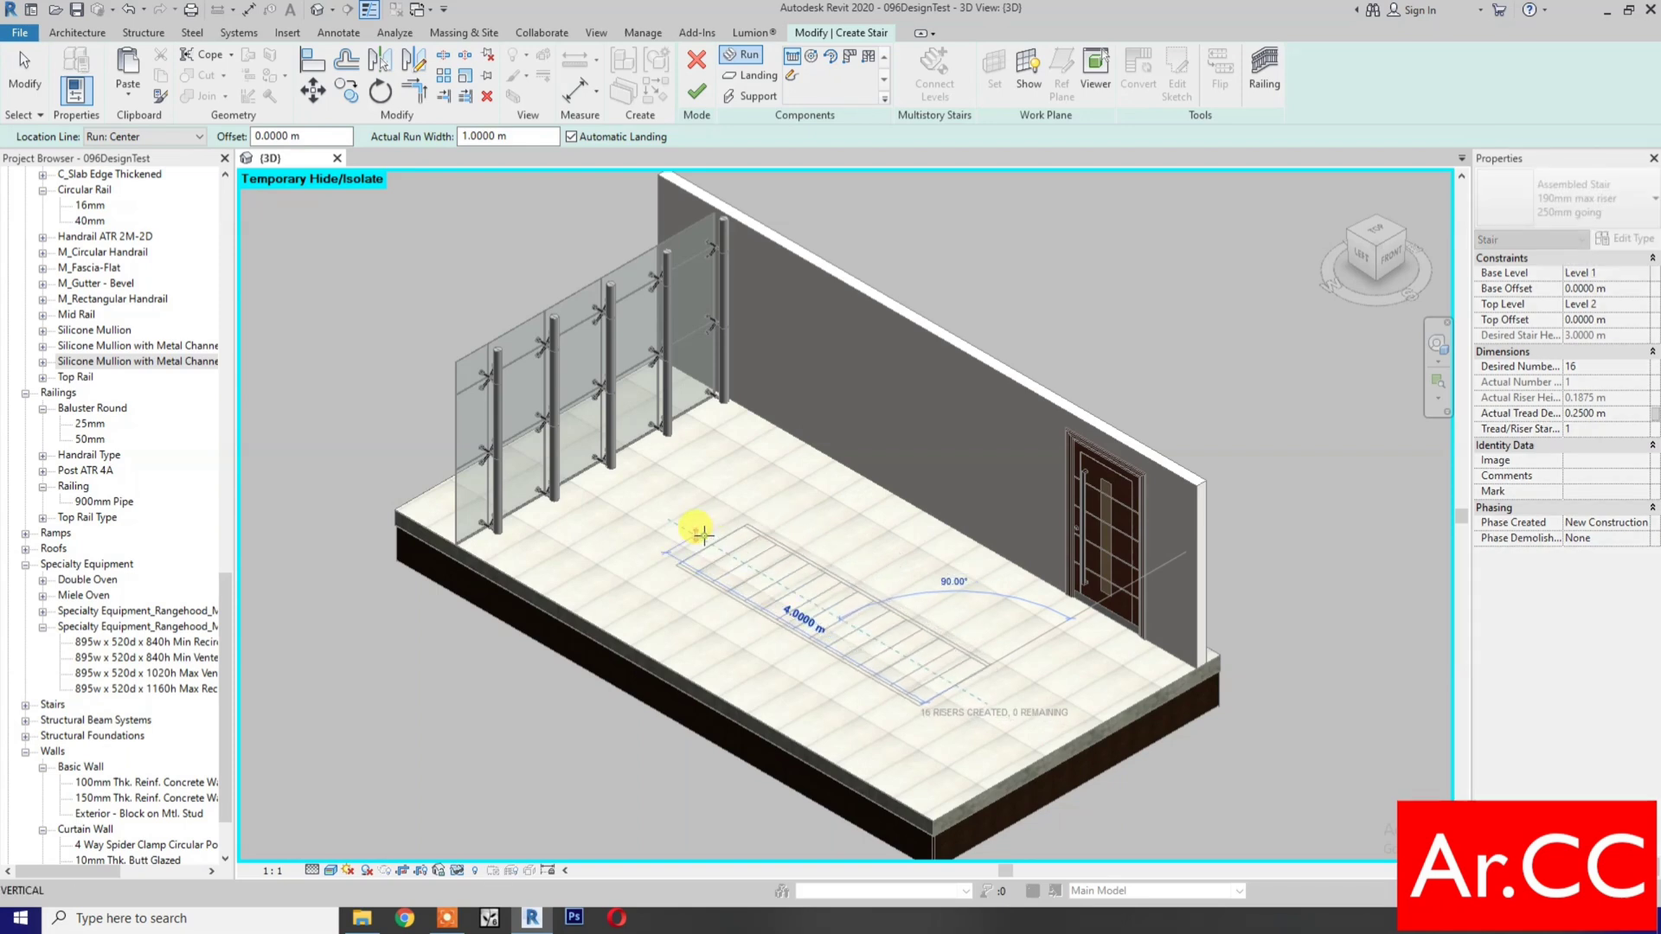
left_click(702, 535)
key("Escape")
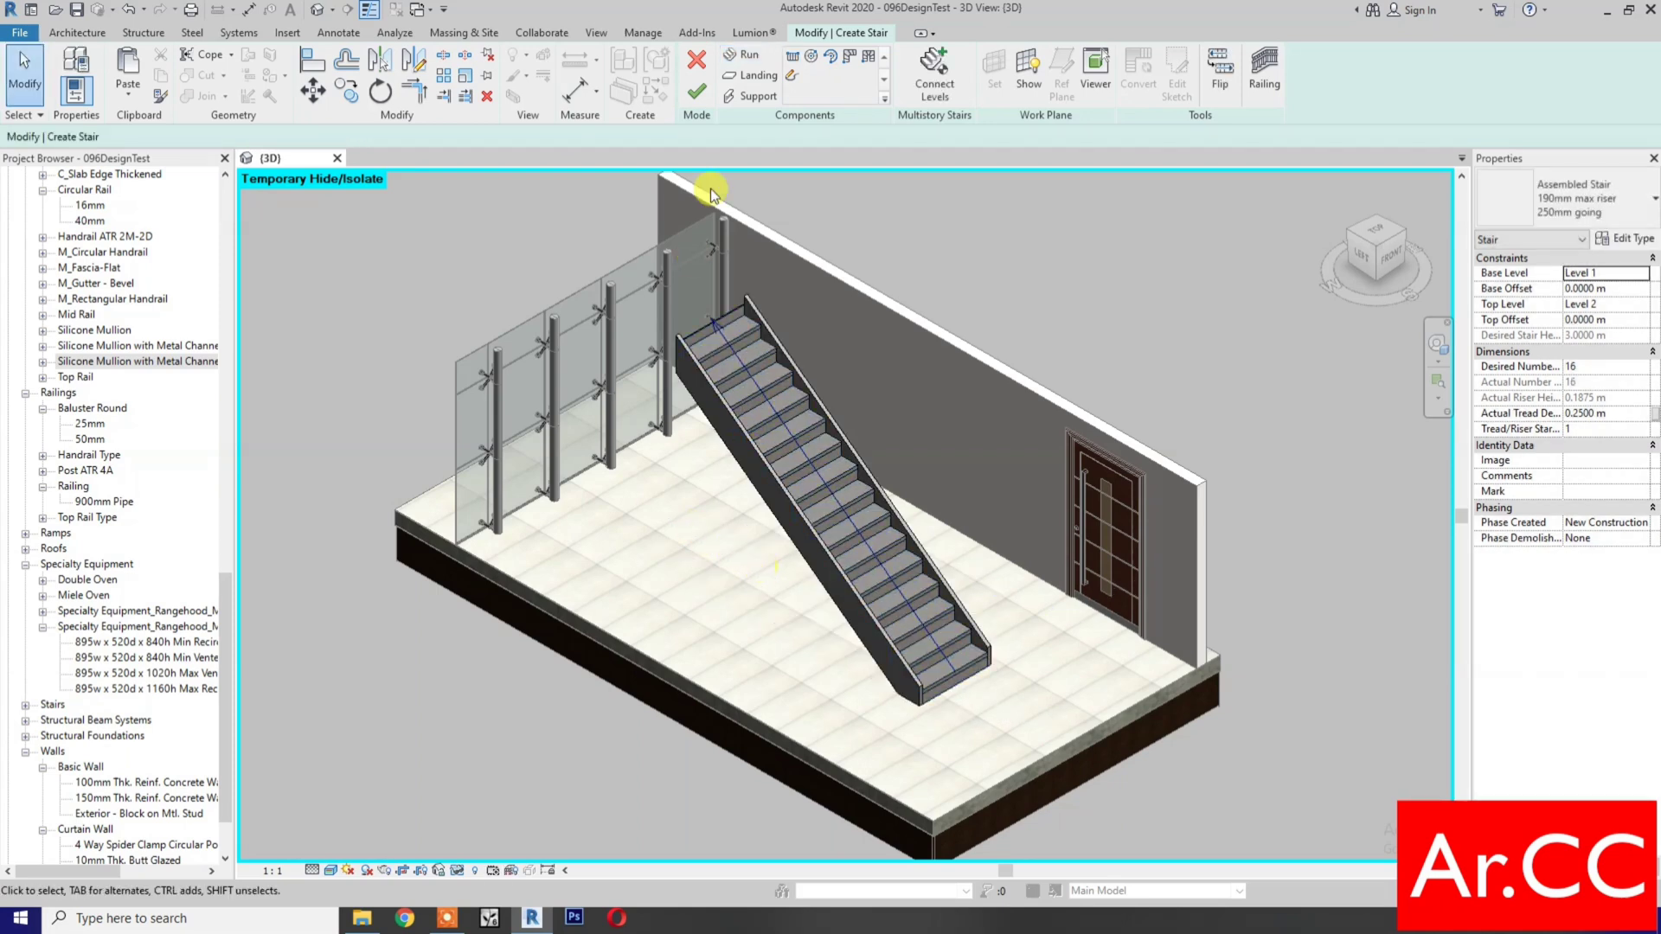
left_click(697, 95)
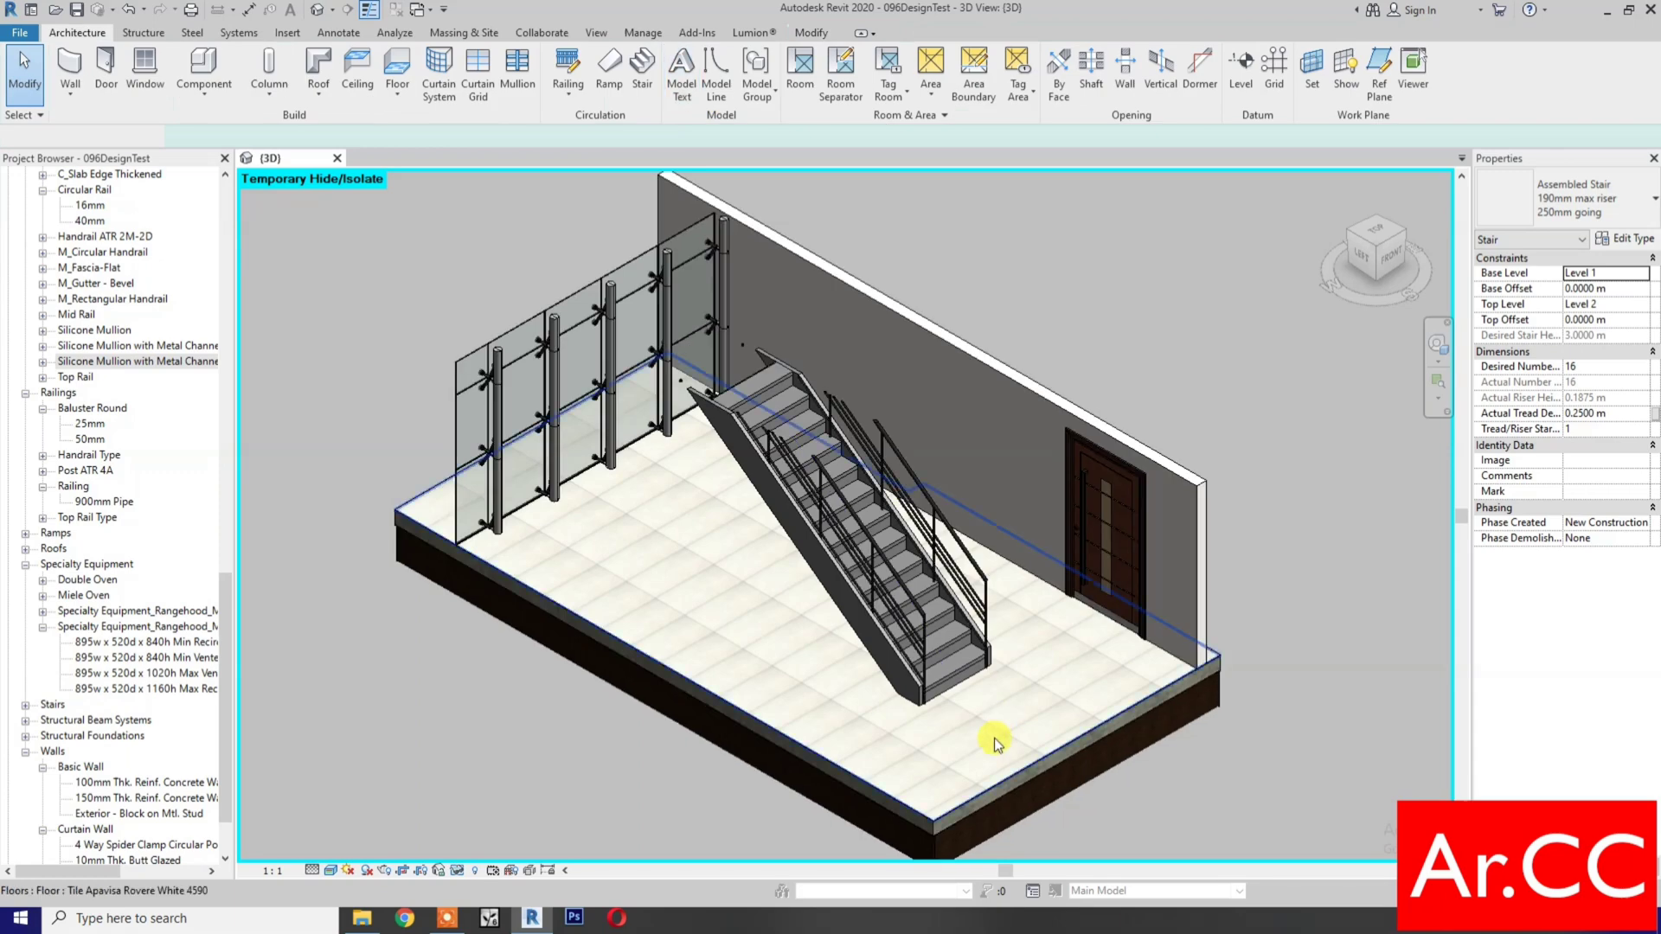
- Duplicate the new stair's type under the name Concrete Tile Stair
left_click(957, 672)
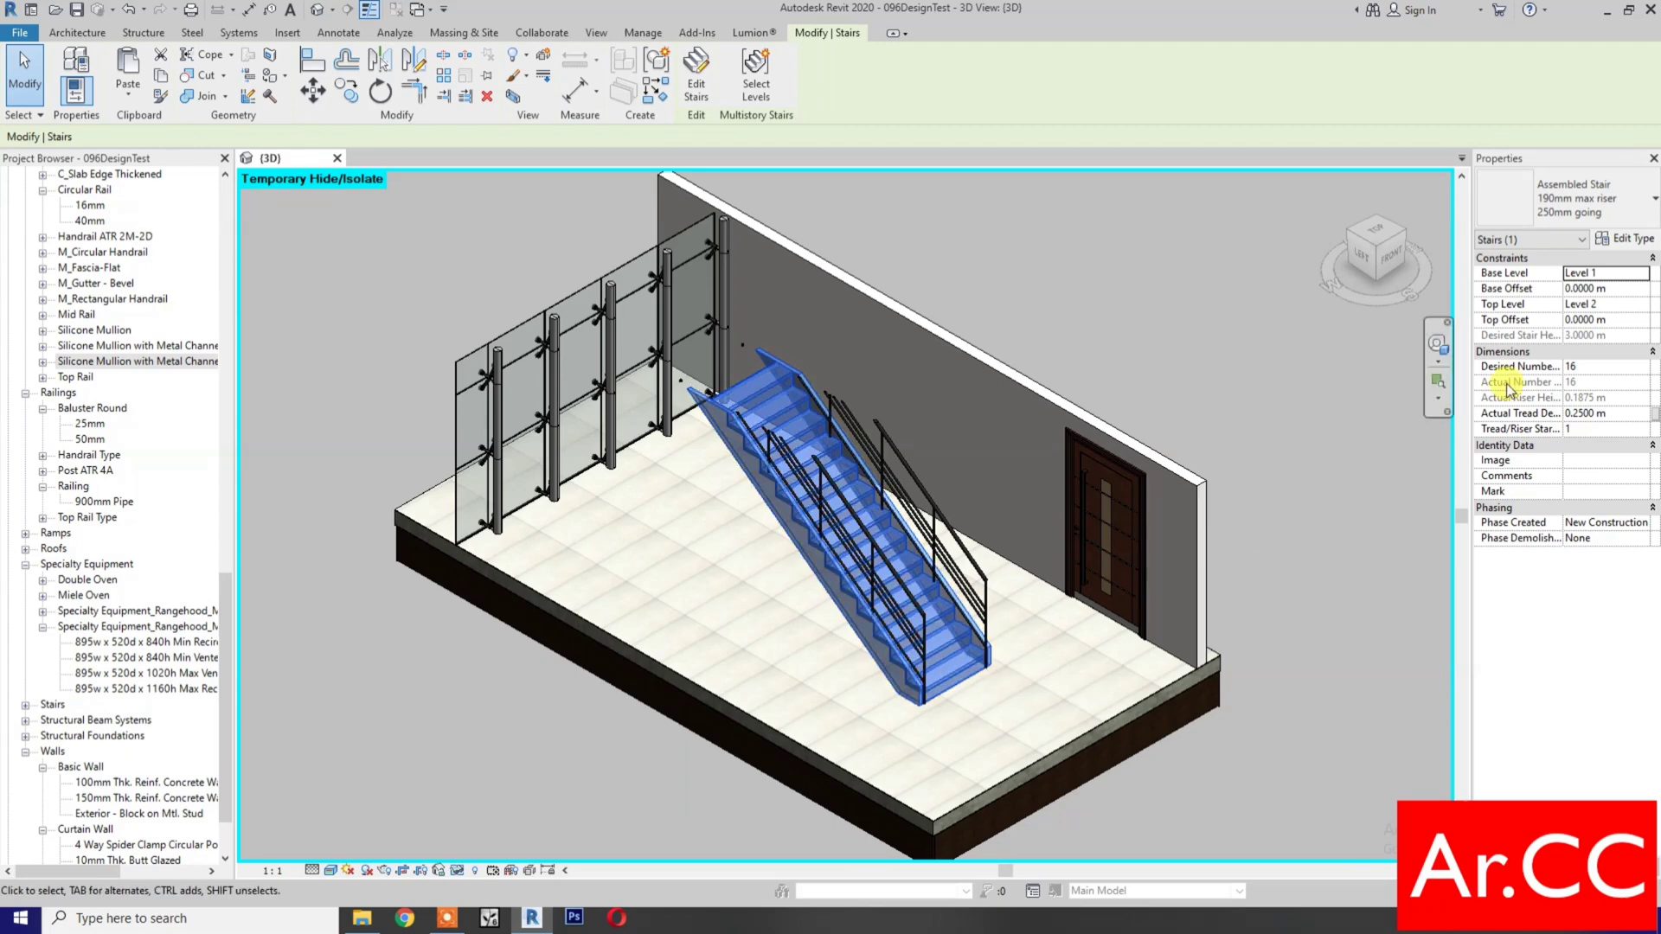
left_click(1627, 241)
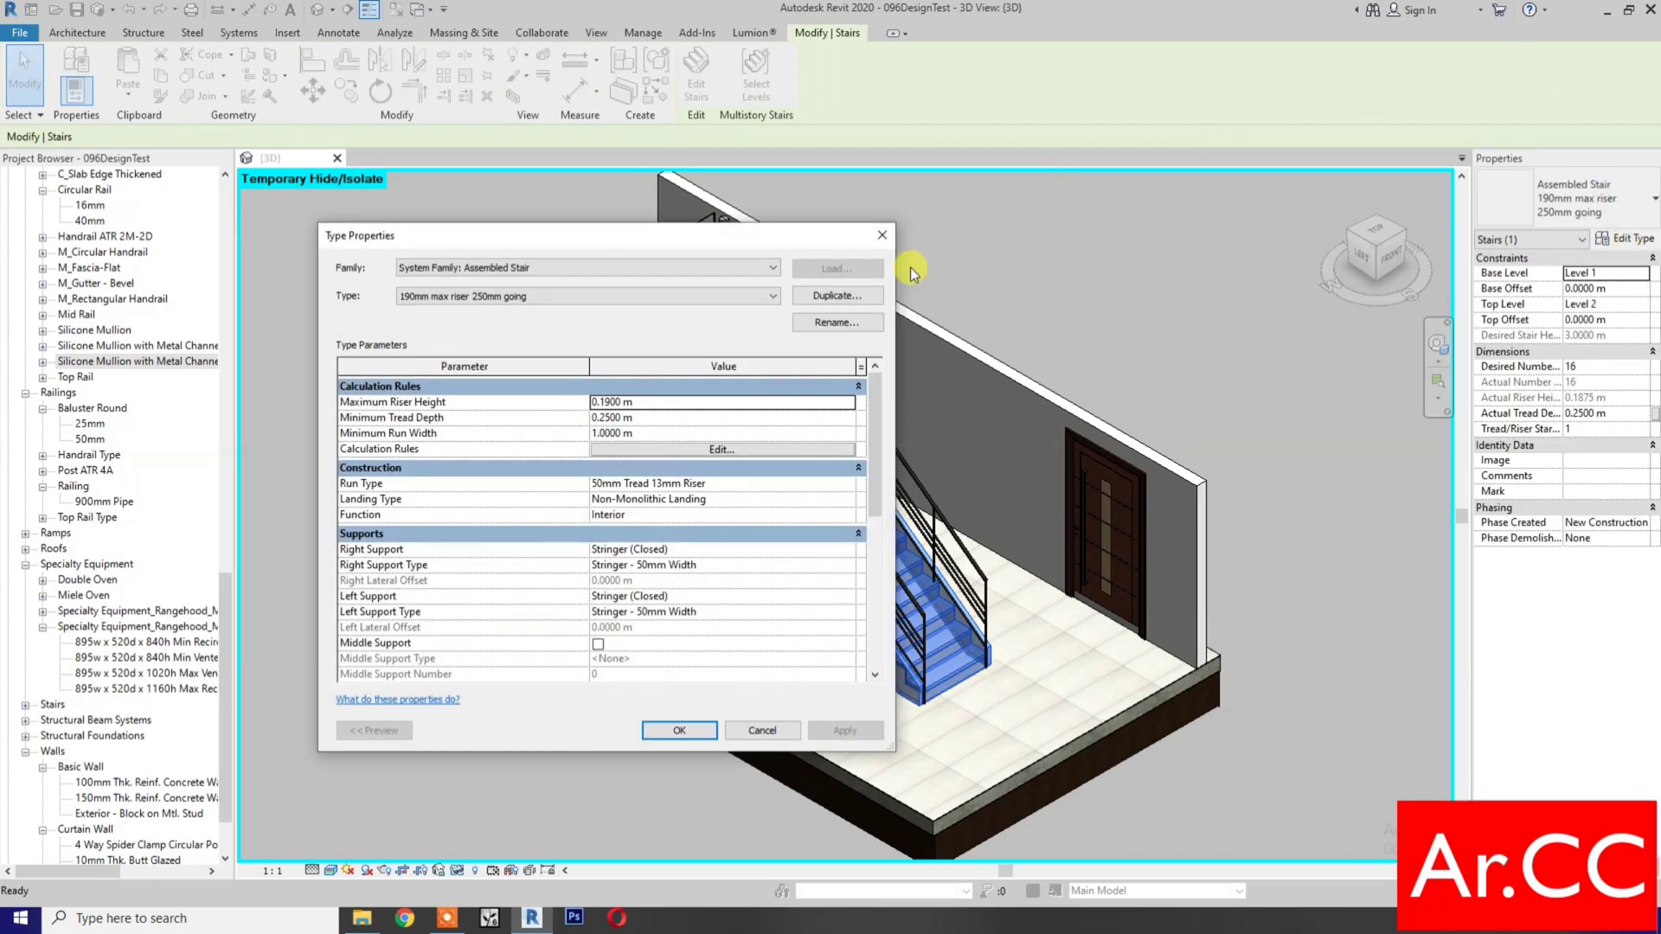
left_click(837, 295)
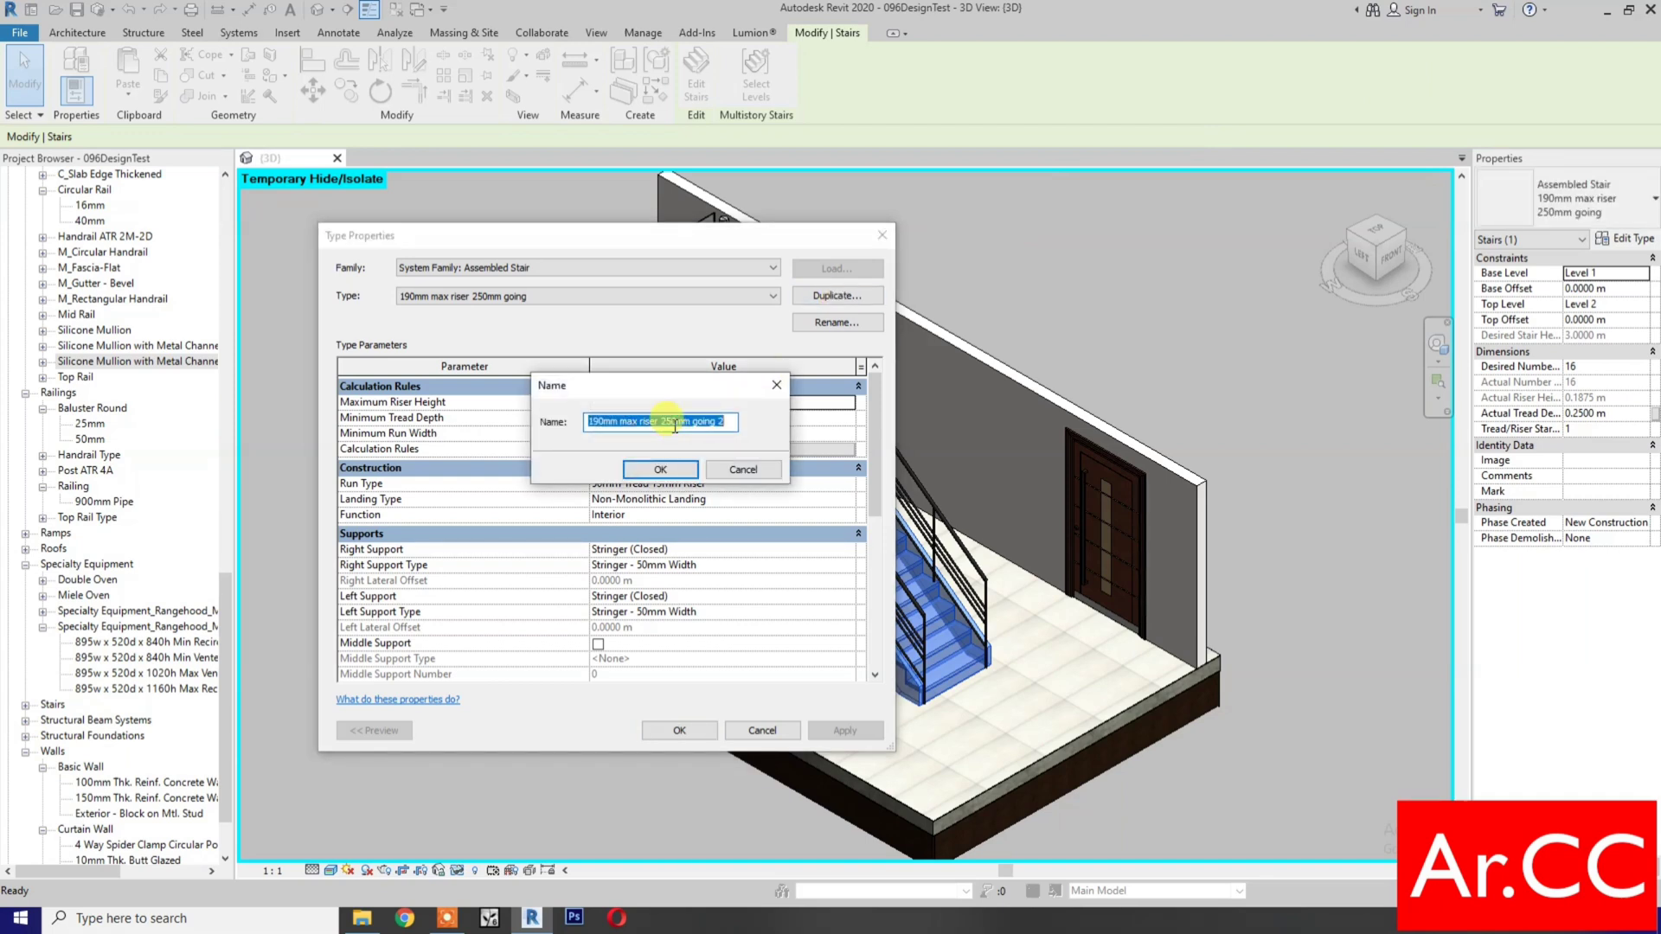
type("Concrete Tile")
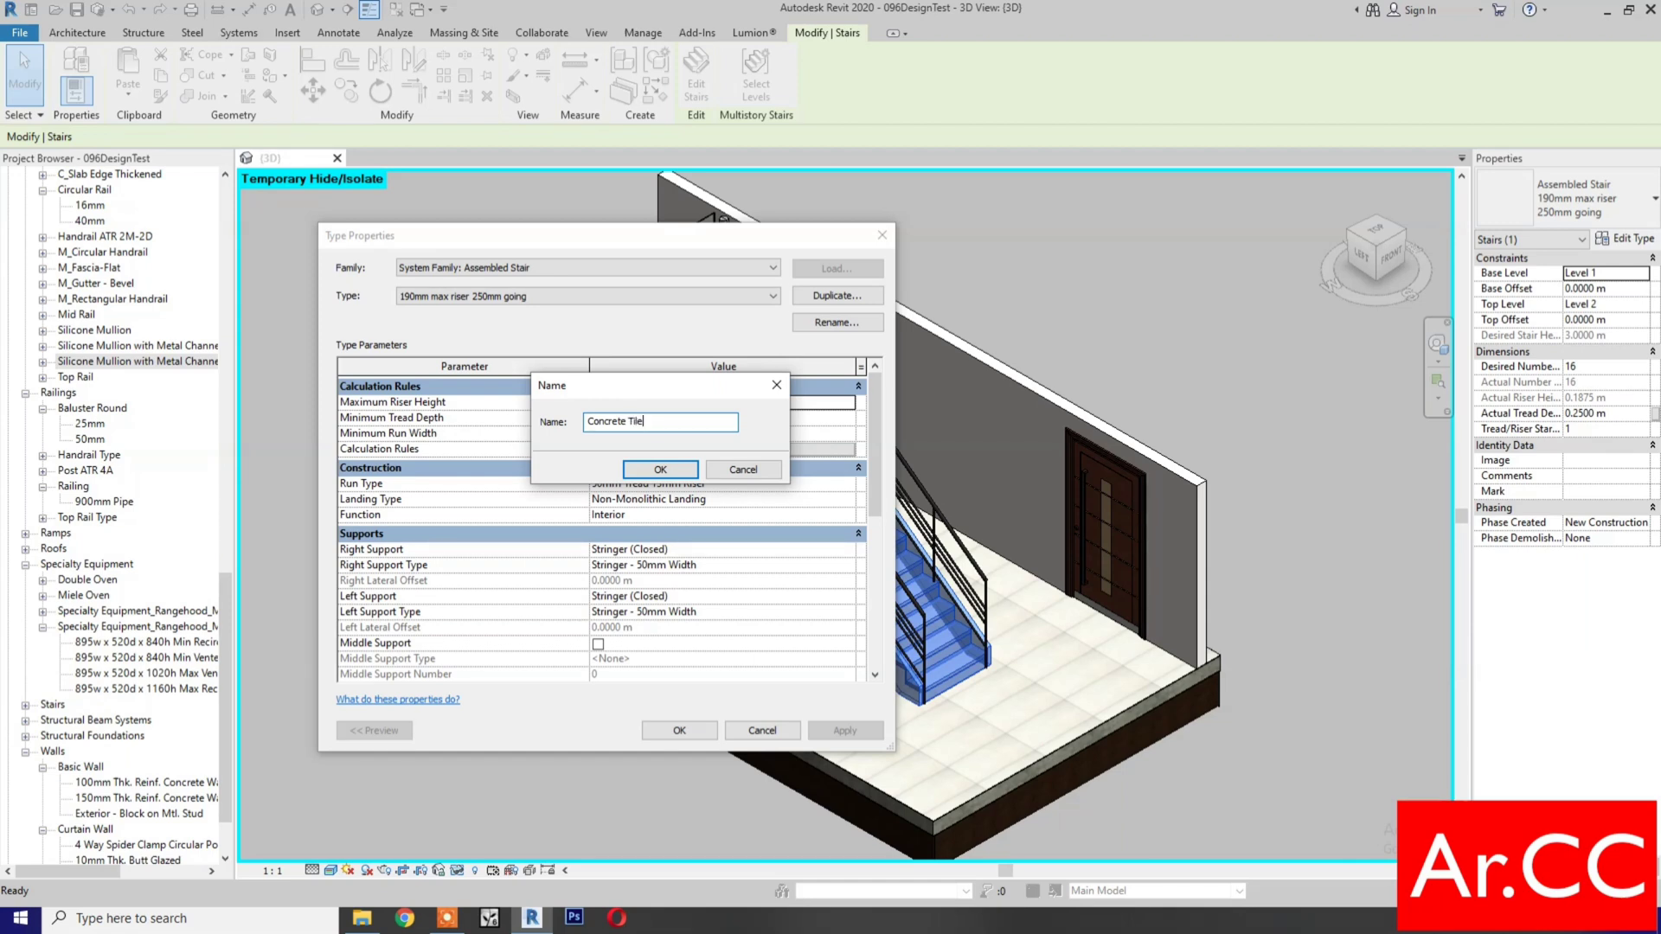
type("Dtas")
key("BackSpace")
key("BackSpace")
left_click(668, 475)
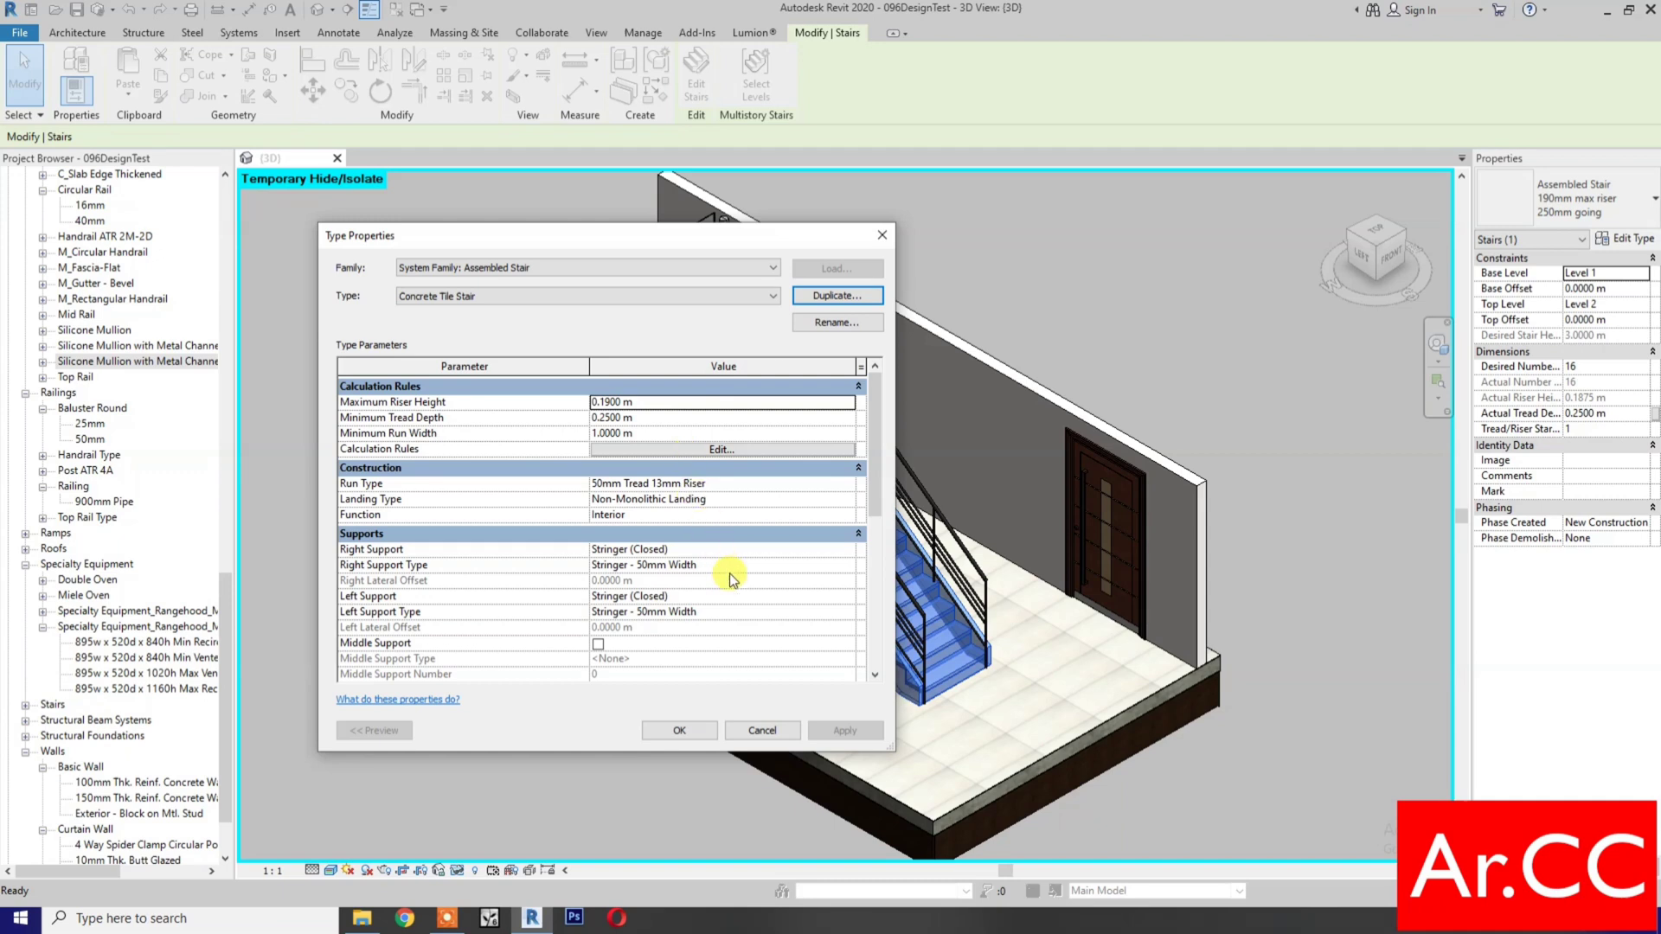
- Set the stair type's right and left supports to None and enable the middle support
left_click(847, 549)
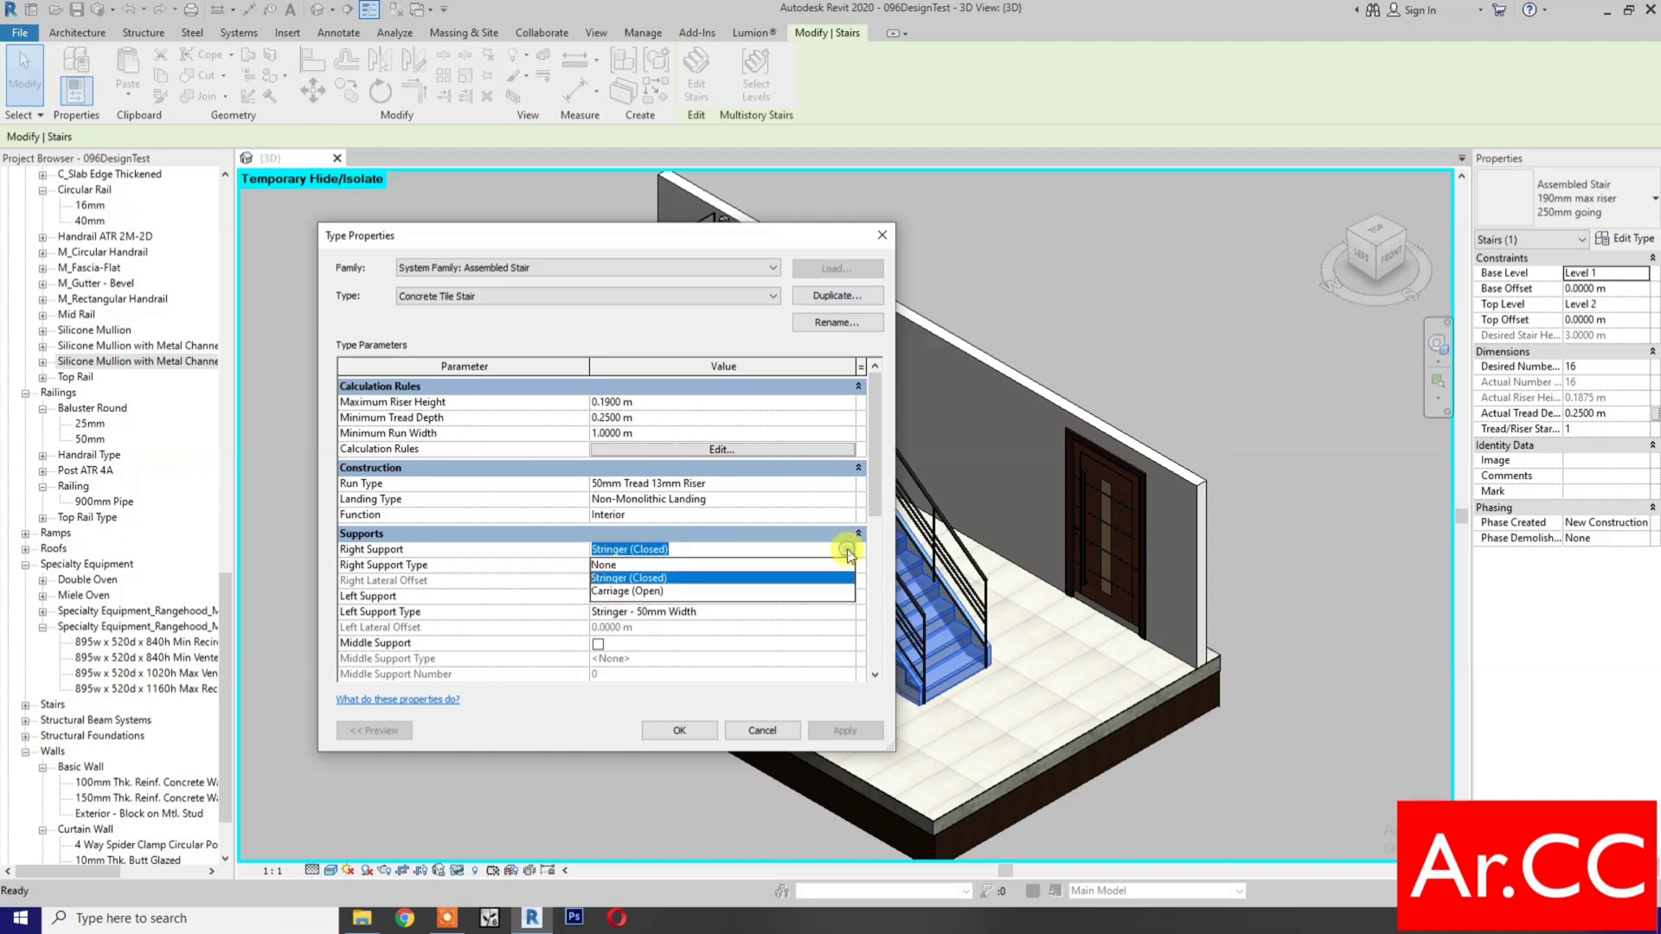
left_click(635, 569)
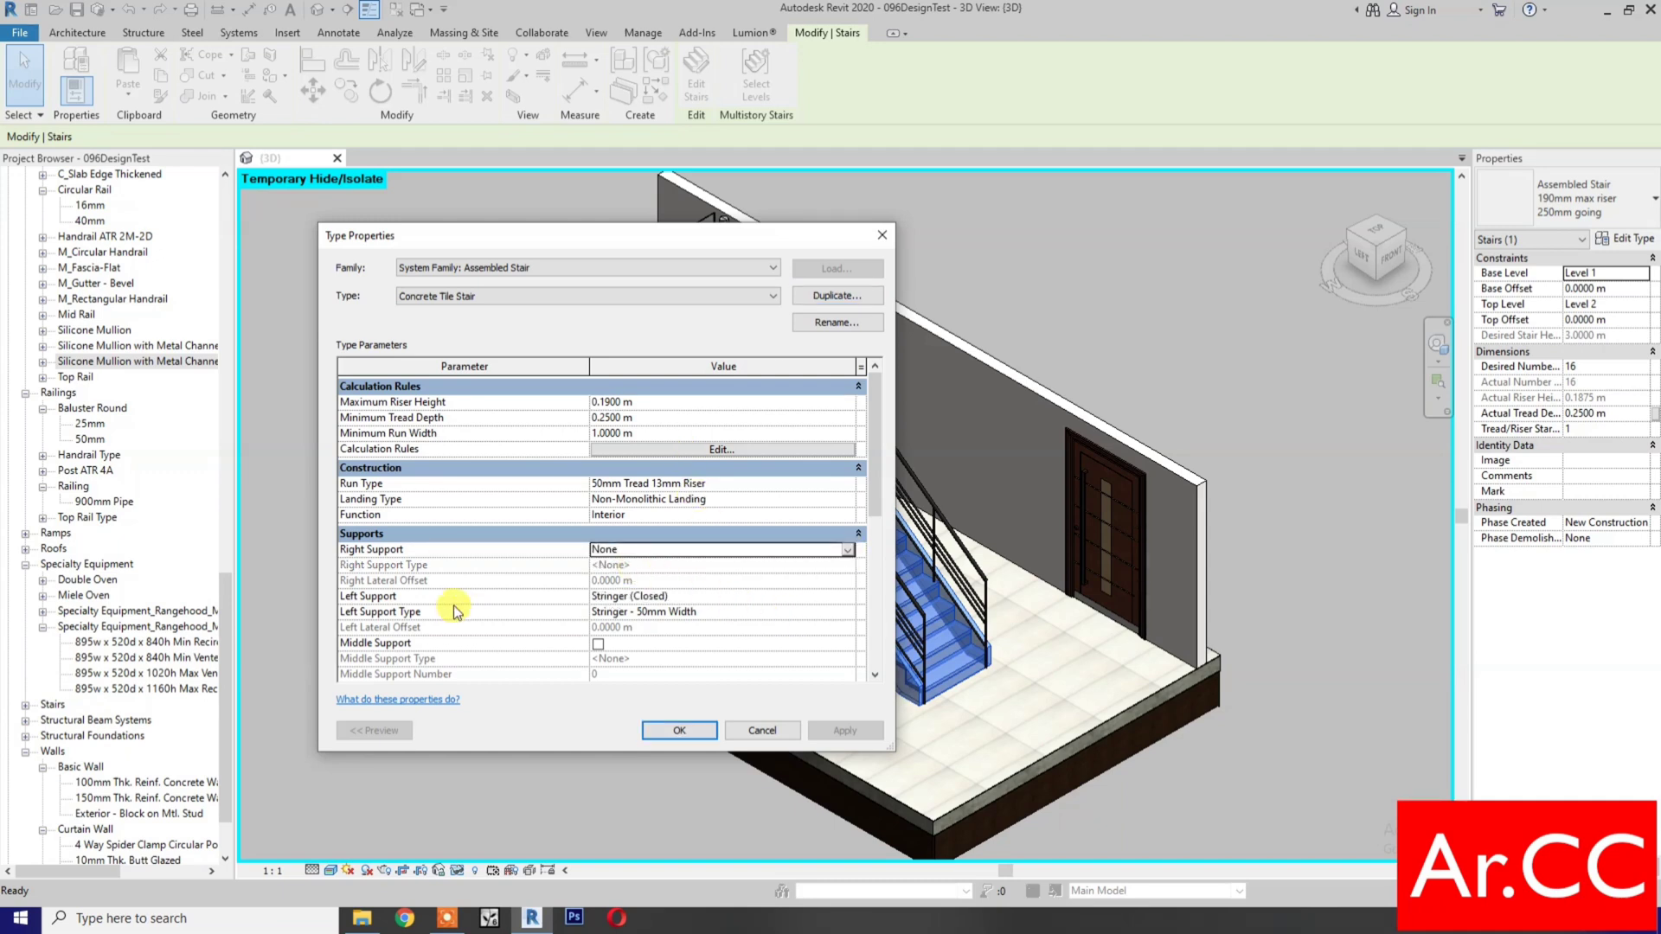
left_click(846, 597)
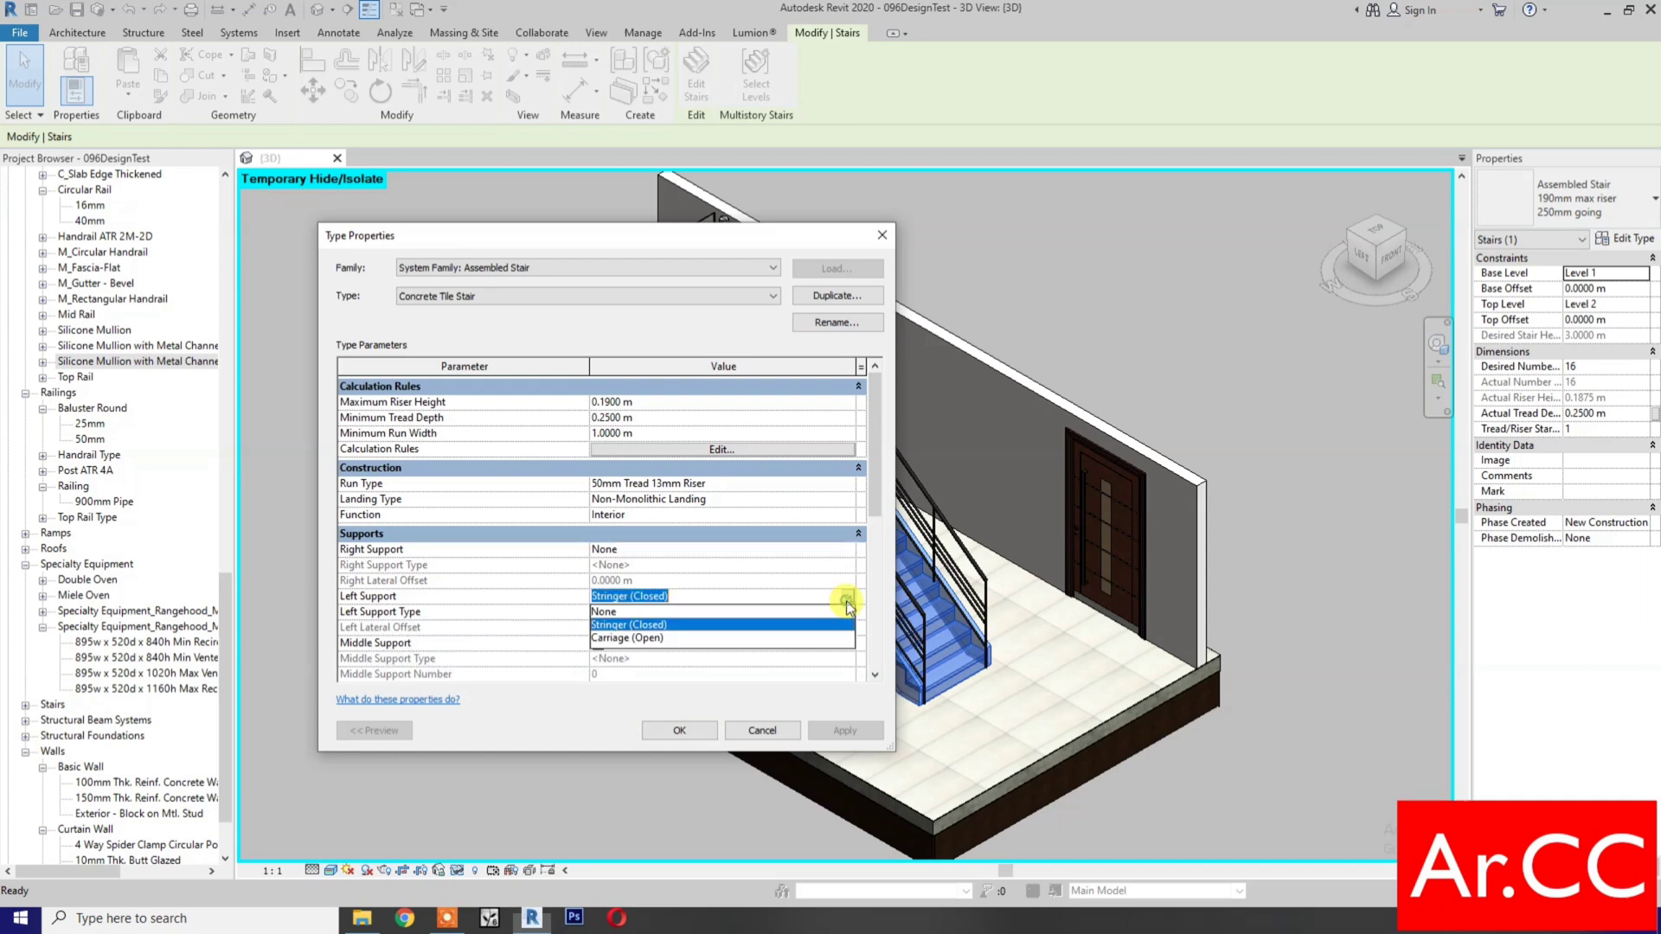
left_click(665, 616)
scroll(731, 645, "down", 2)
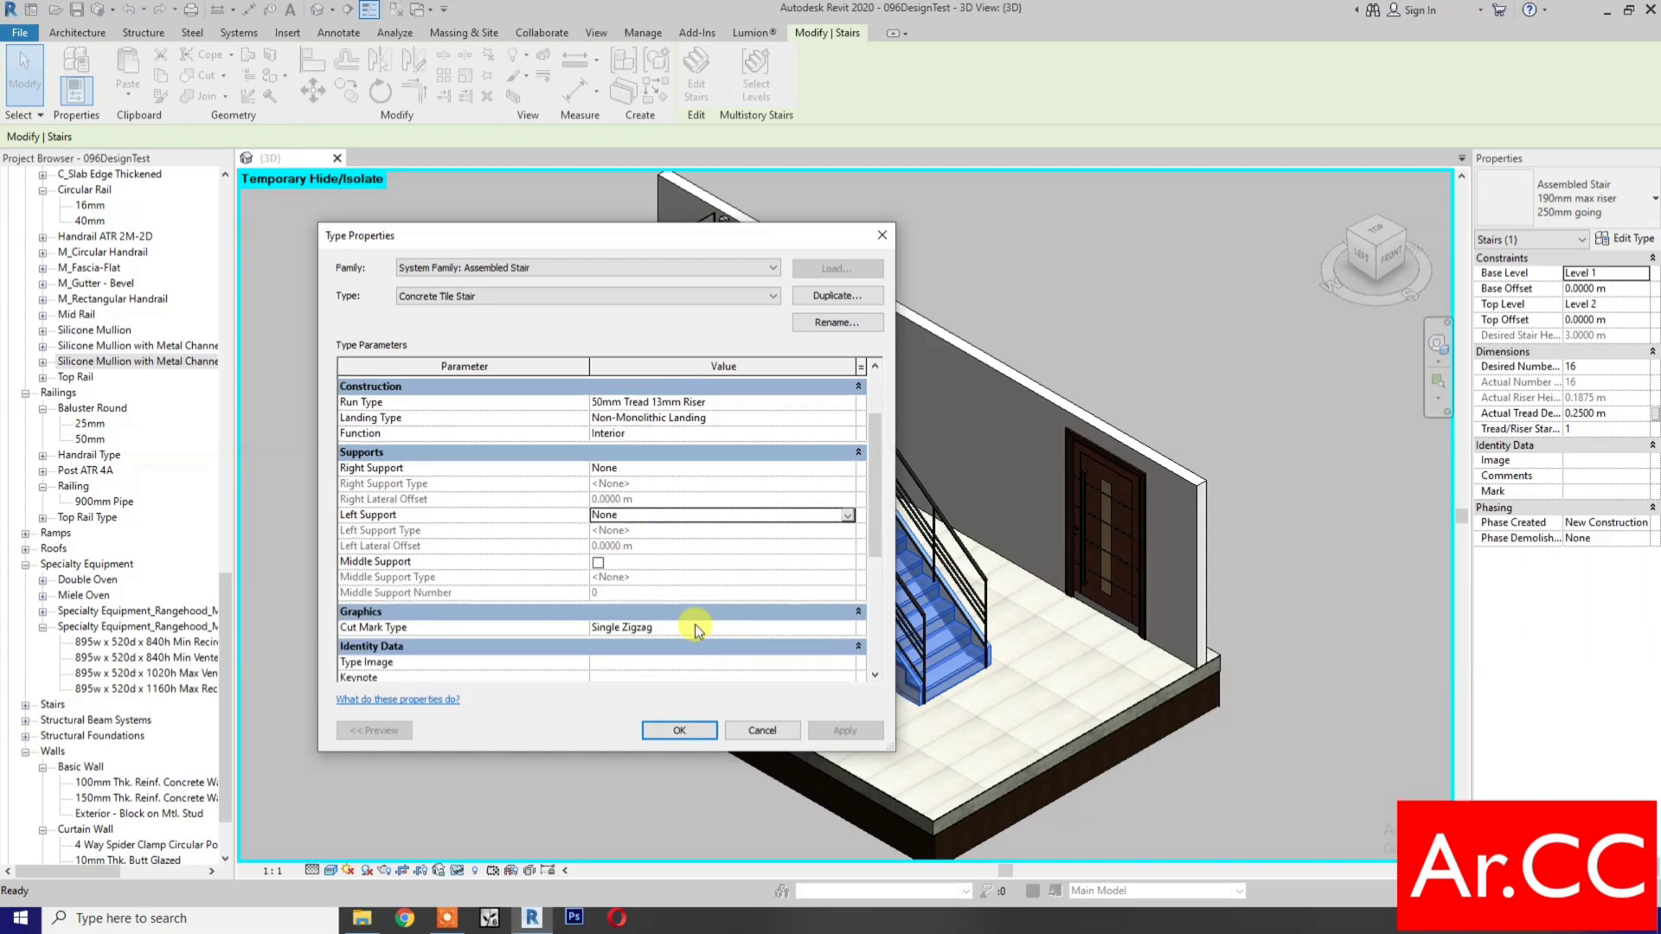
left_click(597, 563)
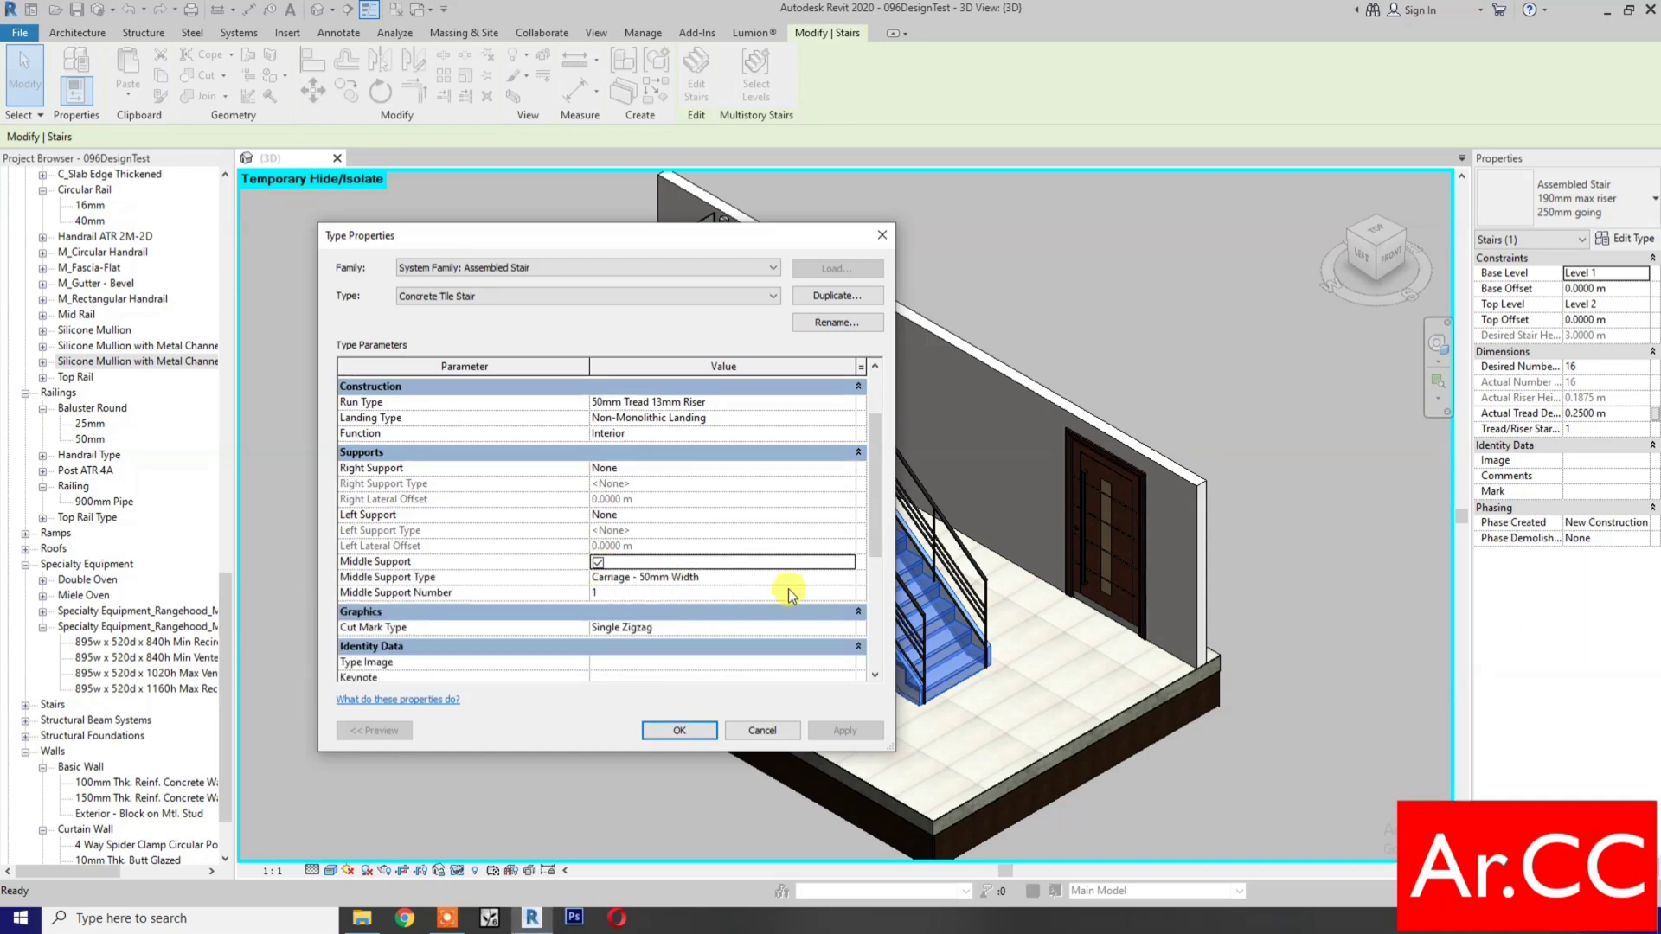
- Duplicate the middle support's 50mm carriage type under the name Cocncrete Stair
left_click(848, 578)
left_click(847, 578)
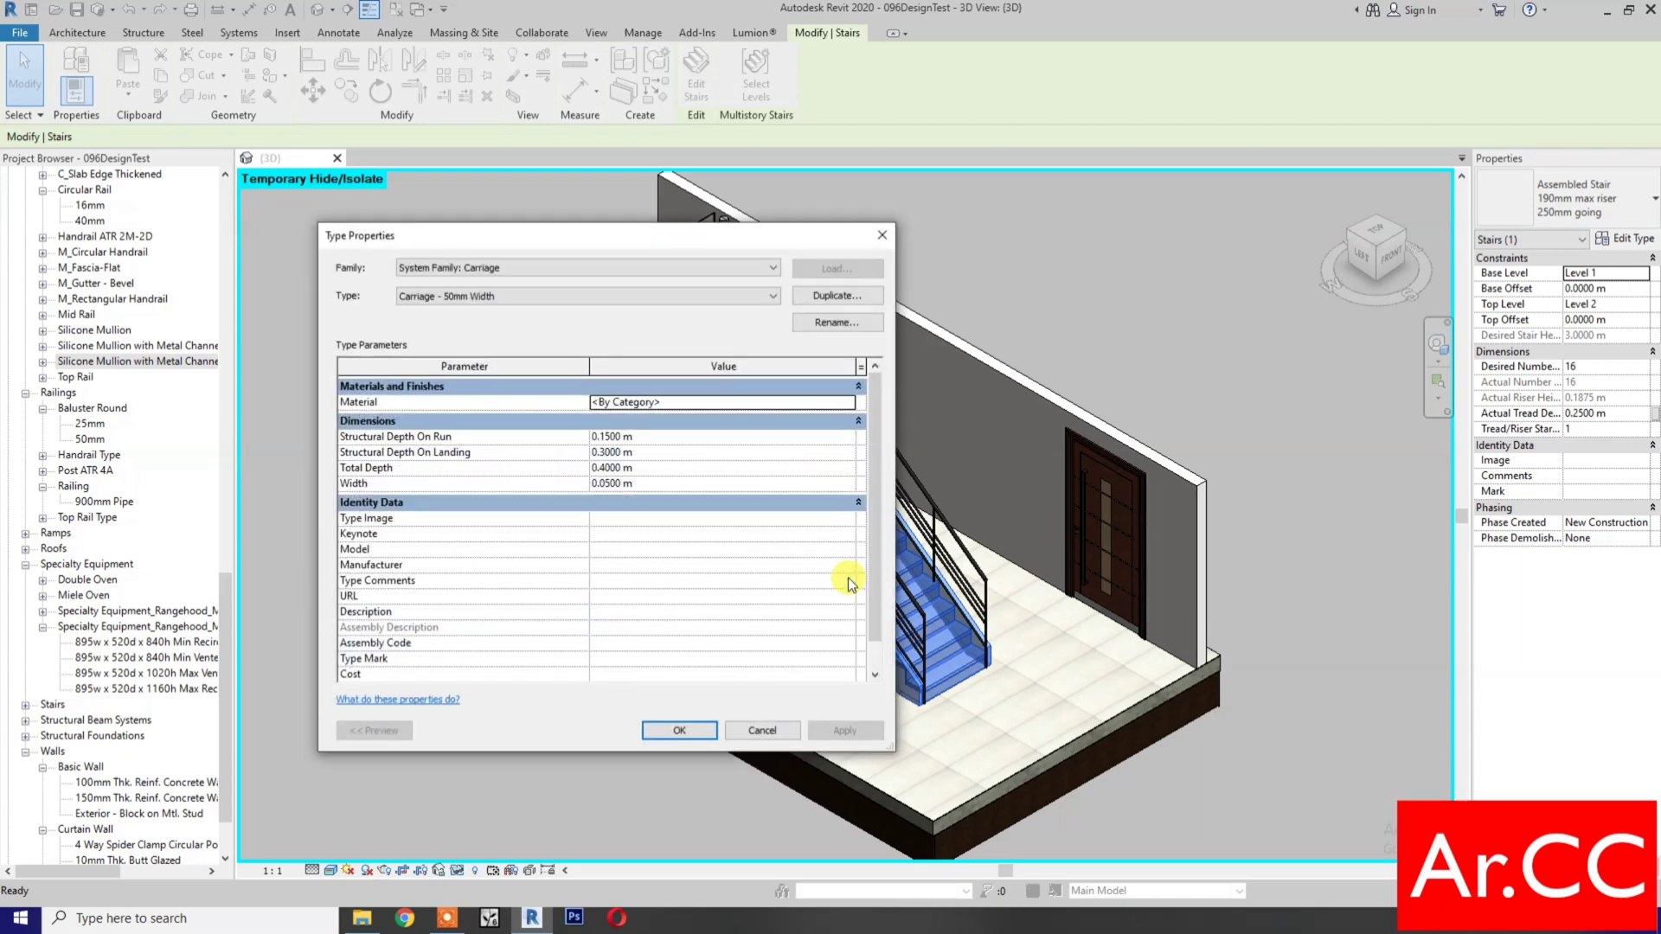
left_click(813, 299)
left_click(716, 421)
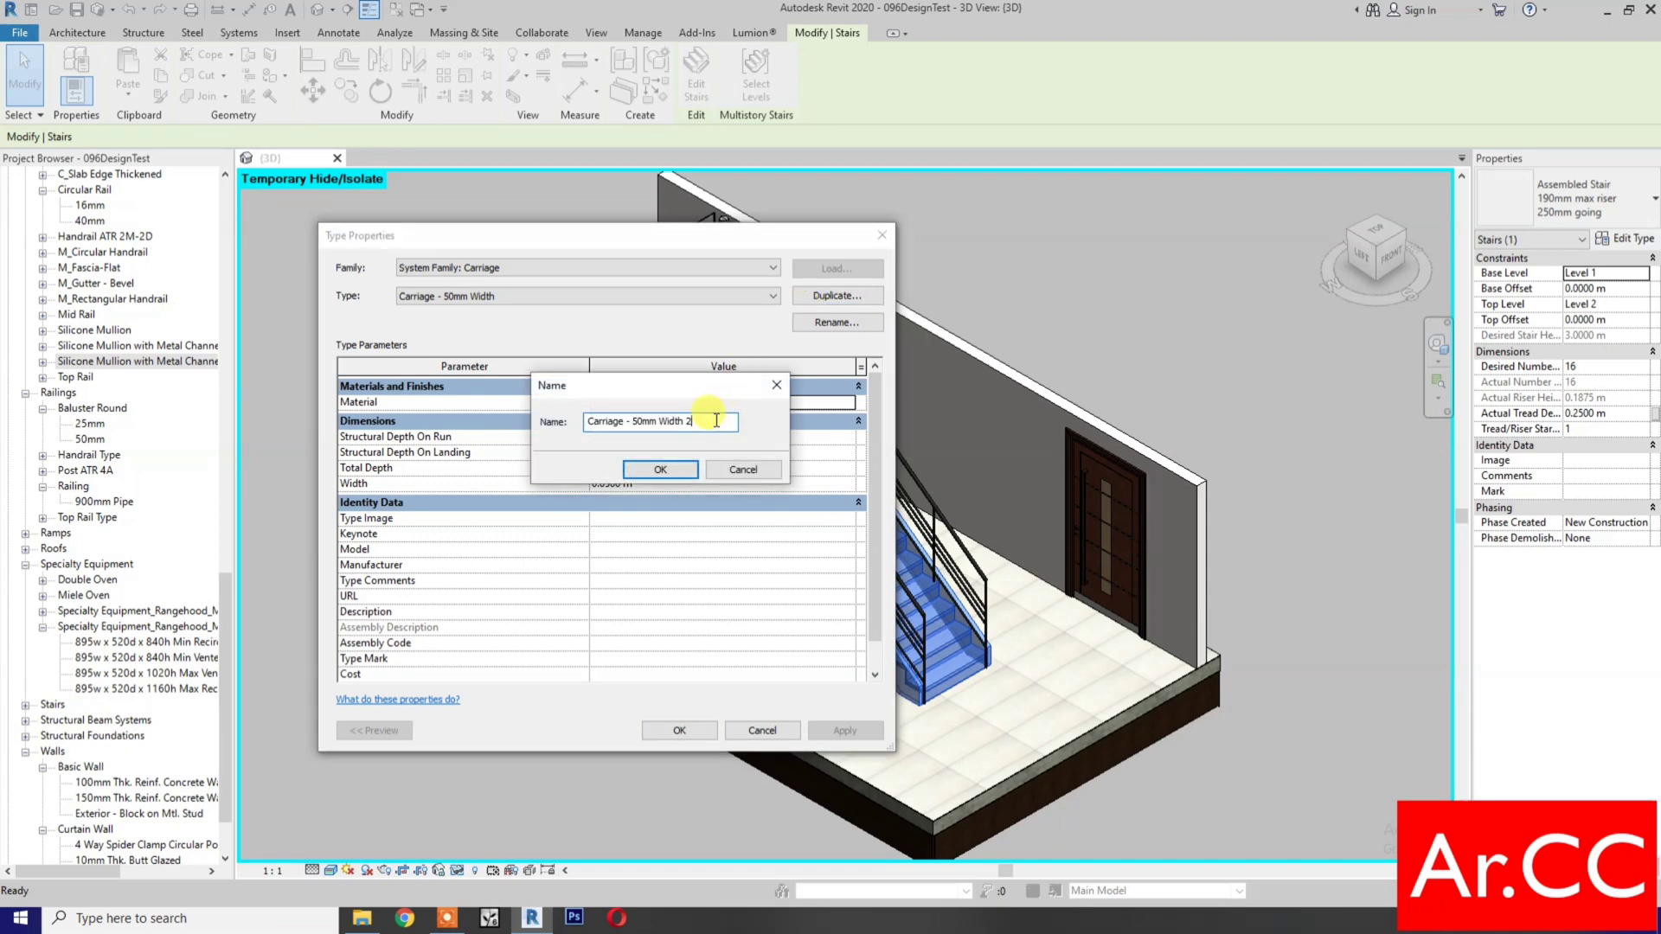
left_click_drag(716, 420, 552, 430)
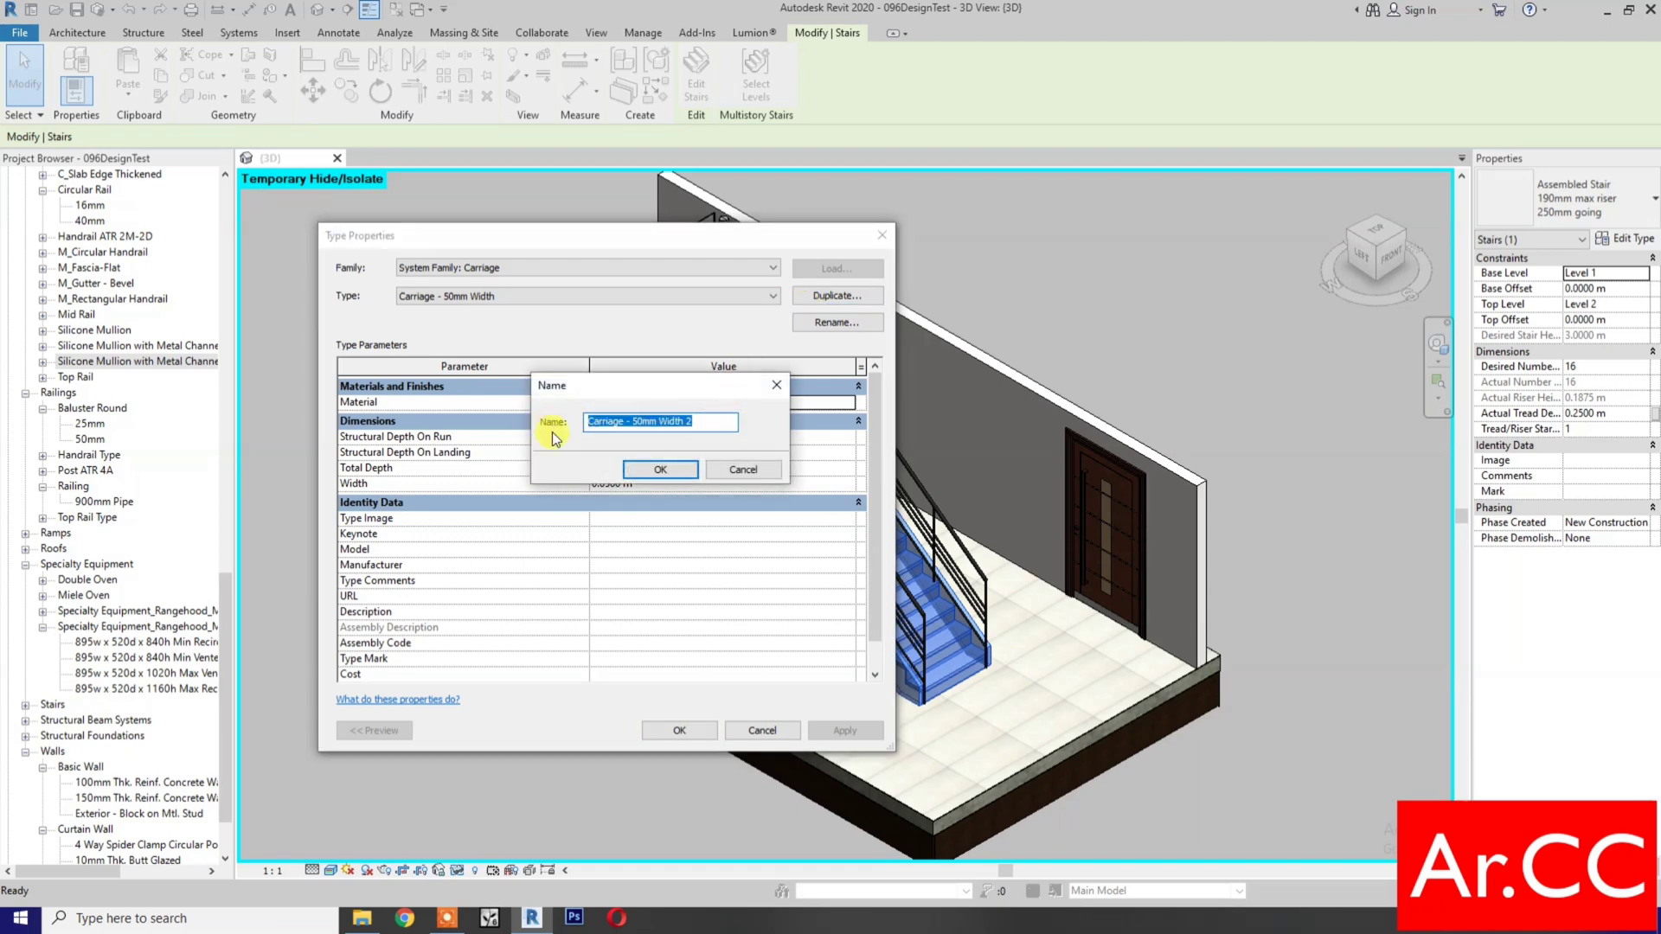
type("Cocnc")
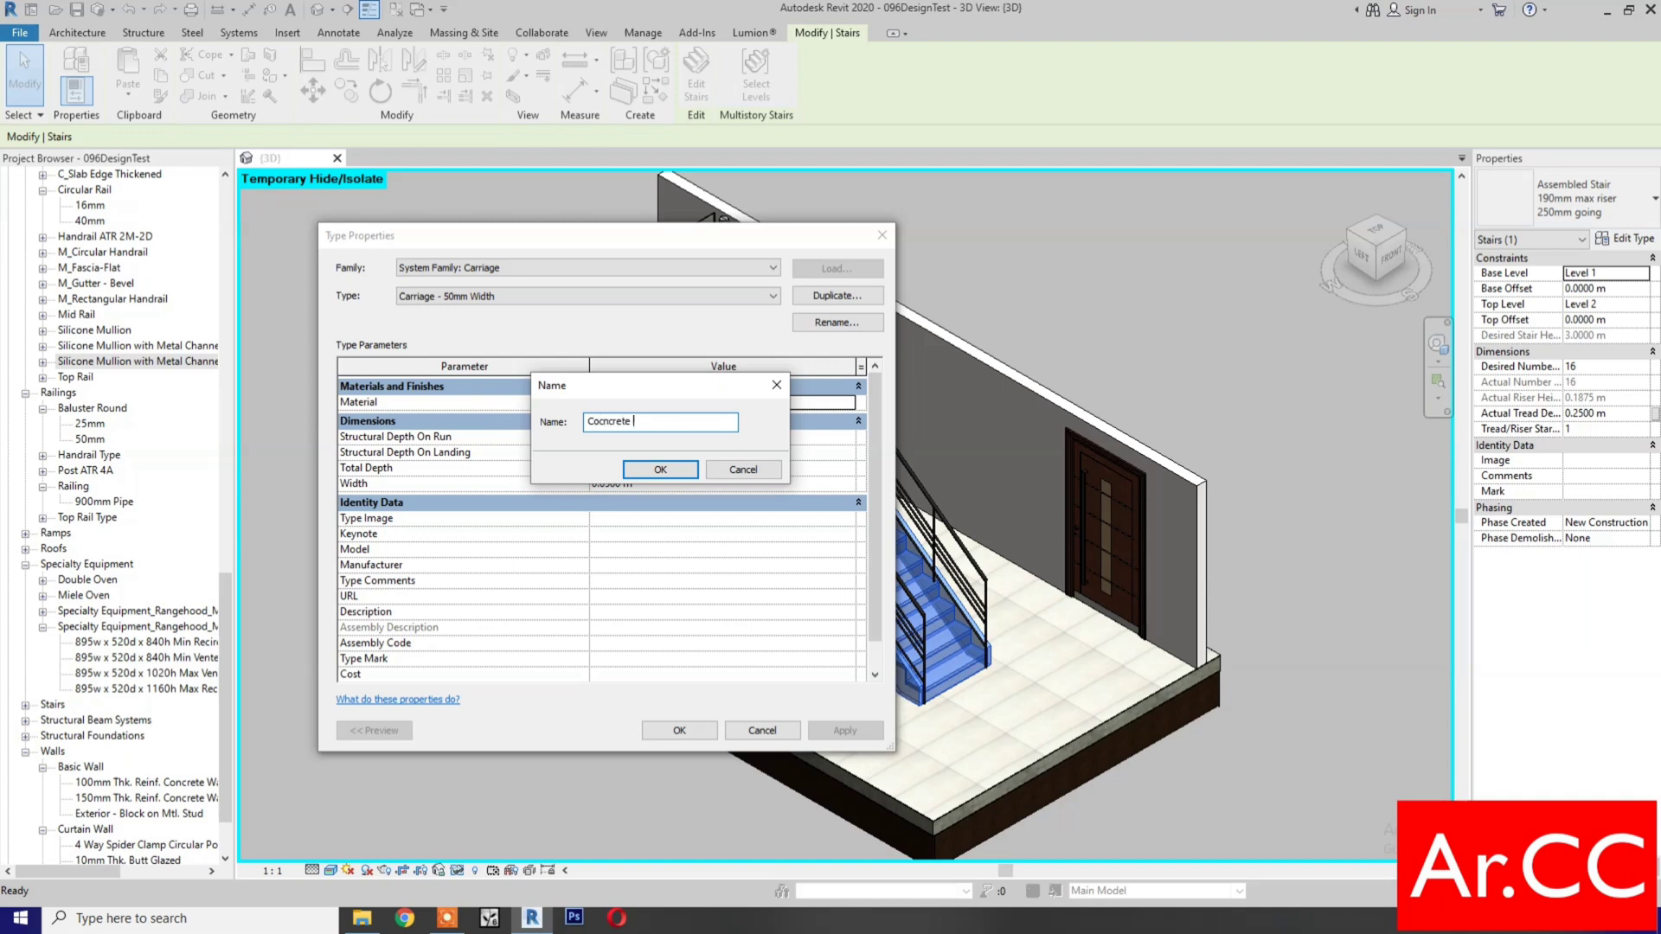
type("rete")
left_click(660, 469)
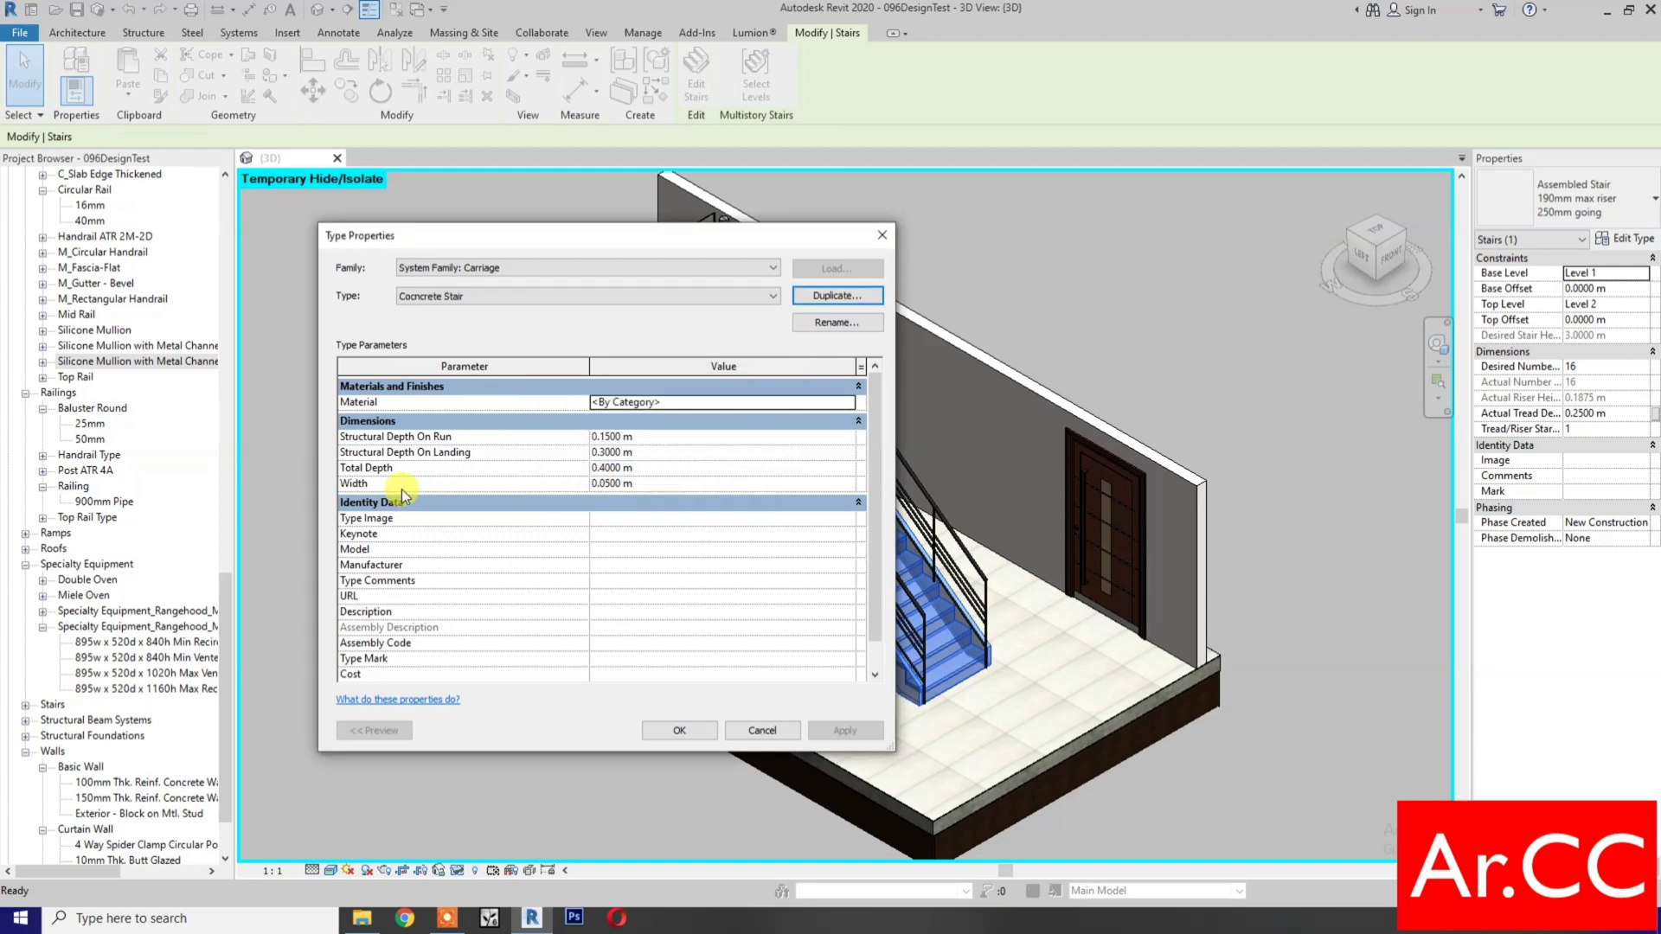
- Widen the new carriage type to the stair's full 1 m run width
left_click(663, 482)
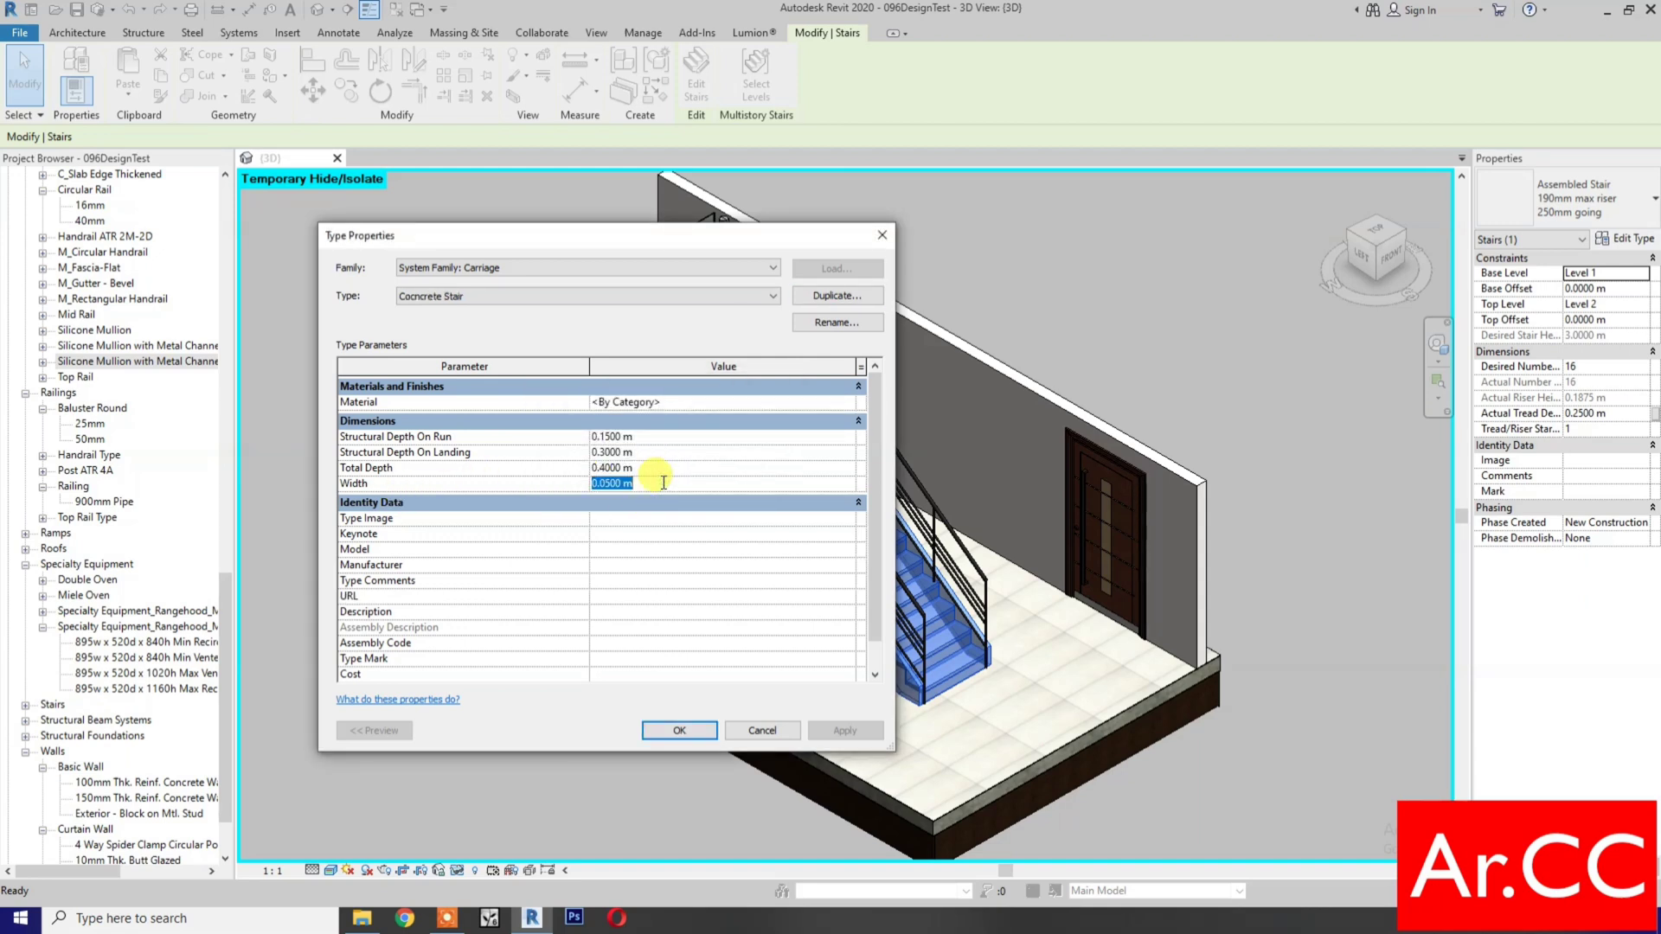
type("1000")
left_click(690, 731)
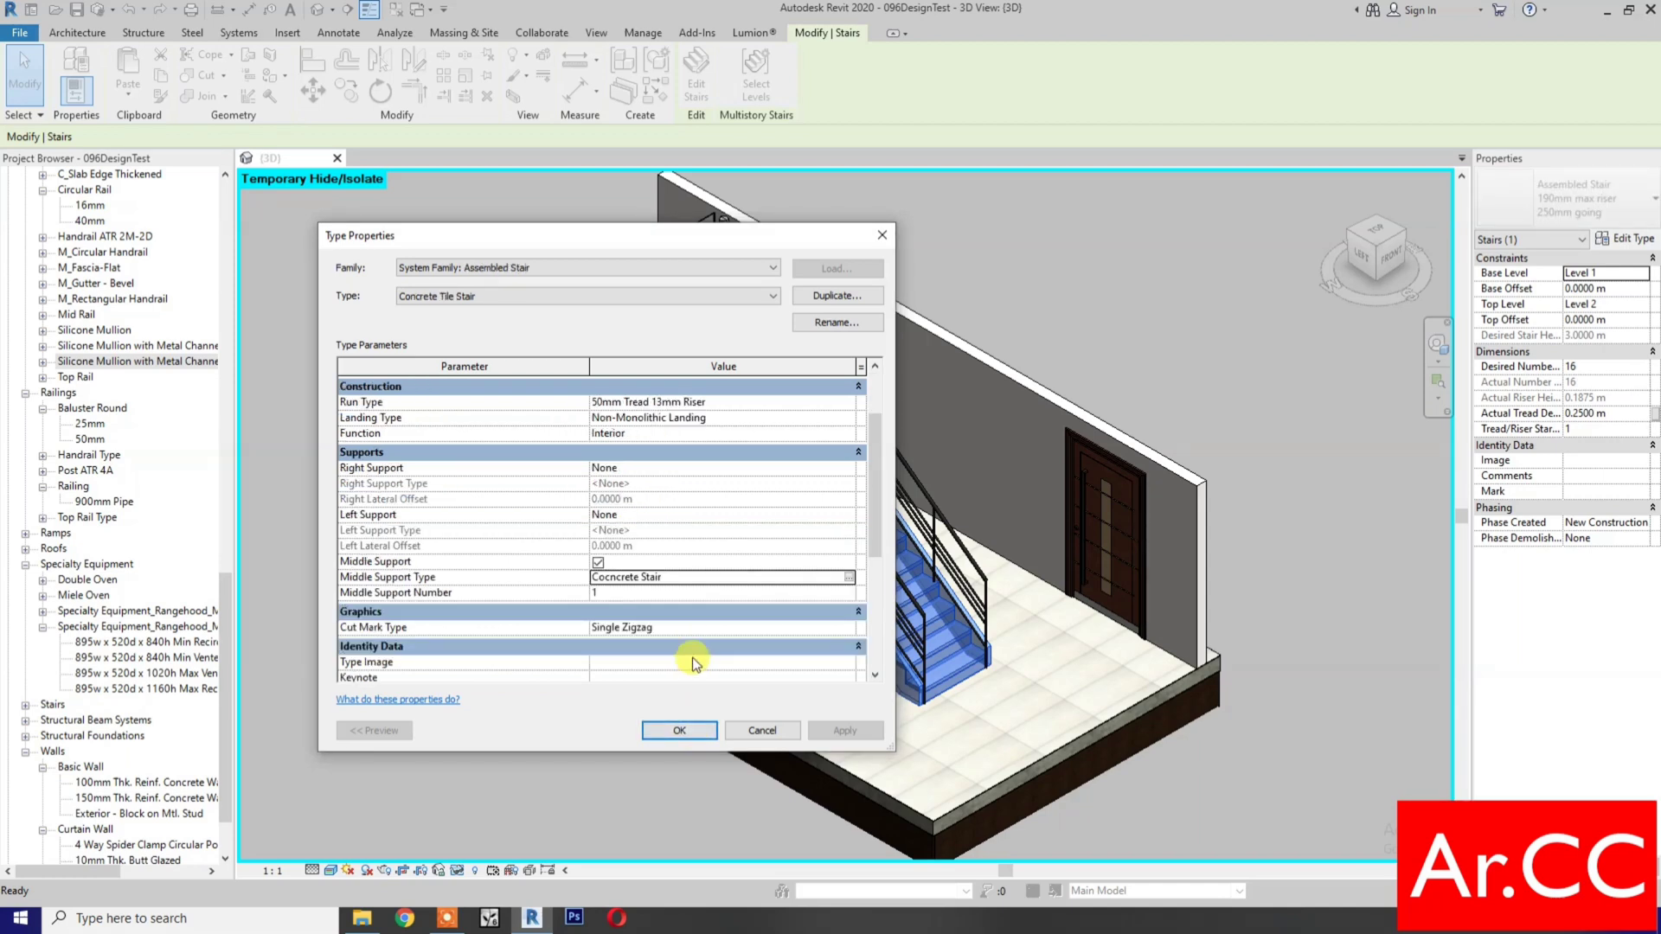
- Set the tread thickness of the 50mm Tread 13mm Riser run type to 0.012 m
scroll(692, 658, "up", 3)
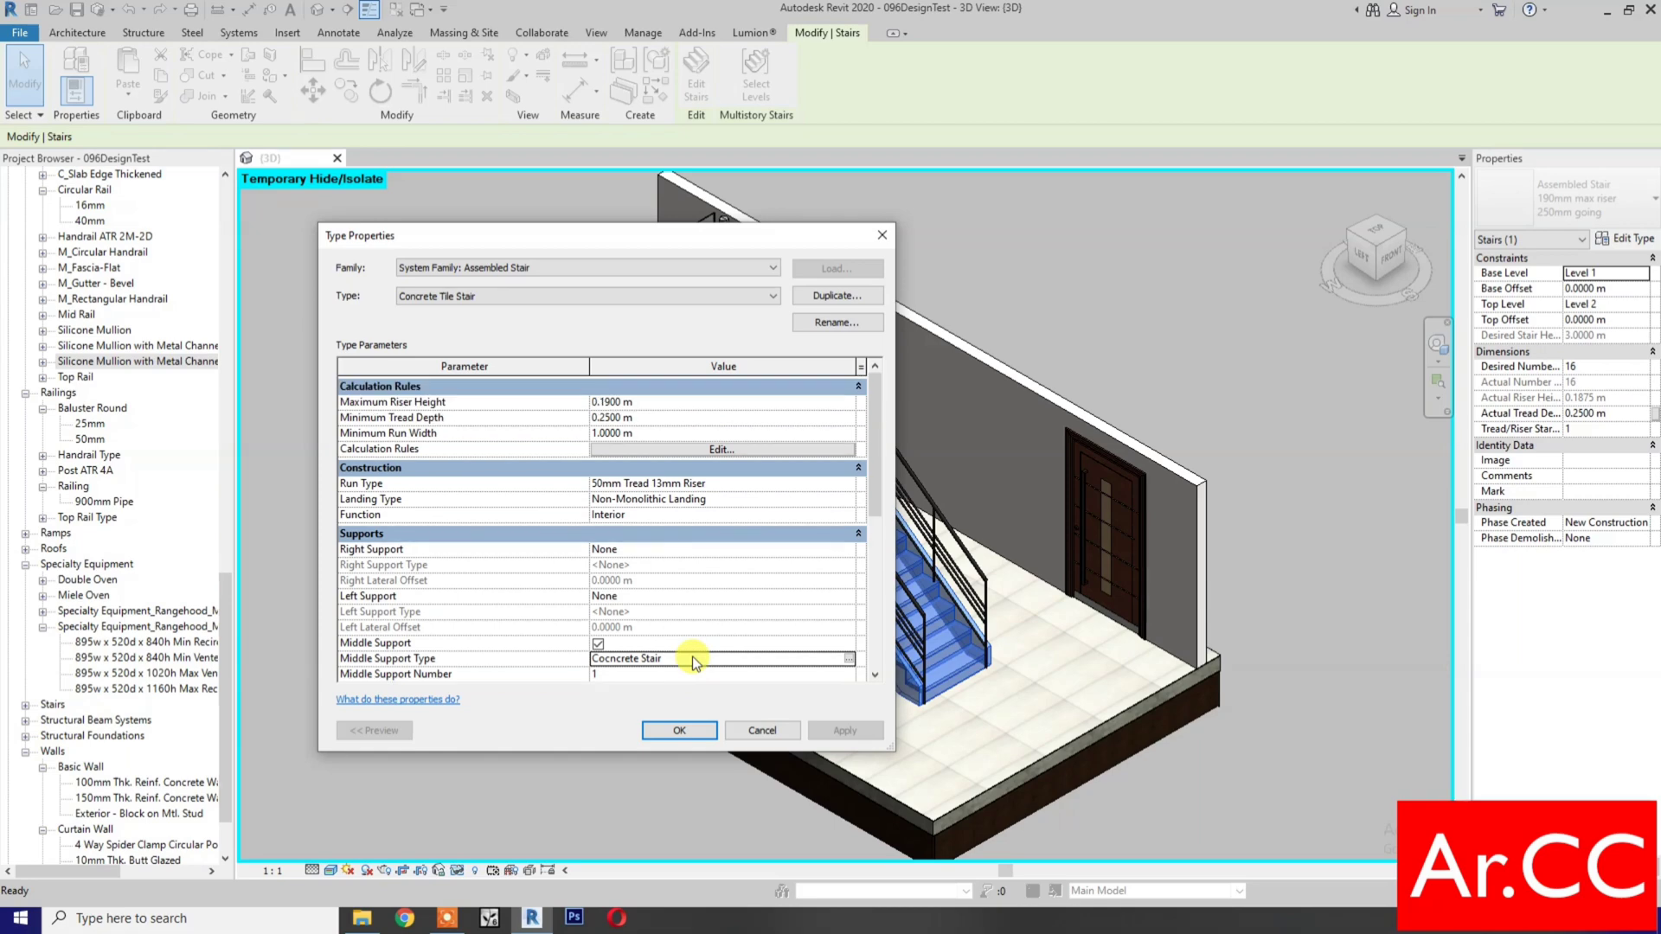
left_click(818, 484)
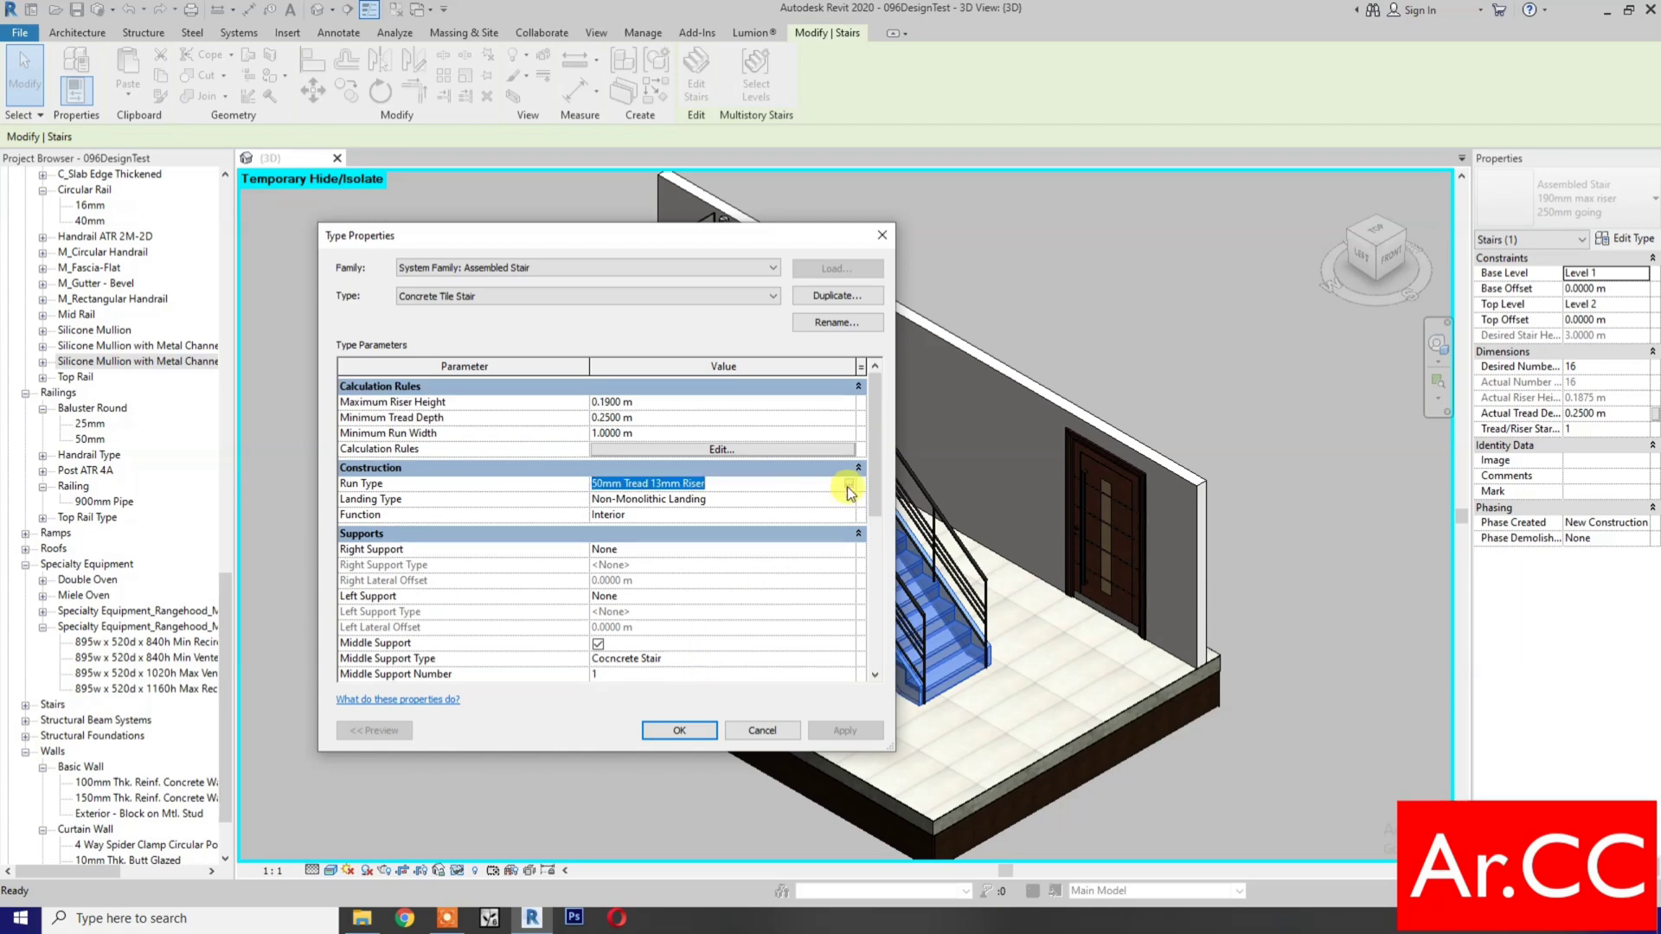
left_click(848, 486)
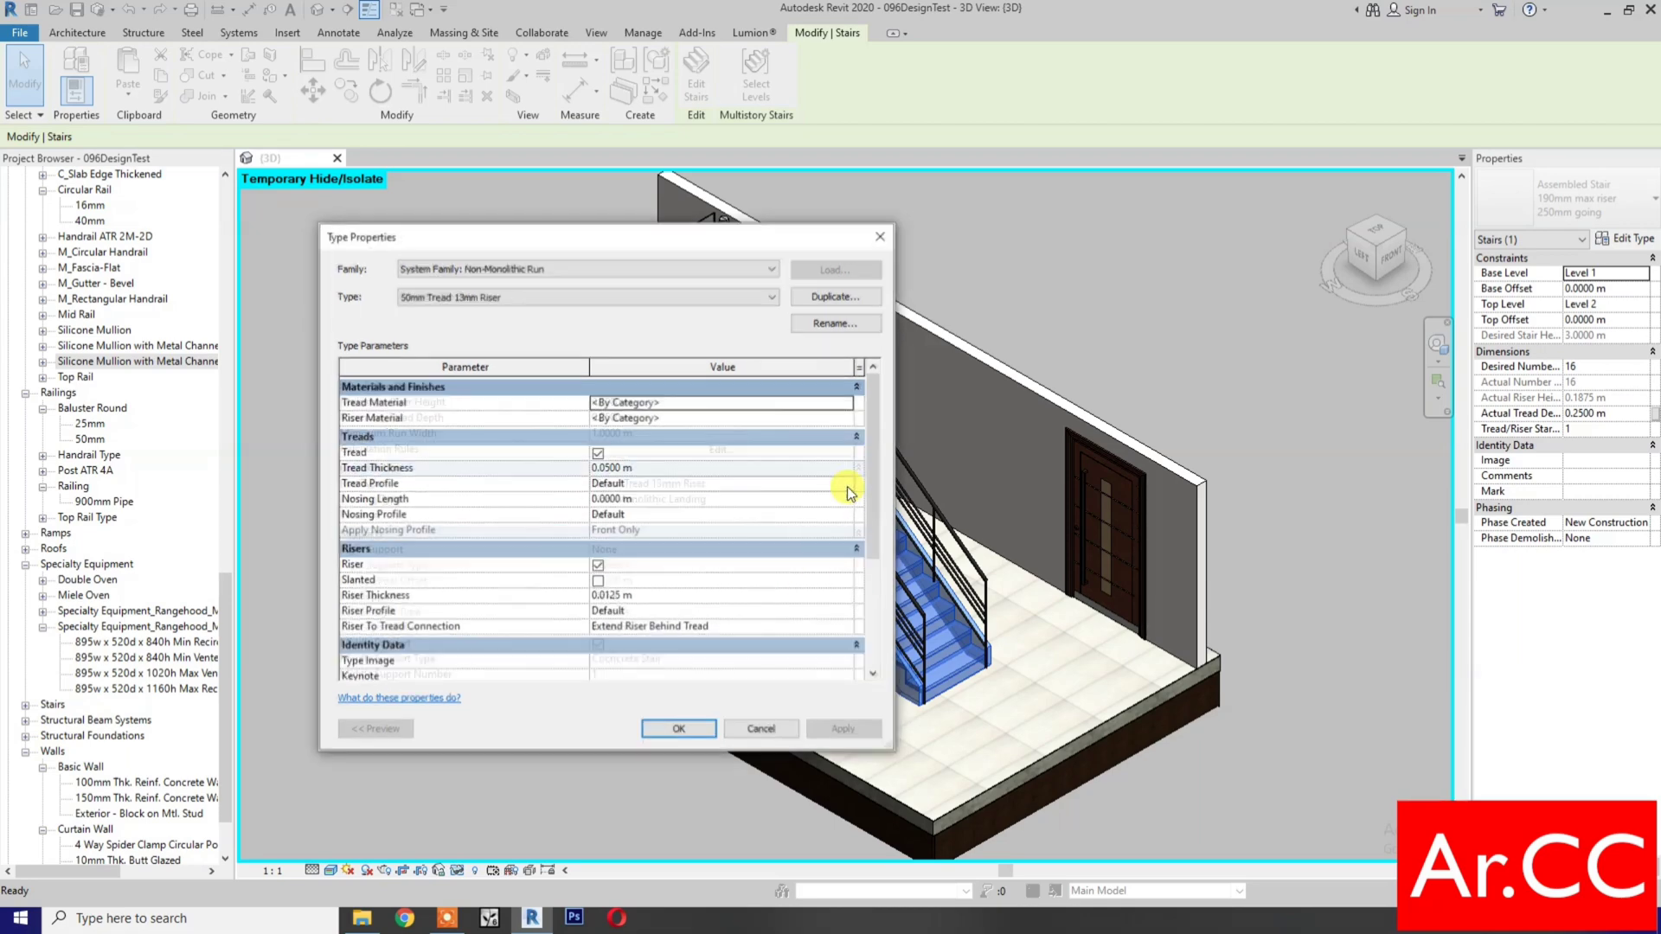
left_click(733, 469)
left_click(735, 472)
key("BackSpace")
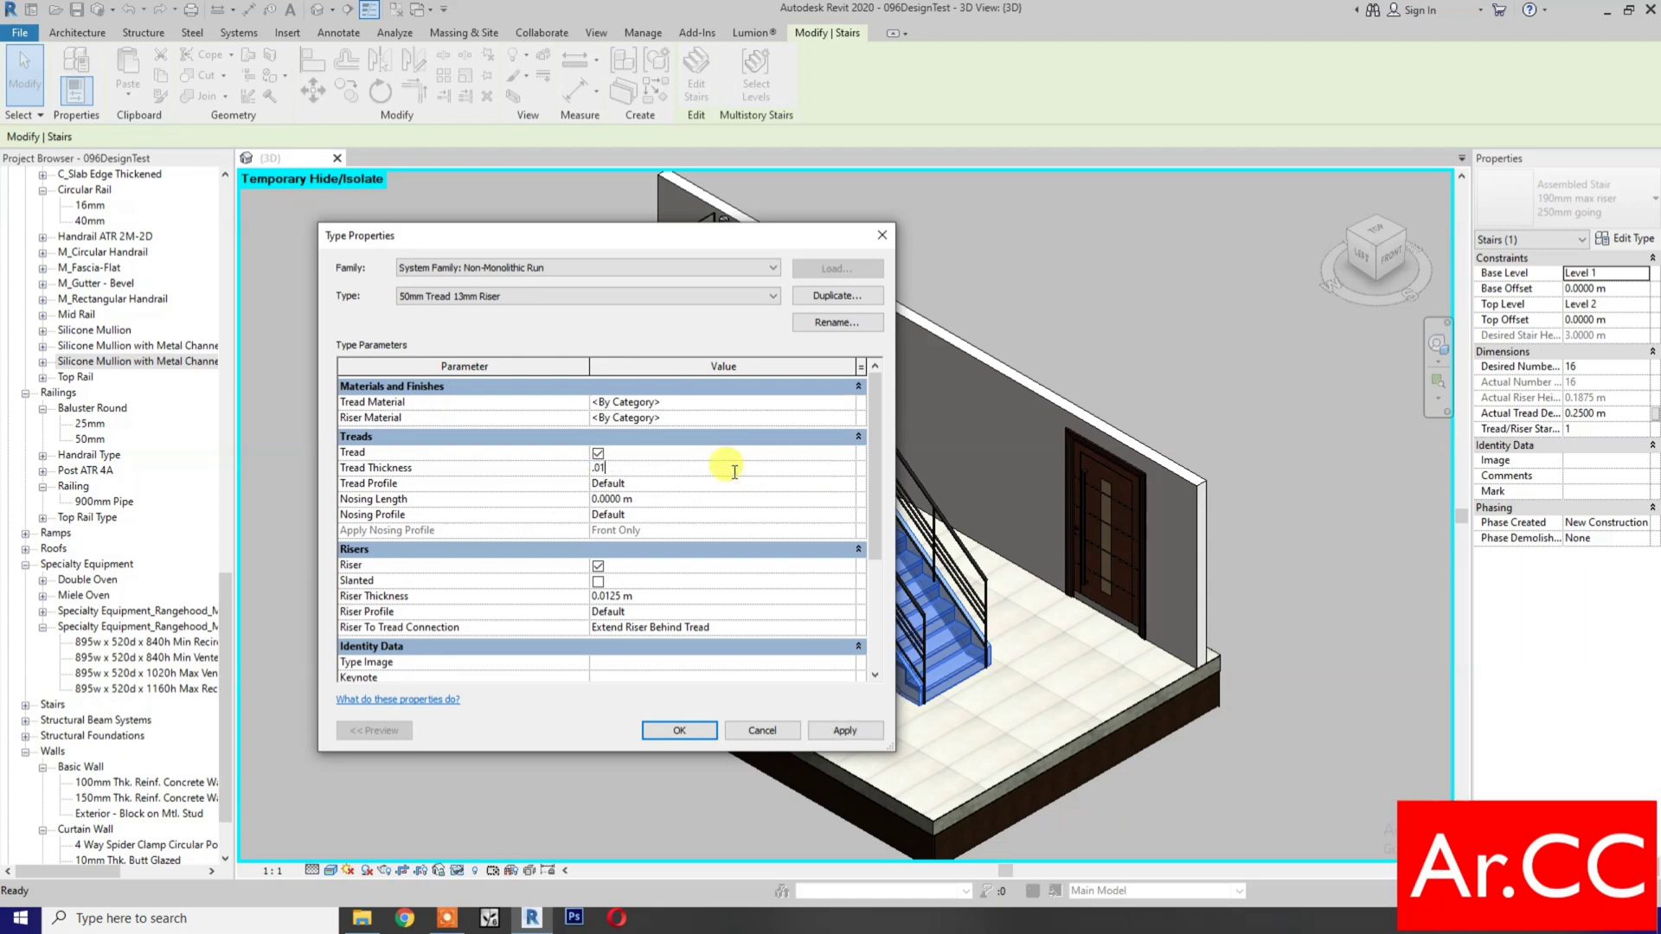
type(".012")
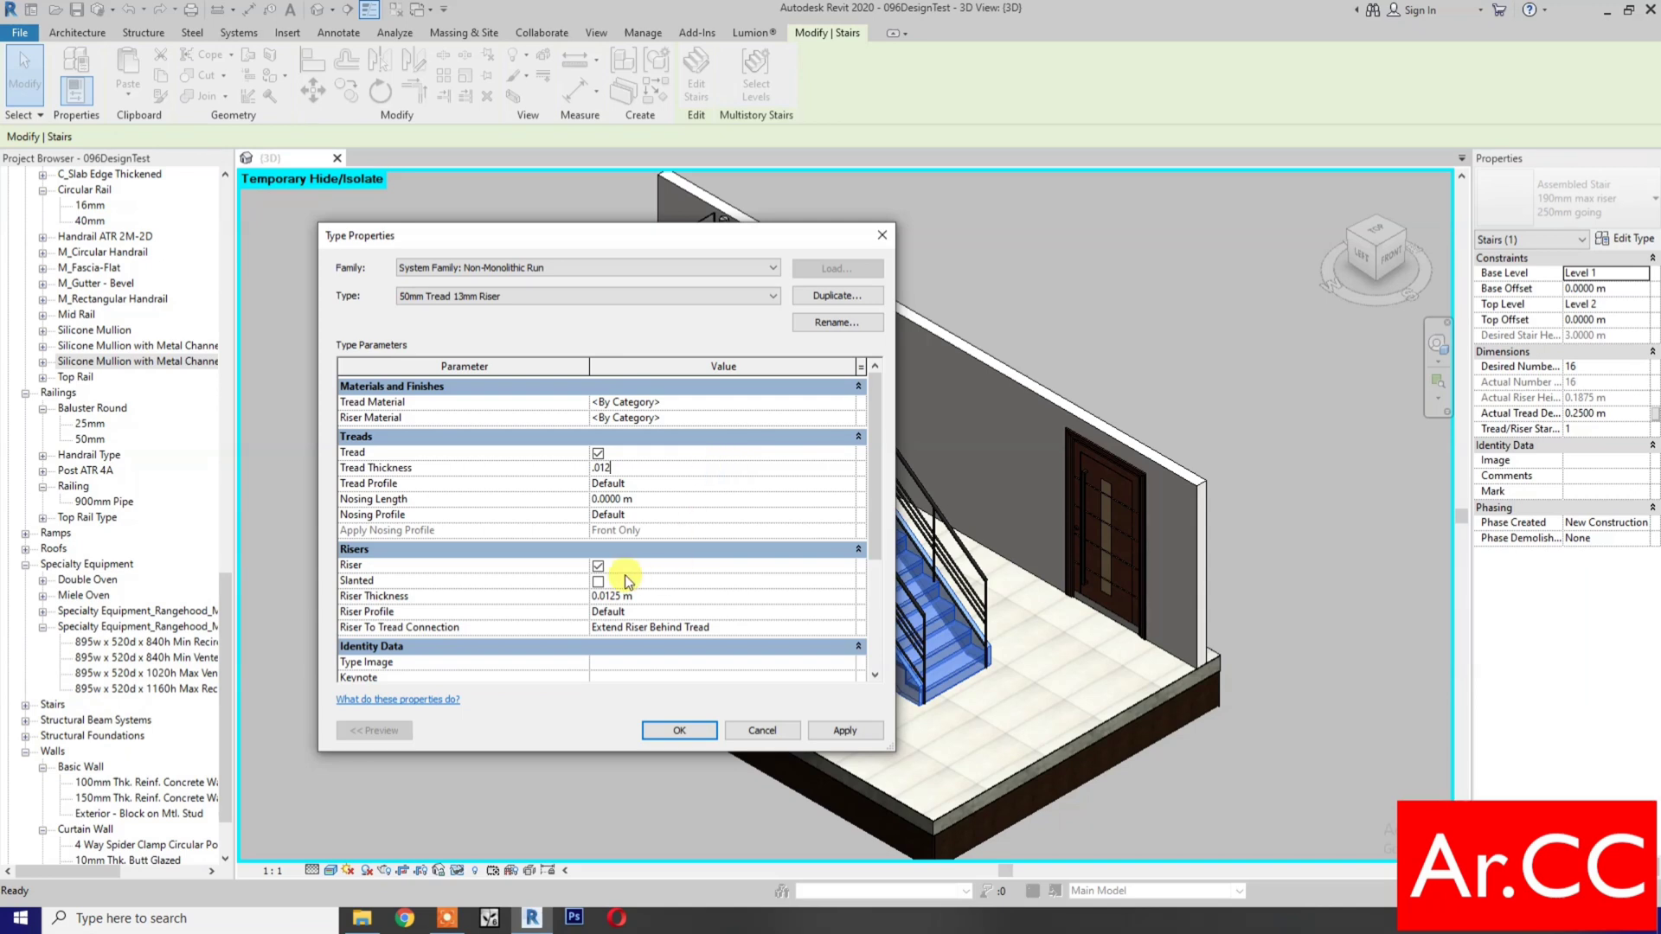
- Make the run type's risers slanted and apply the run and stair type changes to the selected stair
left_click(597, 580)
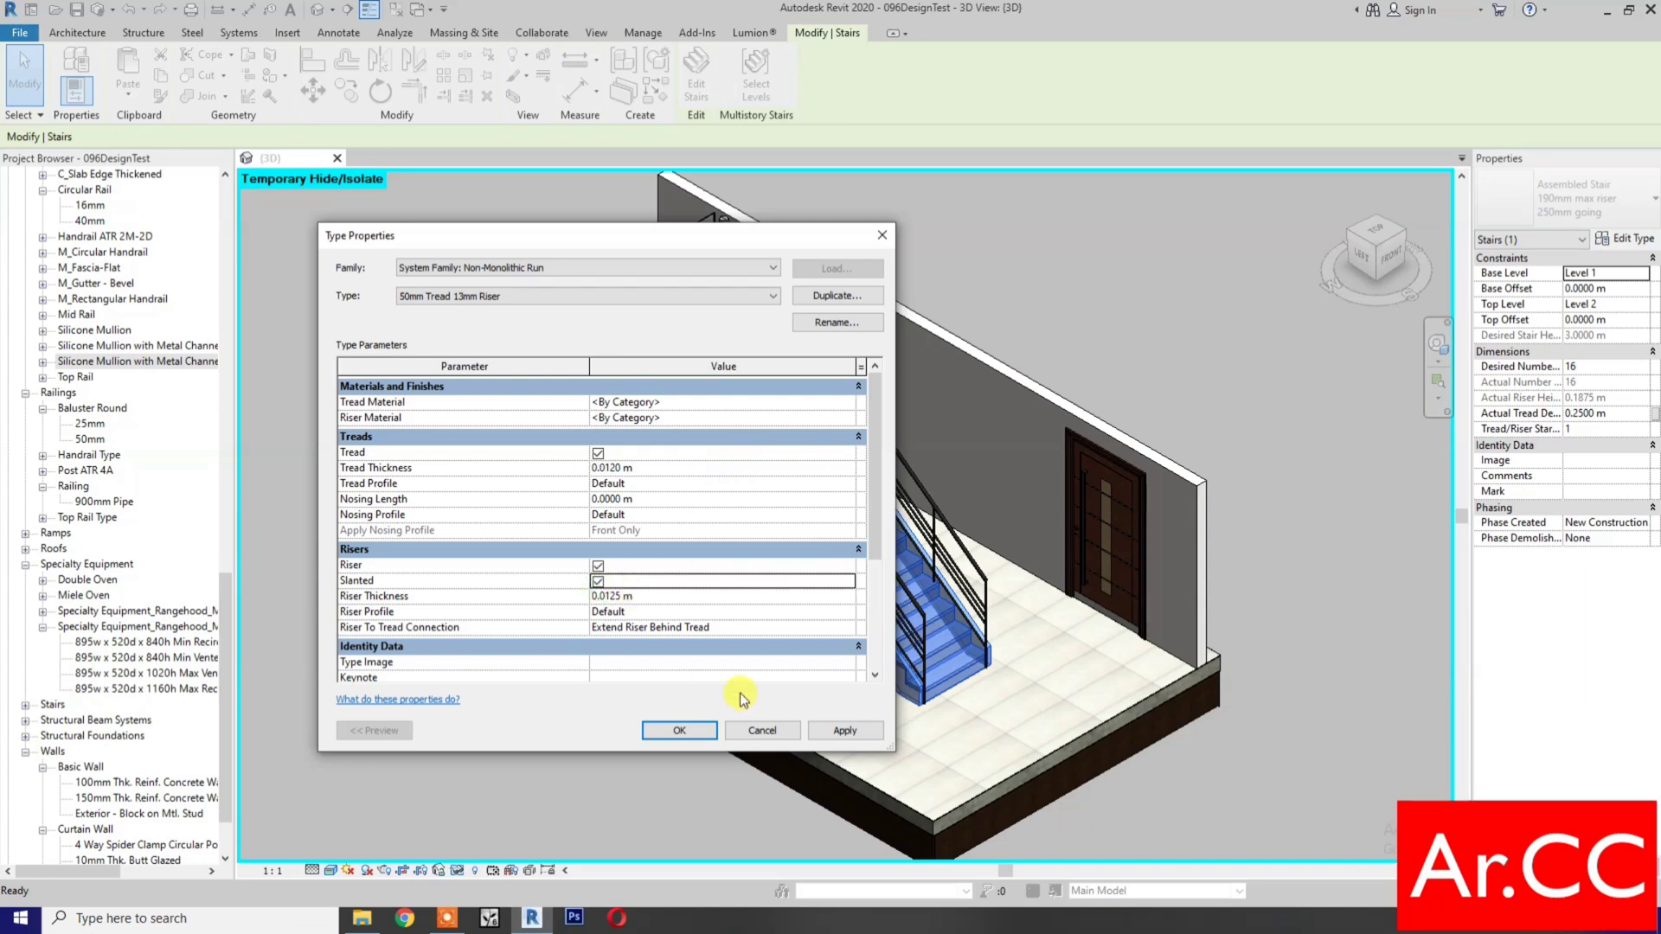
left_click(846, 730)
left_click(680, 731)
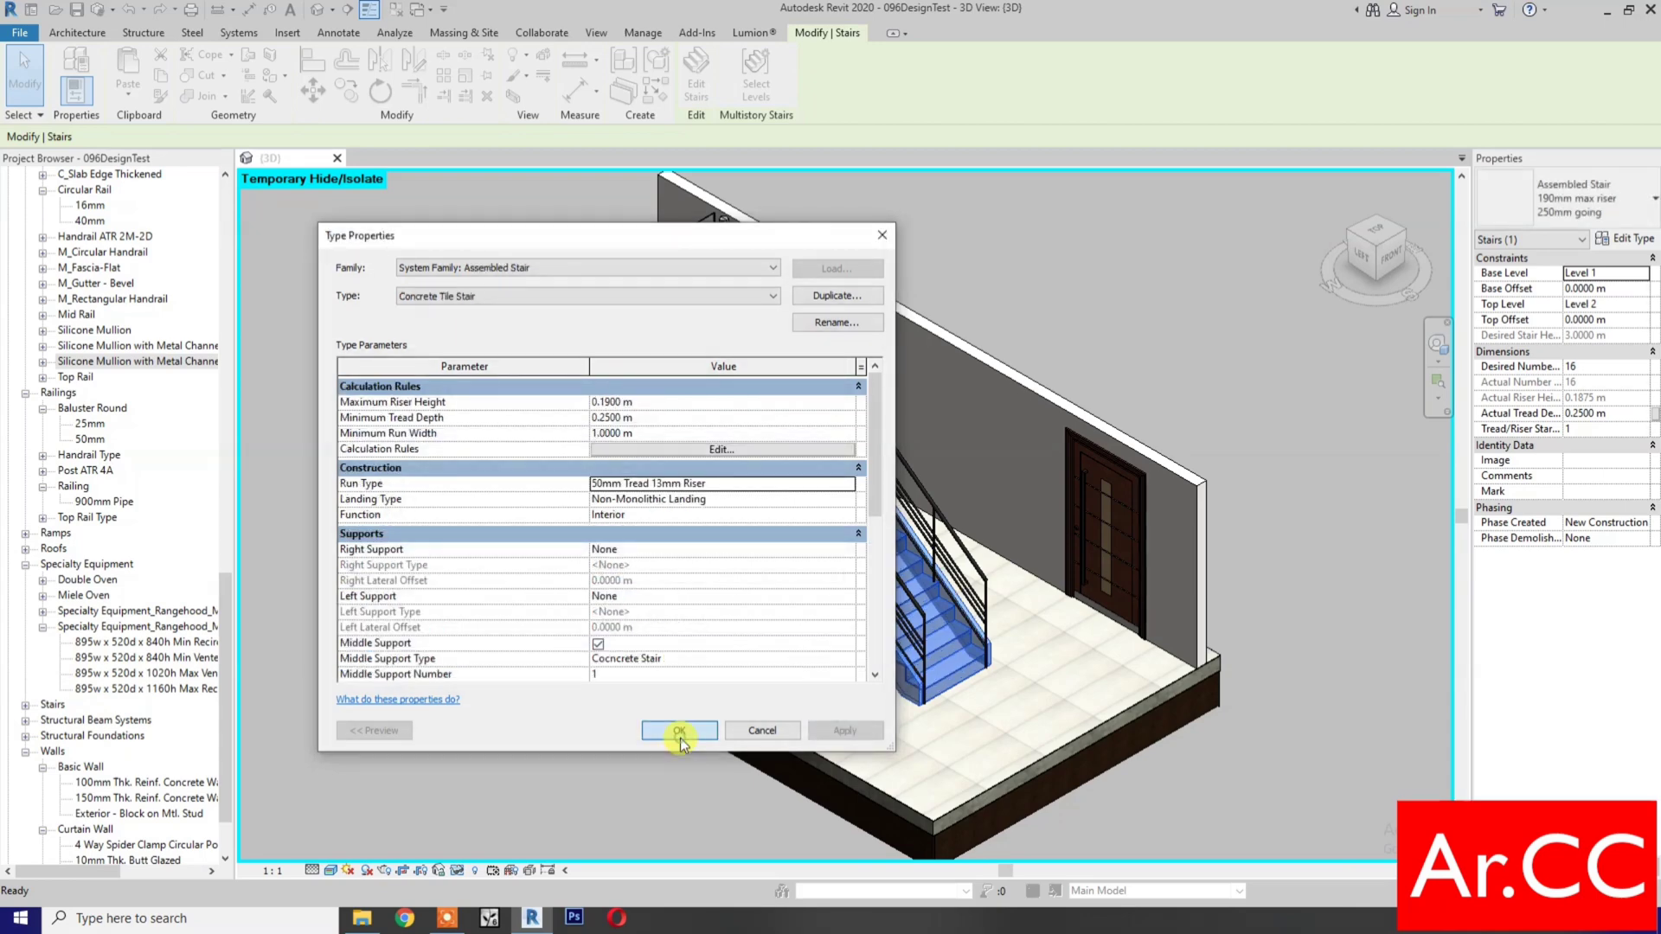
left_click(680, 732)
scroll(874, 744, "up", 4)
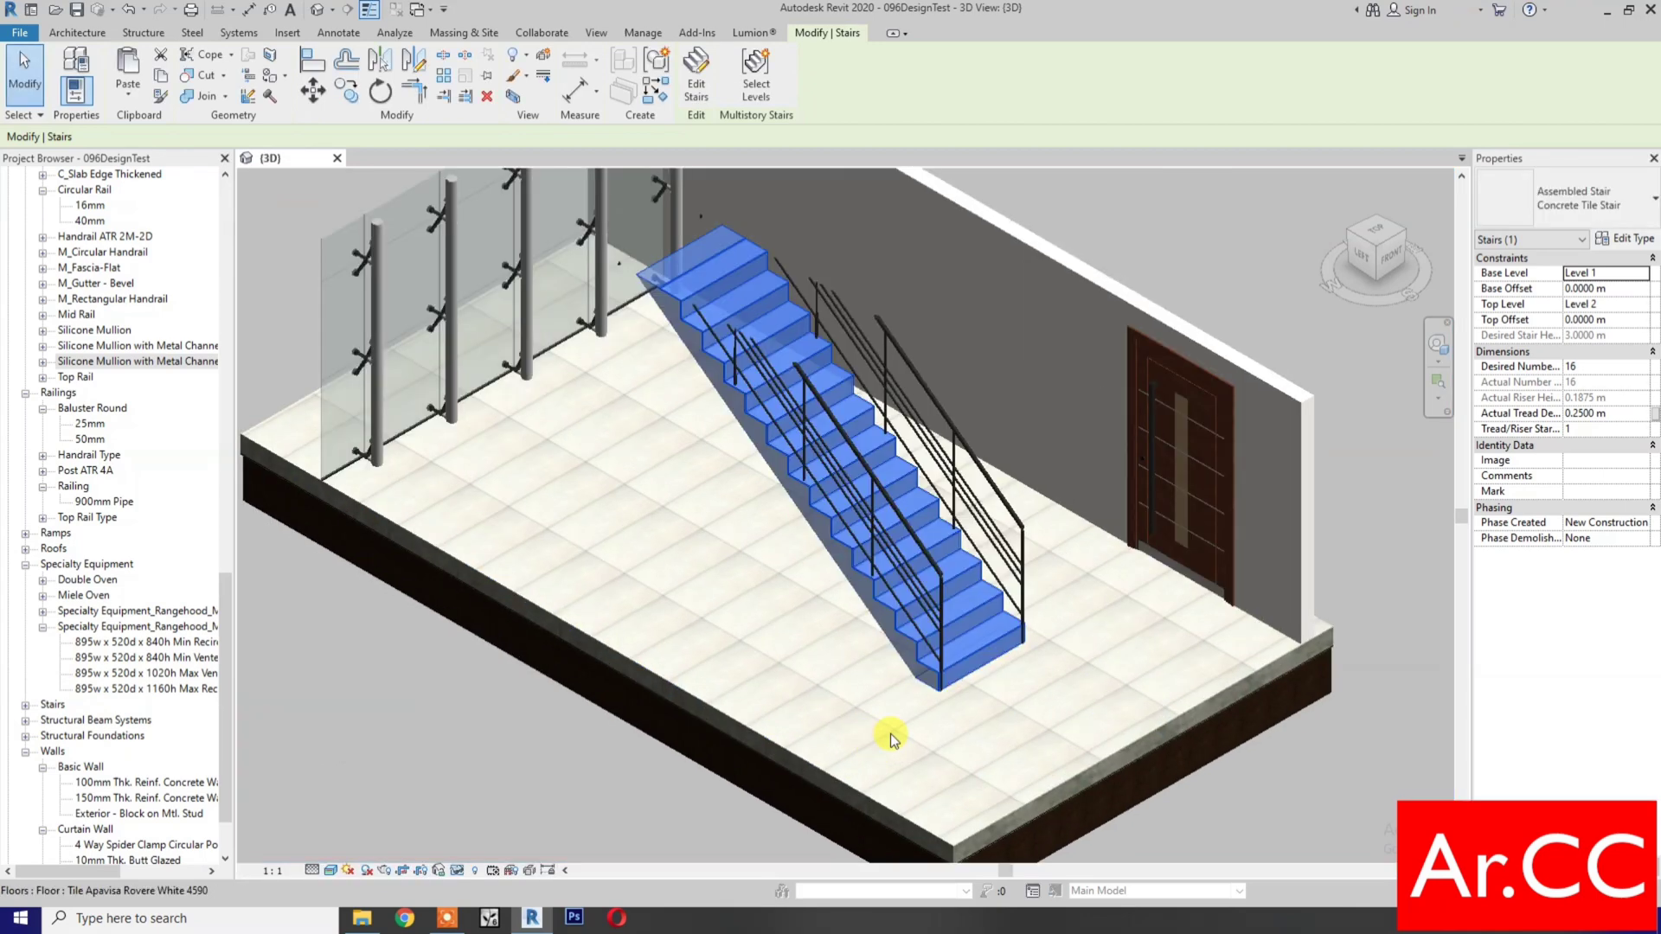
key("Escape")
scroll(875, 647, "up", 2)
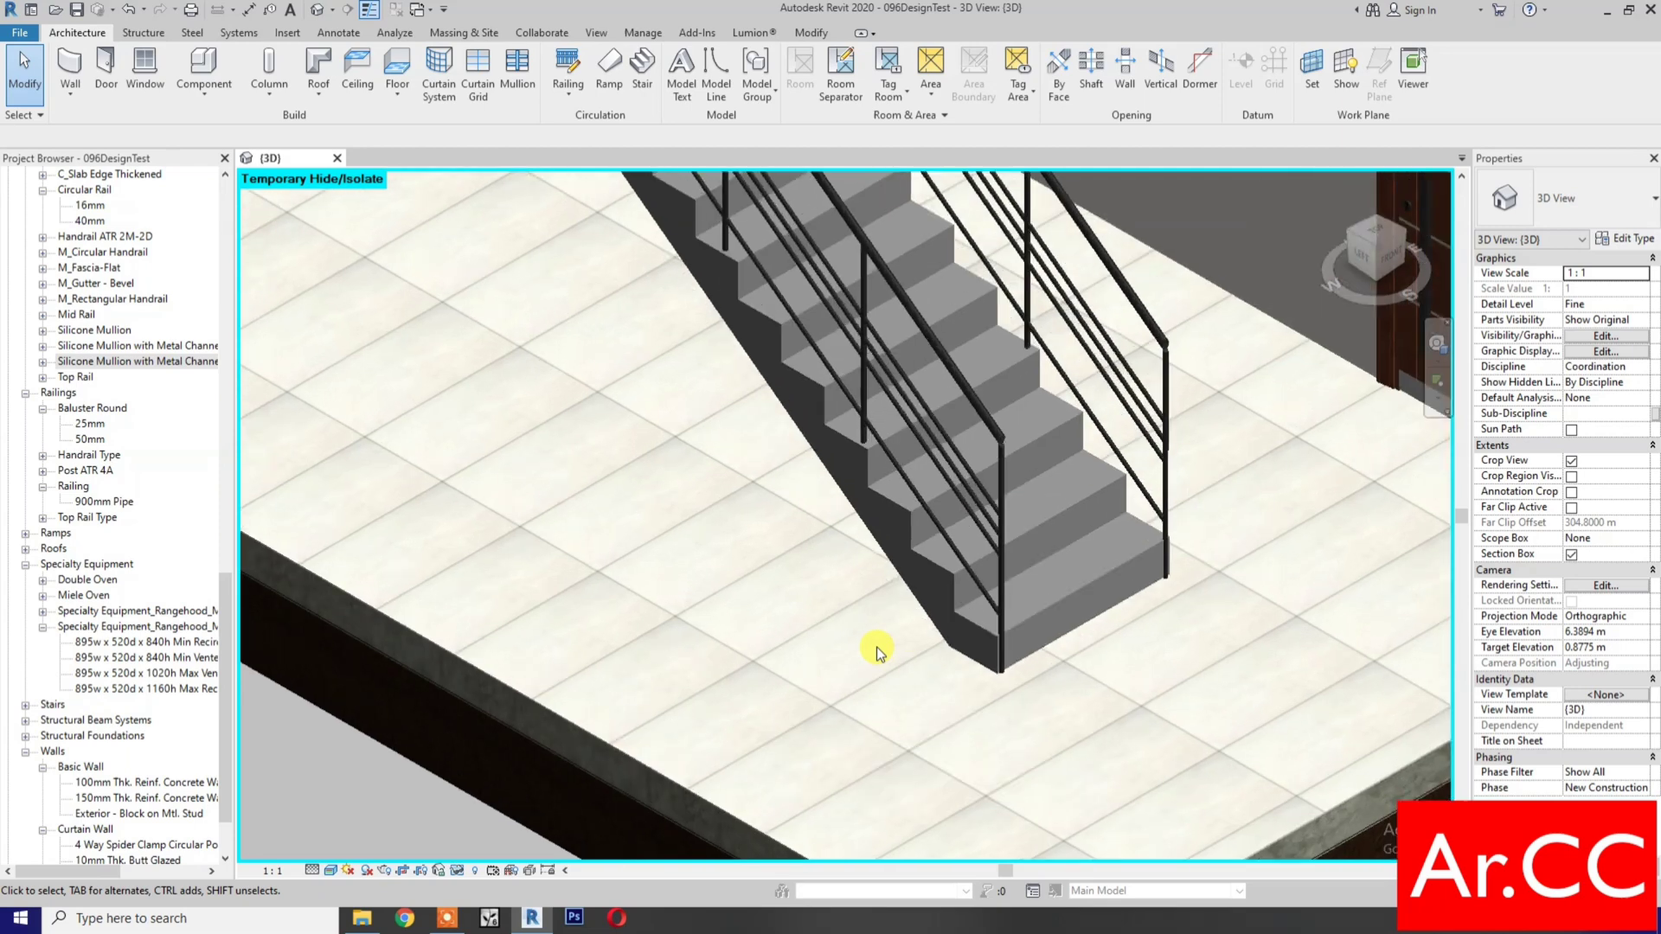
- Create a new family from the Metric Profile-Stair Nosing template
left_click(17, 34)
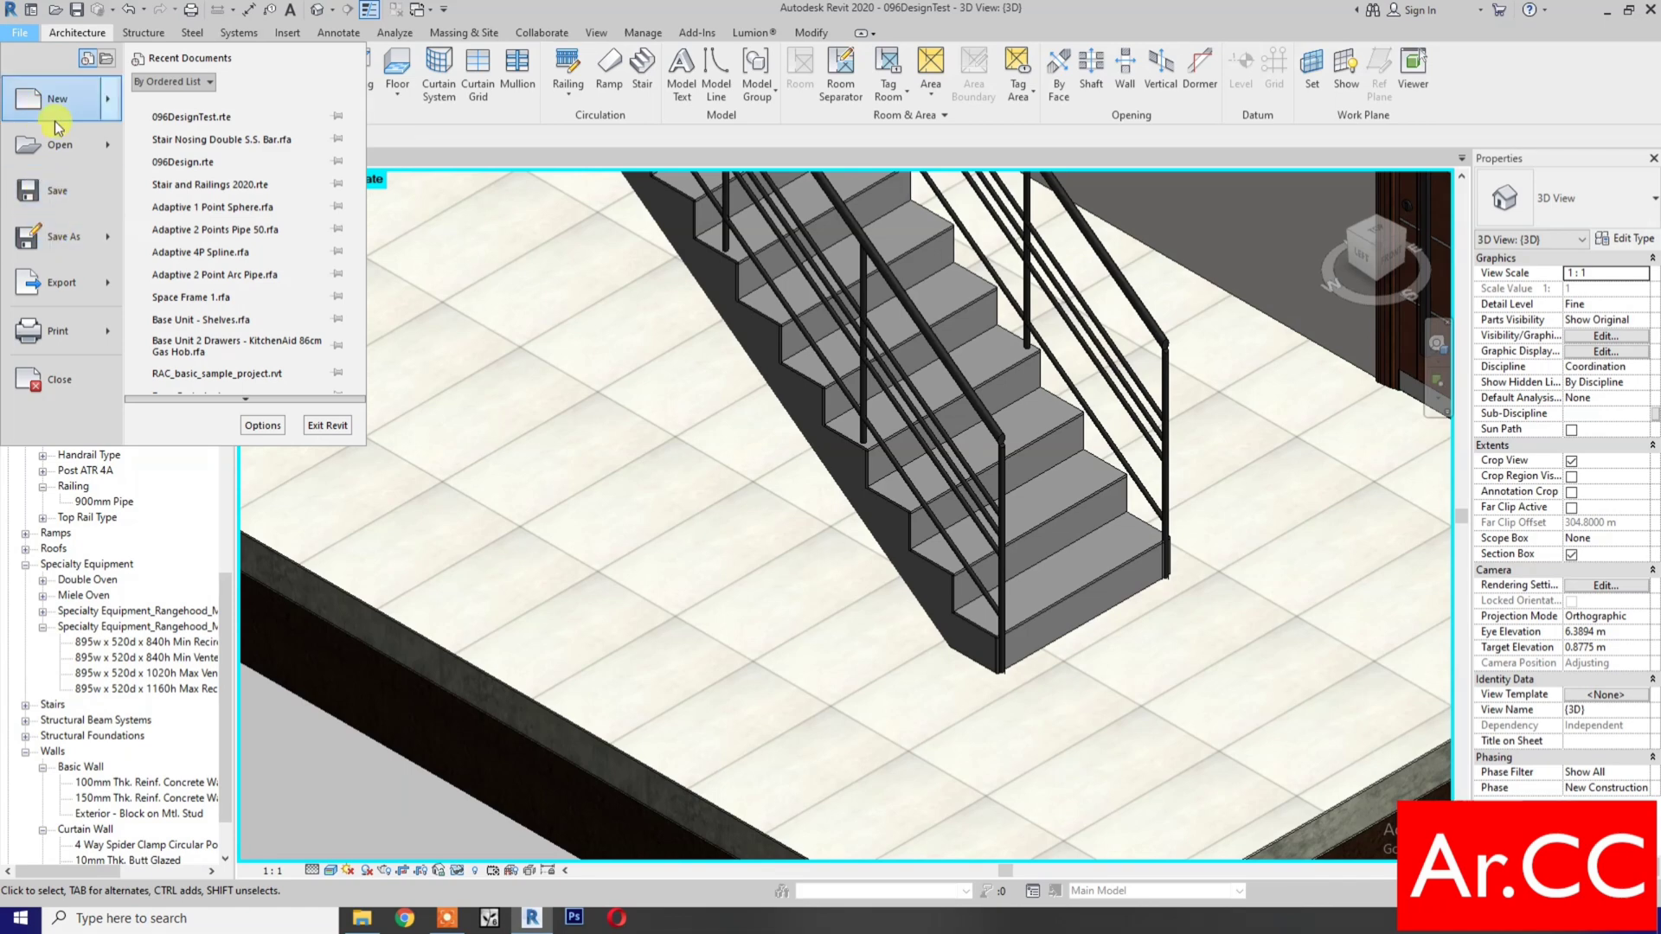
left_click(500, 402)
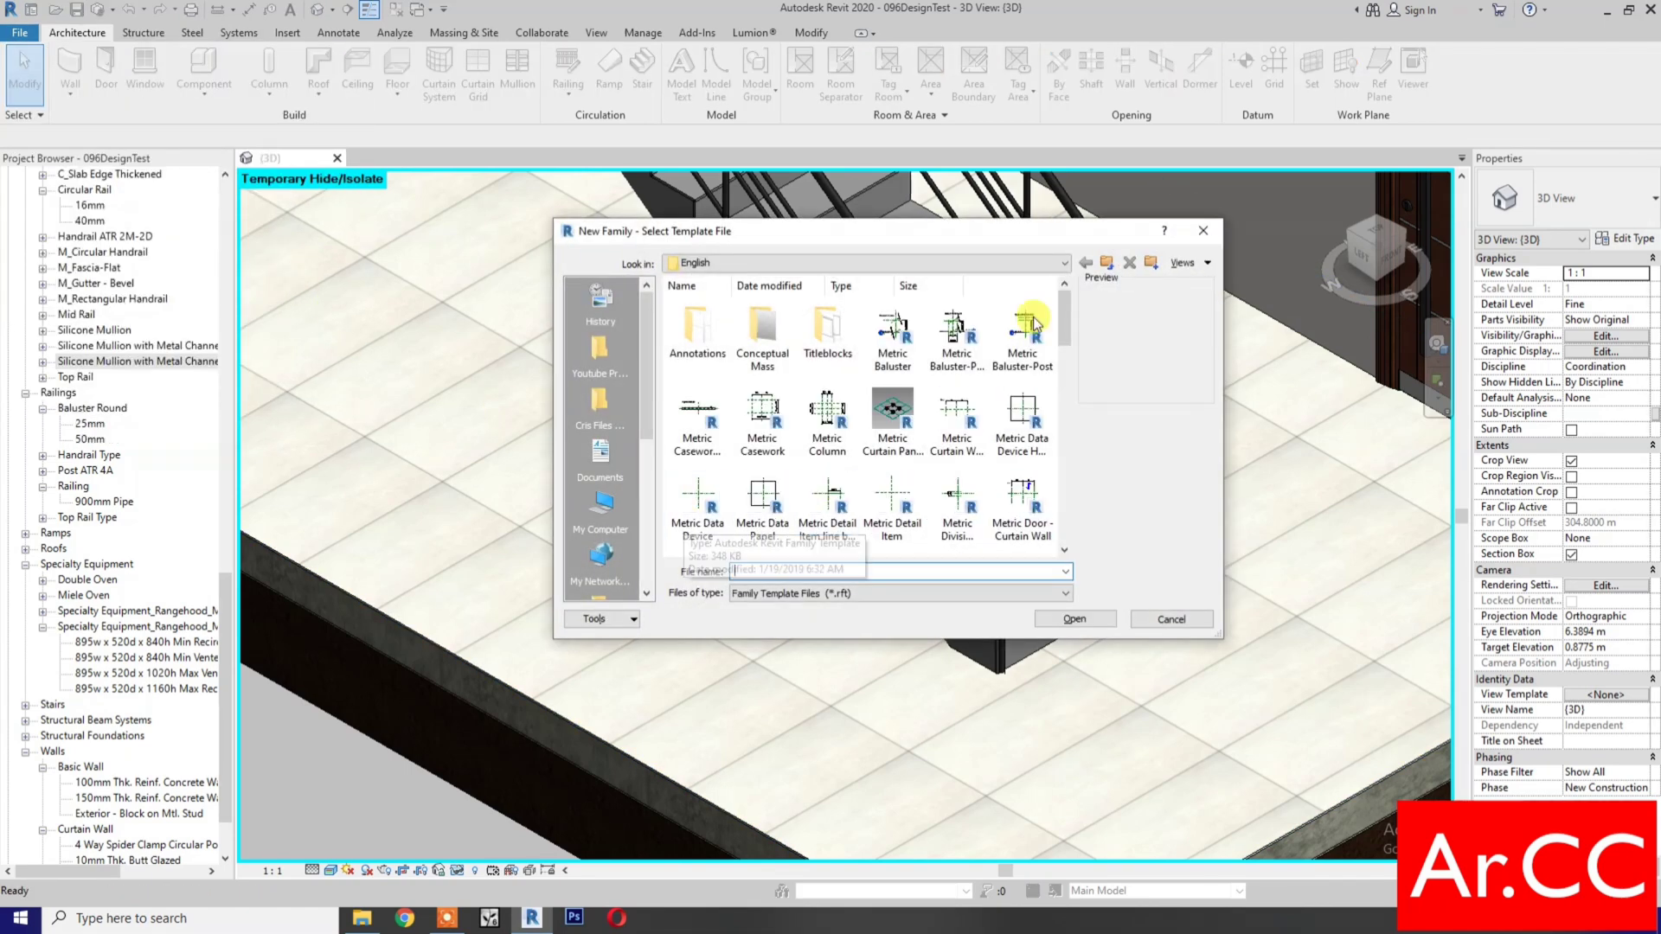
left_click(1210, 266)
left_click(1233, 288)
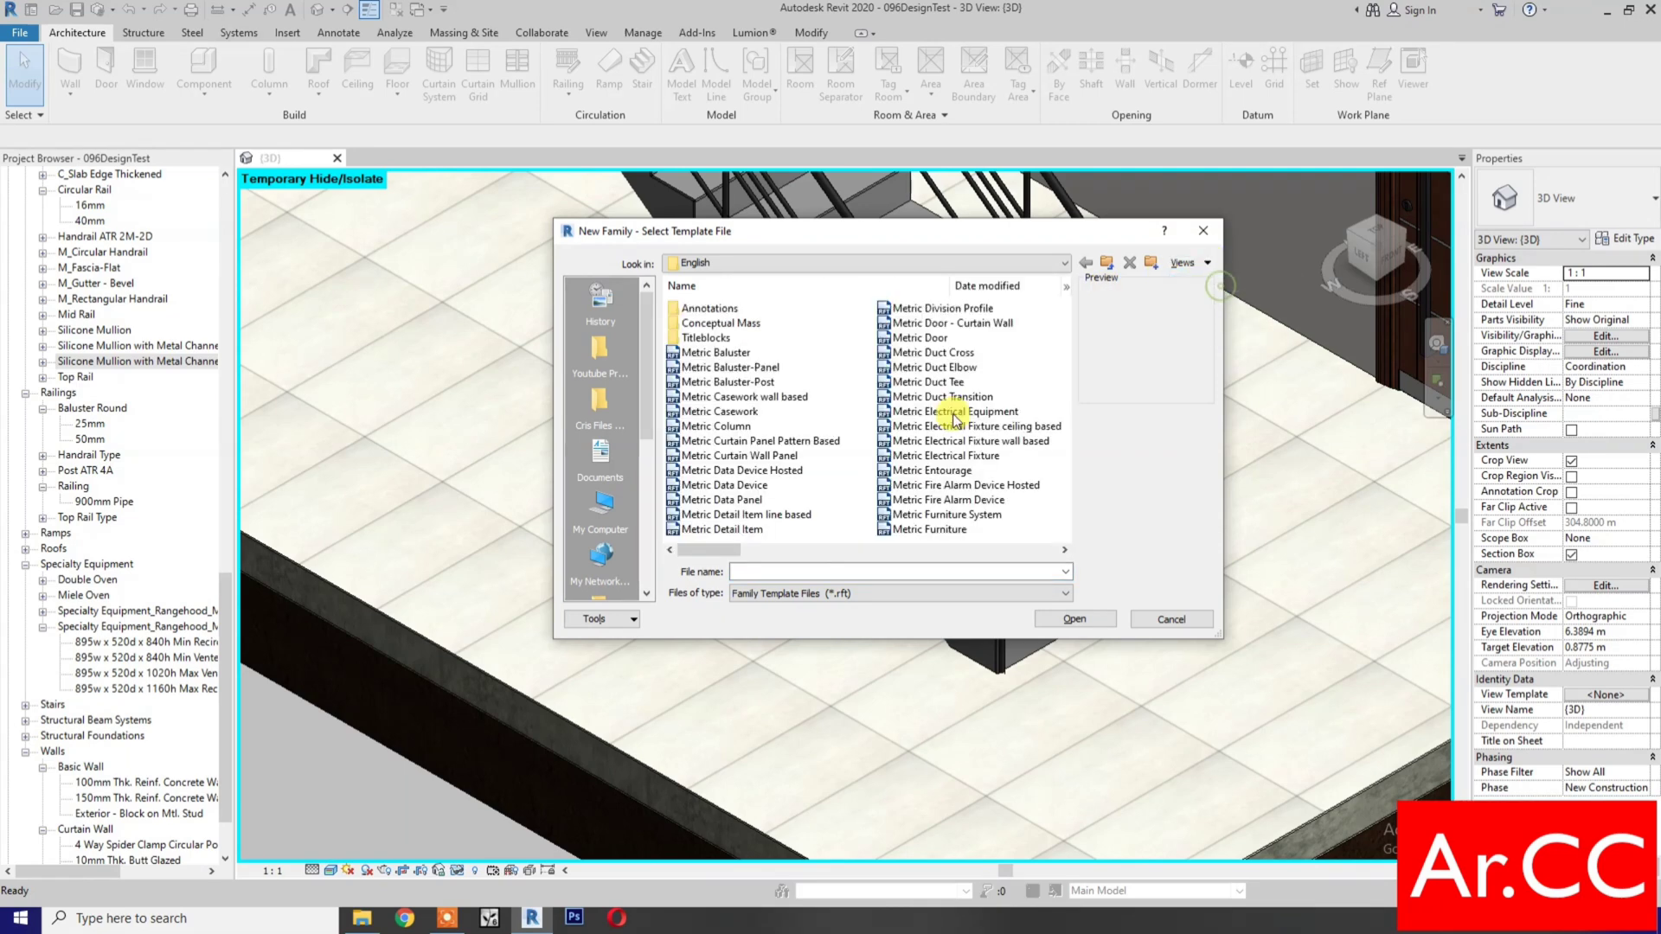
scroll(838, 528, "down", 2)
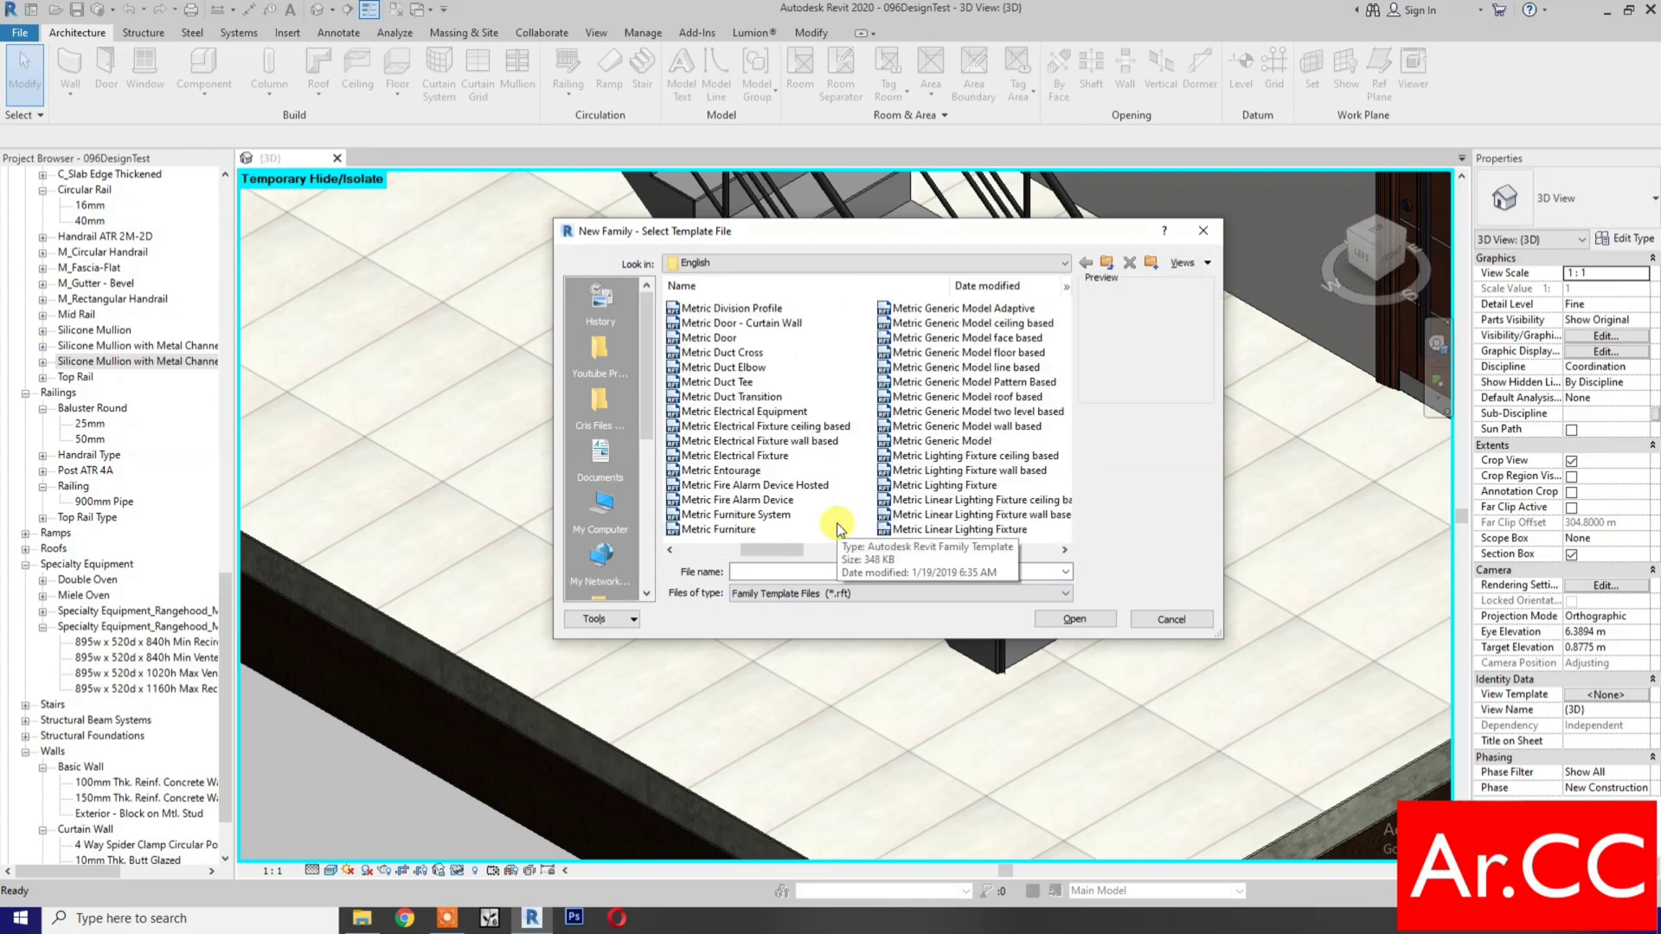
scroll(839, 528, "down", 1)
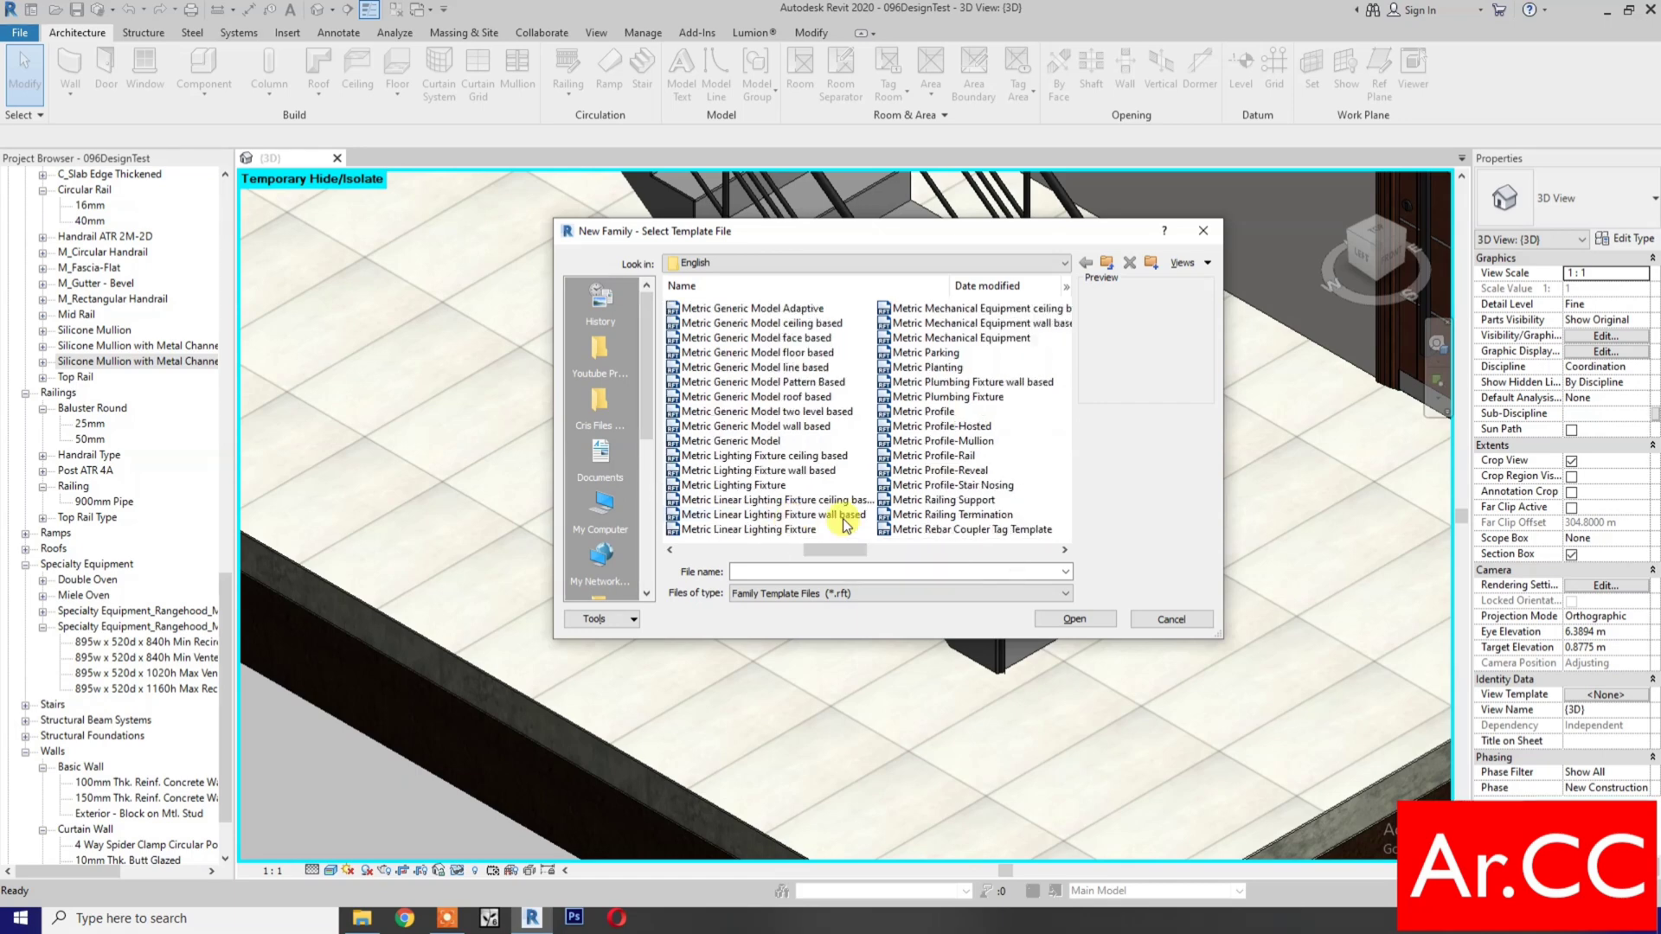
left_click(917, 487)
left_click(1069, 619)
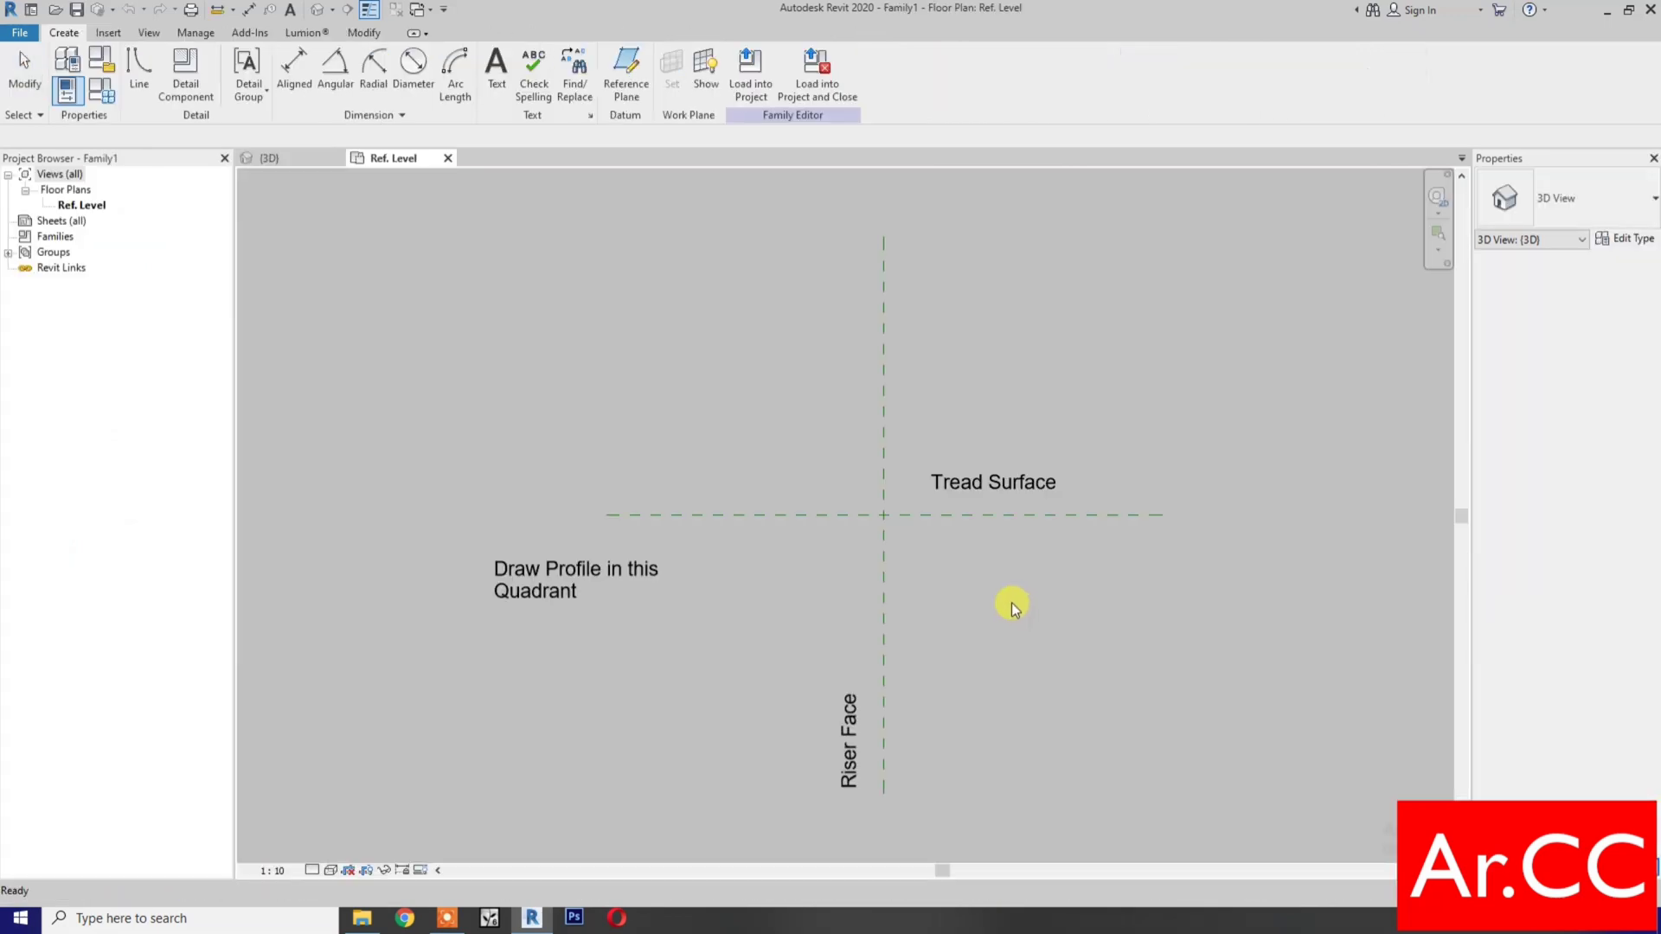
- Set the scale of the Ref. Level view to 1:2
scroll(999, 581, "up", 2)
scroll(992, 588, "down", 1)
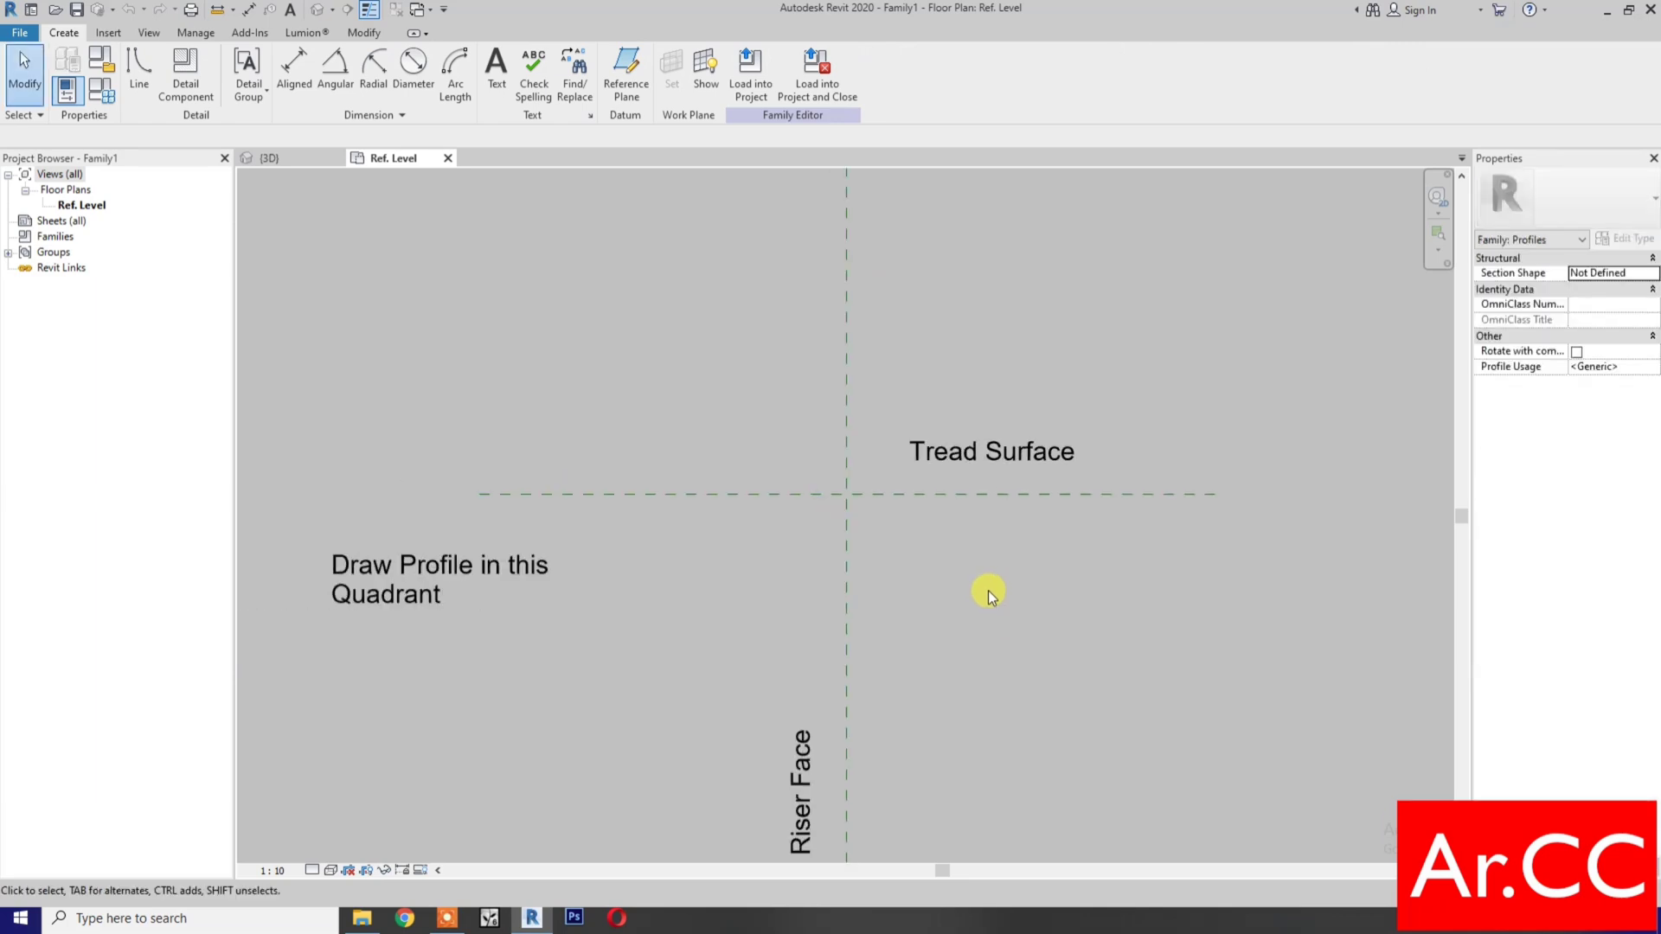
middle_click_drag(988, 590, 917, 603)
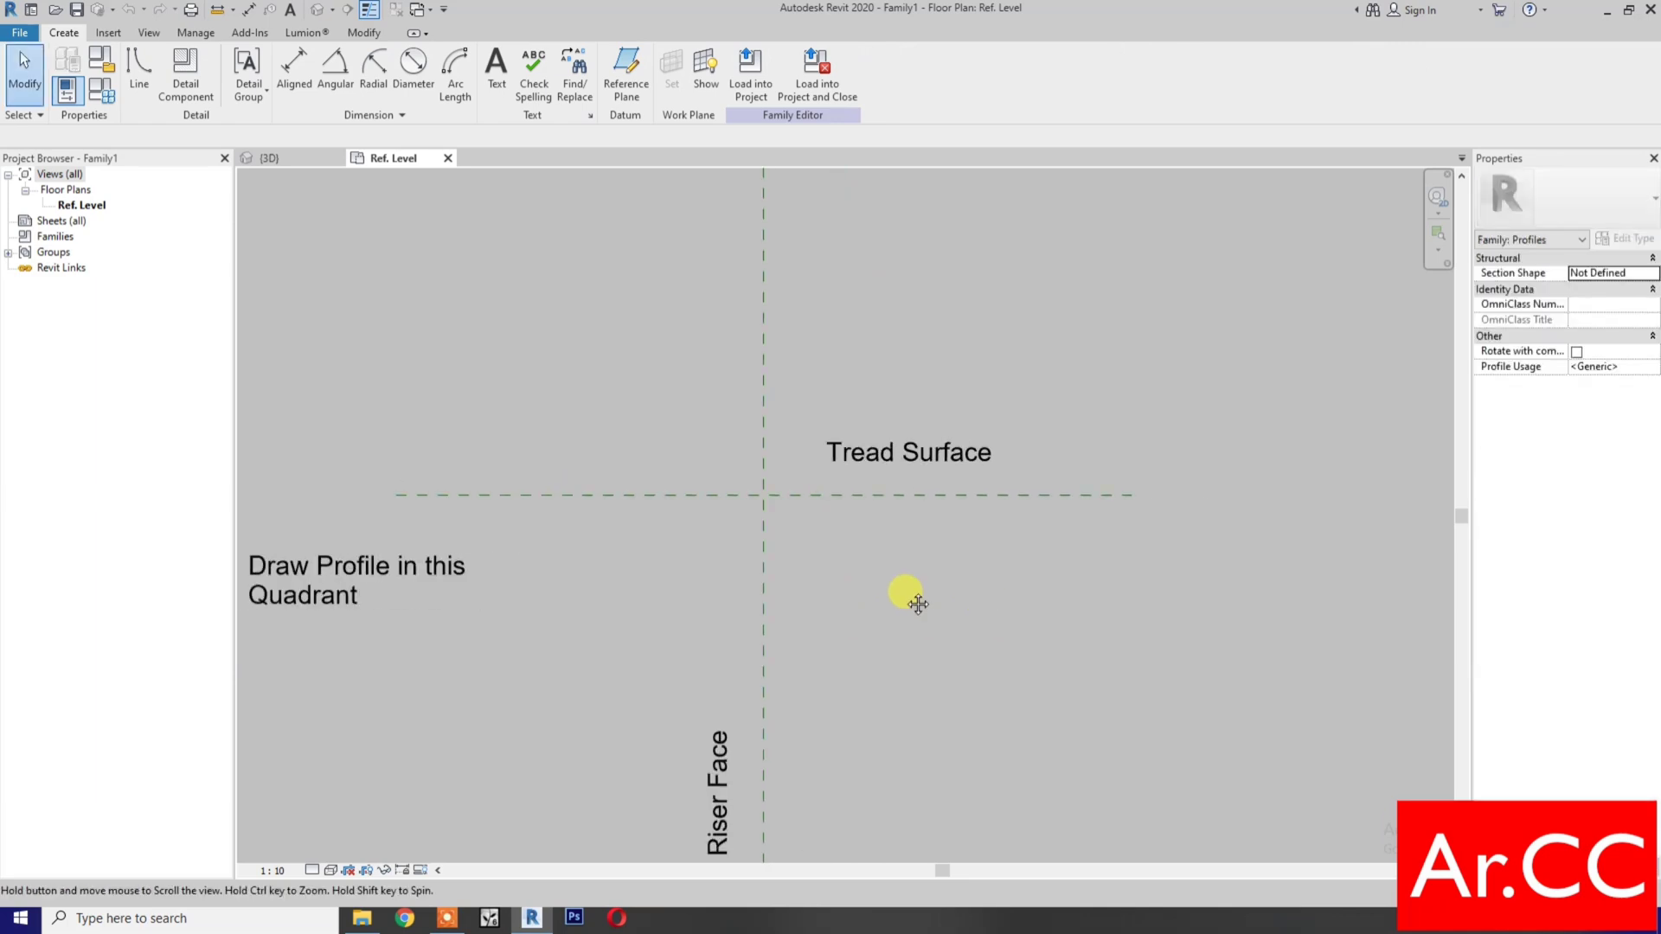
left_click(266, 871)
left_click(294, 638)
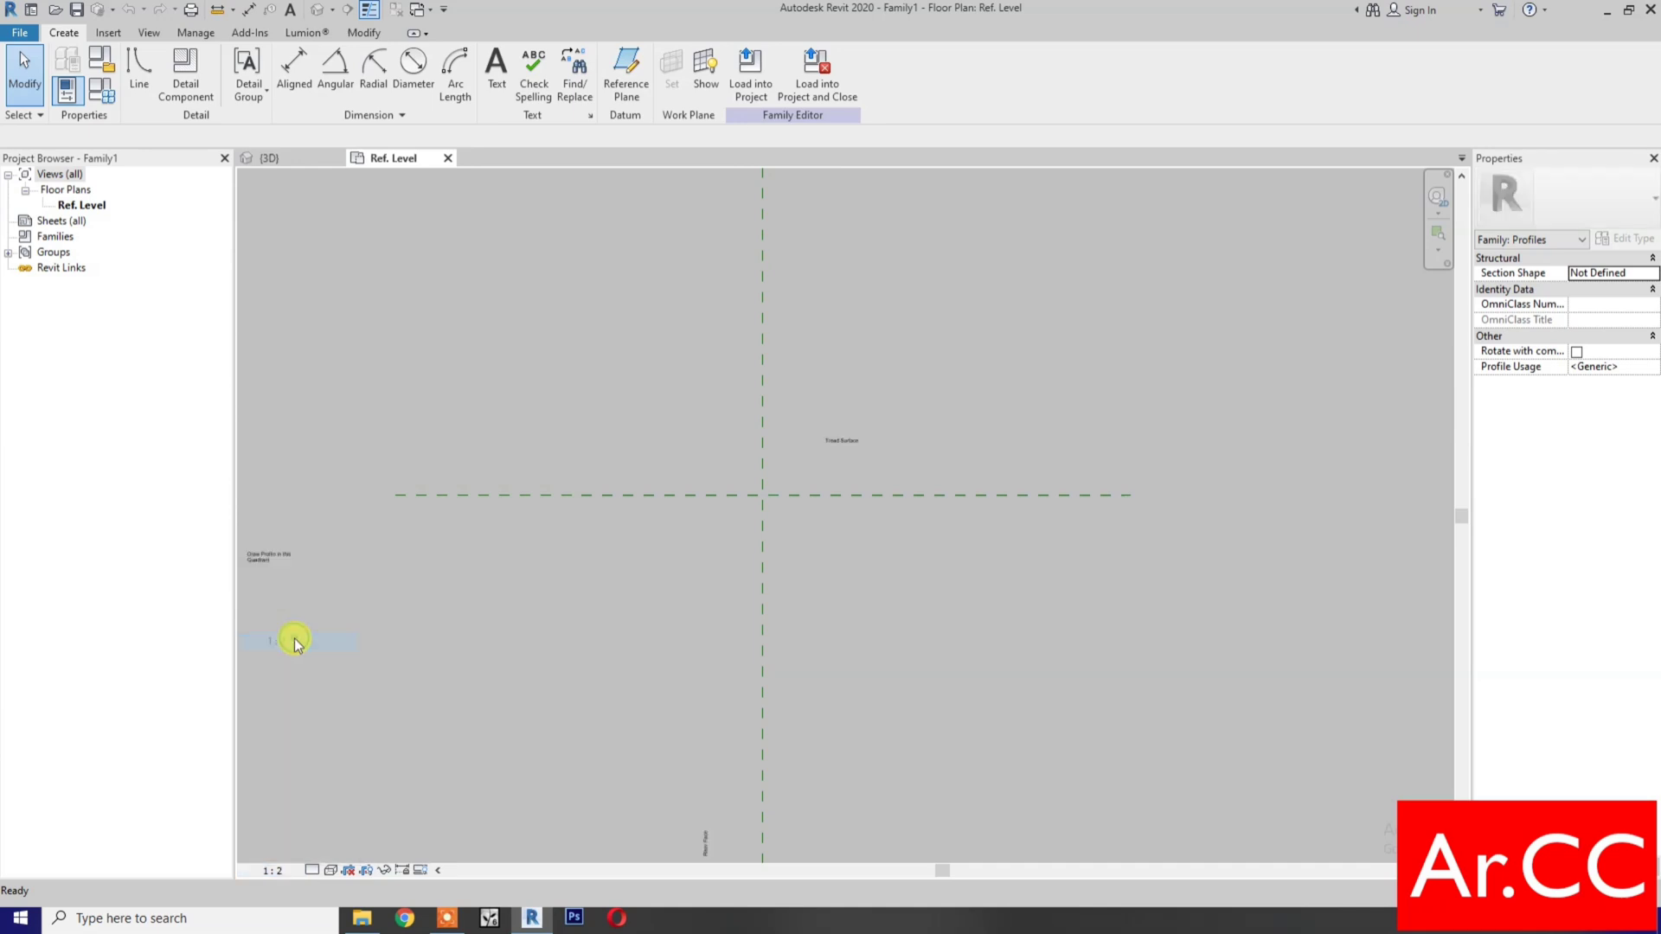
- Draw a vertical reference plane about 66 mm to the right of the riser face plane, crossing the tread surface line
scroll(793, 538, "up", 2)
scroll(797, 537, "up", 1)
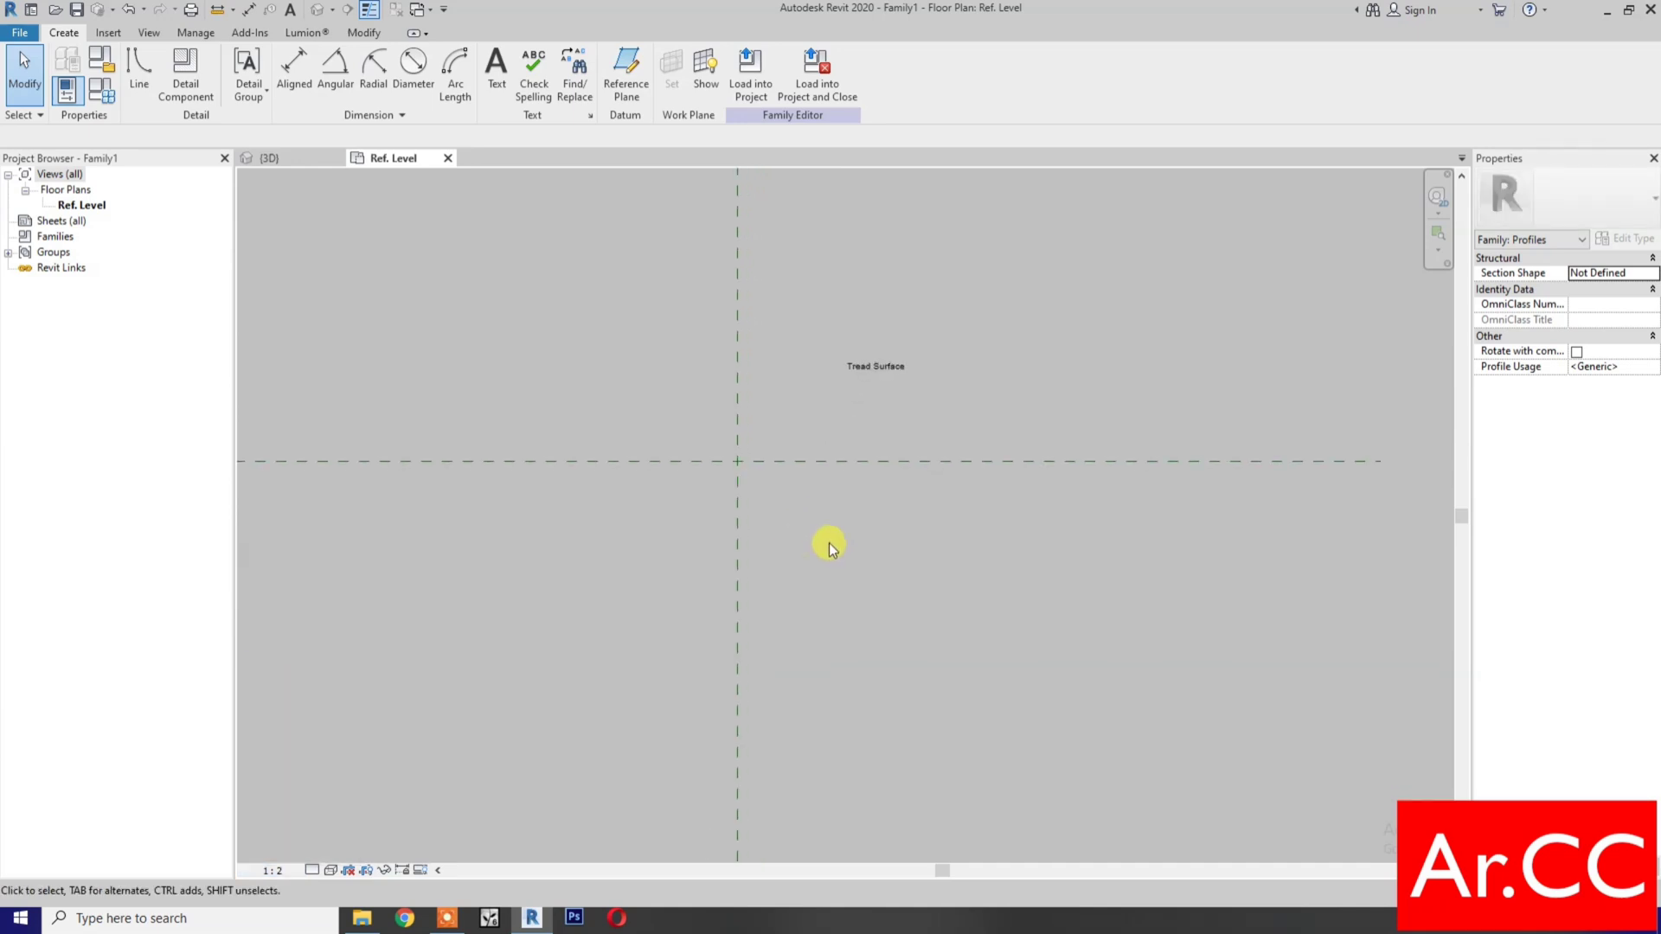
middle_click_drag(828, 543, 789, 616)
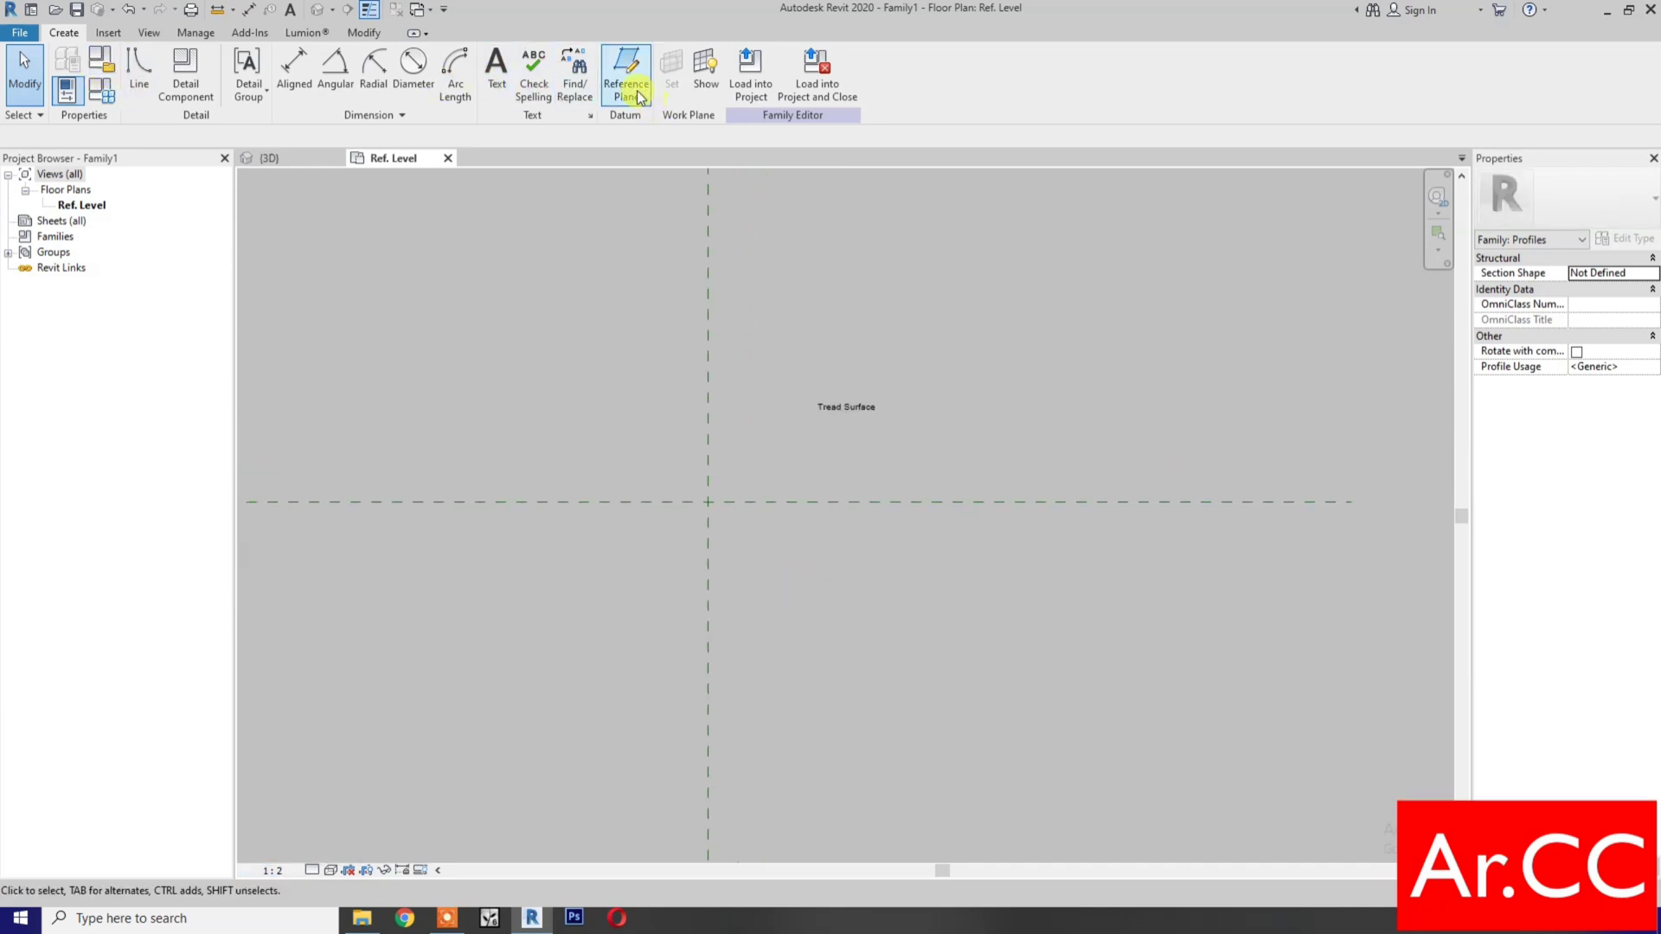
key("r")
key("p")
left_click(778, 343)
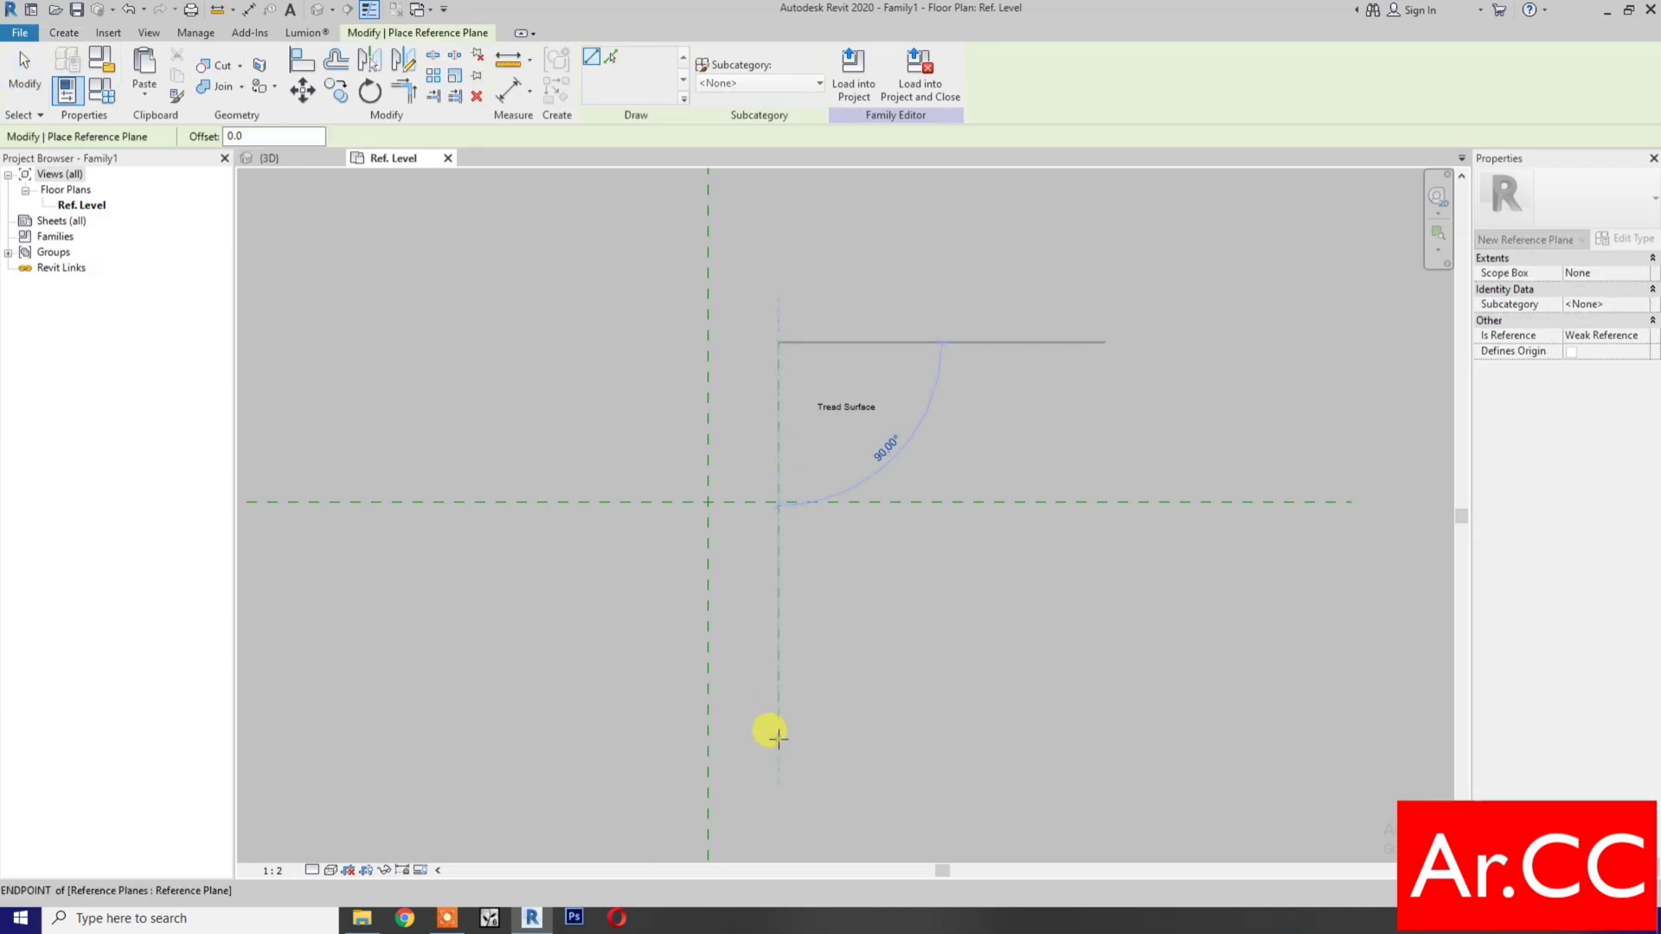
left_click(779, 735)
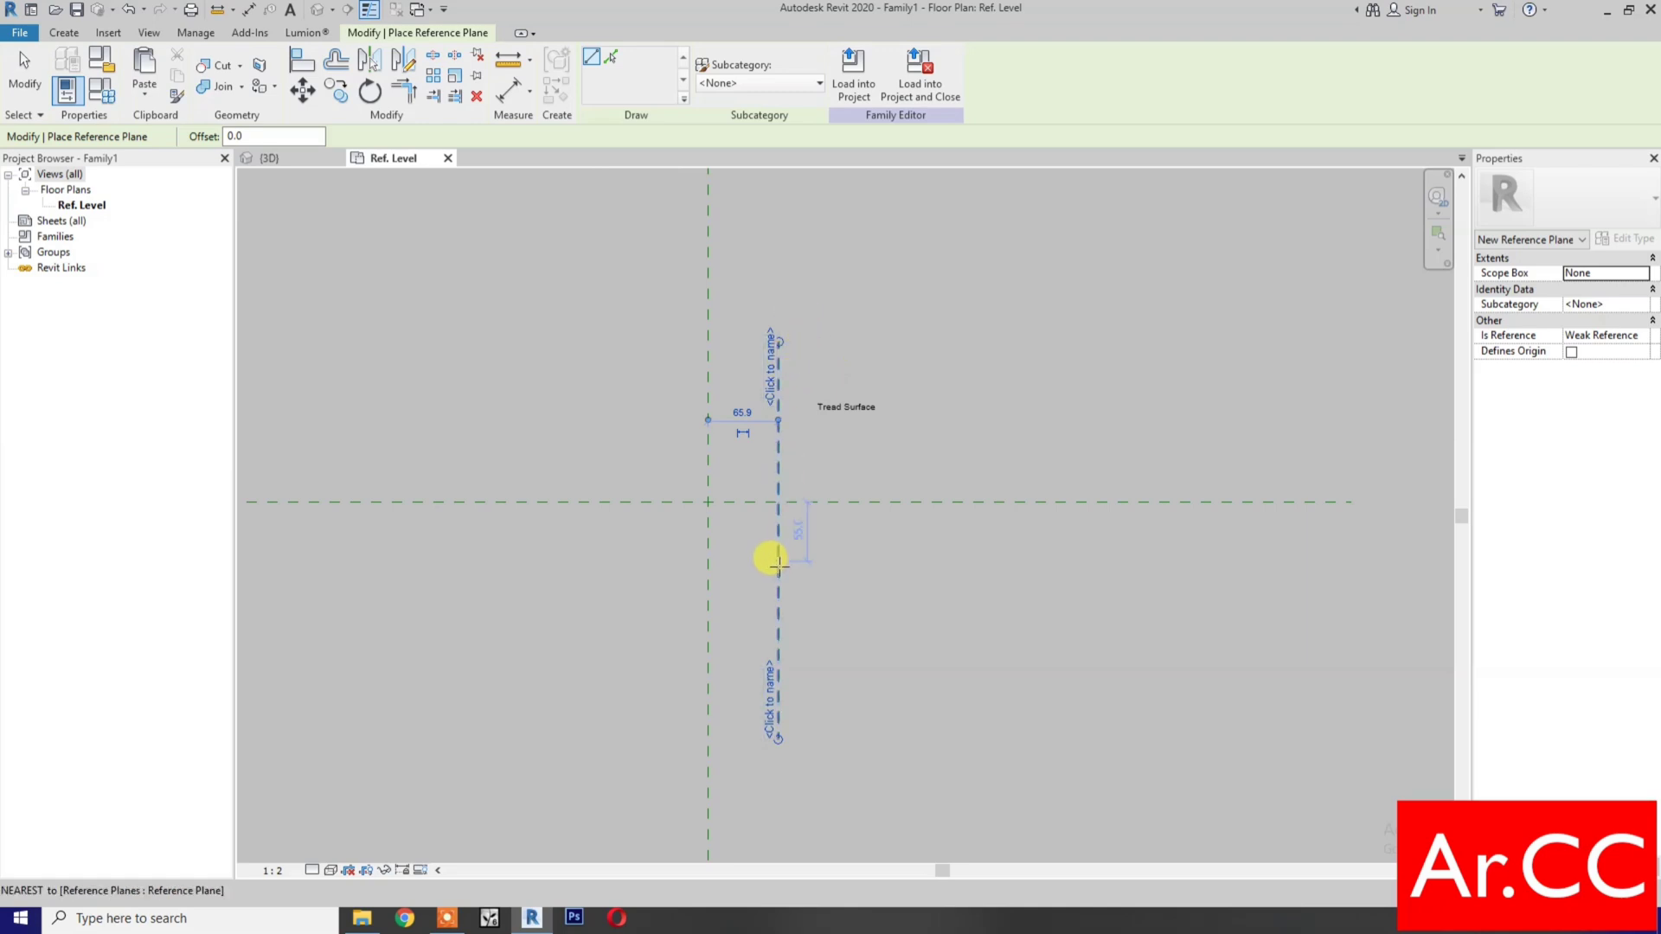
key("Escape")
key("Escape")
- Copy the new vertical reference plane 6 mm to the right
left_click(779, 571)
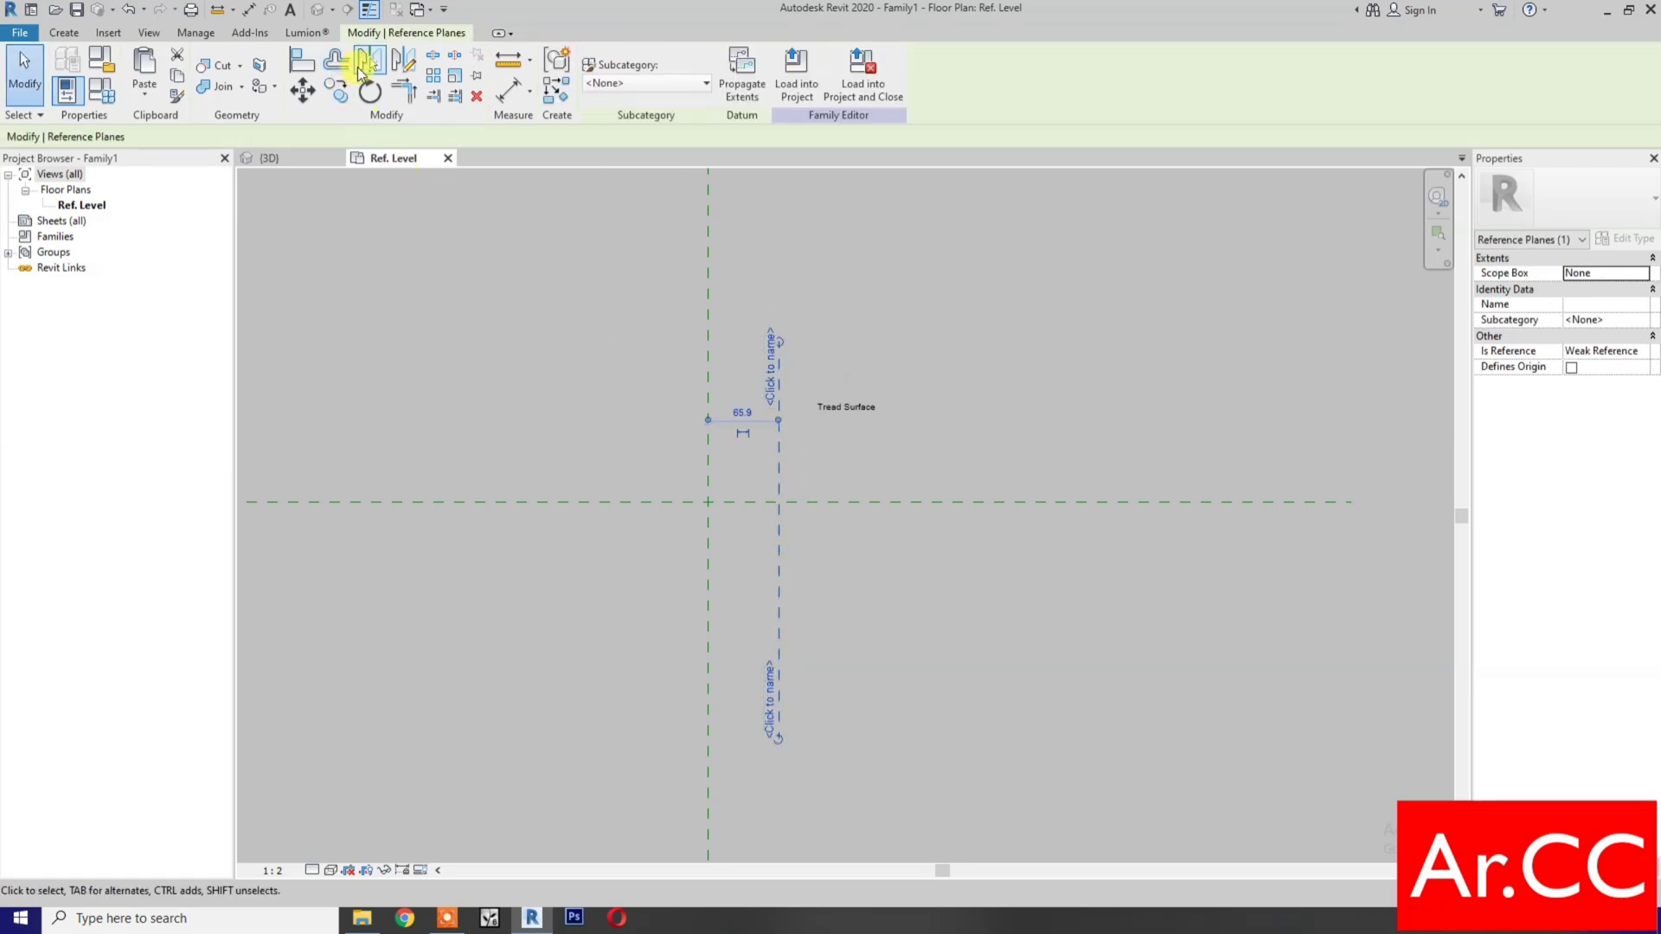
left_click(336, 90)
left_click(898, 306)
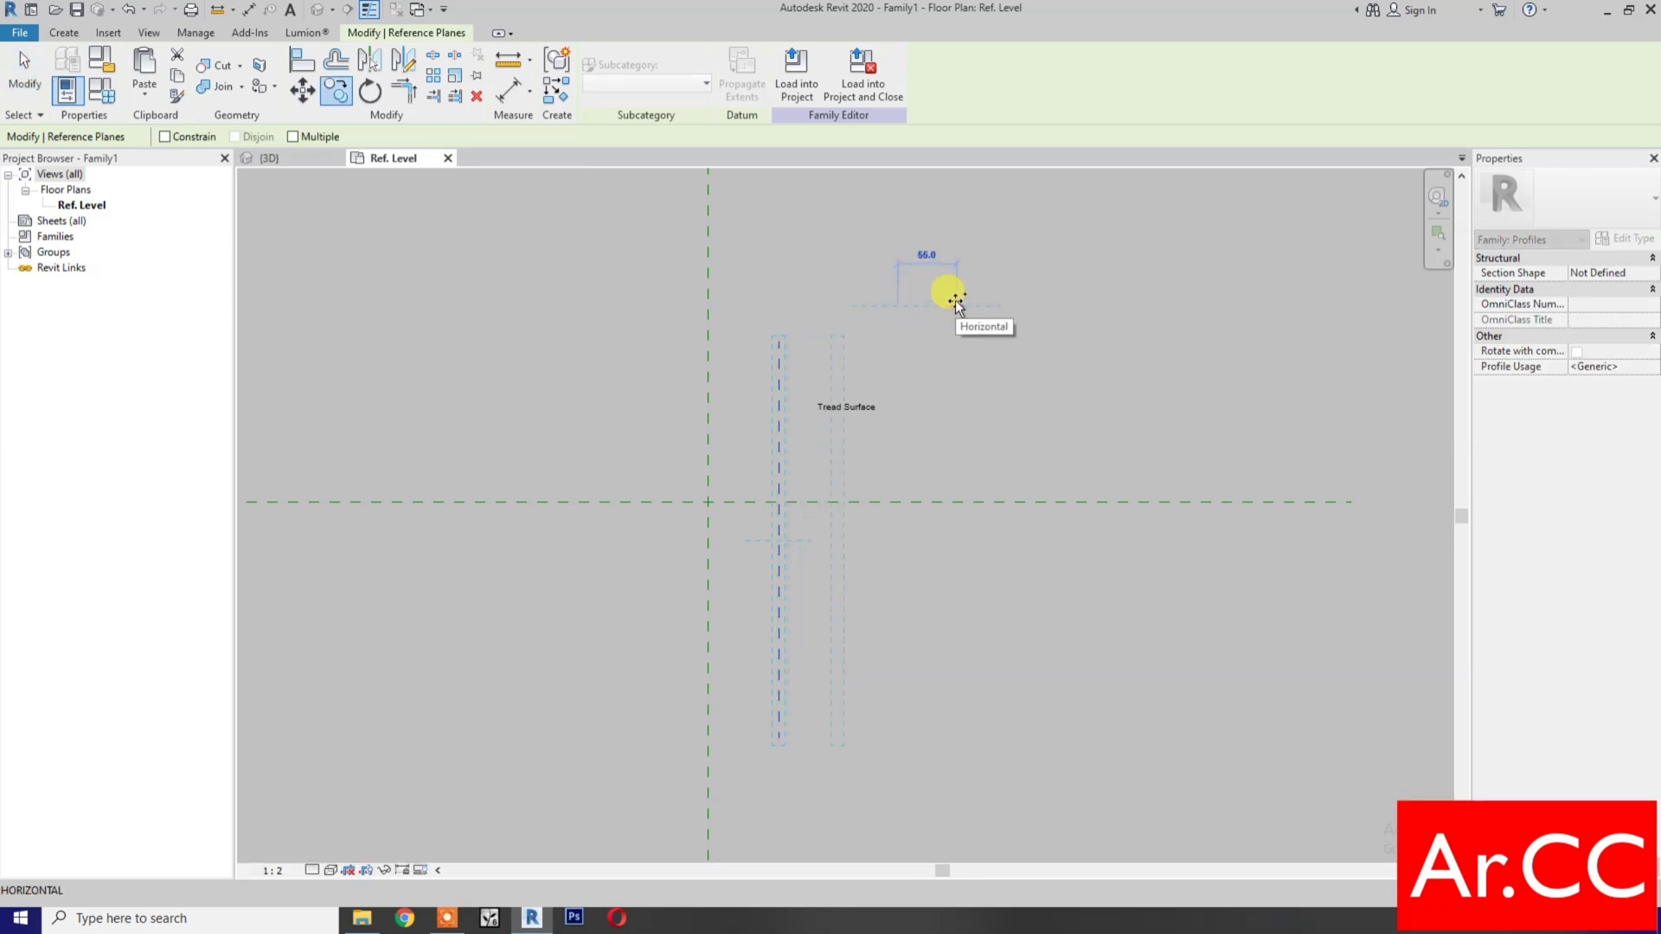
type("6")
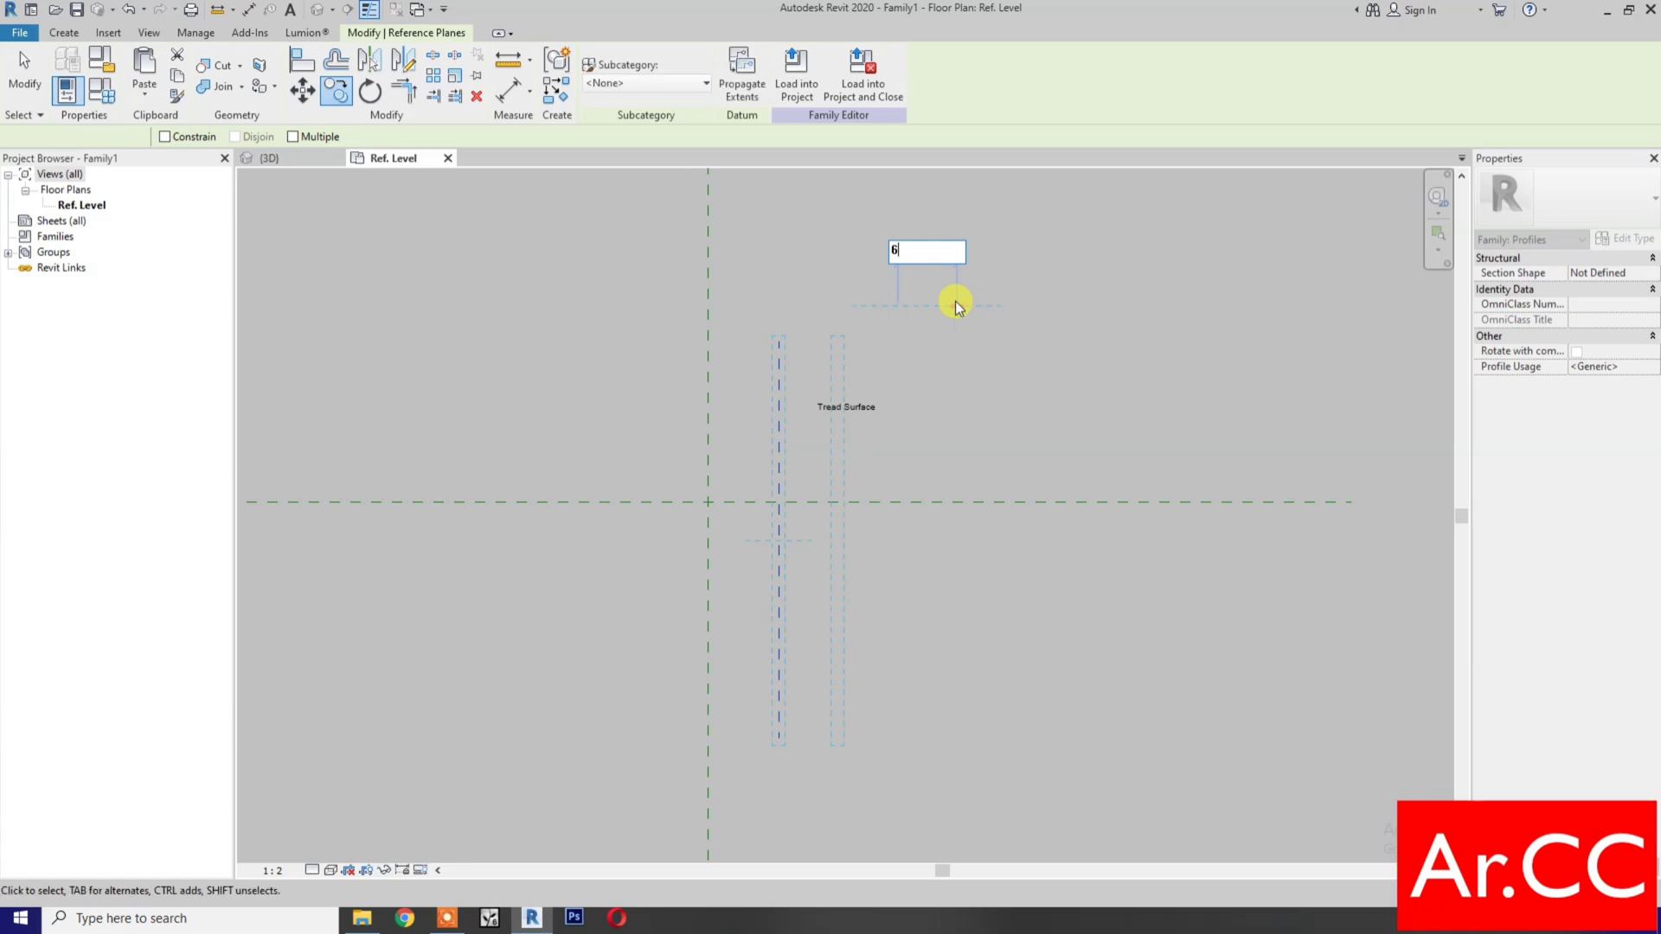
key("Return")
- Copy the 6 mm offset plane 25 mm to the right and place another copy 6 mm beyond that one
scroll(786, 491, "up", 2)
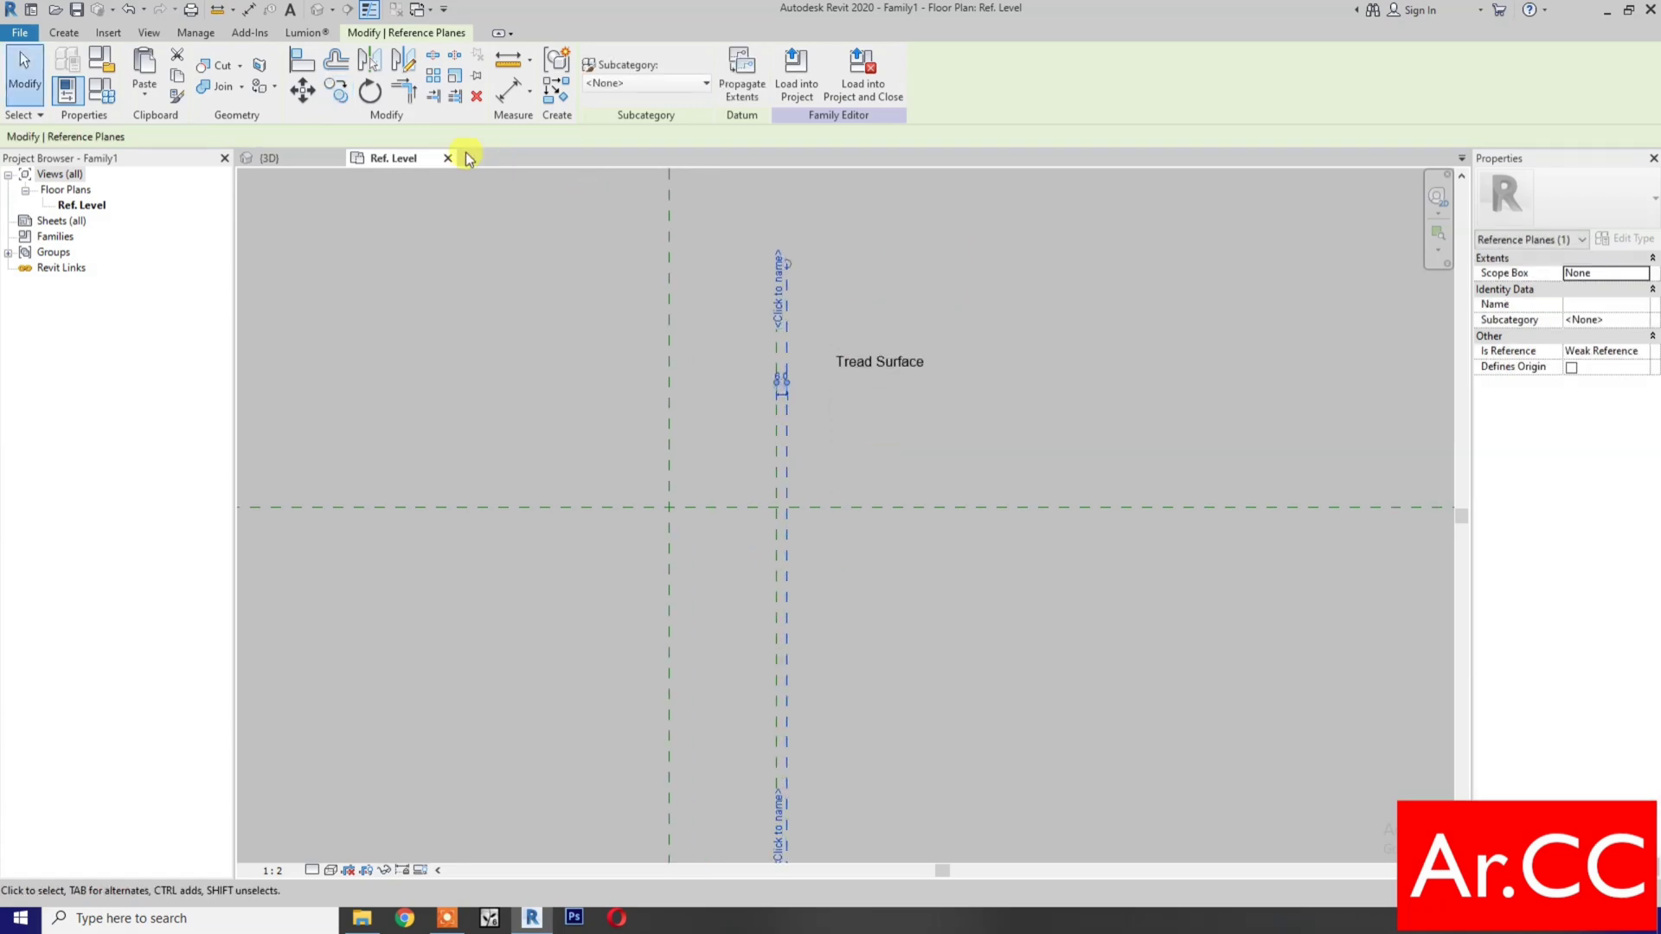
left_click(335, 89)
left_click(293, 137)
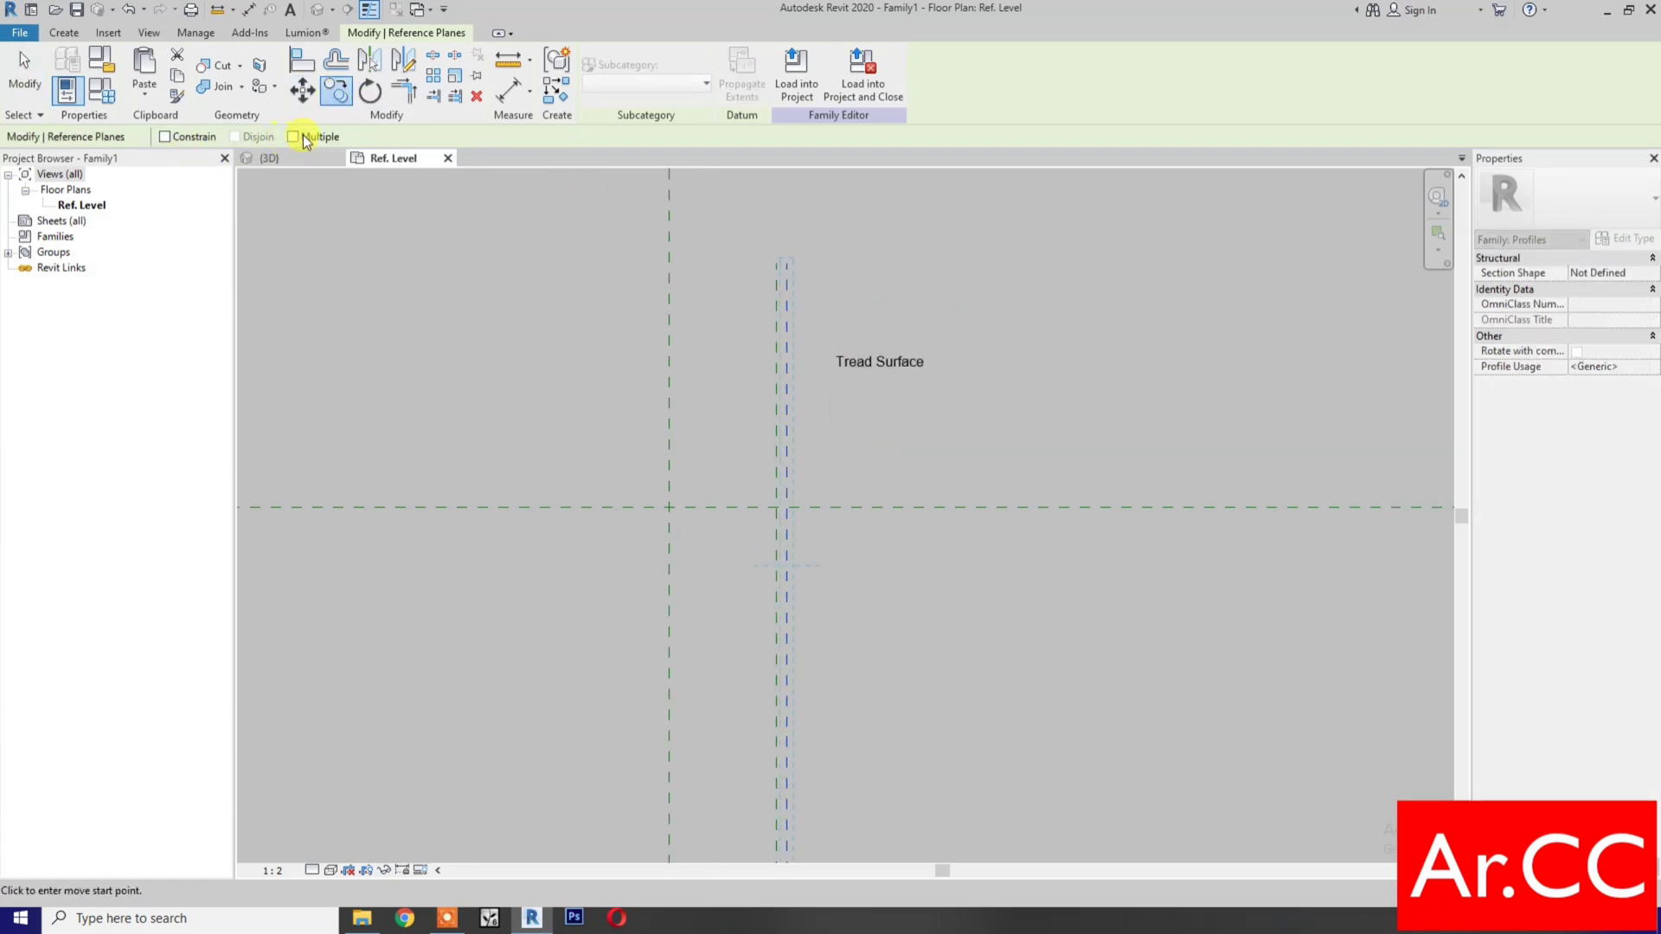
left_click(899, 420)
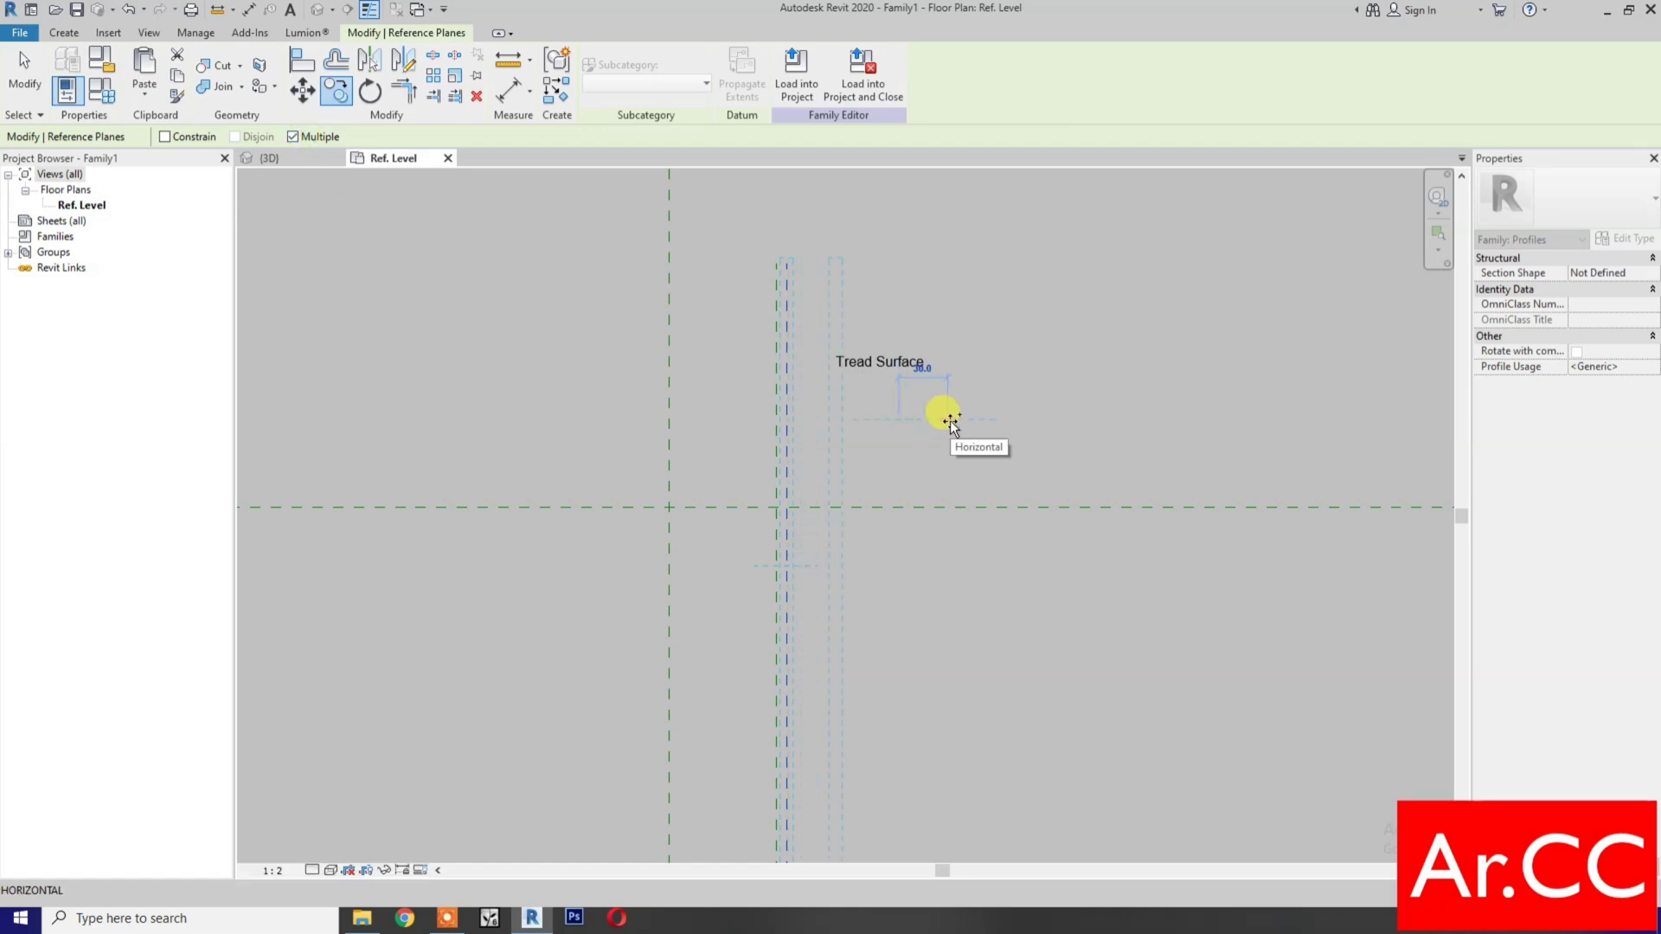
type("25")
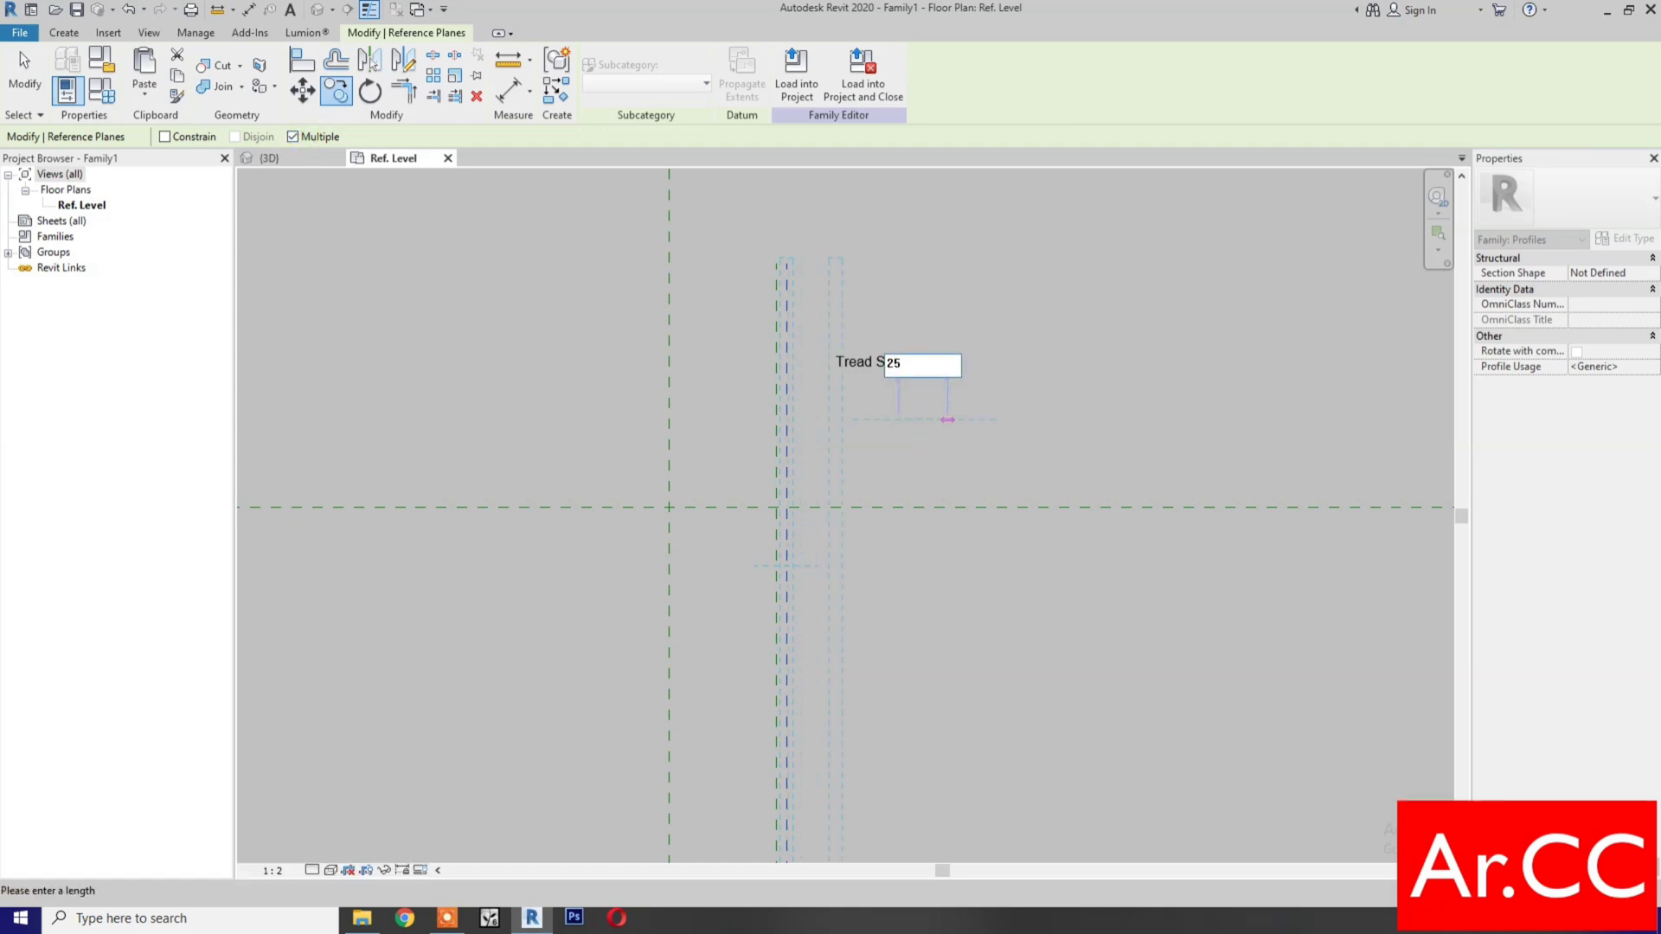
key("Return")
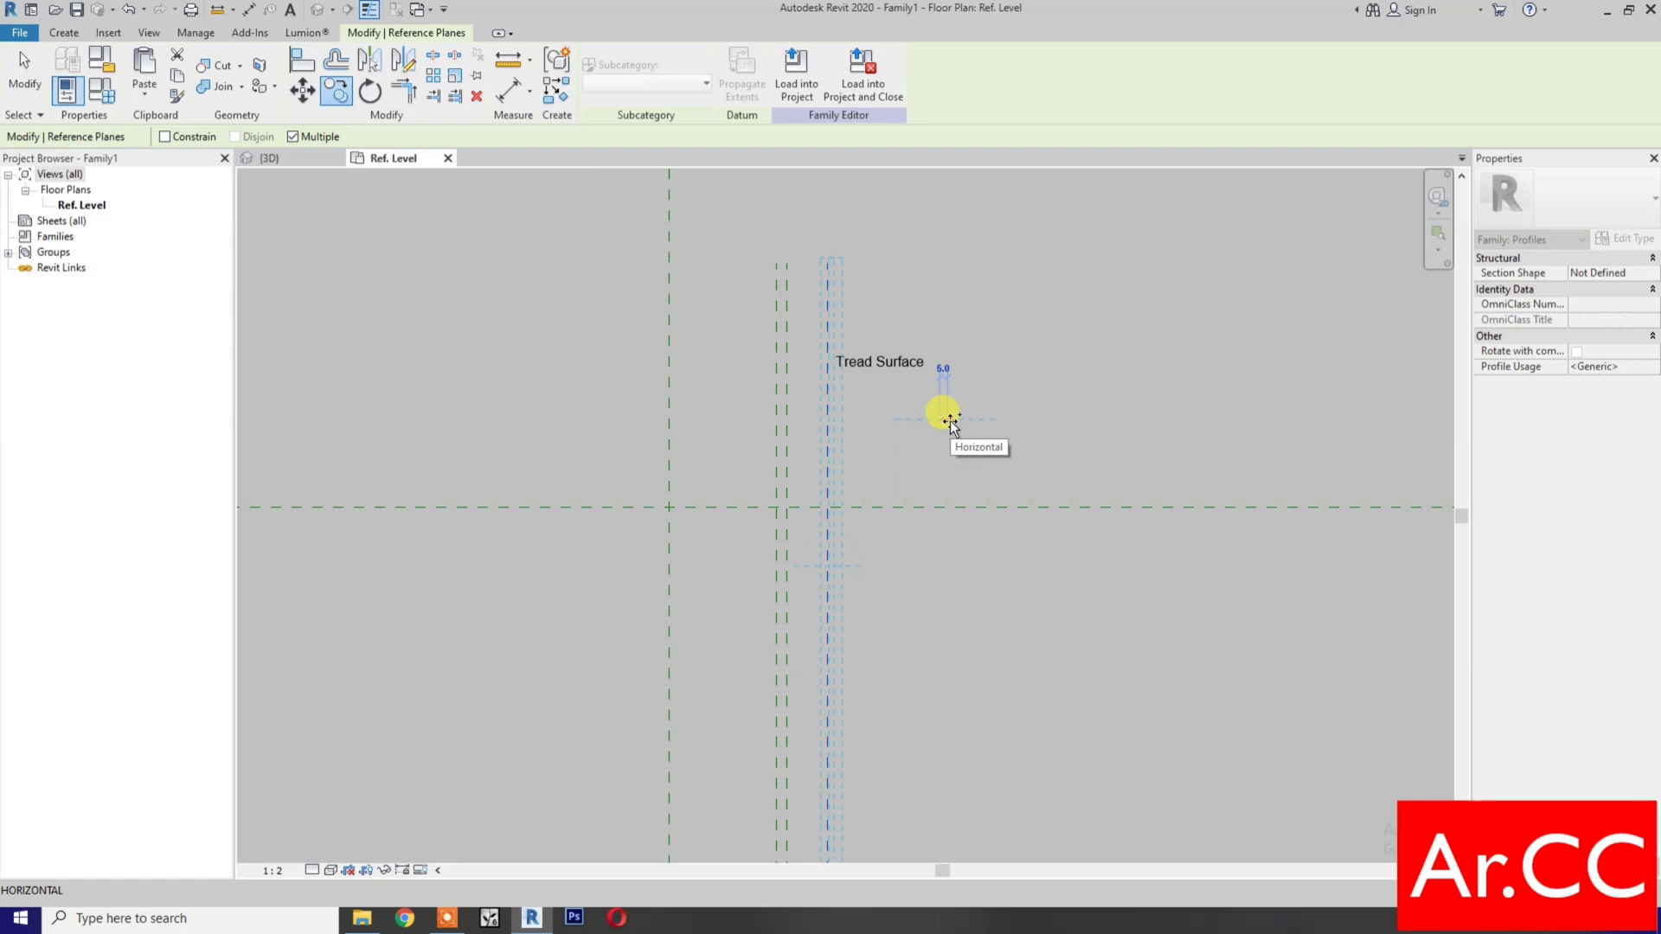
type("25")
key("Return")
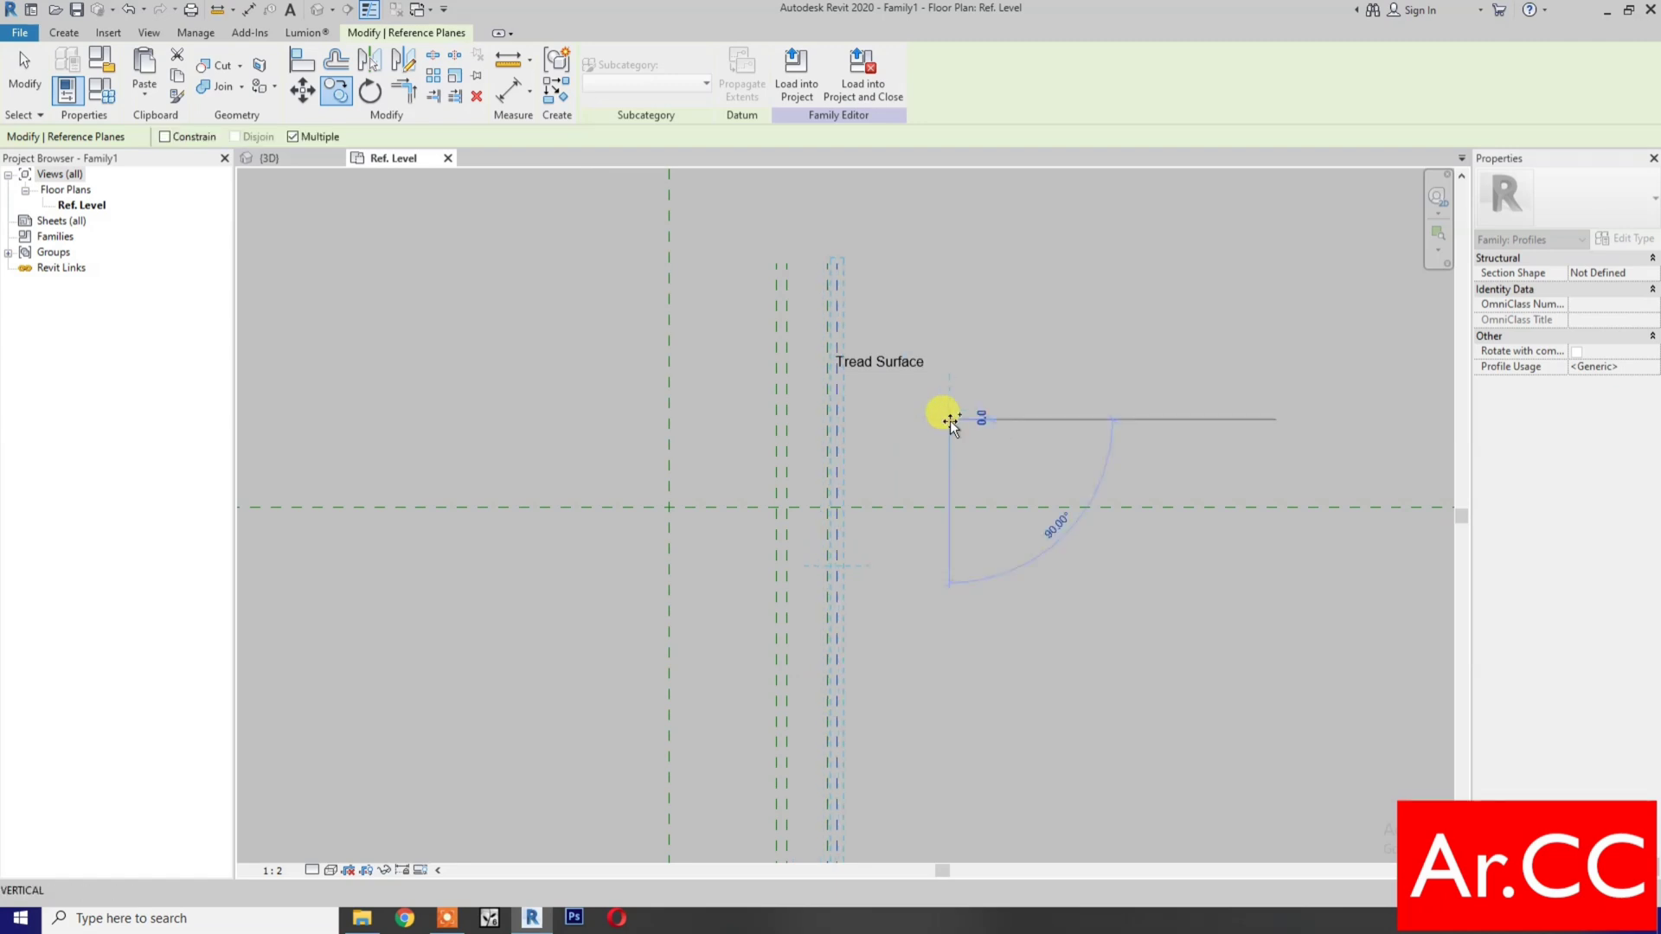
key("Escape")
key("Escape")
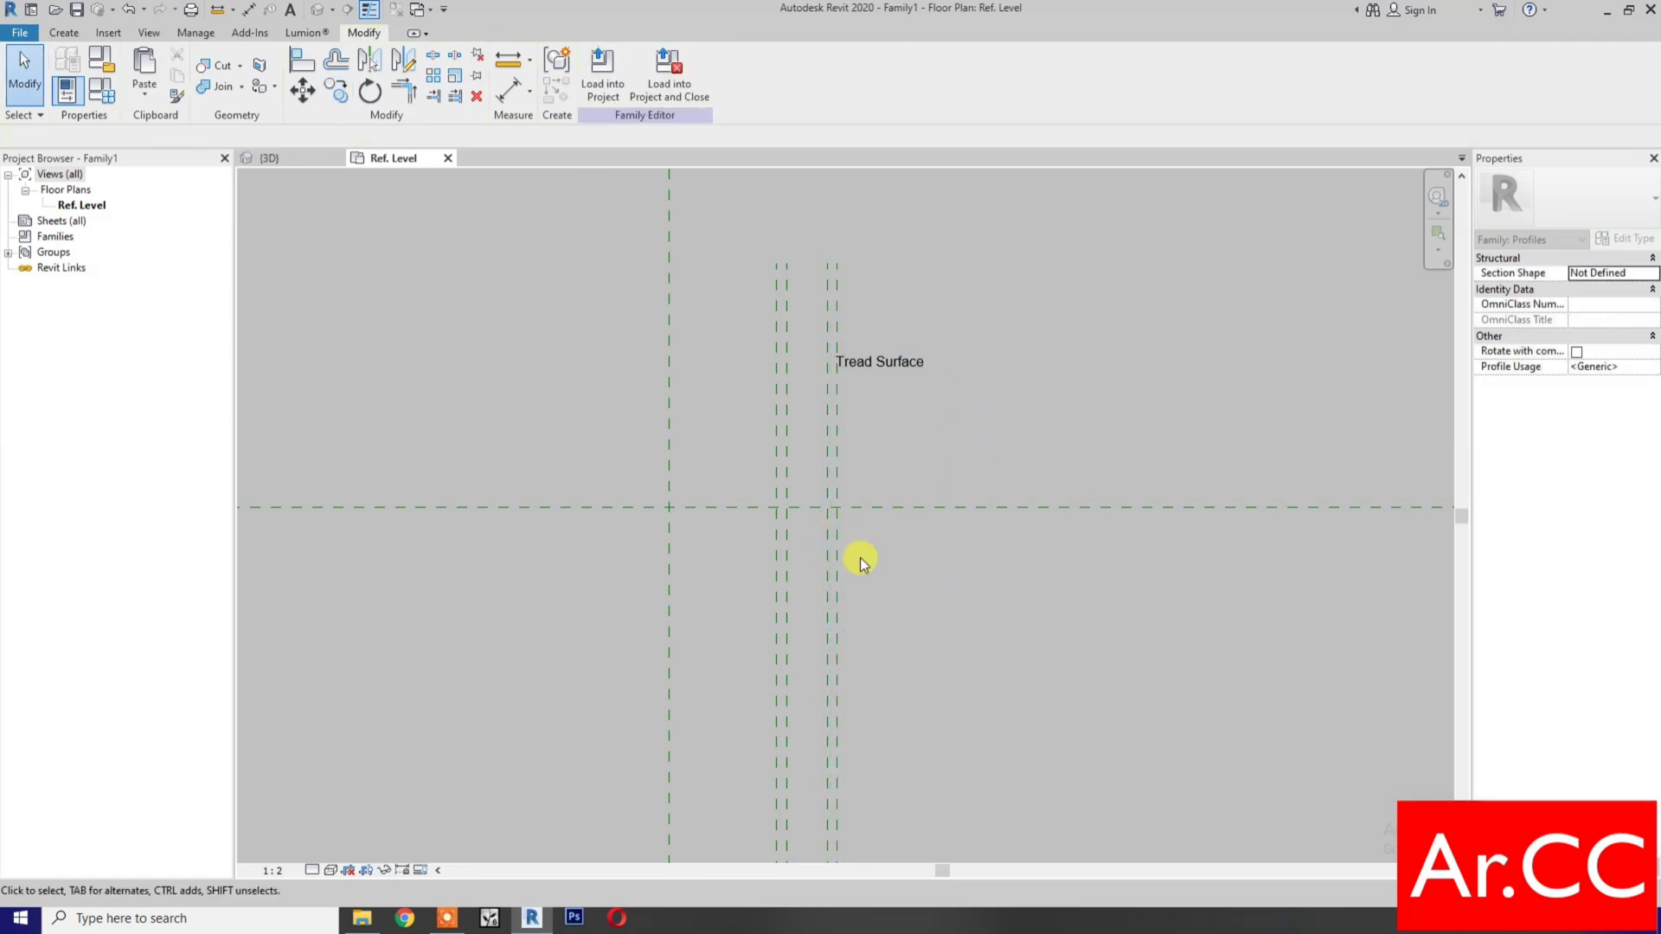
- Draw a horizontal reference plane about 6 mm above the tread surface plane, crossing all four new vertical planes
scroll(860, 557, "up", 1)
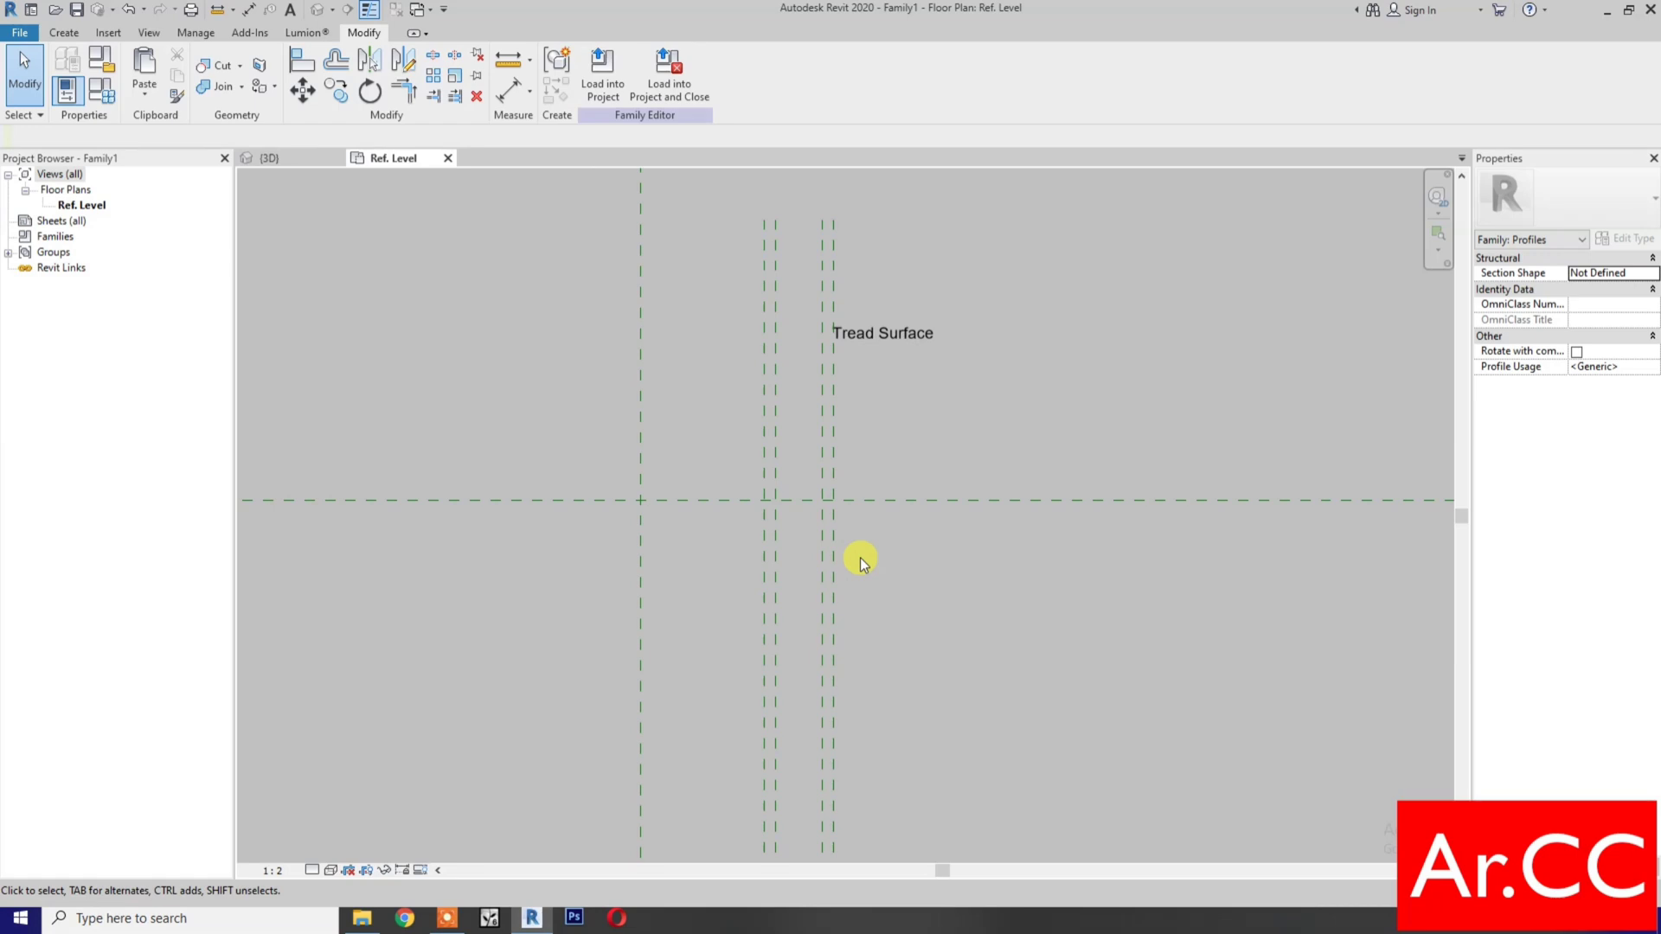
left_click(68, 32)
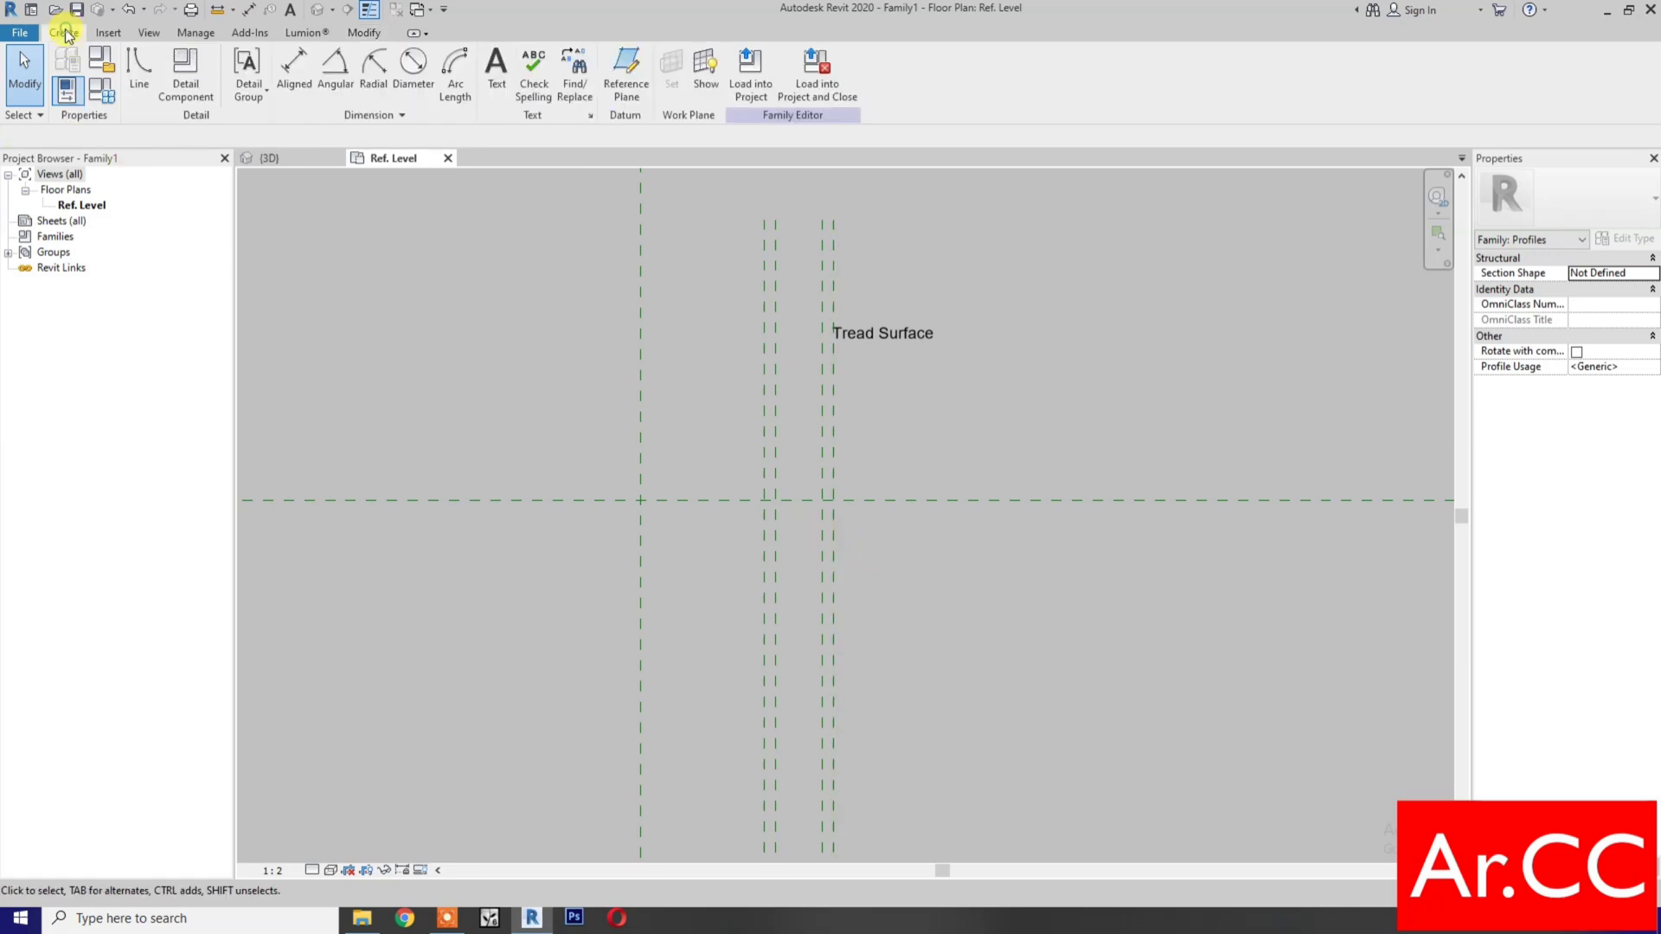
left_click(625, 76)
scroll(868, 597, "up", 2)
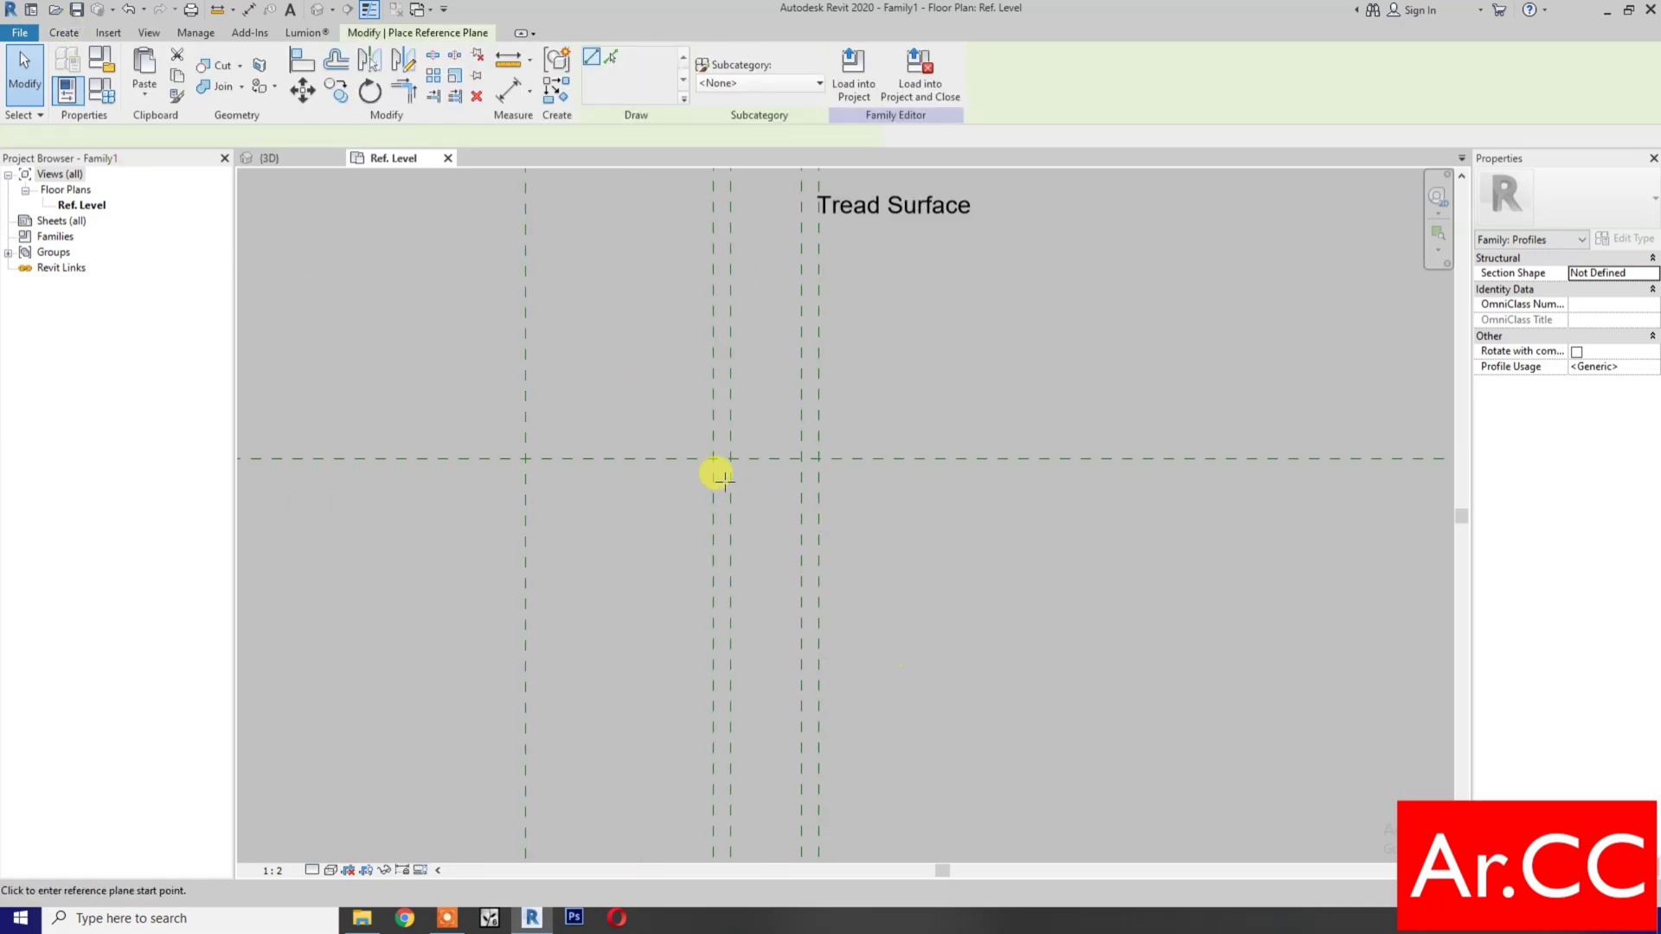
left_click(672, 440)
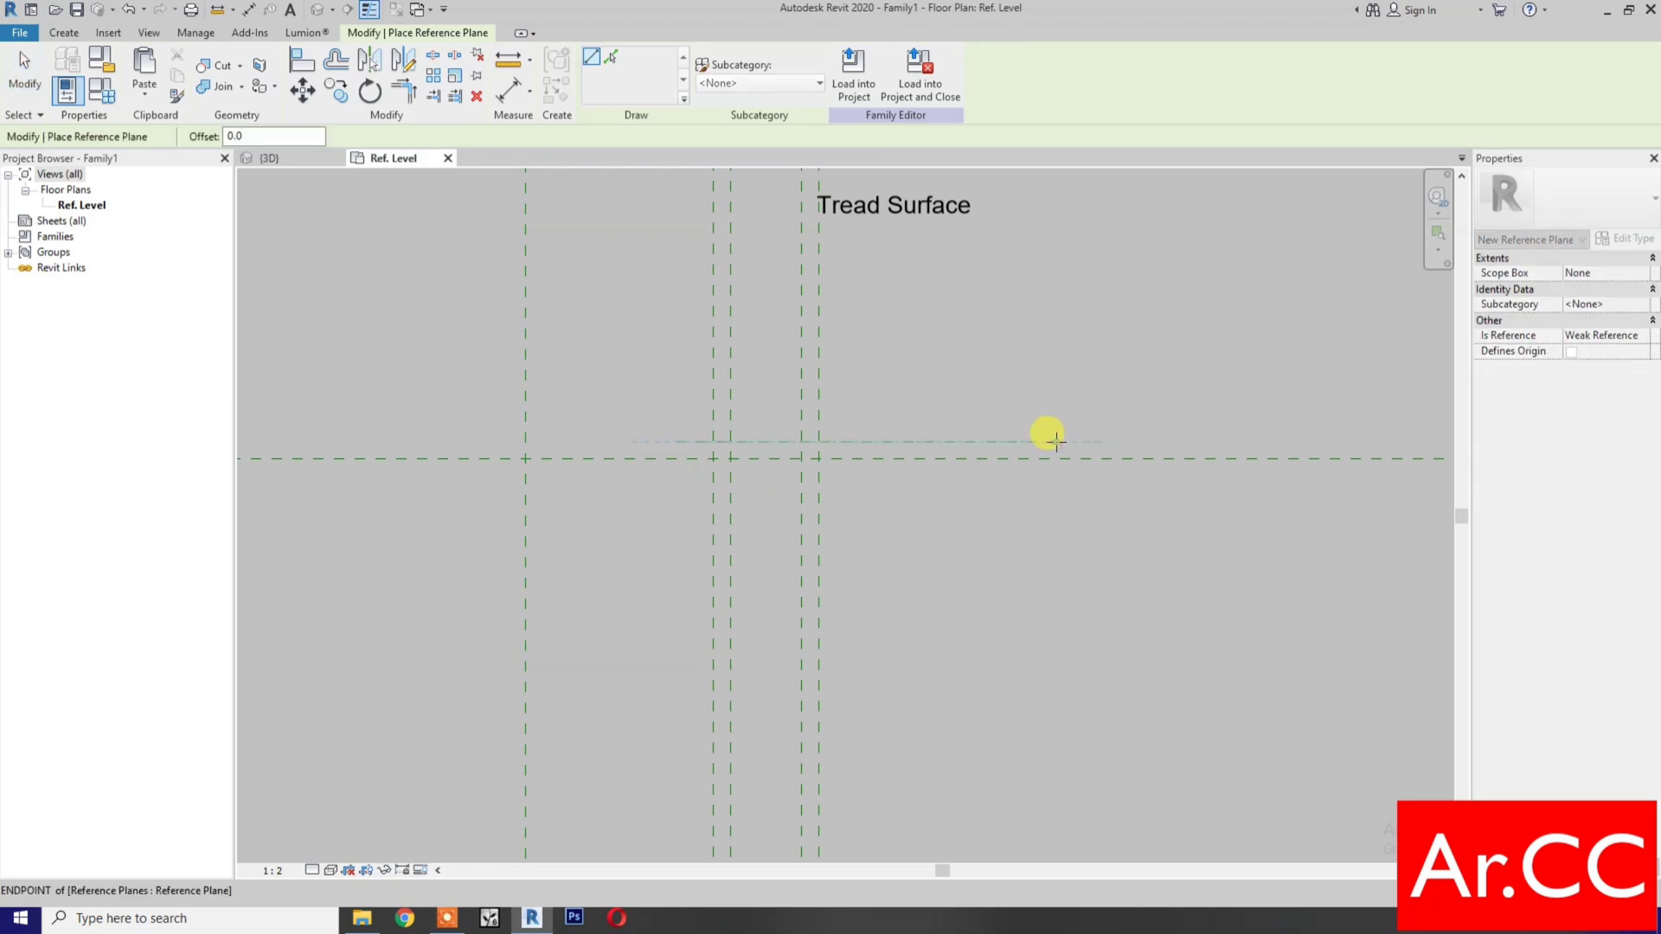
left_click(1055, 440)
- Add an aligned dimension between the new horizontal reference plane and the tread surface plane
key("d")
key("i")
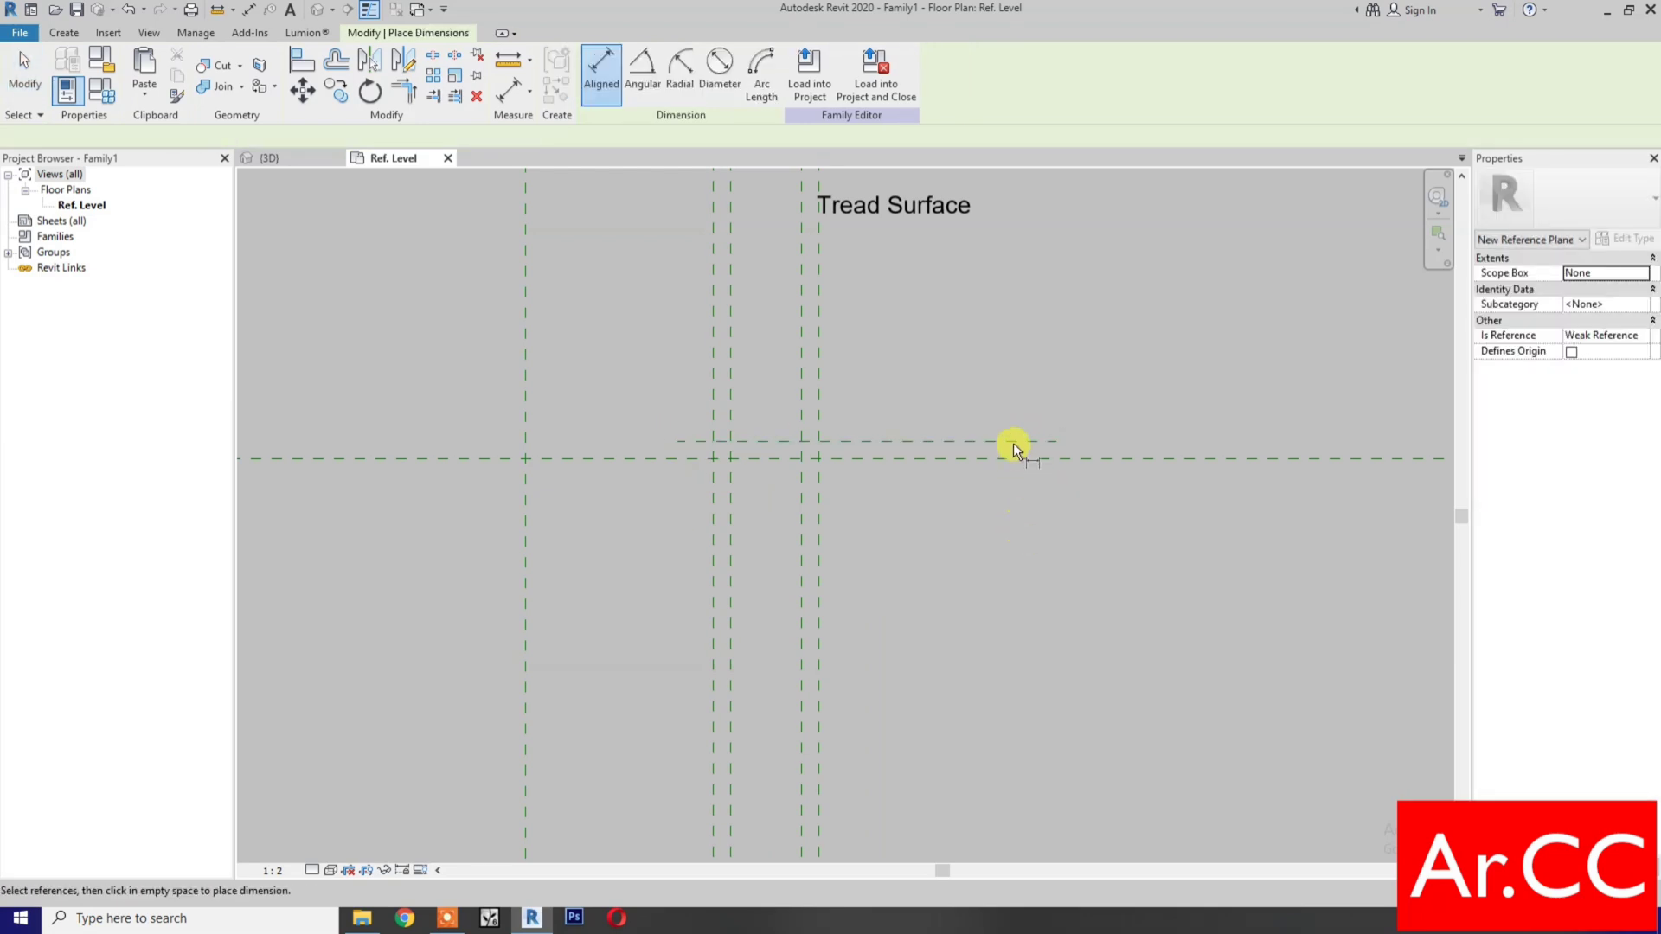
left_click(1014, 442)
left_click(1014, 458)
left_click(1185, 548)
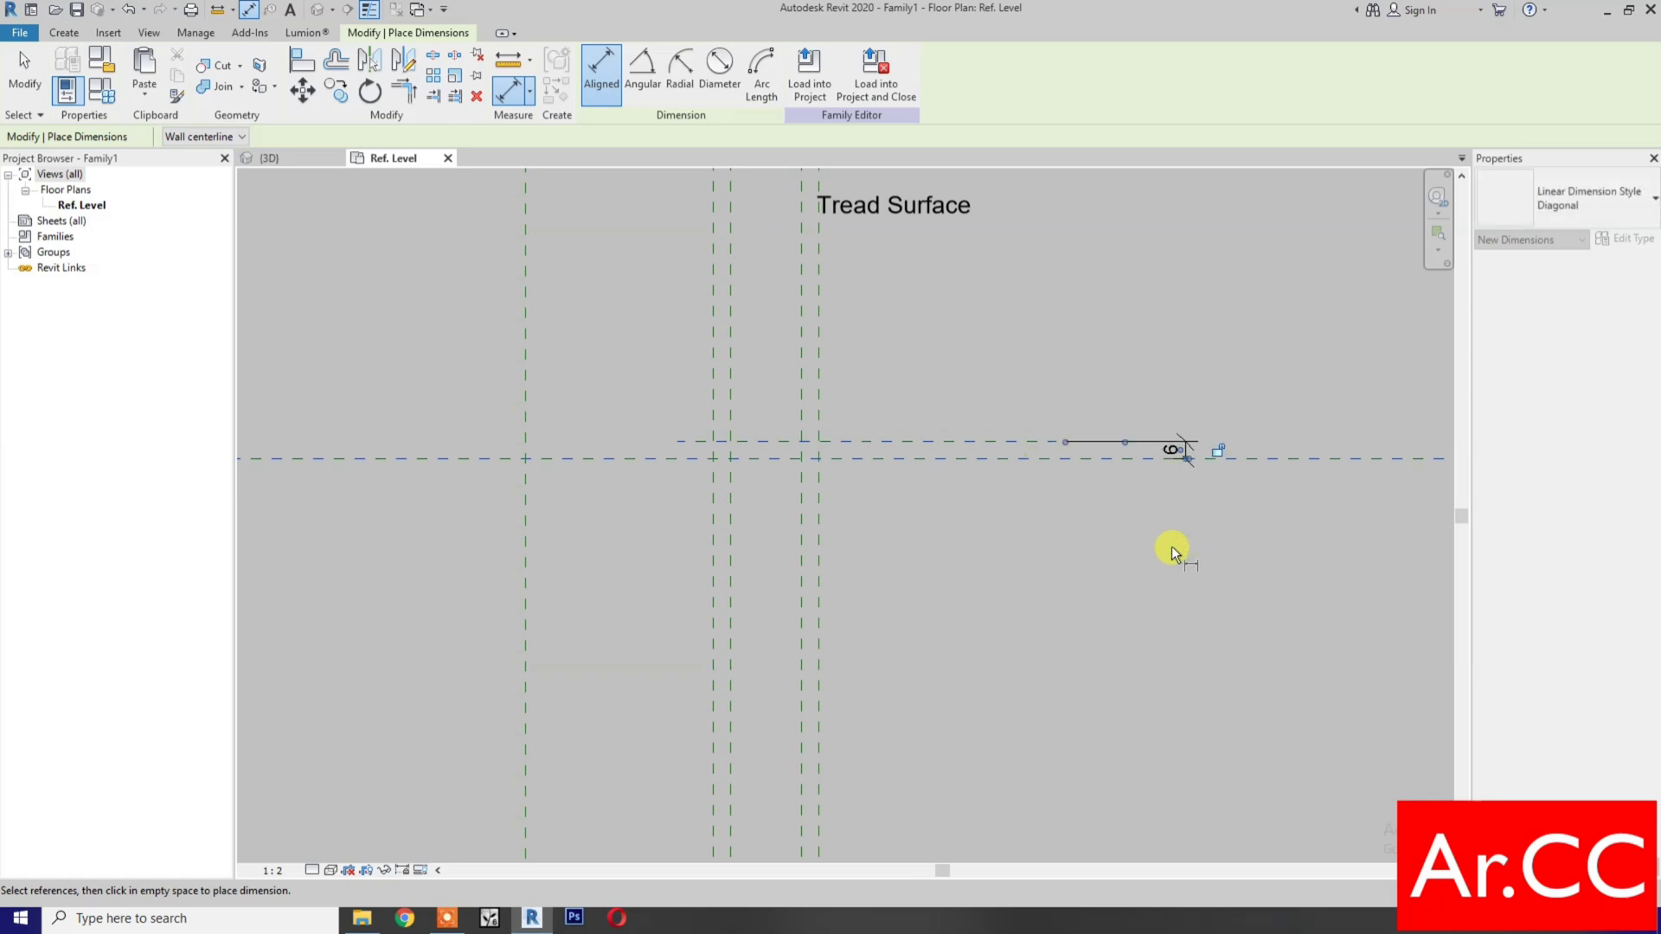
key("Escape")
key("Escape")
- Label the dimension above the tread surface with a new type parameter named Reveal
left_click(1173, 448)
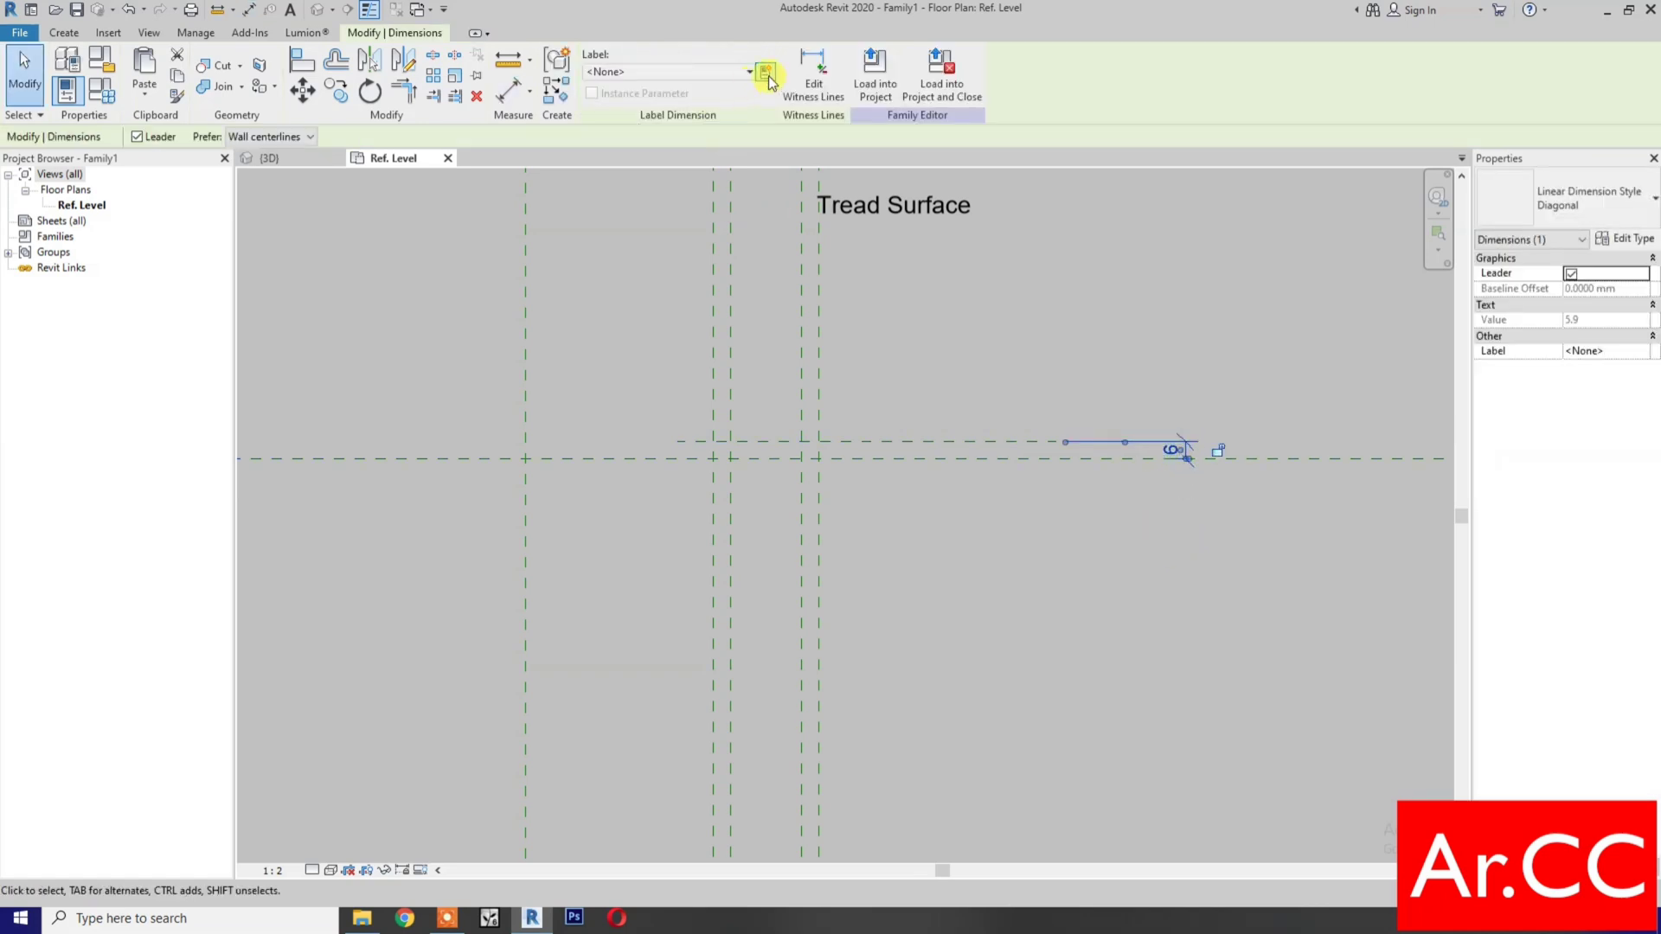
left_click(766, 75)
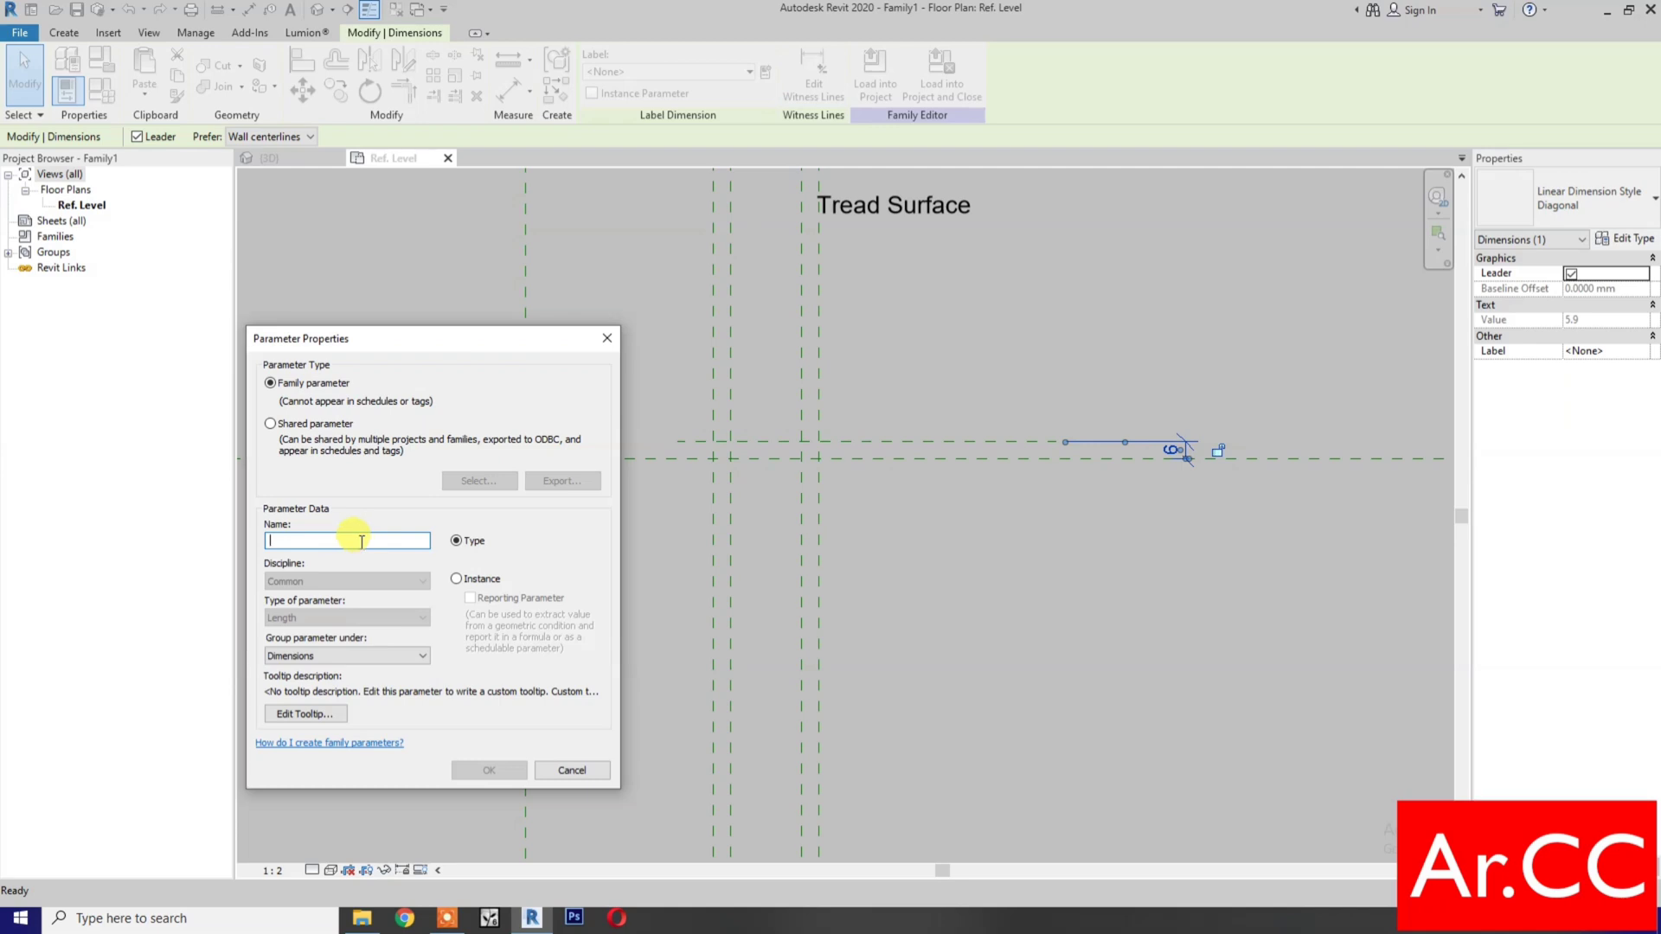
type("Re")
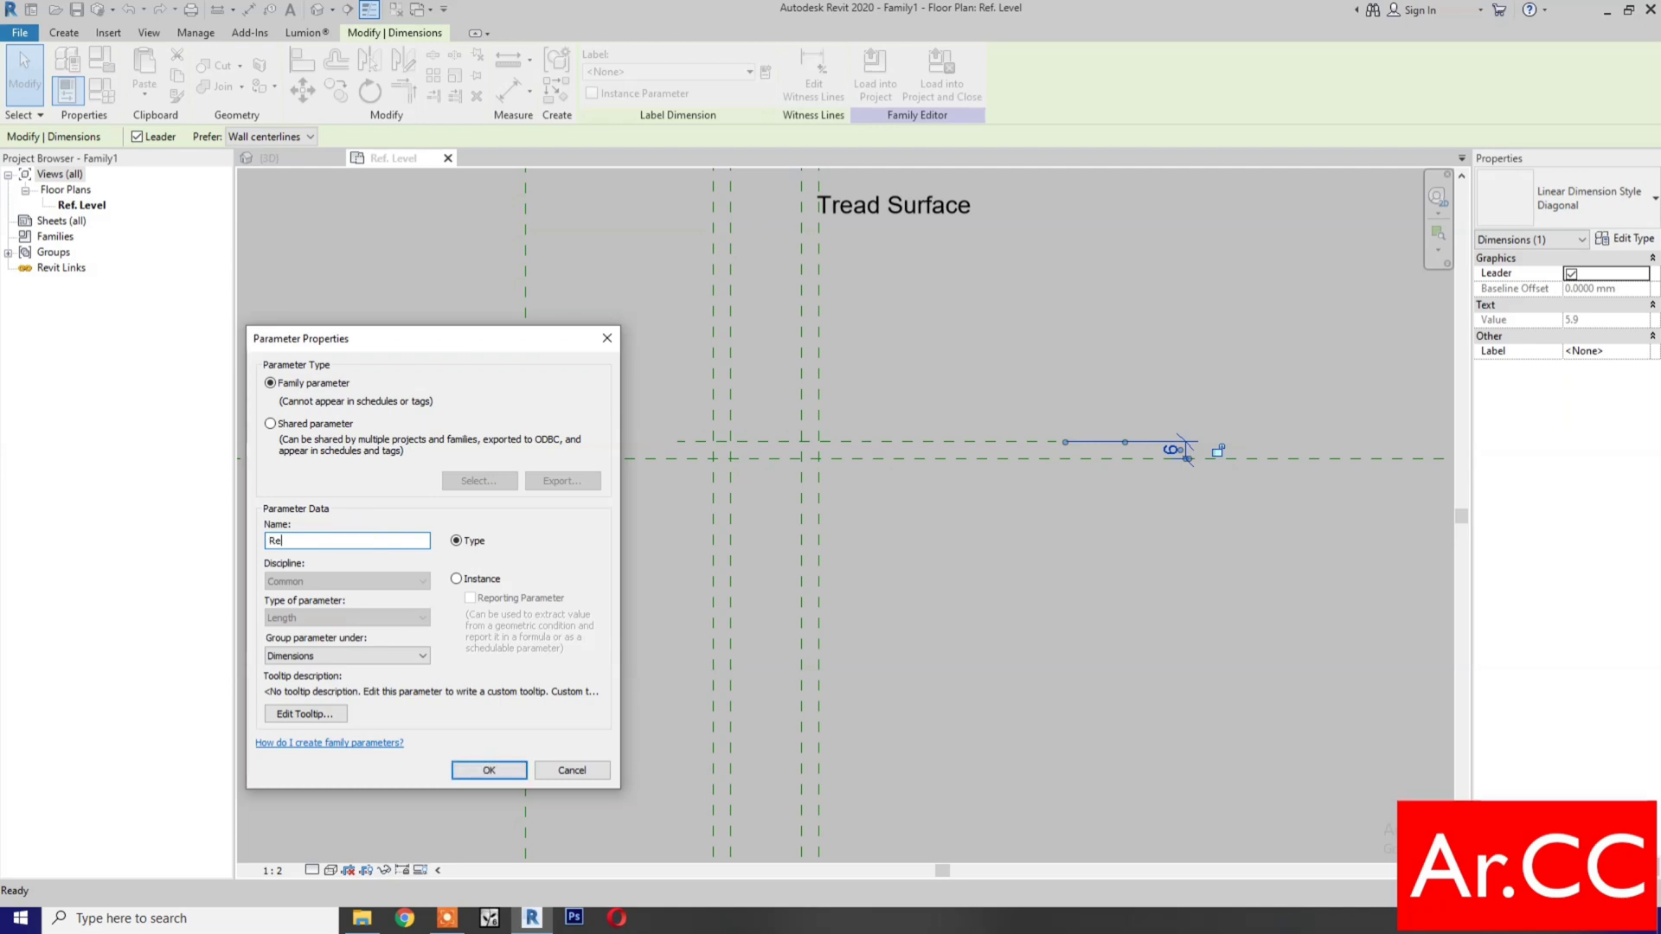
type("veal")
left_click(500, 771)
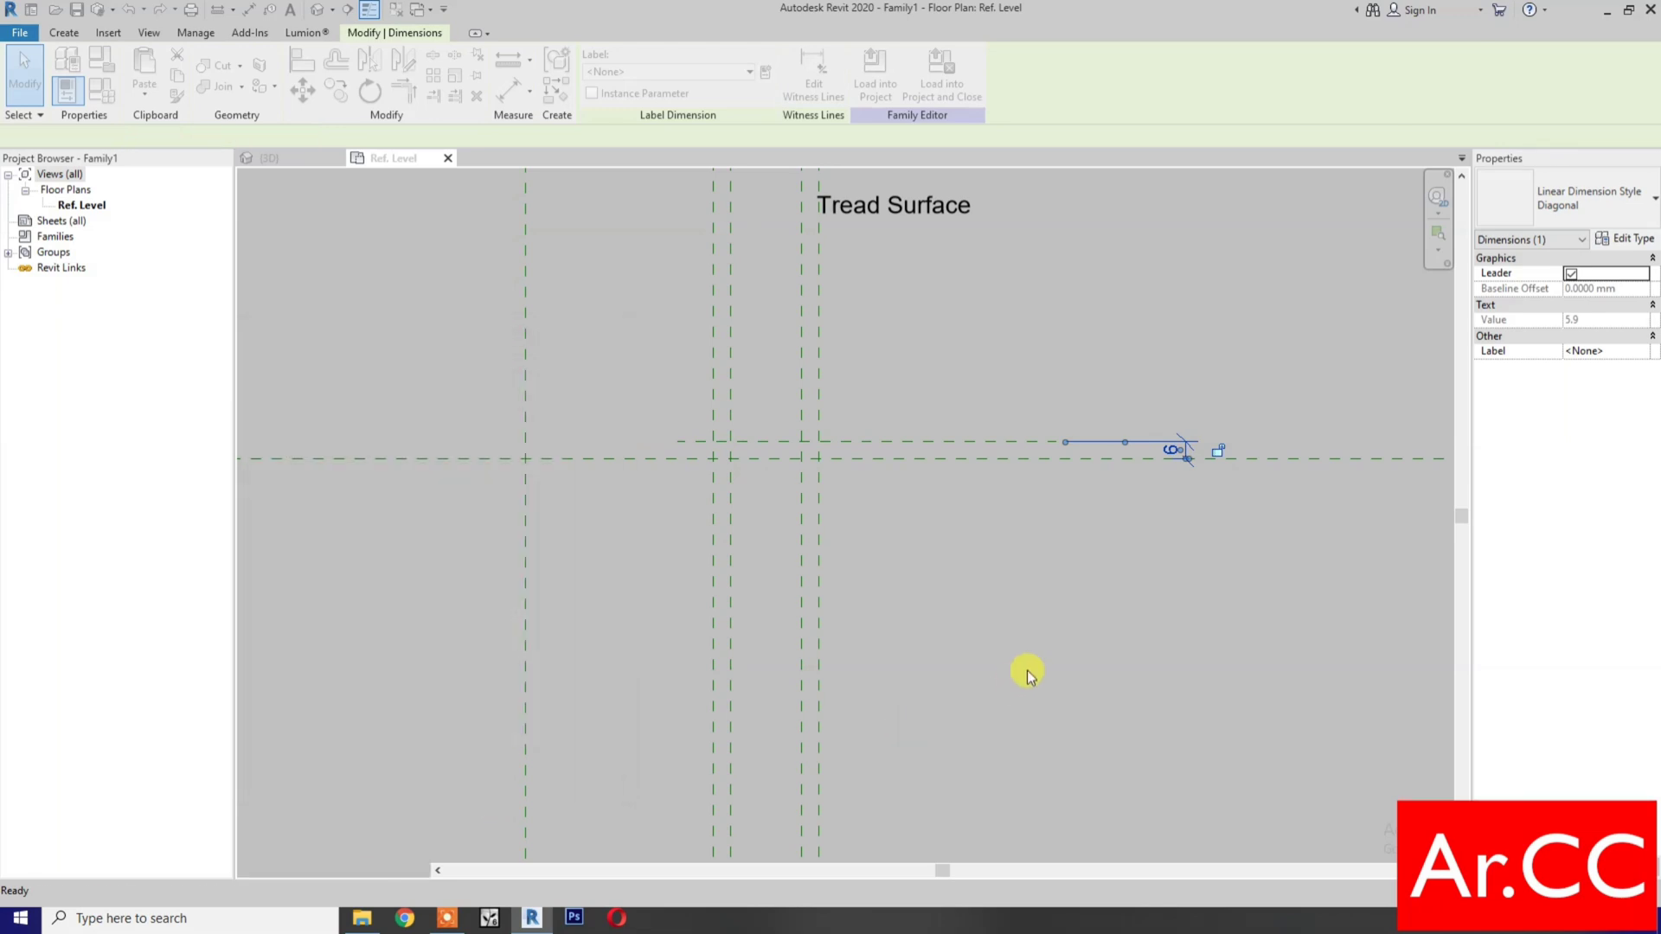
left_click(1026, 671)
- Copy the horizontal reference plane above the tread surface 25 mm straight down
left_click(858, 441)
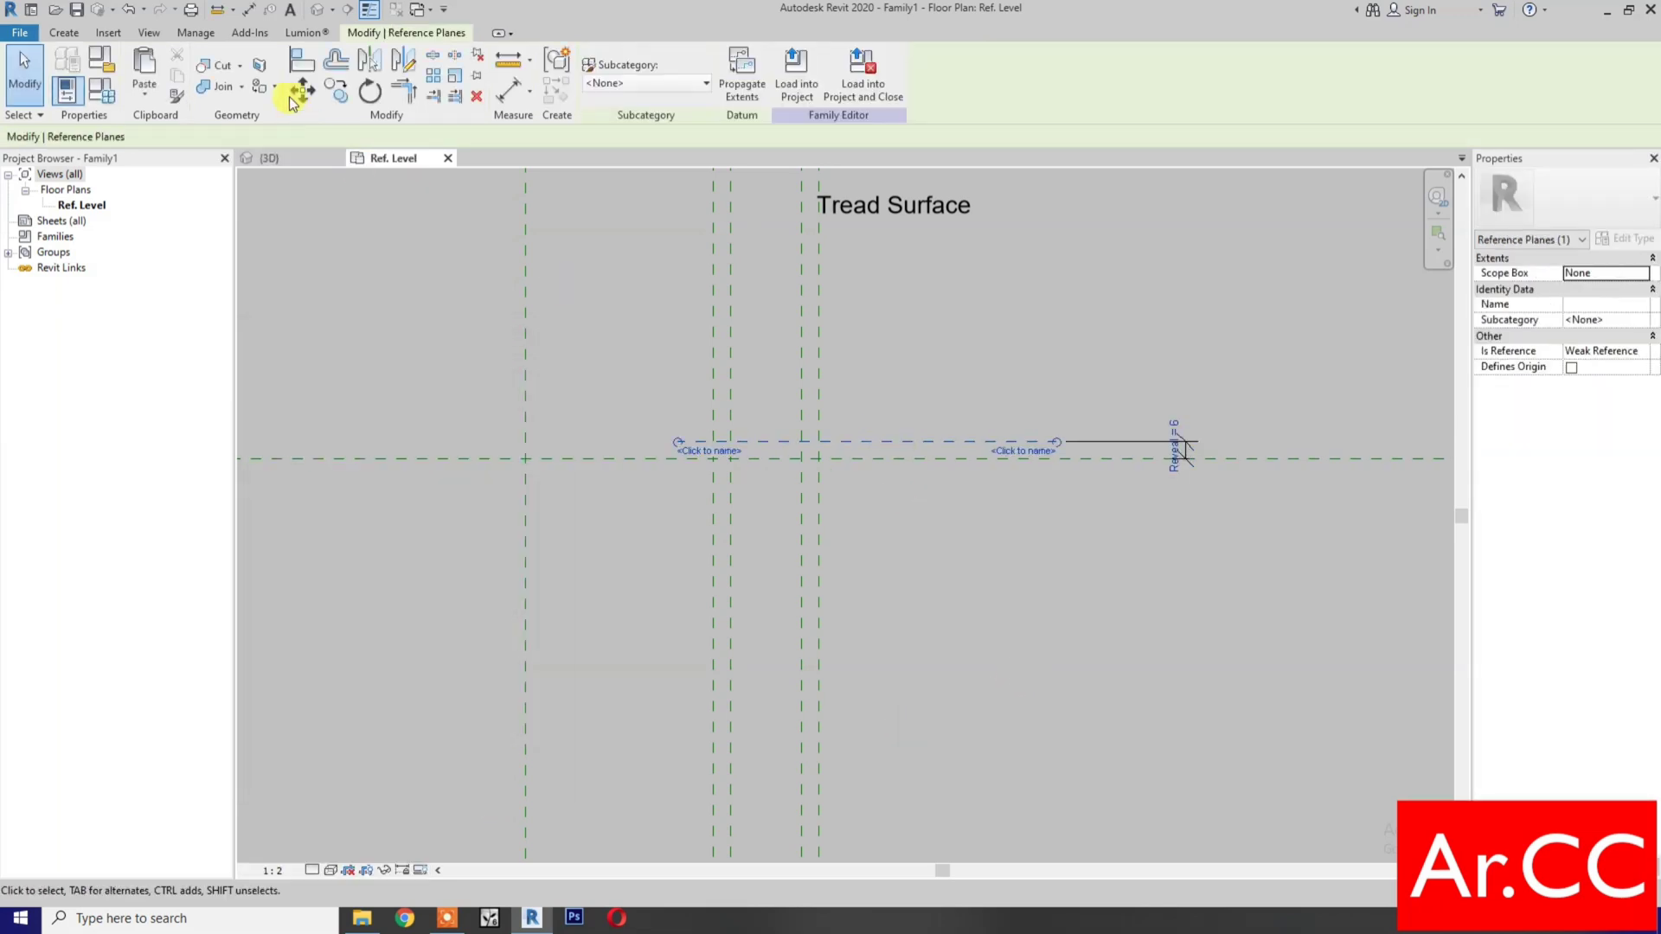
left_click(337, 89)
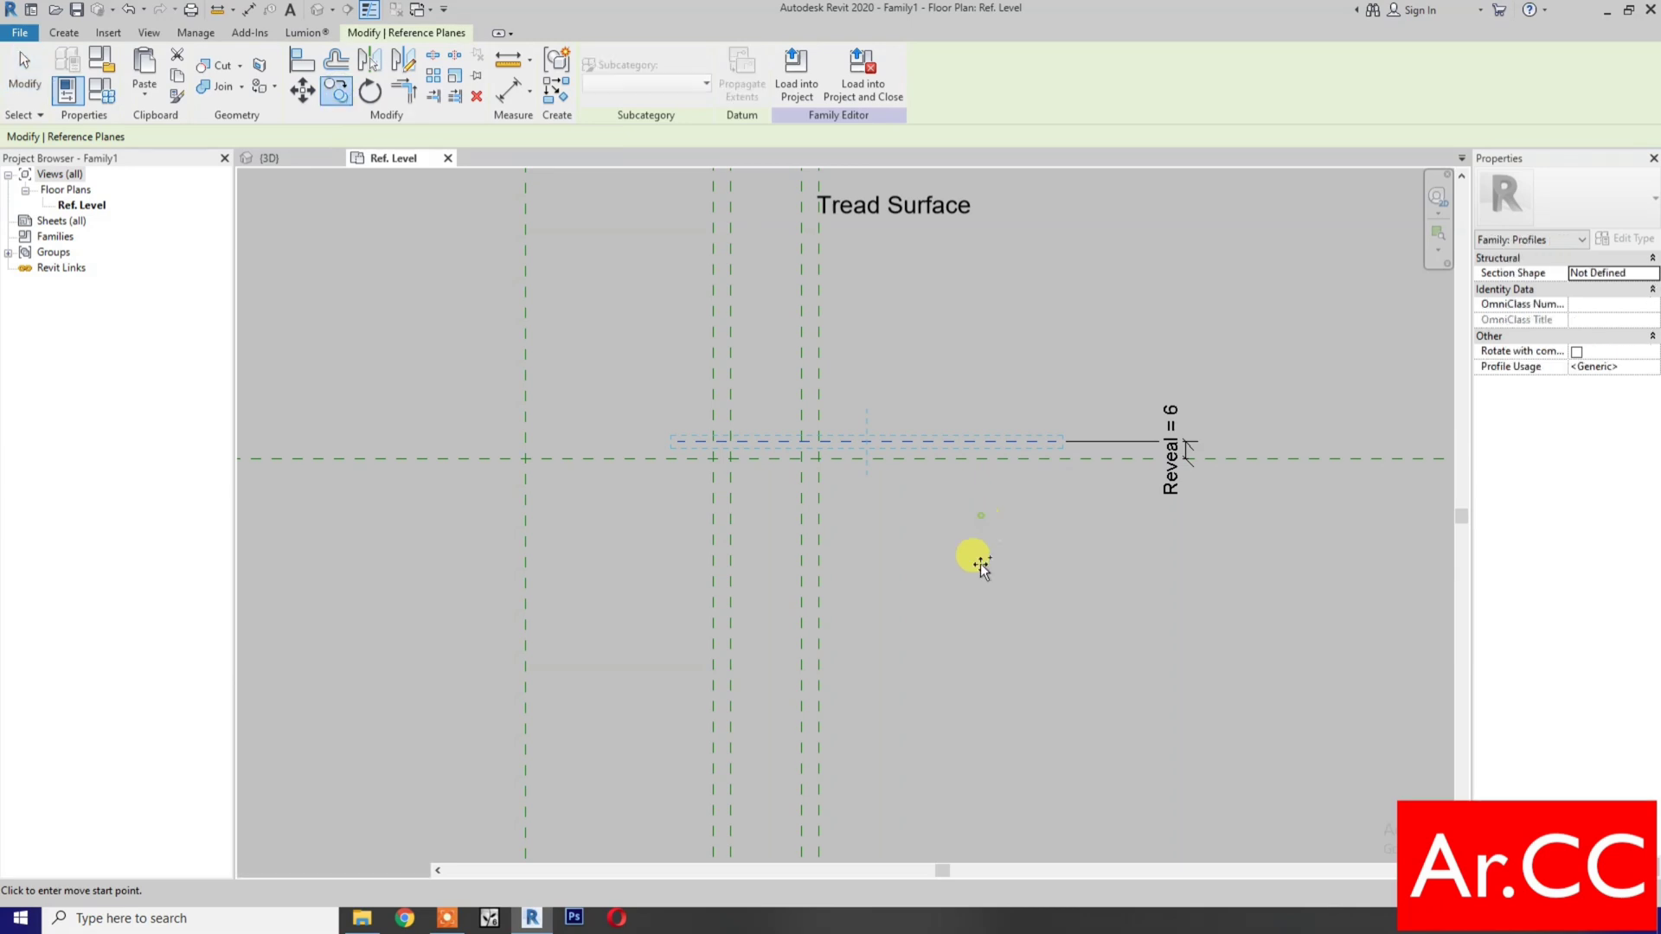
left_click(982, 516)
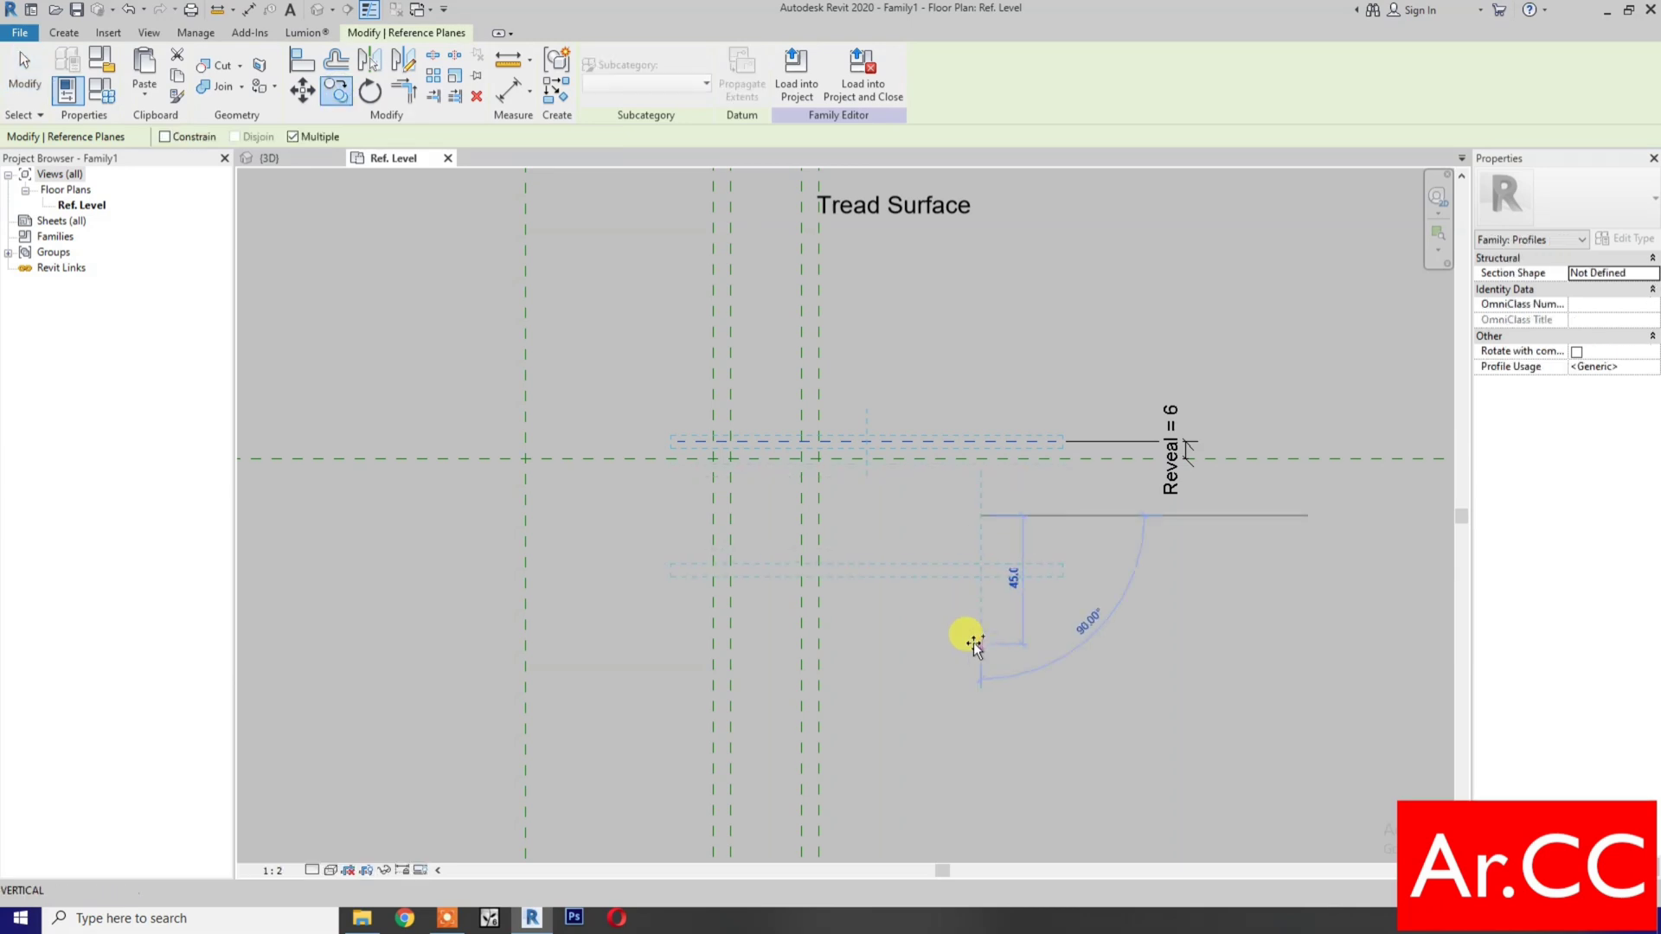
left_click(976, 586)
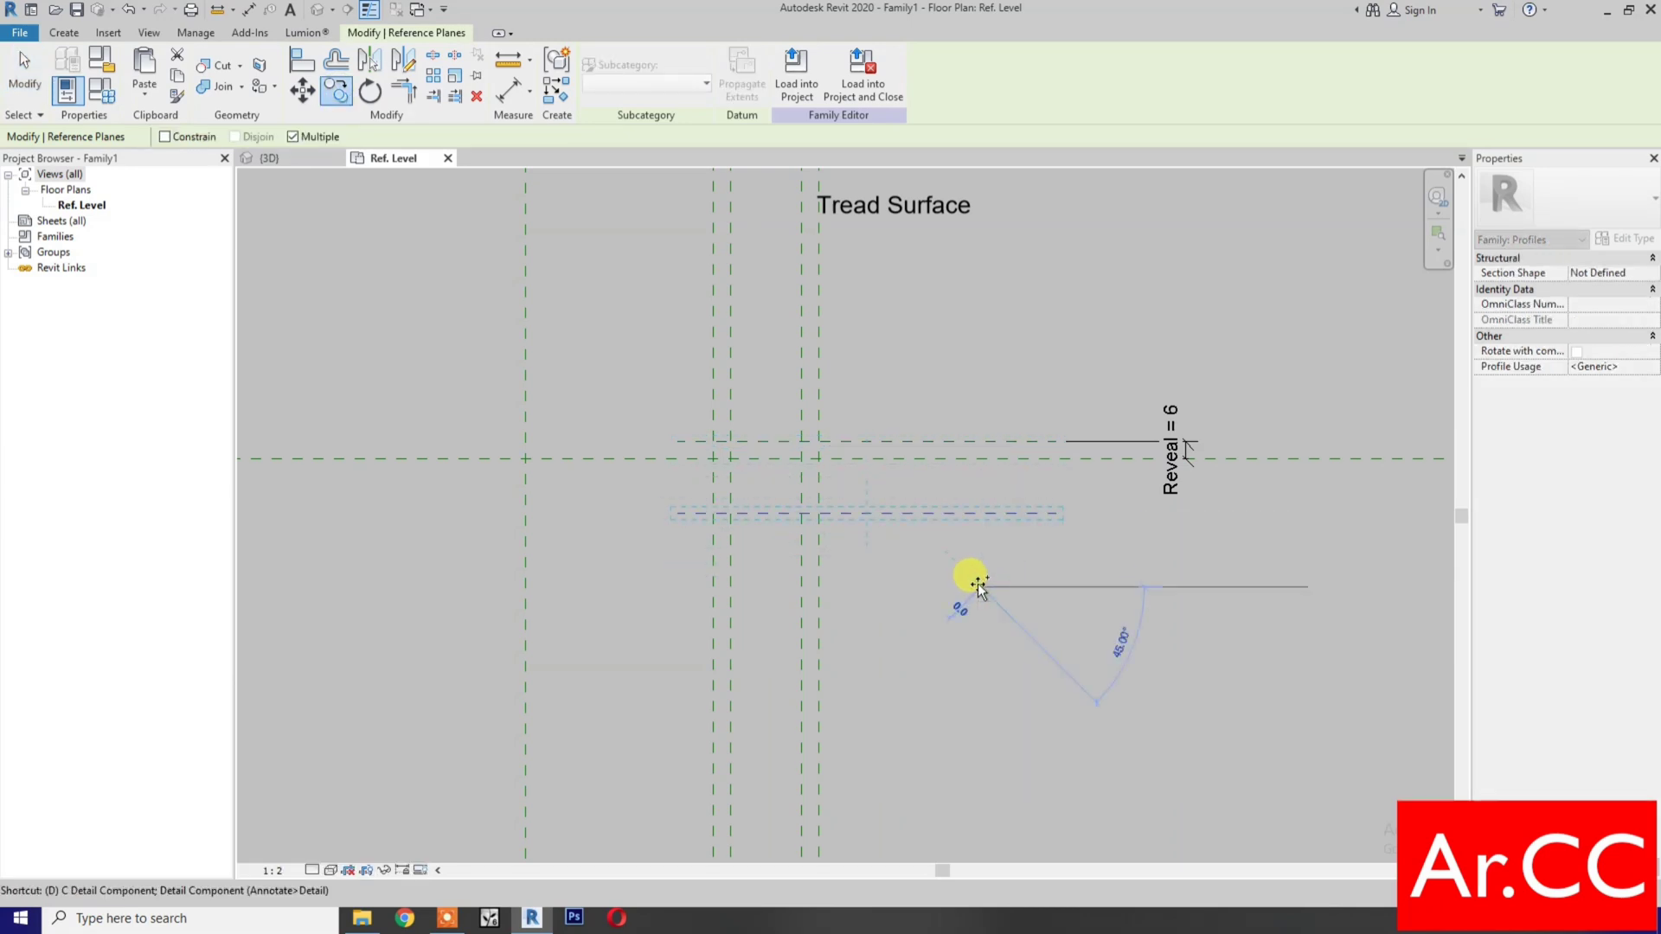
- Add an aligned dimension between the upper horizontal reference plane and its copy below the tread surface
key("d")
key("i")
left_click(932, 442)
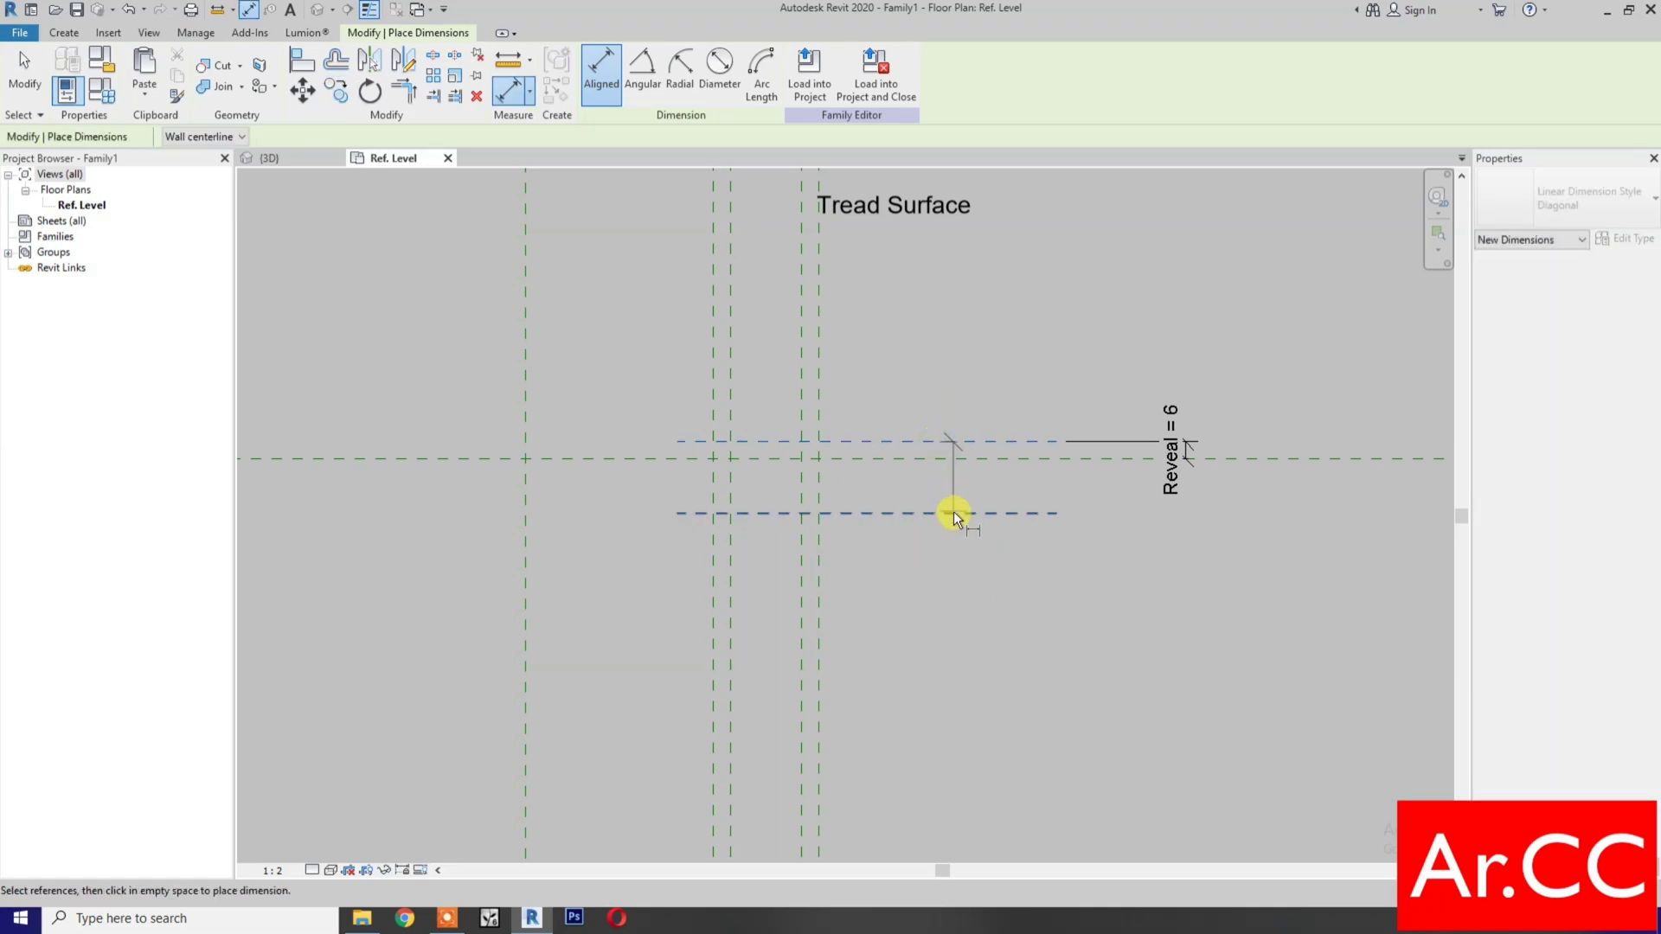
left_click(953, 513)
left_click(1237, 547)
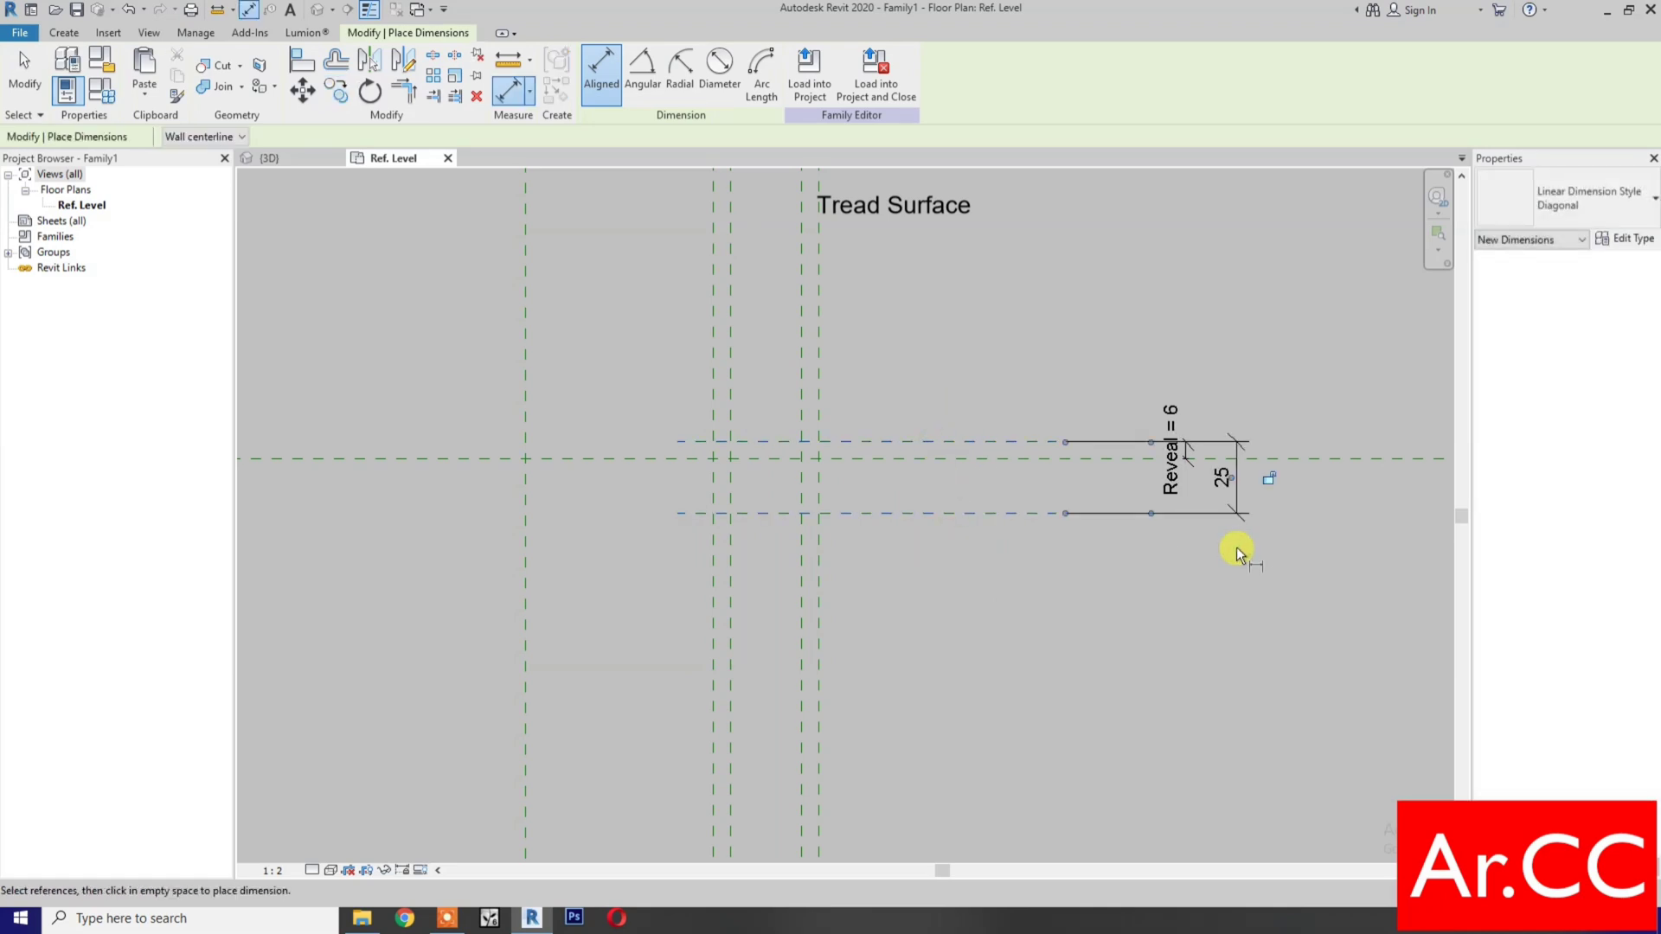
key("Escape")
key("Escape")
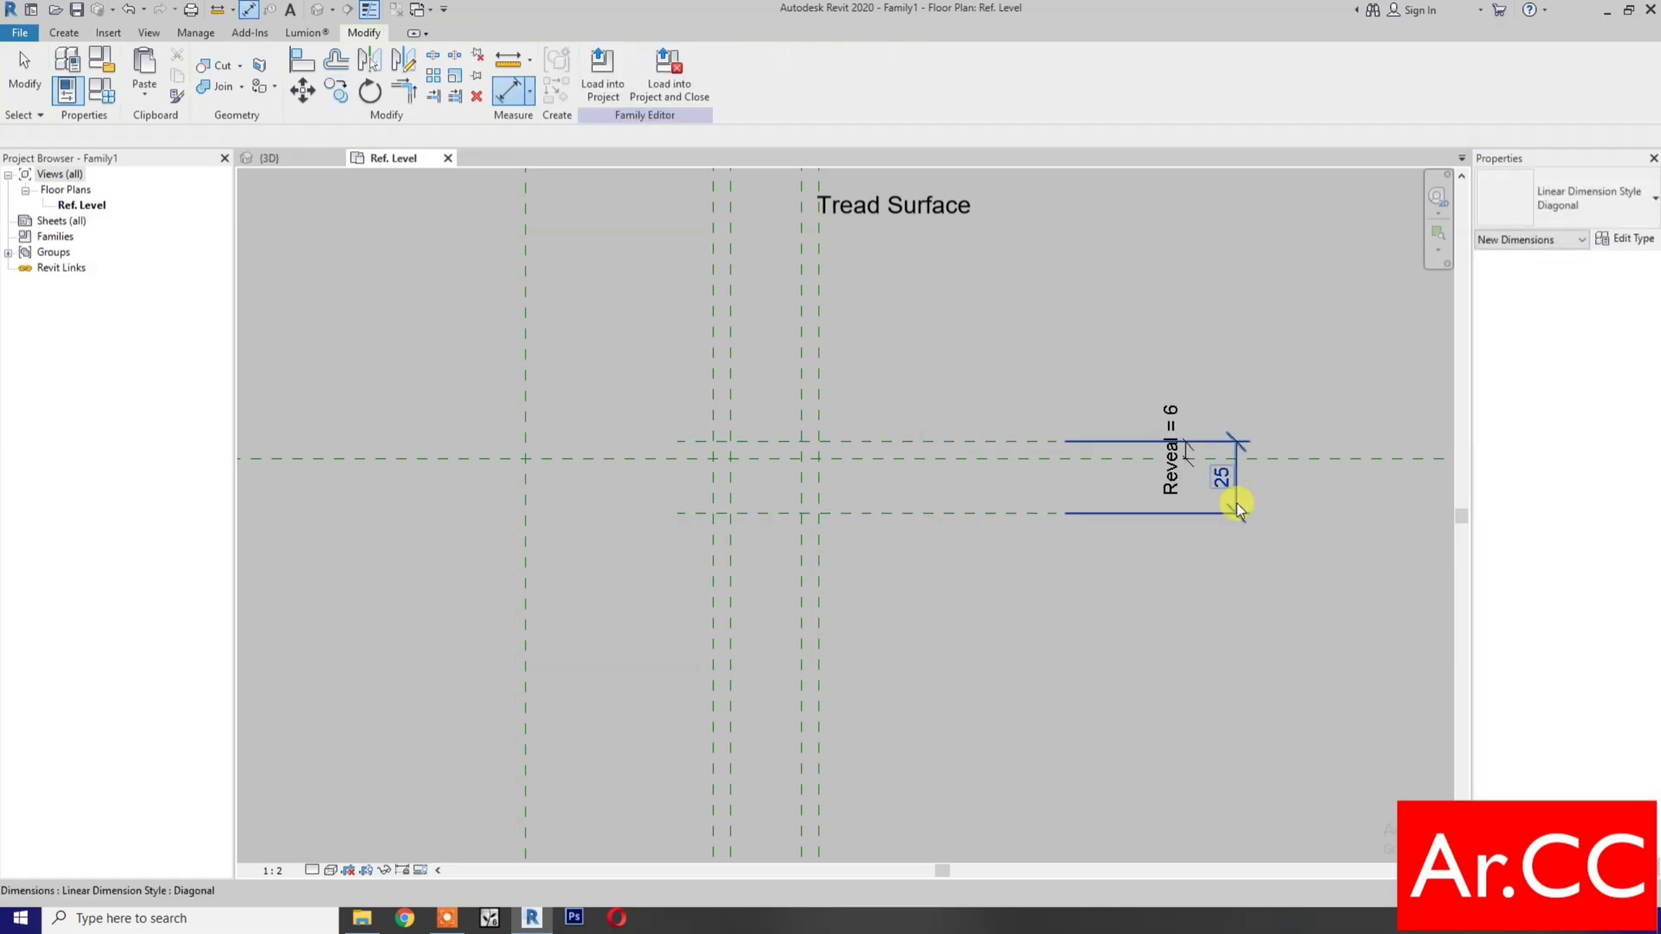
- Label the dimension between the upper and lower horizontal planes with a new type parameter named Depth
left_click(1237, 501)
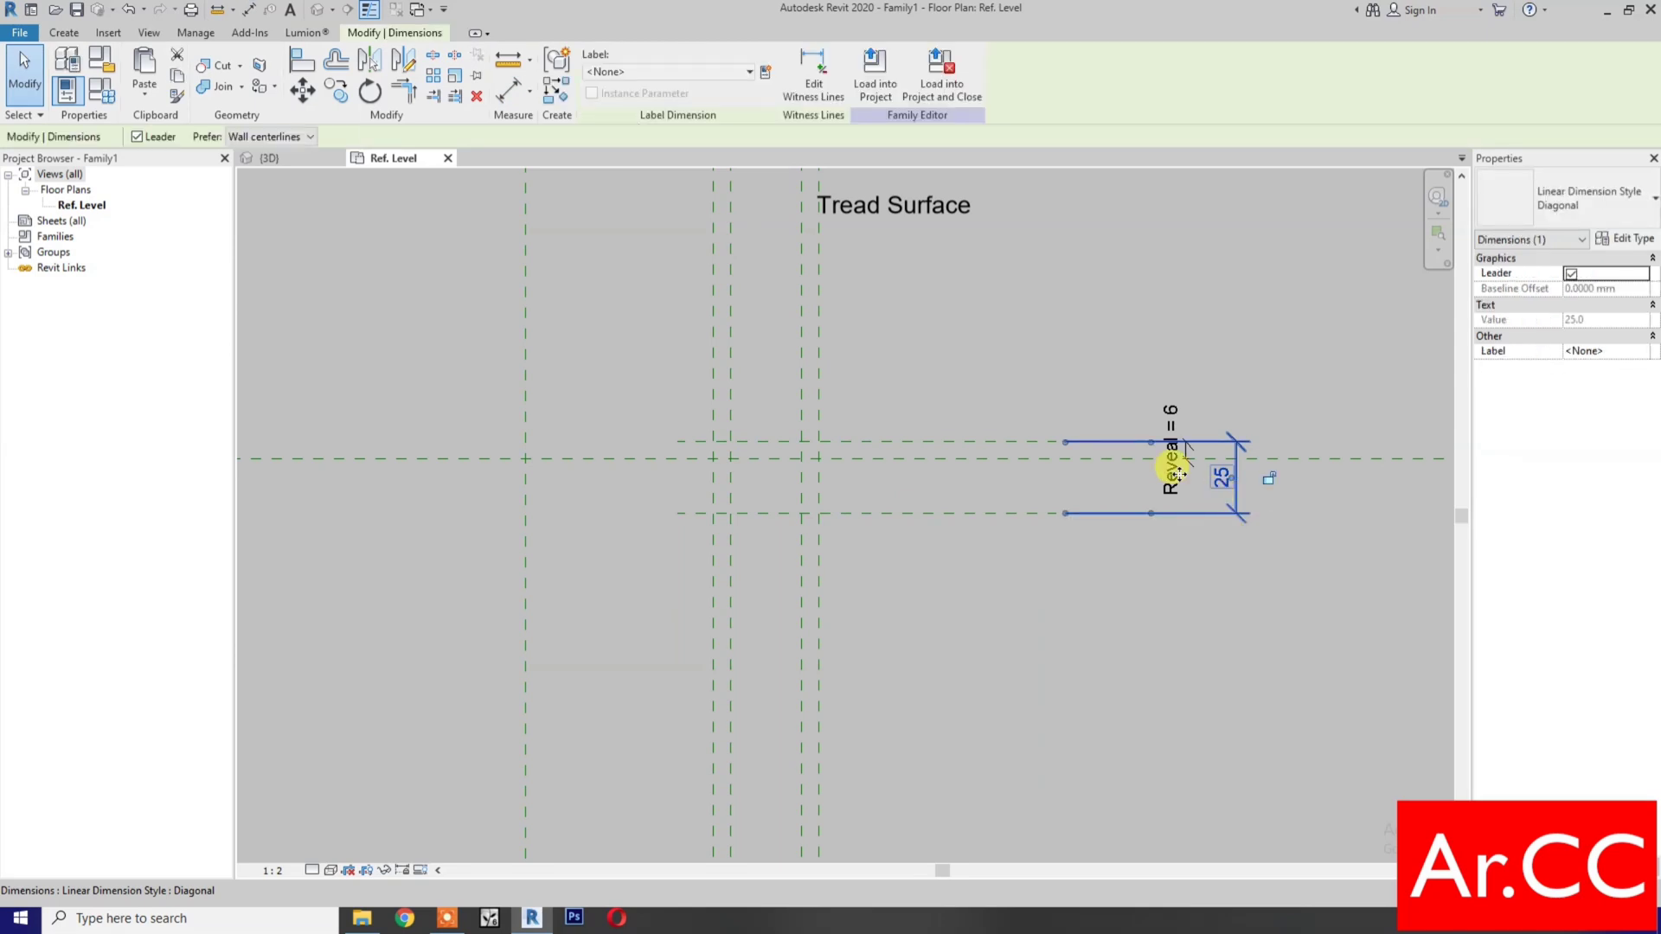
left_click(765, 76)
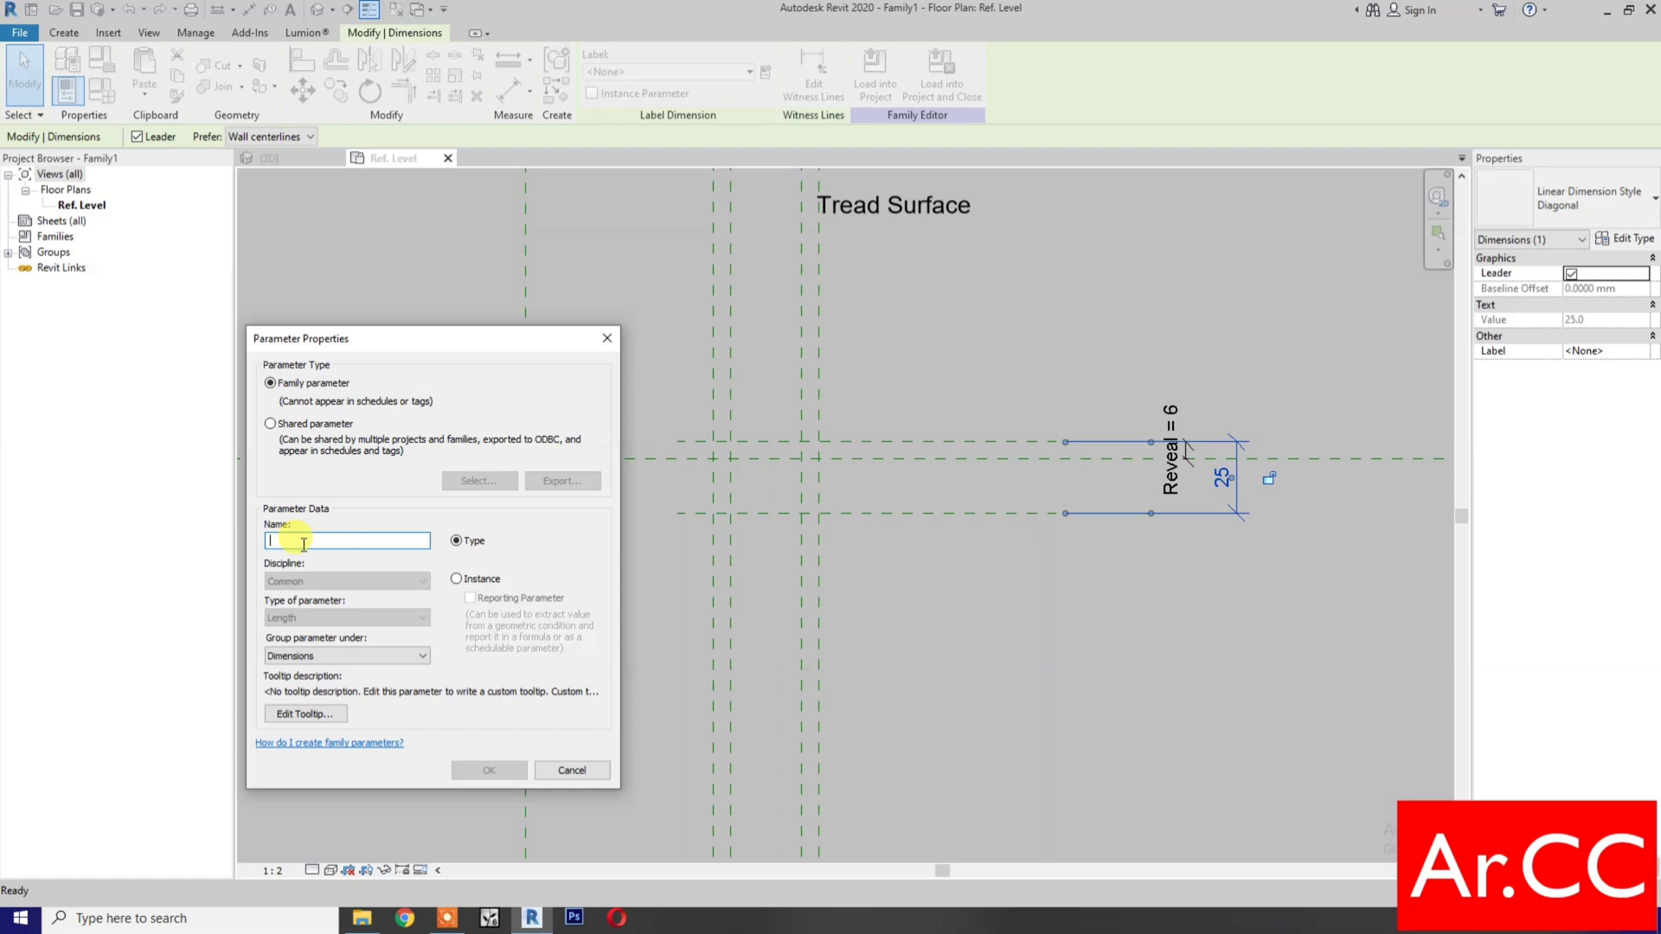
type("Depth")
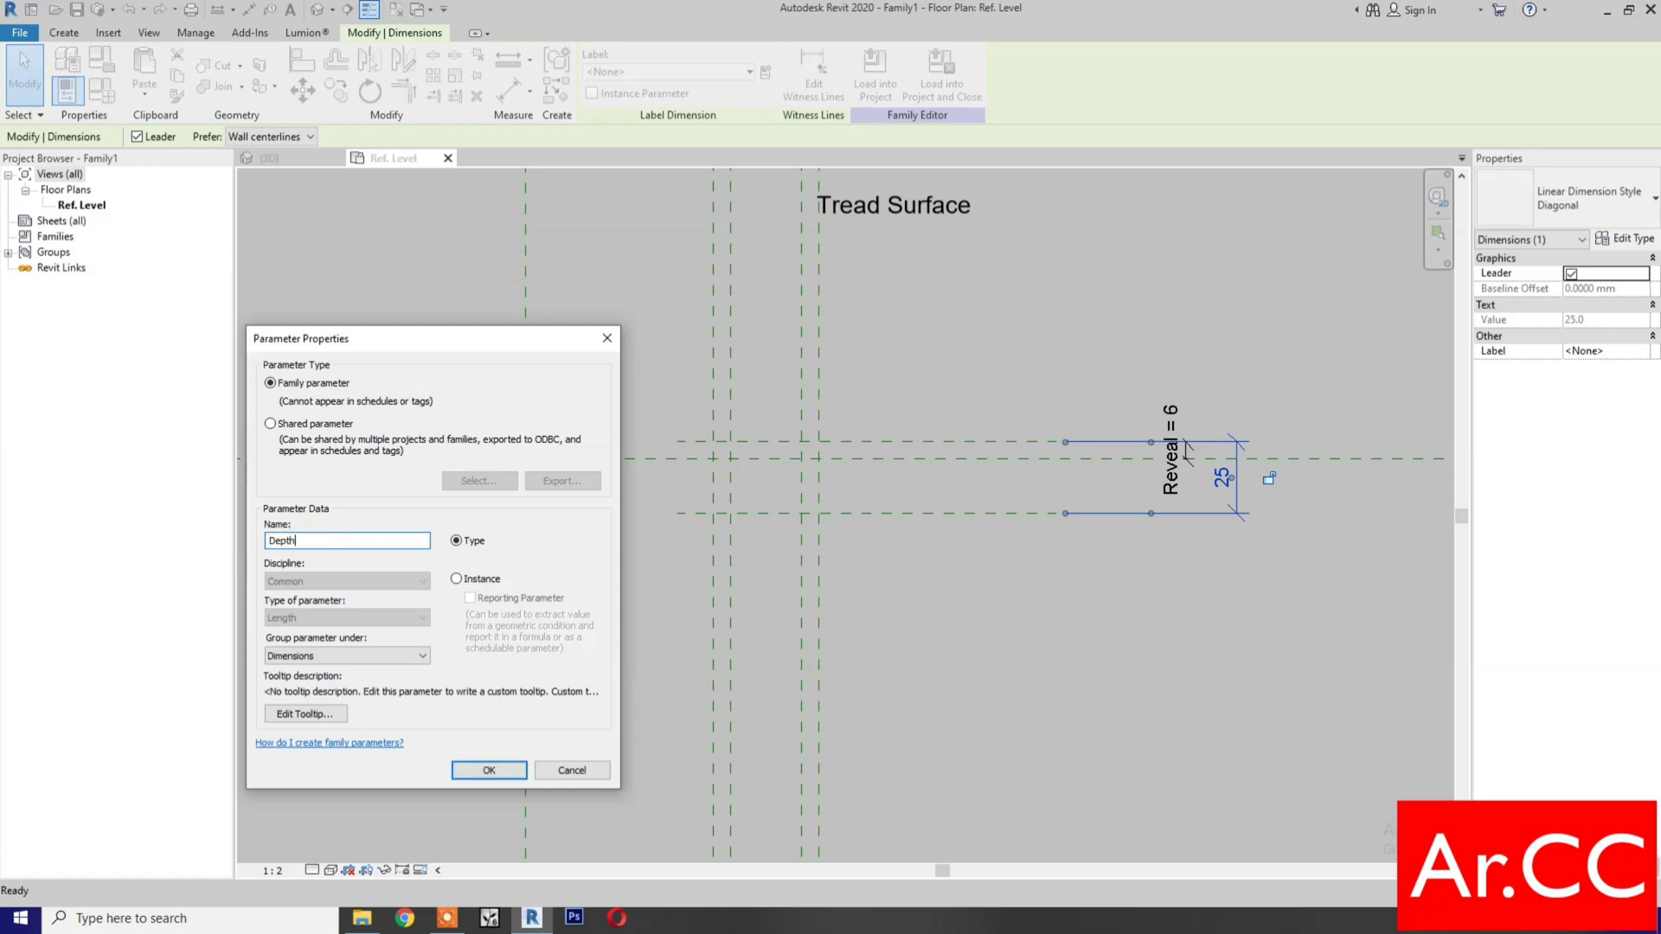
left_click(489, 769)
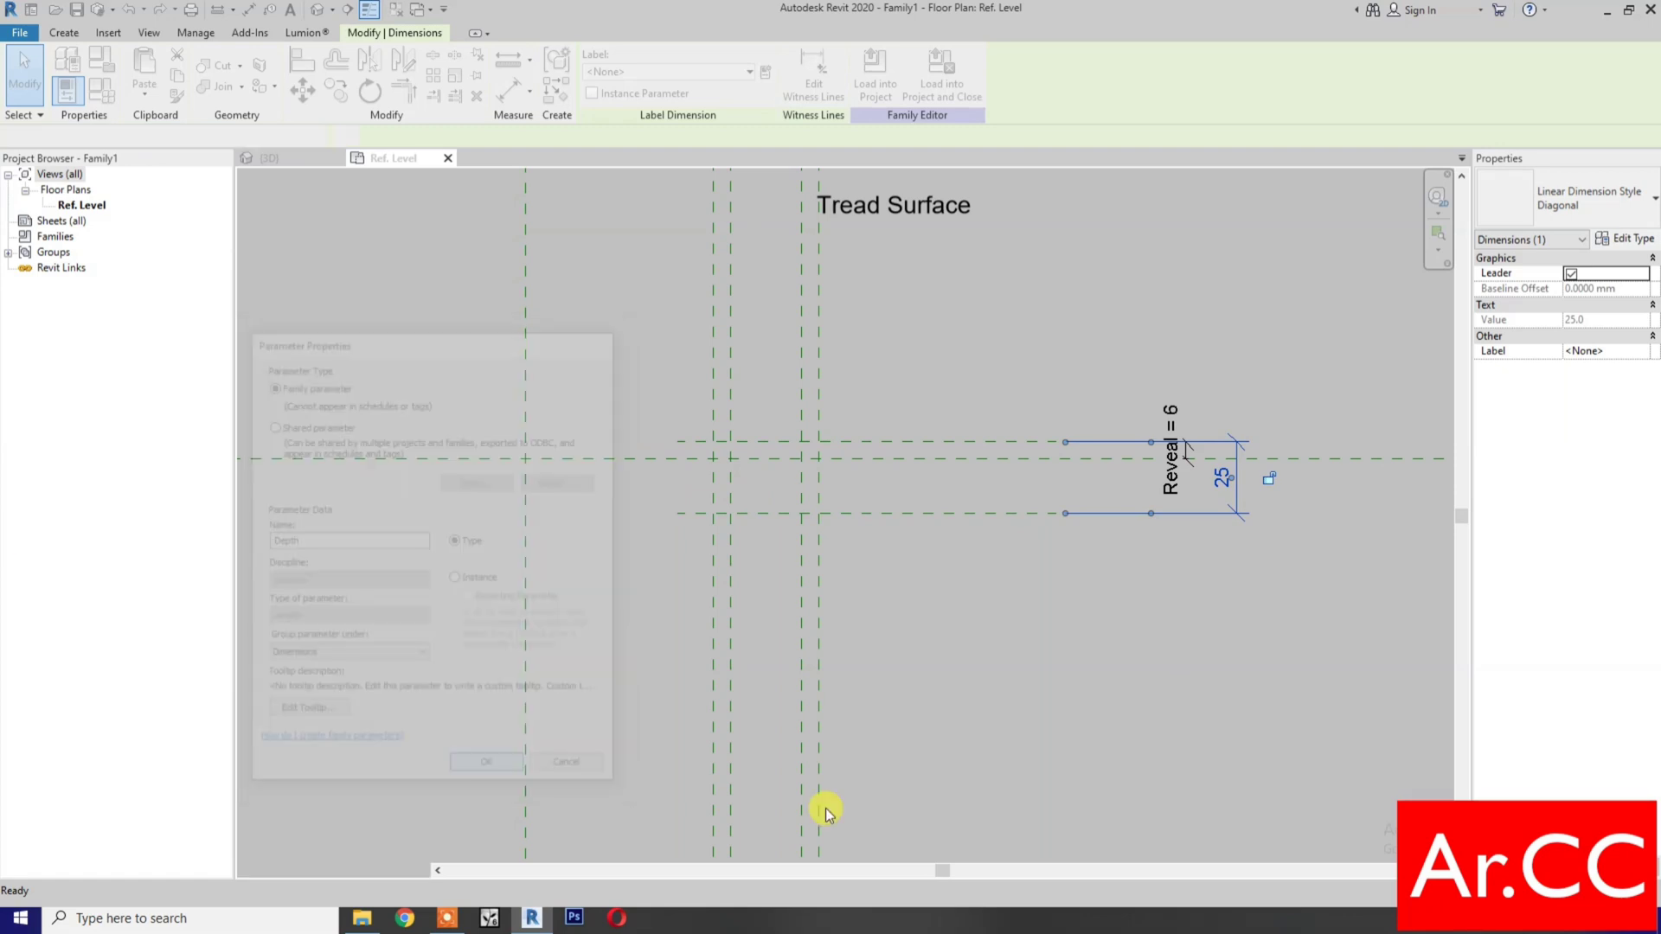
left_click(1053, 715)
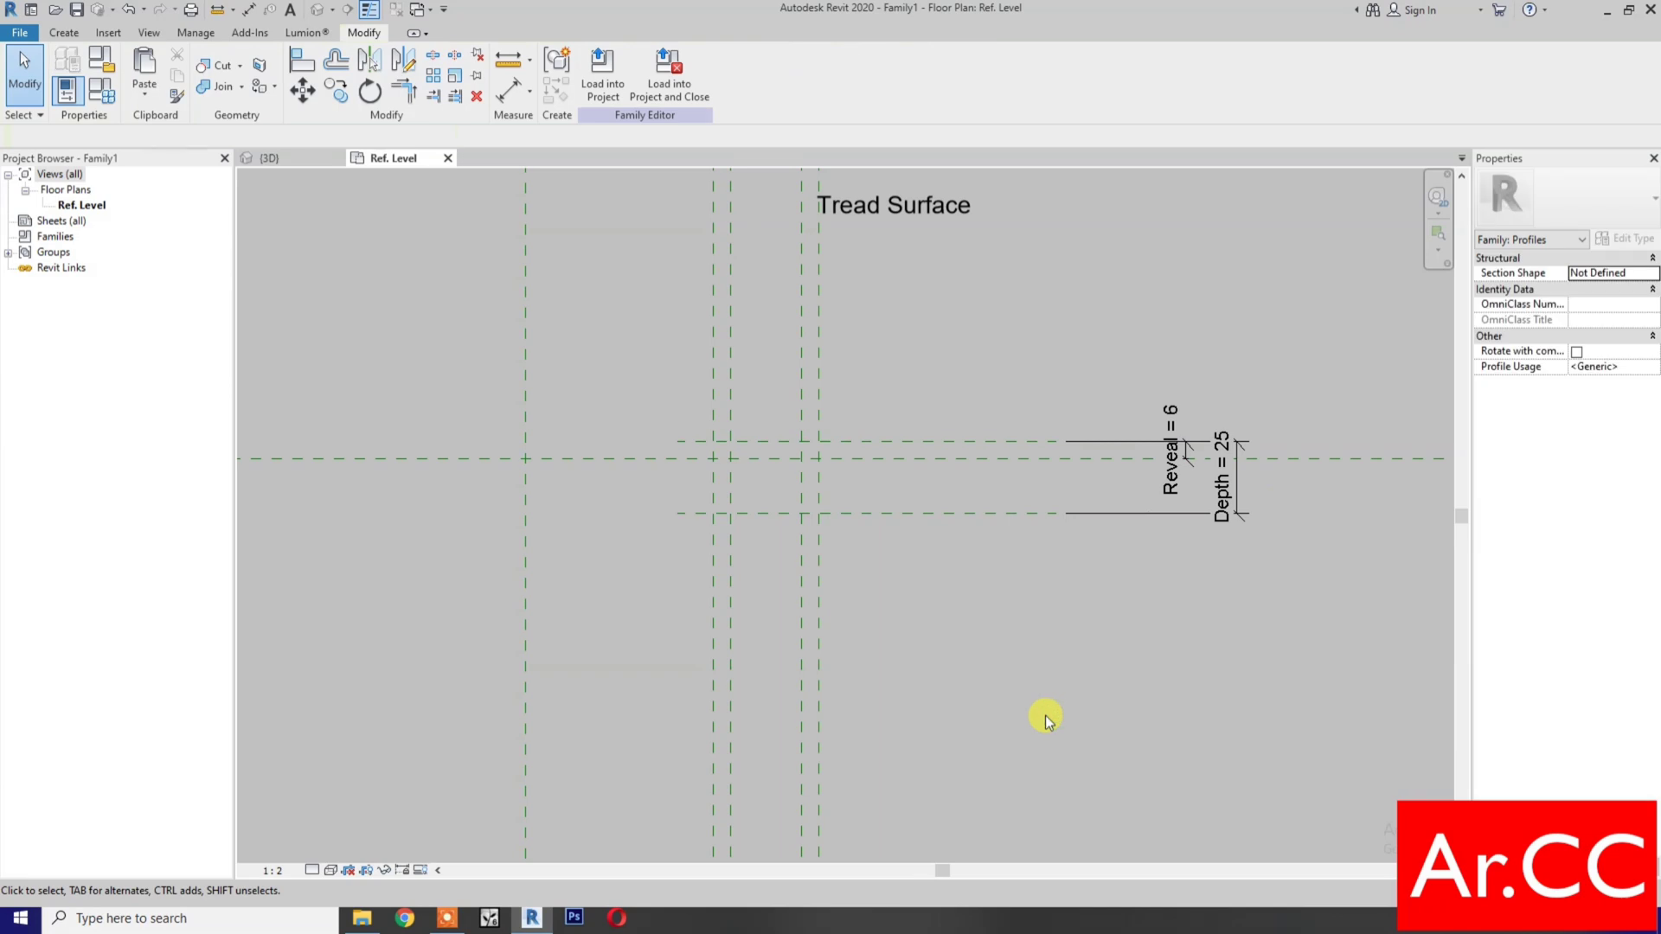
- Add an aligned dimension from the leftmost vertical reference plane to the first of the four strip planes
key("d")
key("i")
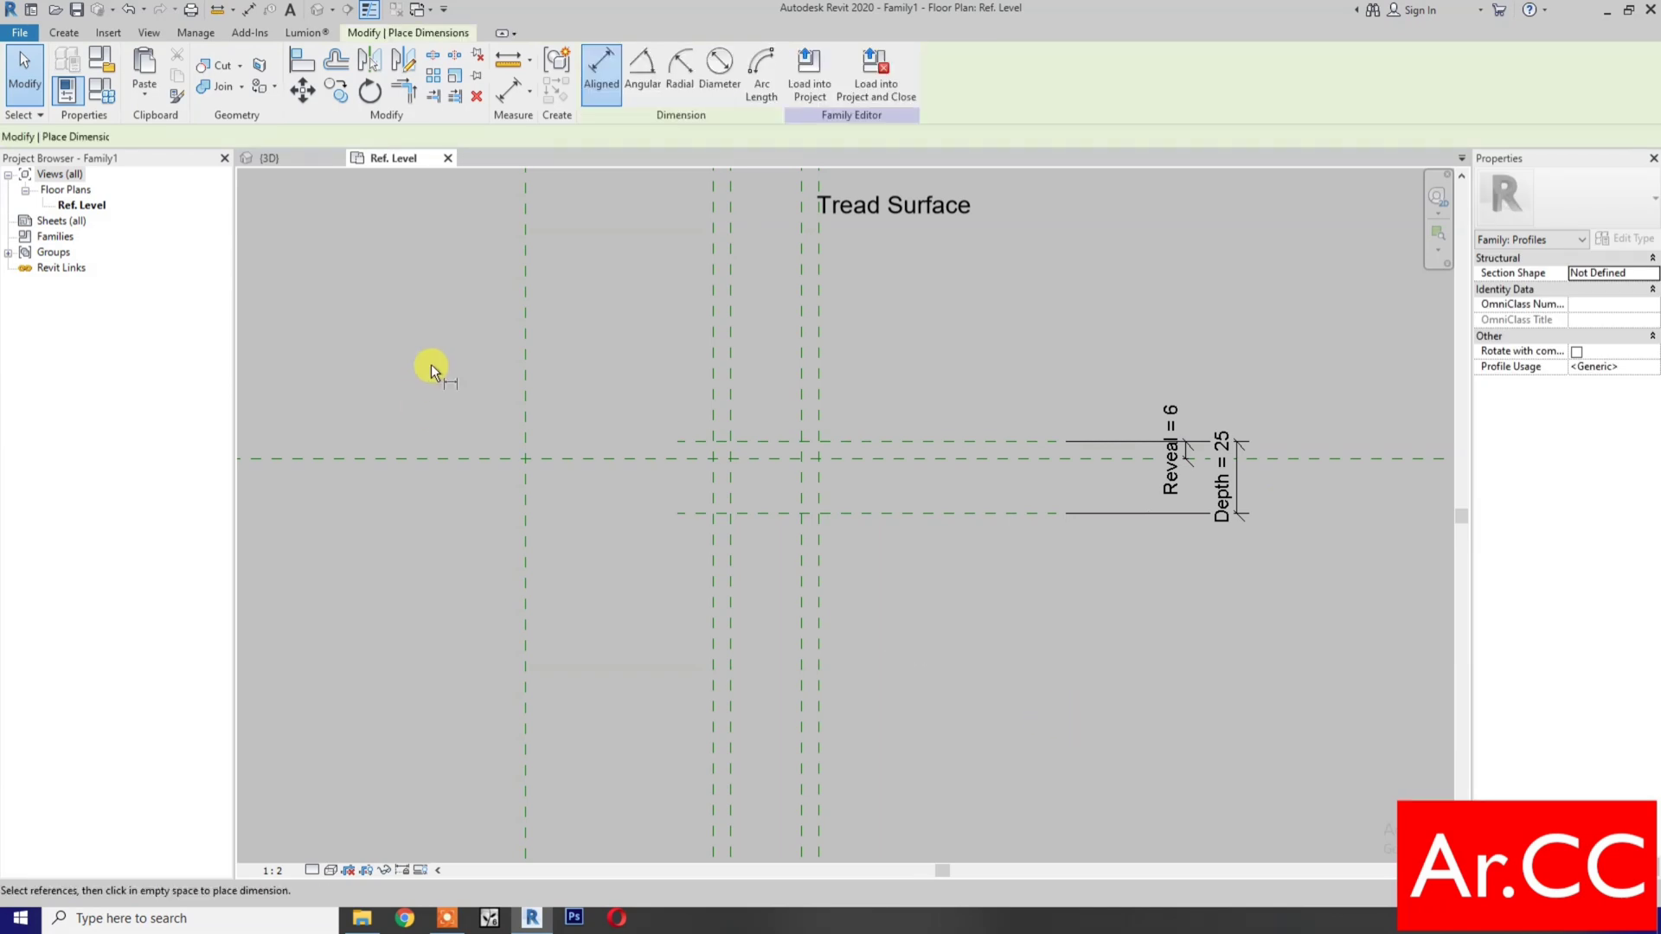
left_click(522, 357)
left_click(715, 398)
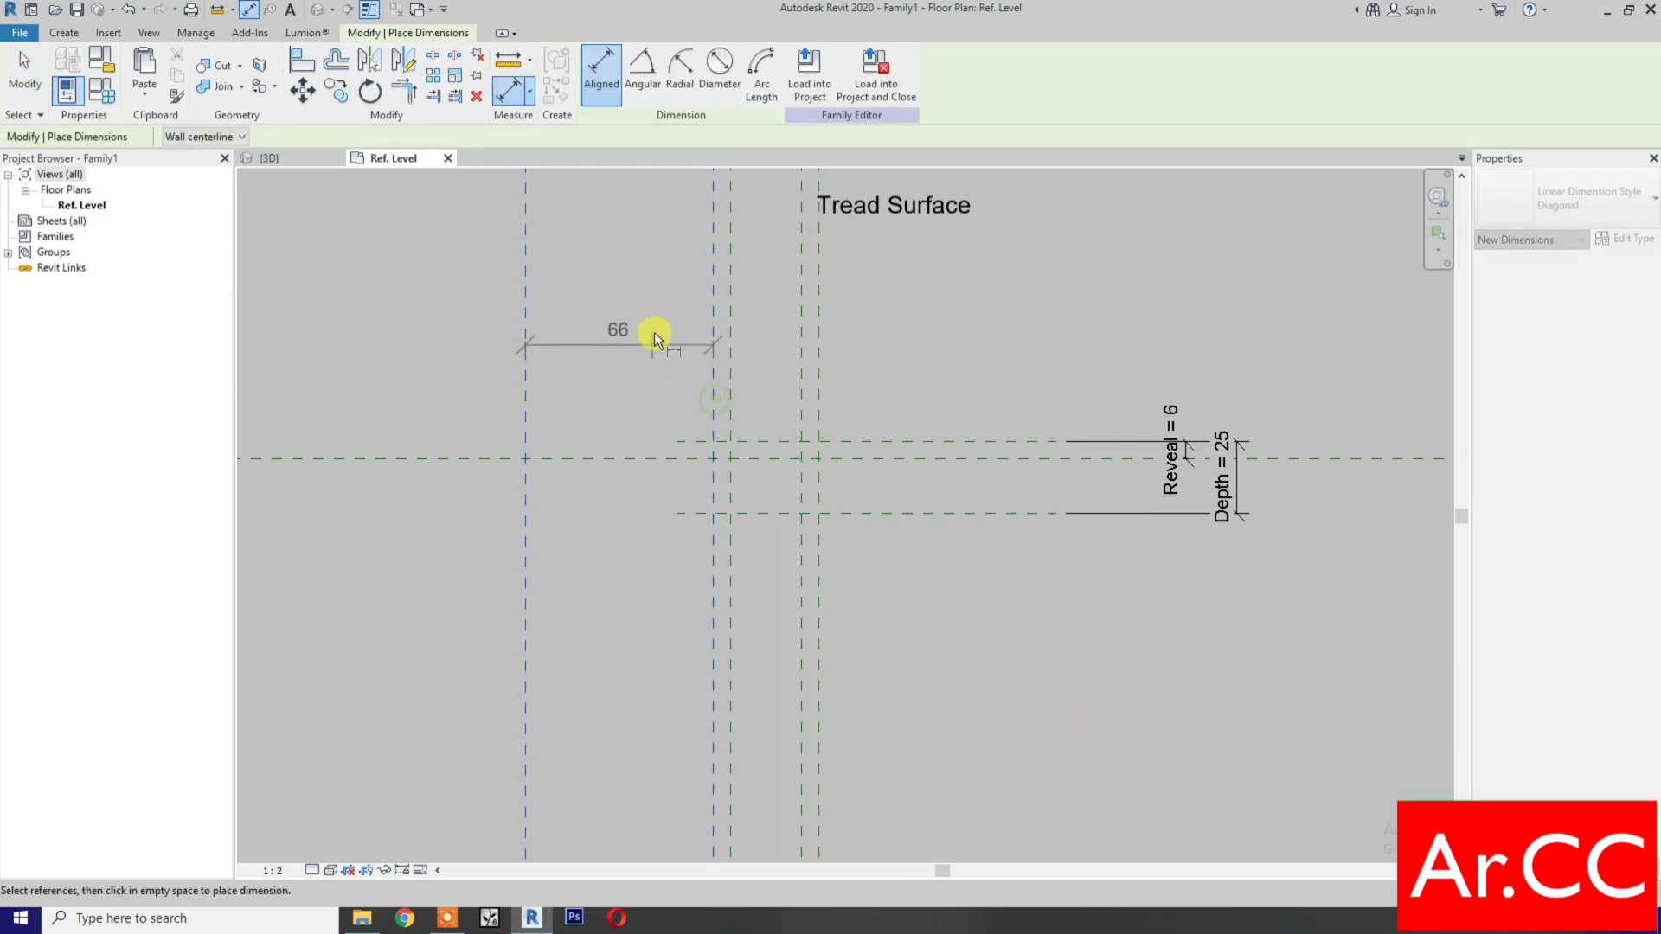
left_click(667, 377)
middle_click_drag(671, 453, 671, 537)
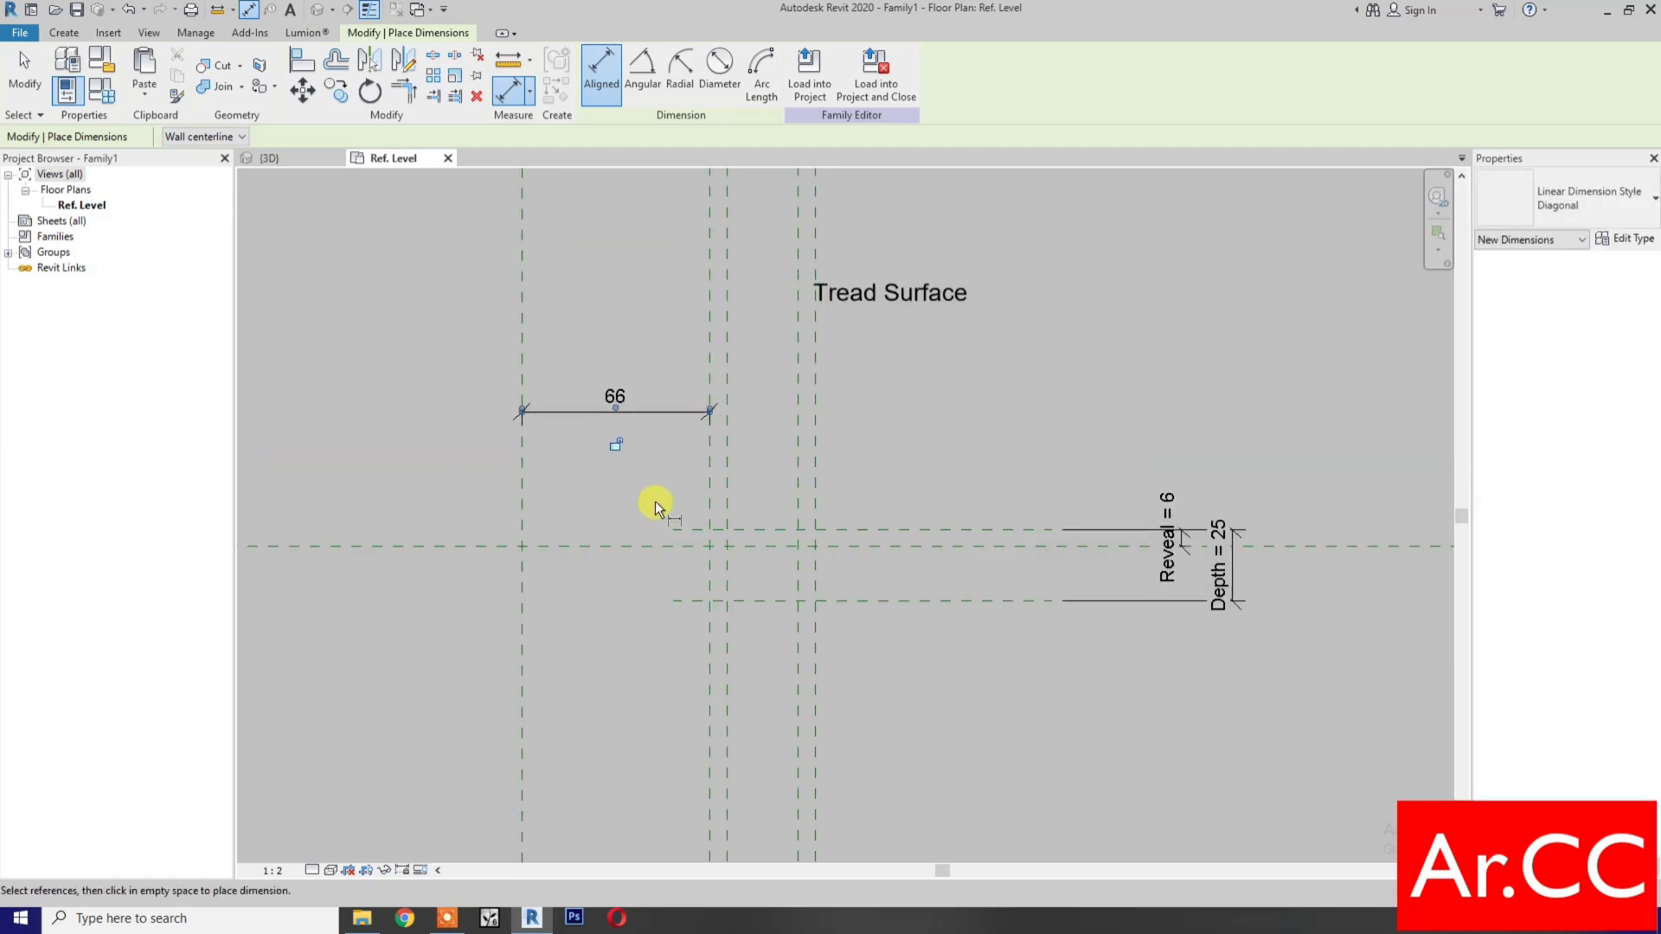
key("Escape")
key("Escape")
- Label the dimension from the leftmost vertical plane to the first strip plane with a new type parameter named Offset
left_click(629, 419)
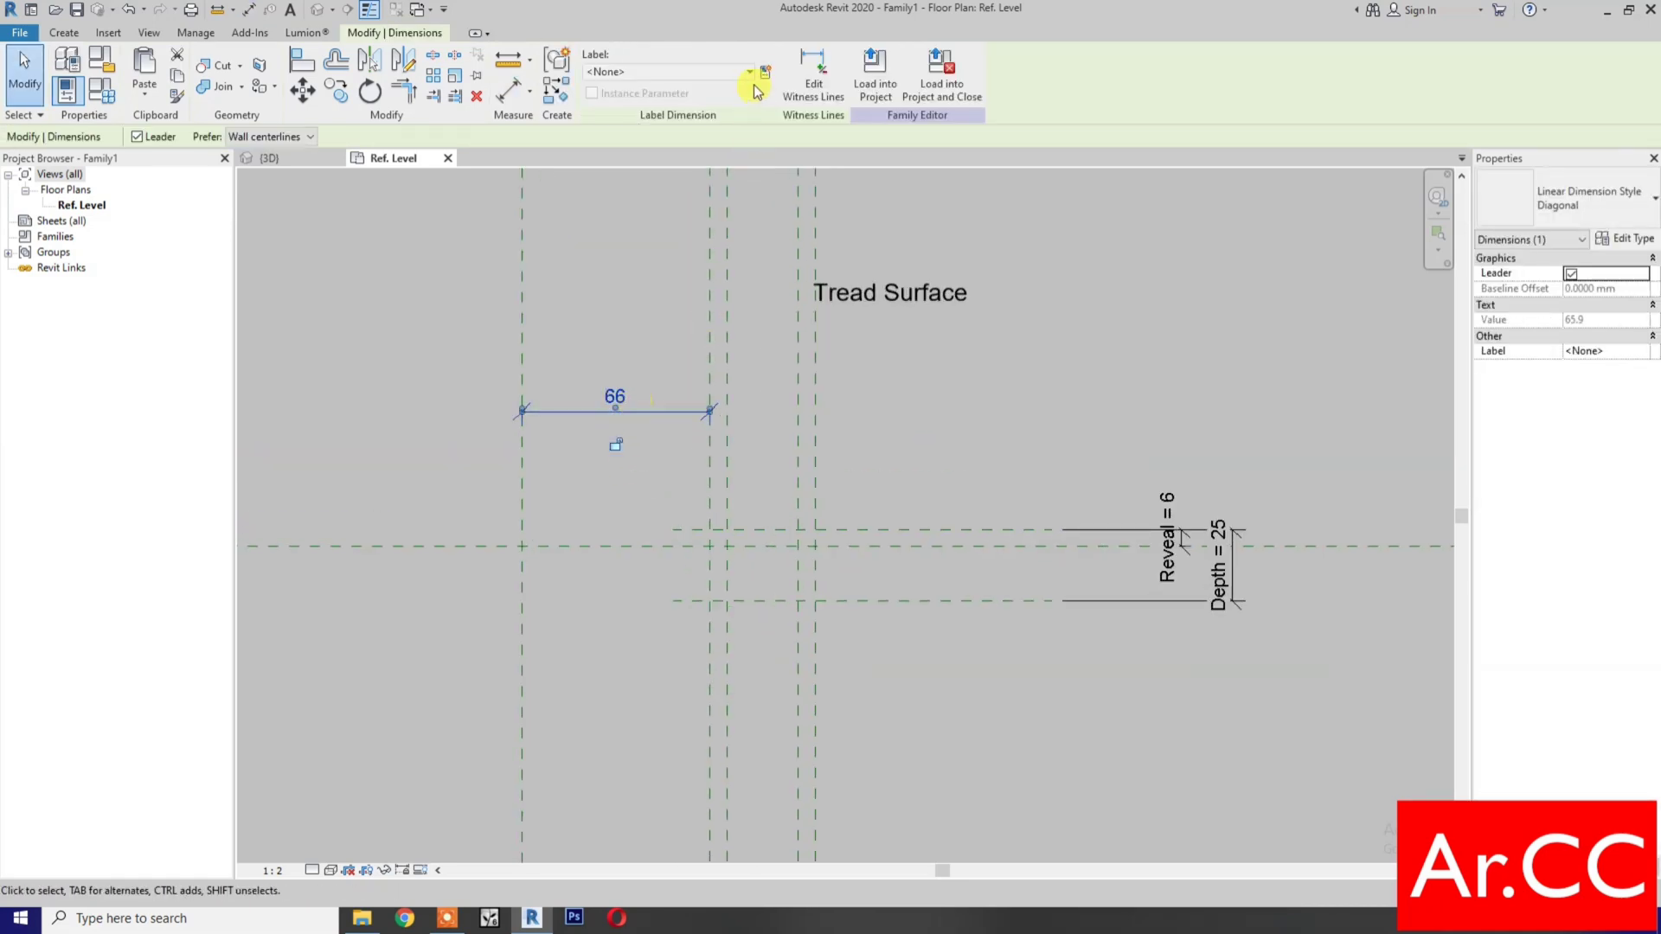
left_click(764, 72)
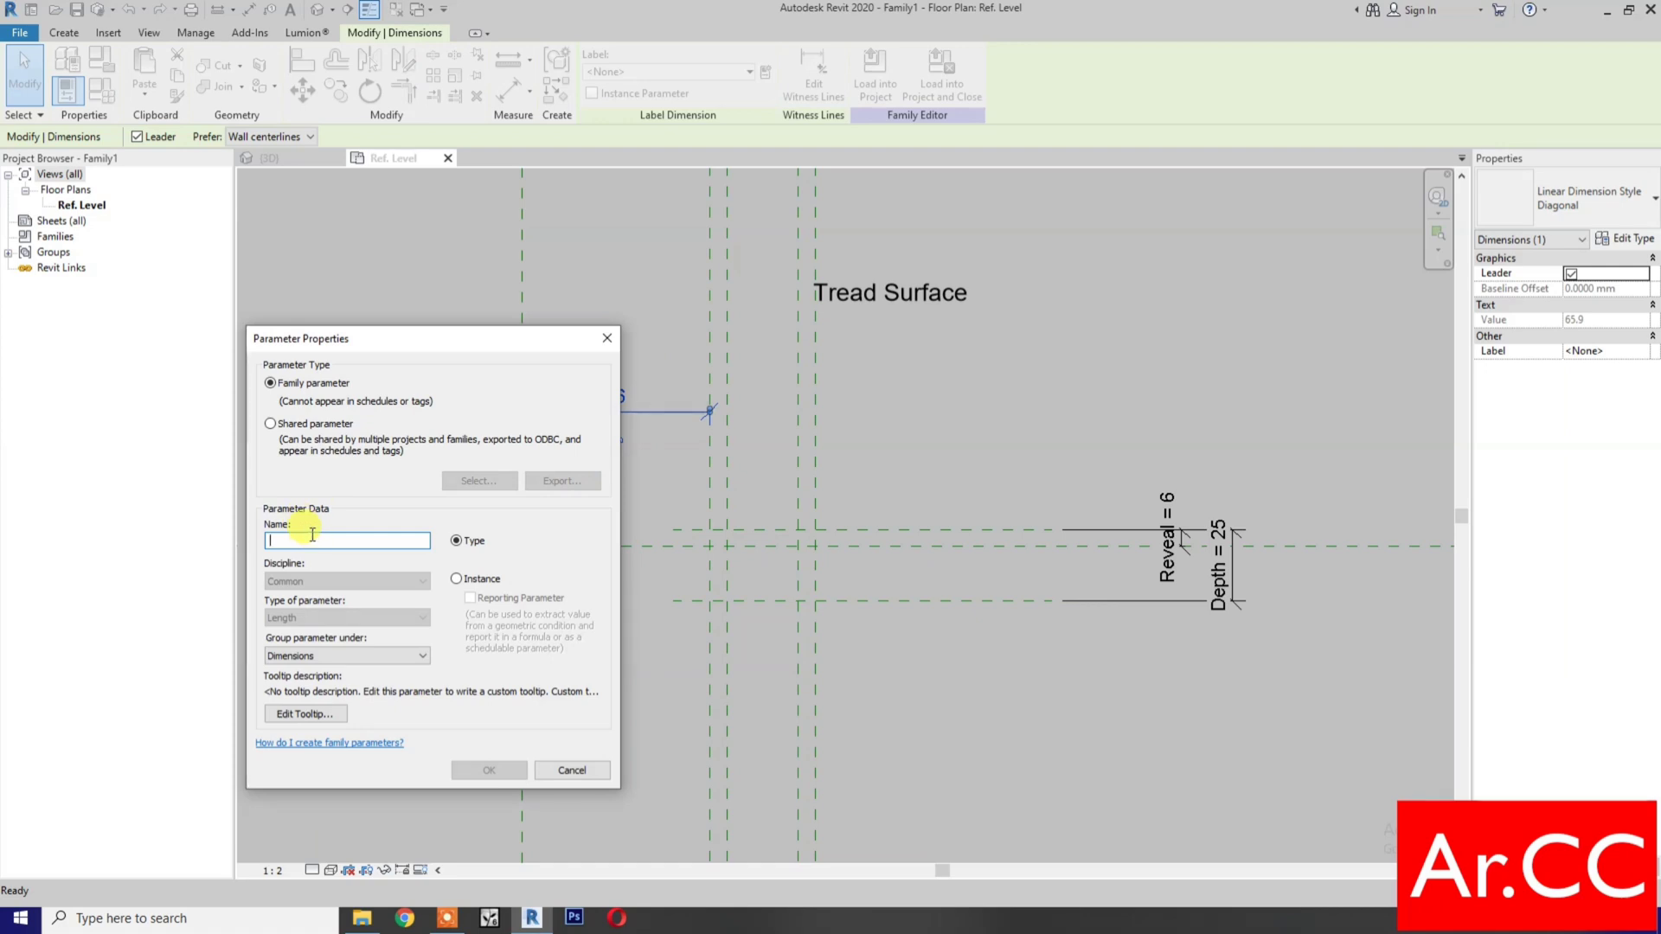
type("O")
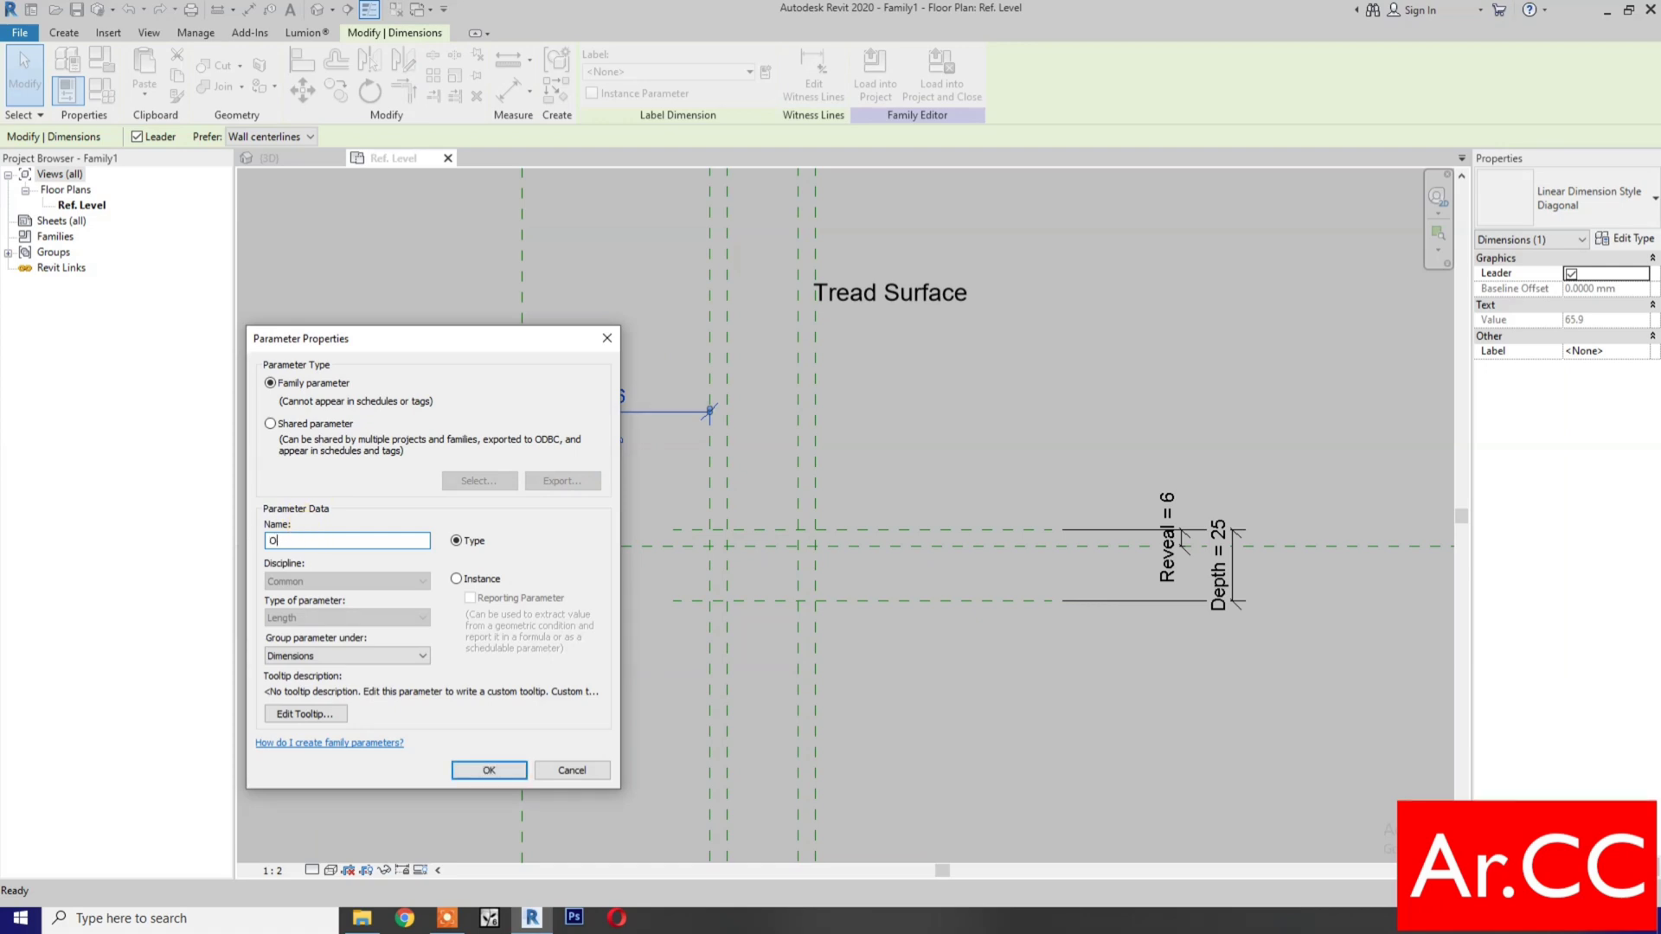
type("ffset")
left_click(487, 772)
left_click(653, 726)
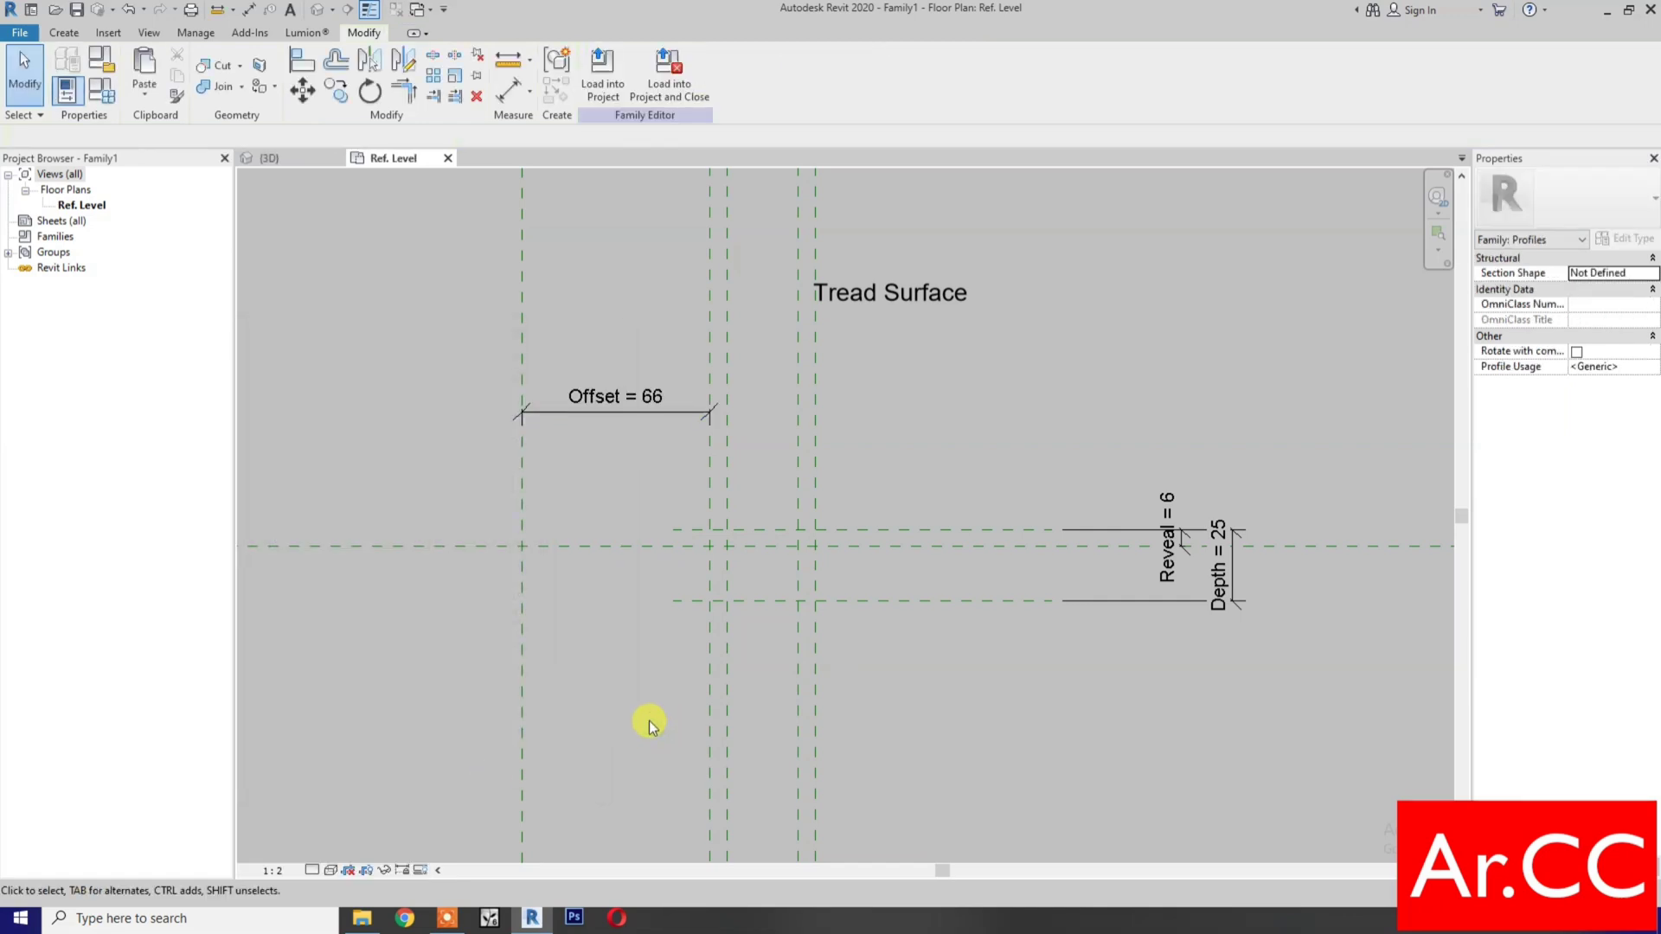
- Add aligned dimensions across the left and right pairs of closely spaced vertical strip planes
key("d")
key("i")
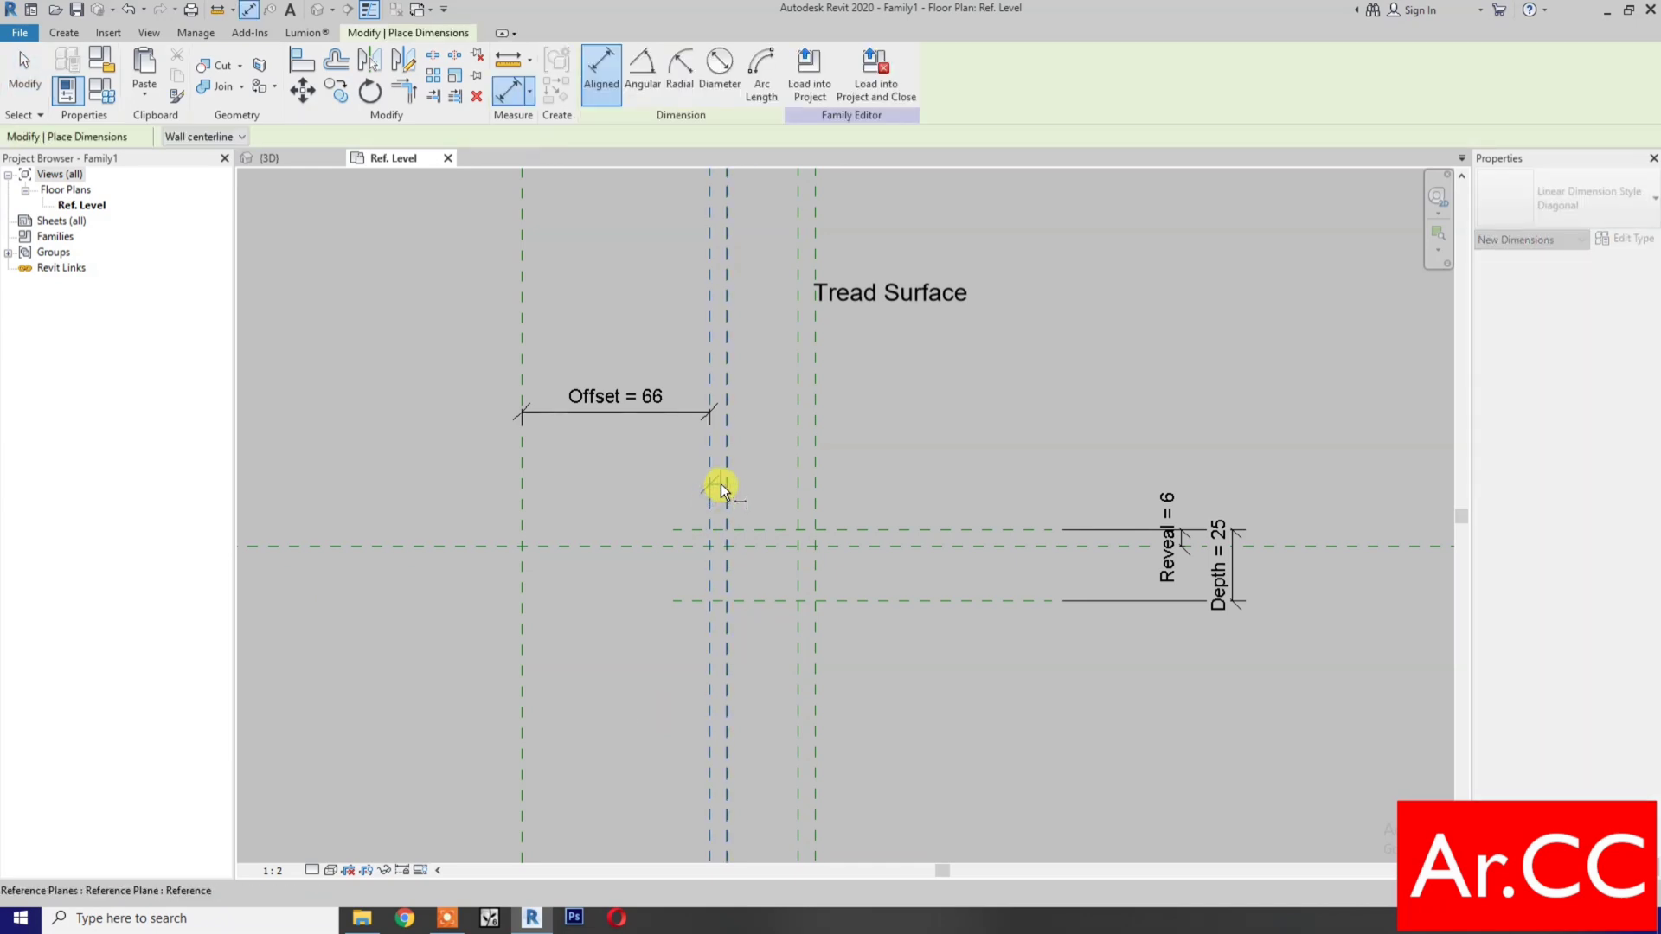
left_click(719, 484)
left_click(744, 362)
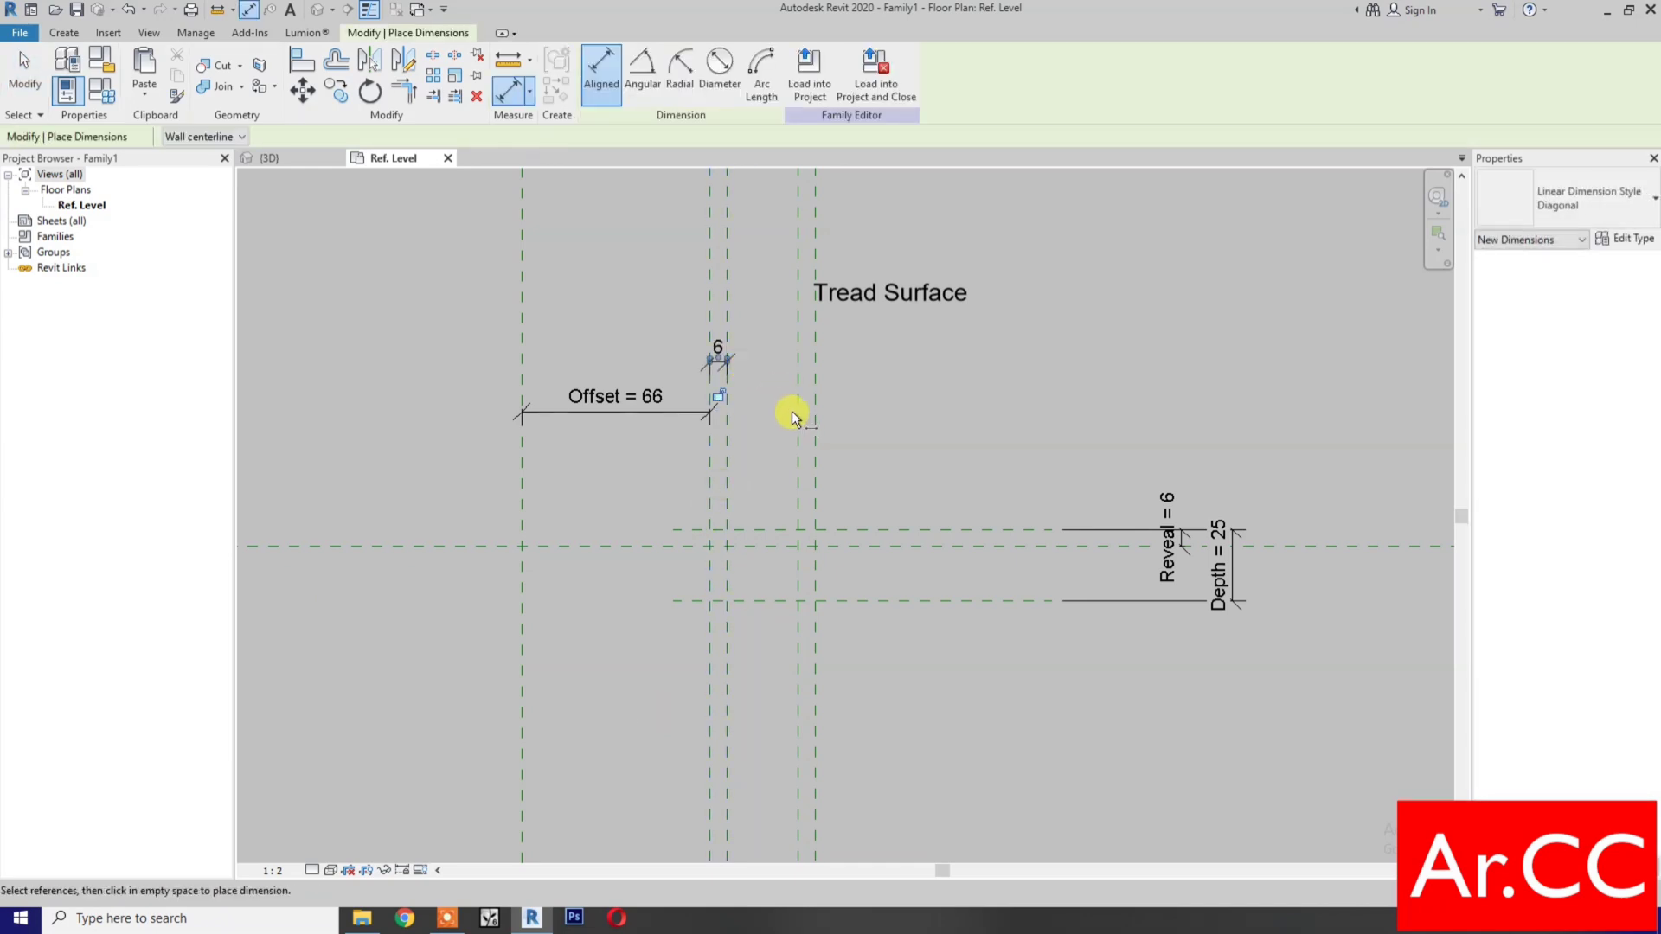
left_click(797, 417)
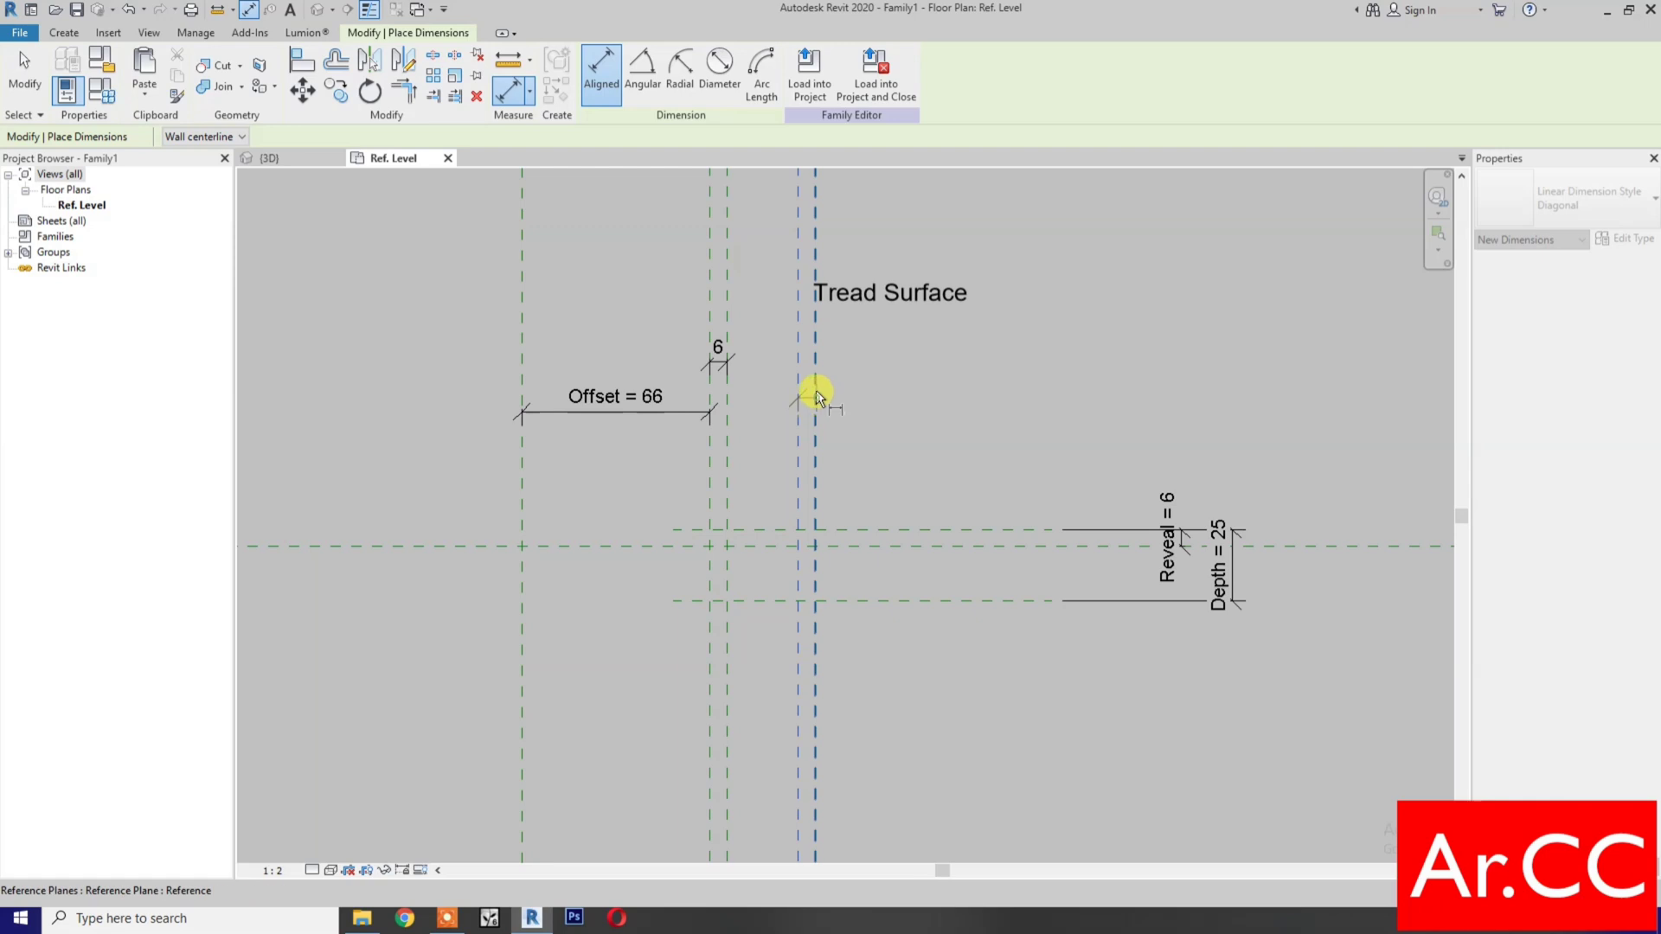
left_click(816, 396)
left_click(842, 365)
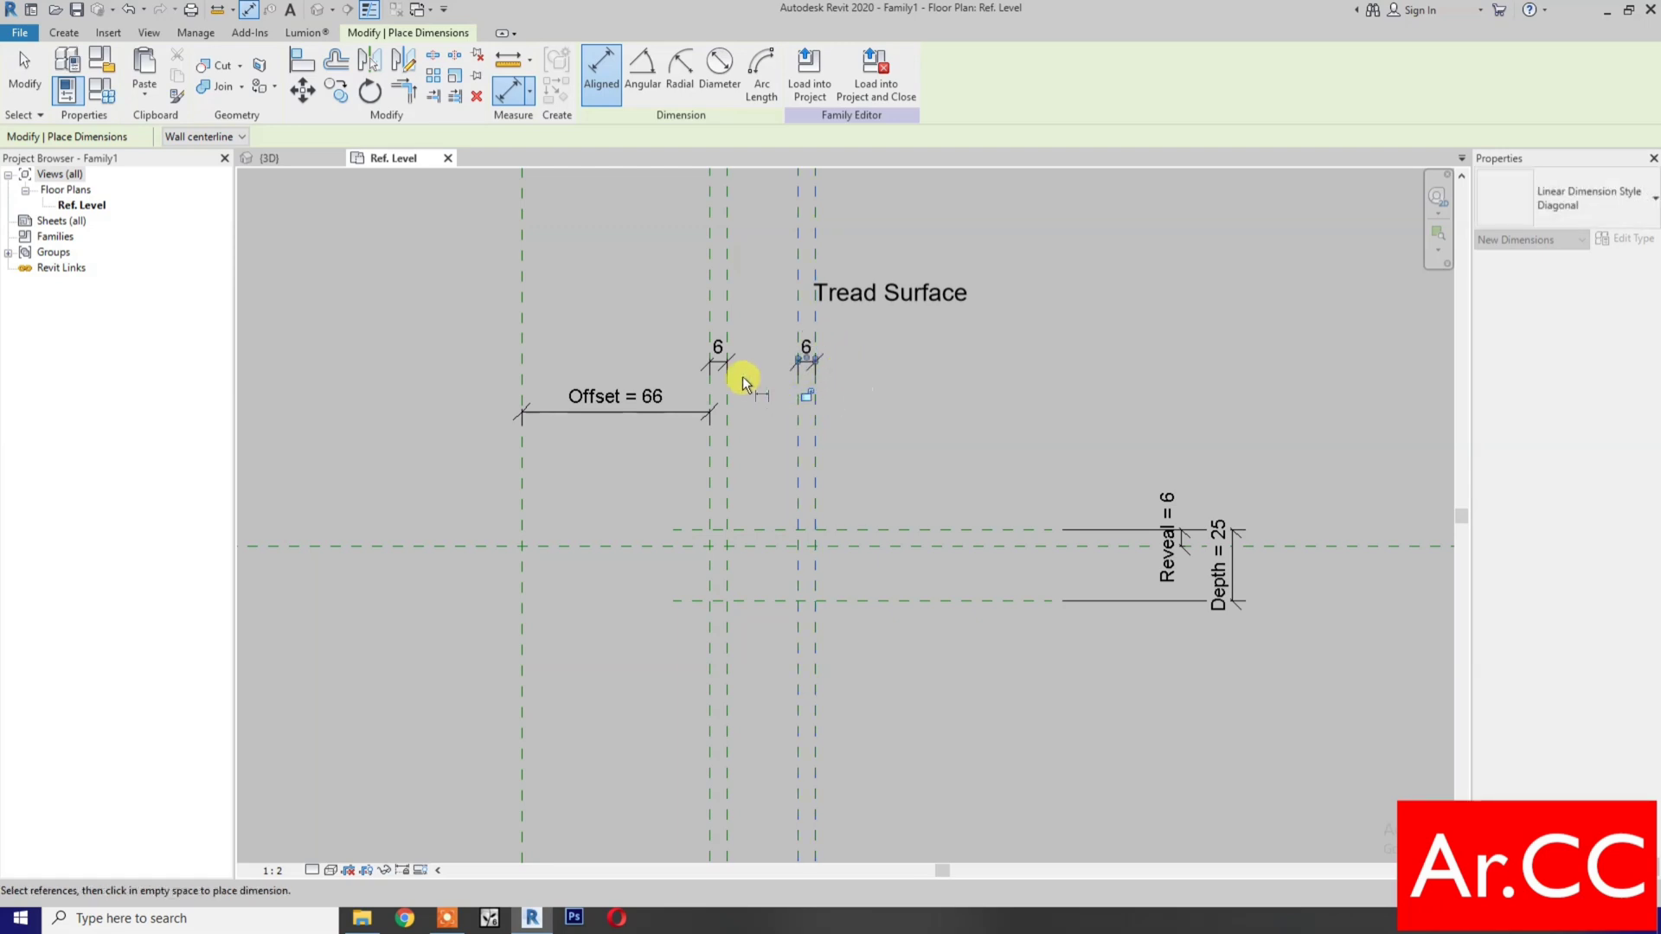
key("Escape")
key("Escape")
- Label the dimension across the left pair of strip planes with a new type parameter named Thickness
left_click(725, 368)
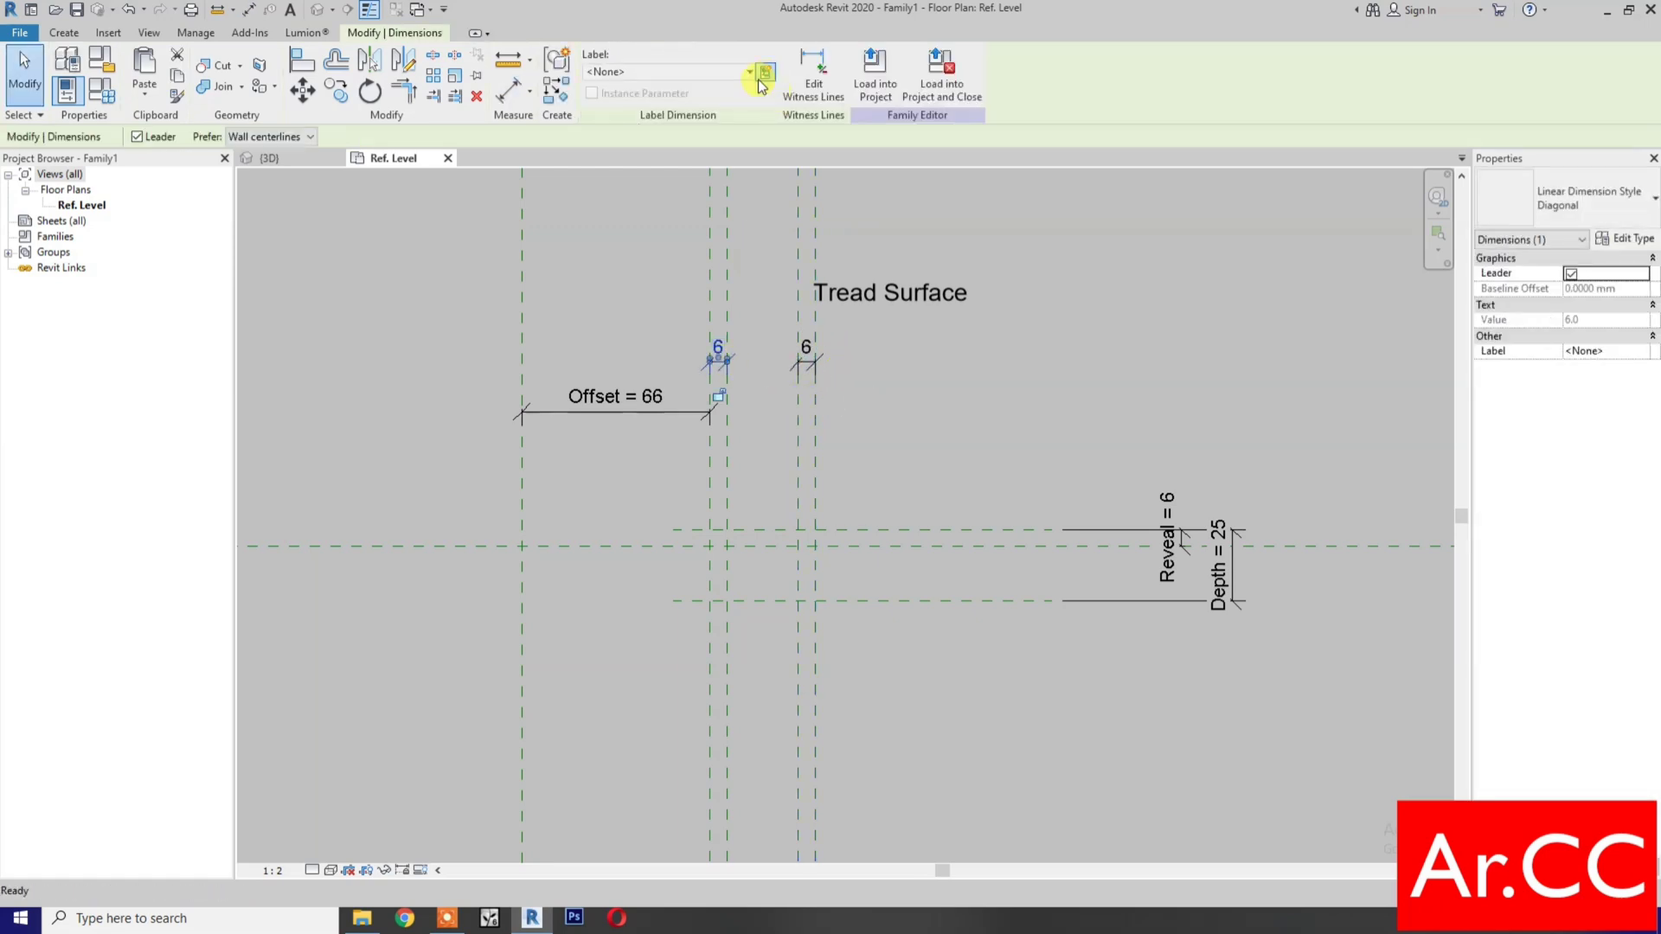
left_click(765, 72)
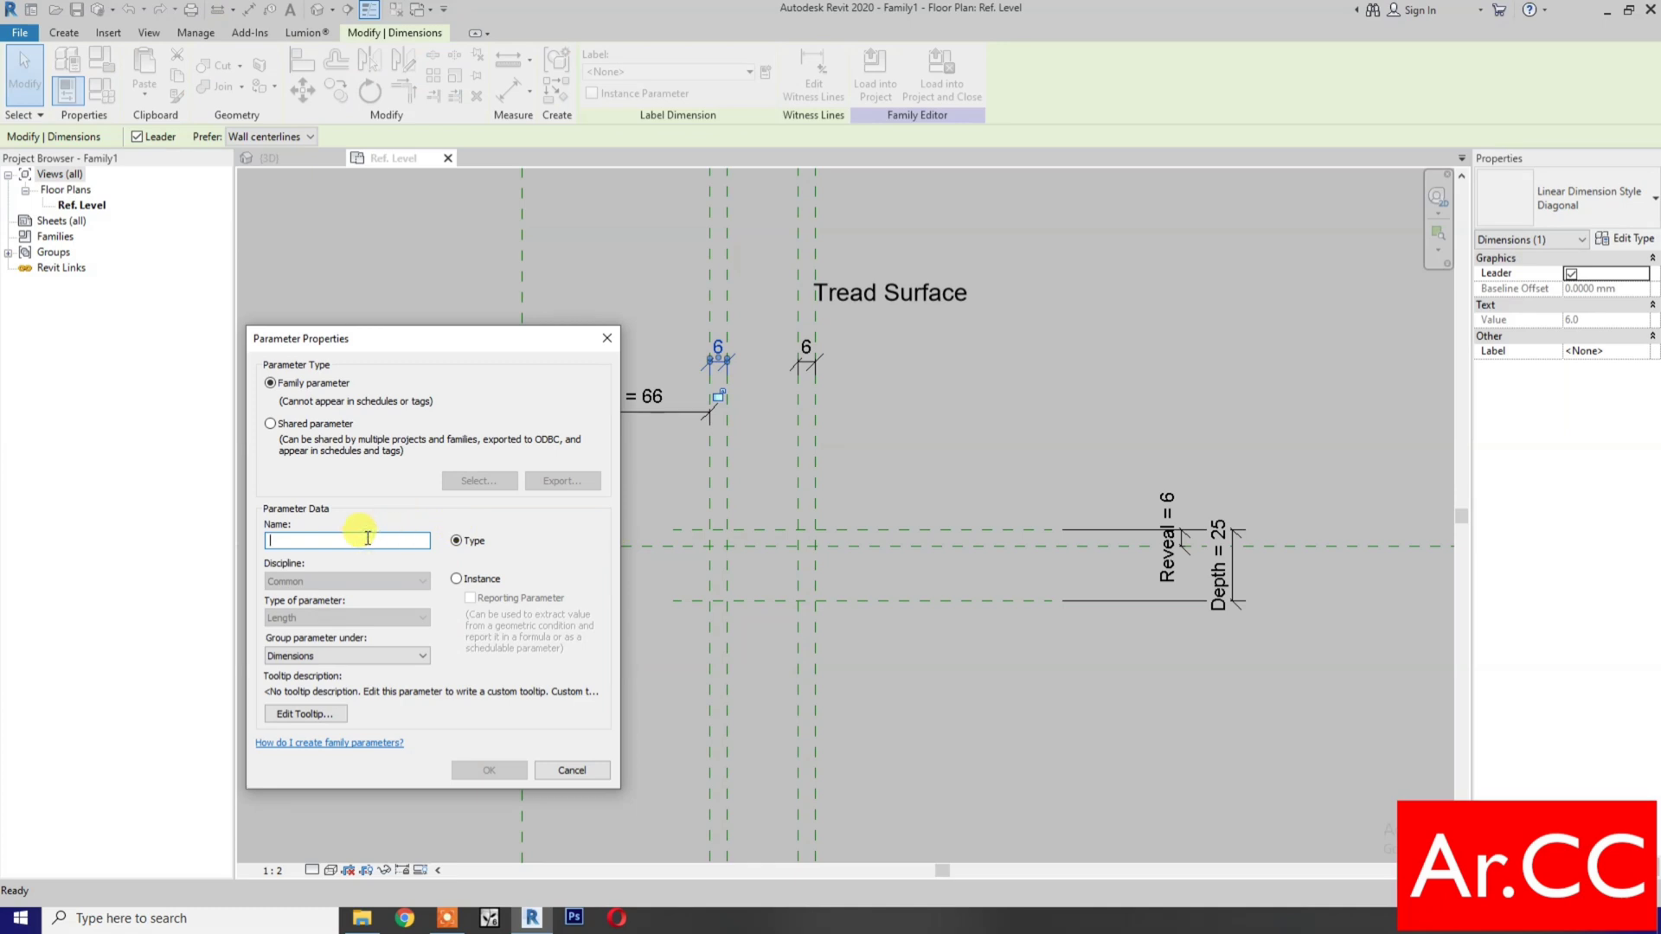
type("Thickness")
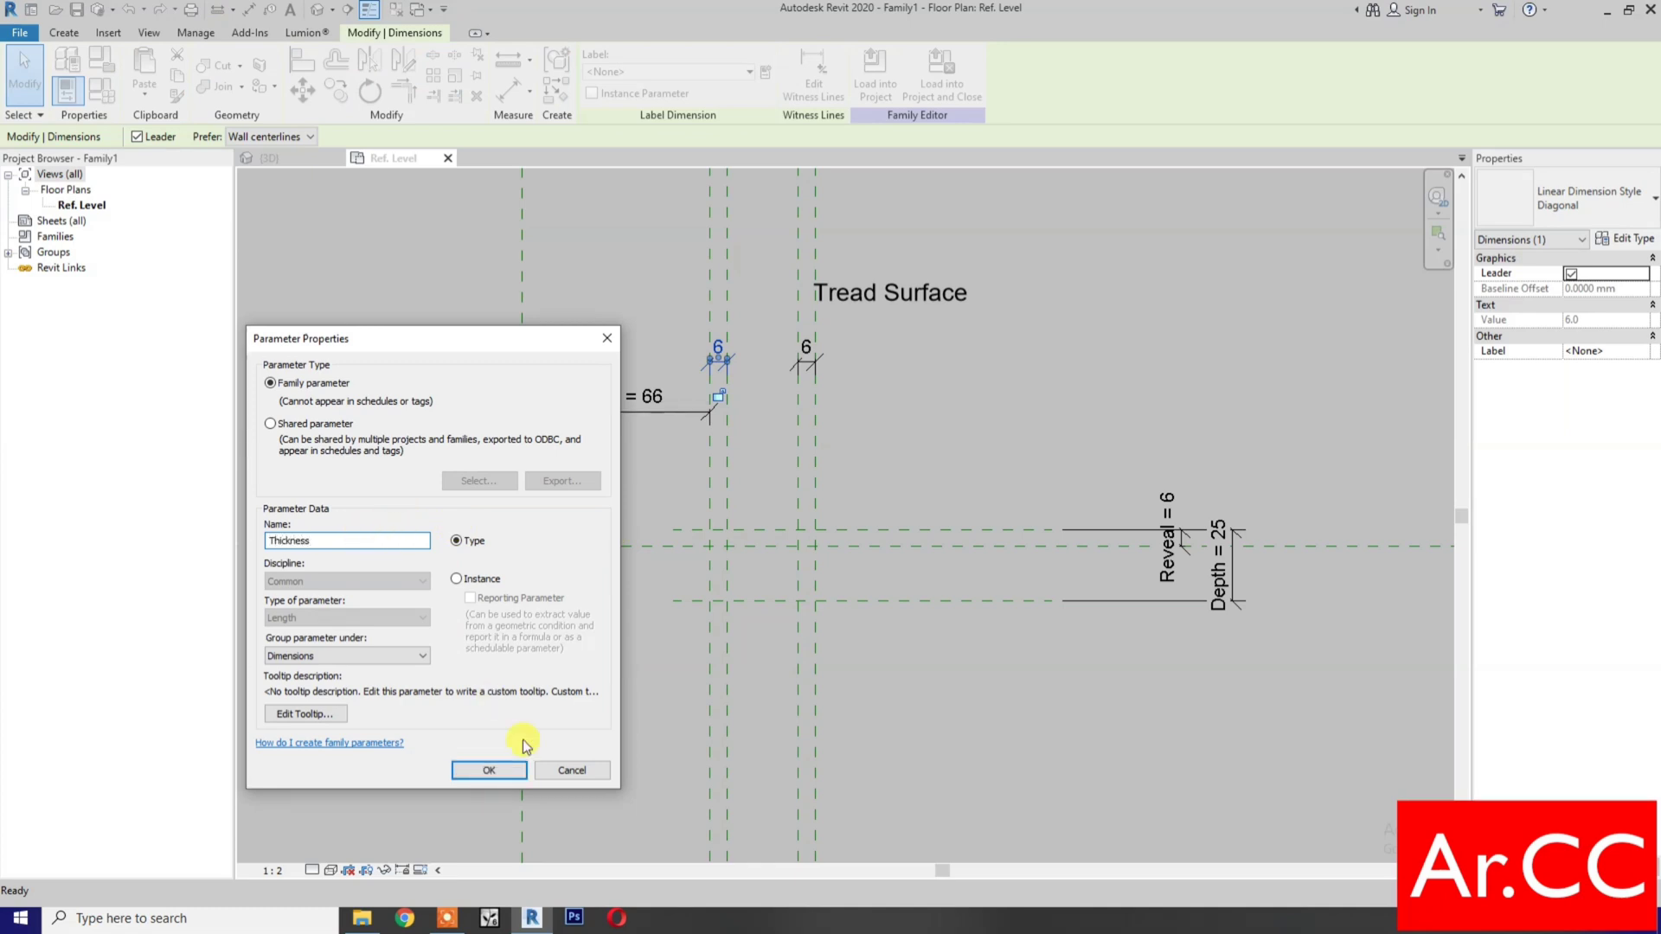
left_click(494, 770)
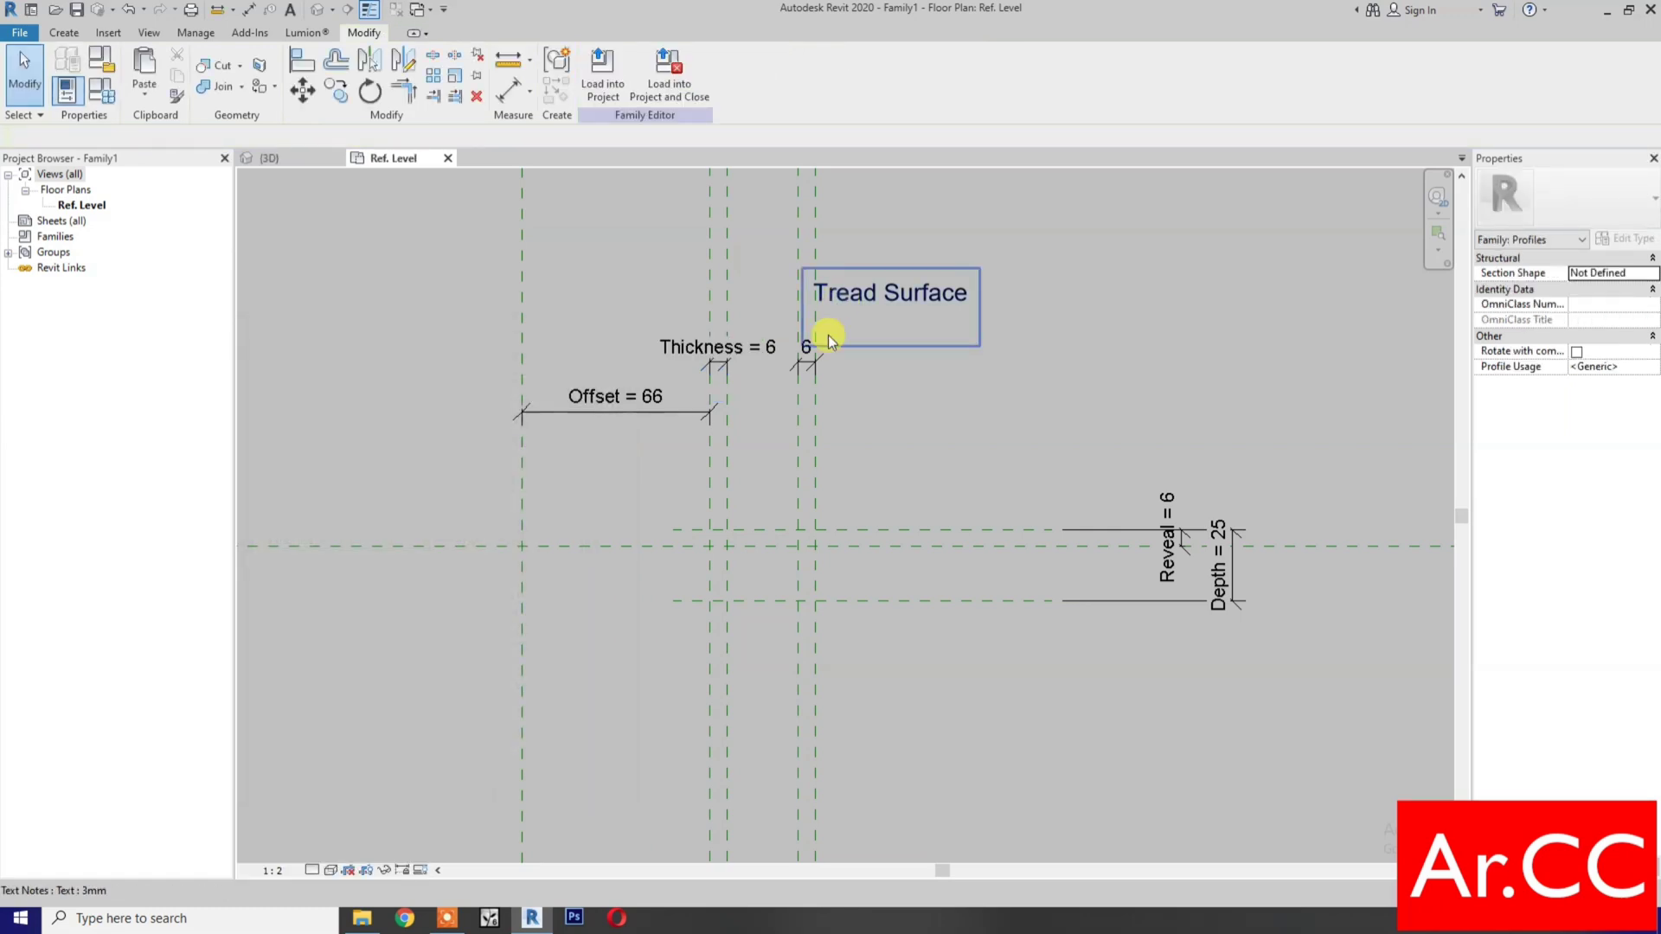
- Assign the existing Thickness parameter to the dimension across the right pair of strip planes
left_click(813, 355)
left_click(714, 72)
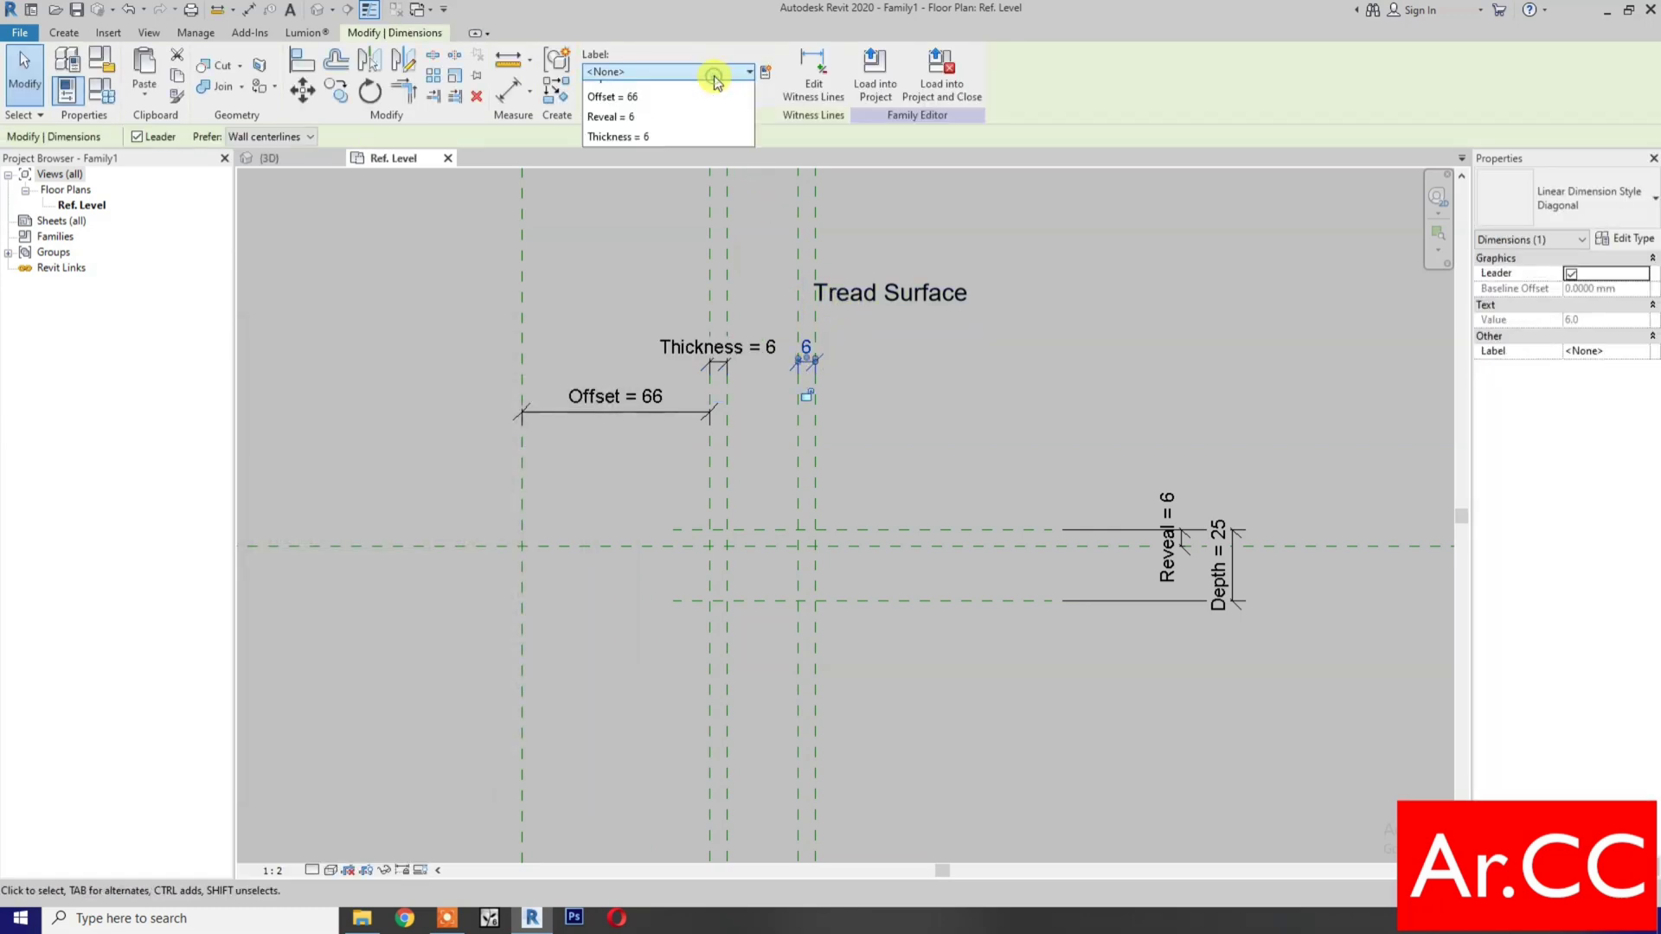
left_click(652, 191)
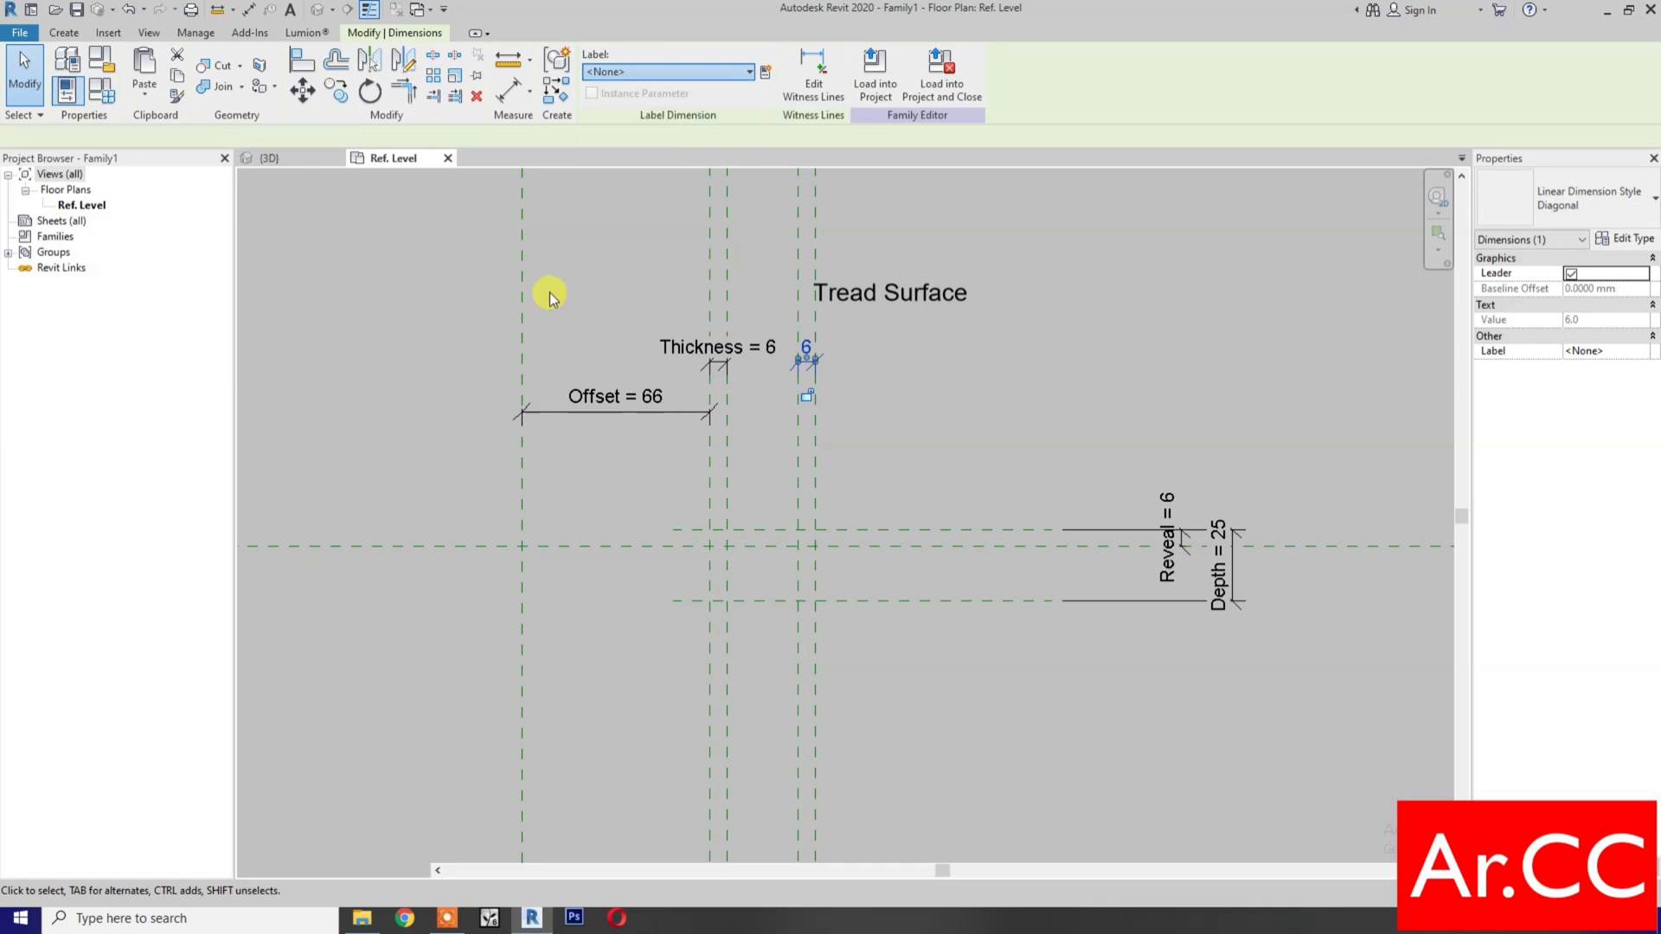
left_click(596, 278)
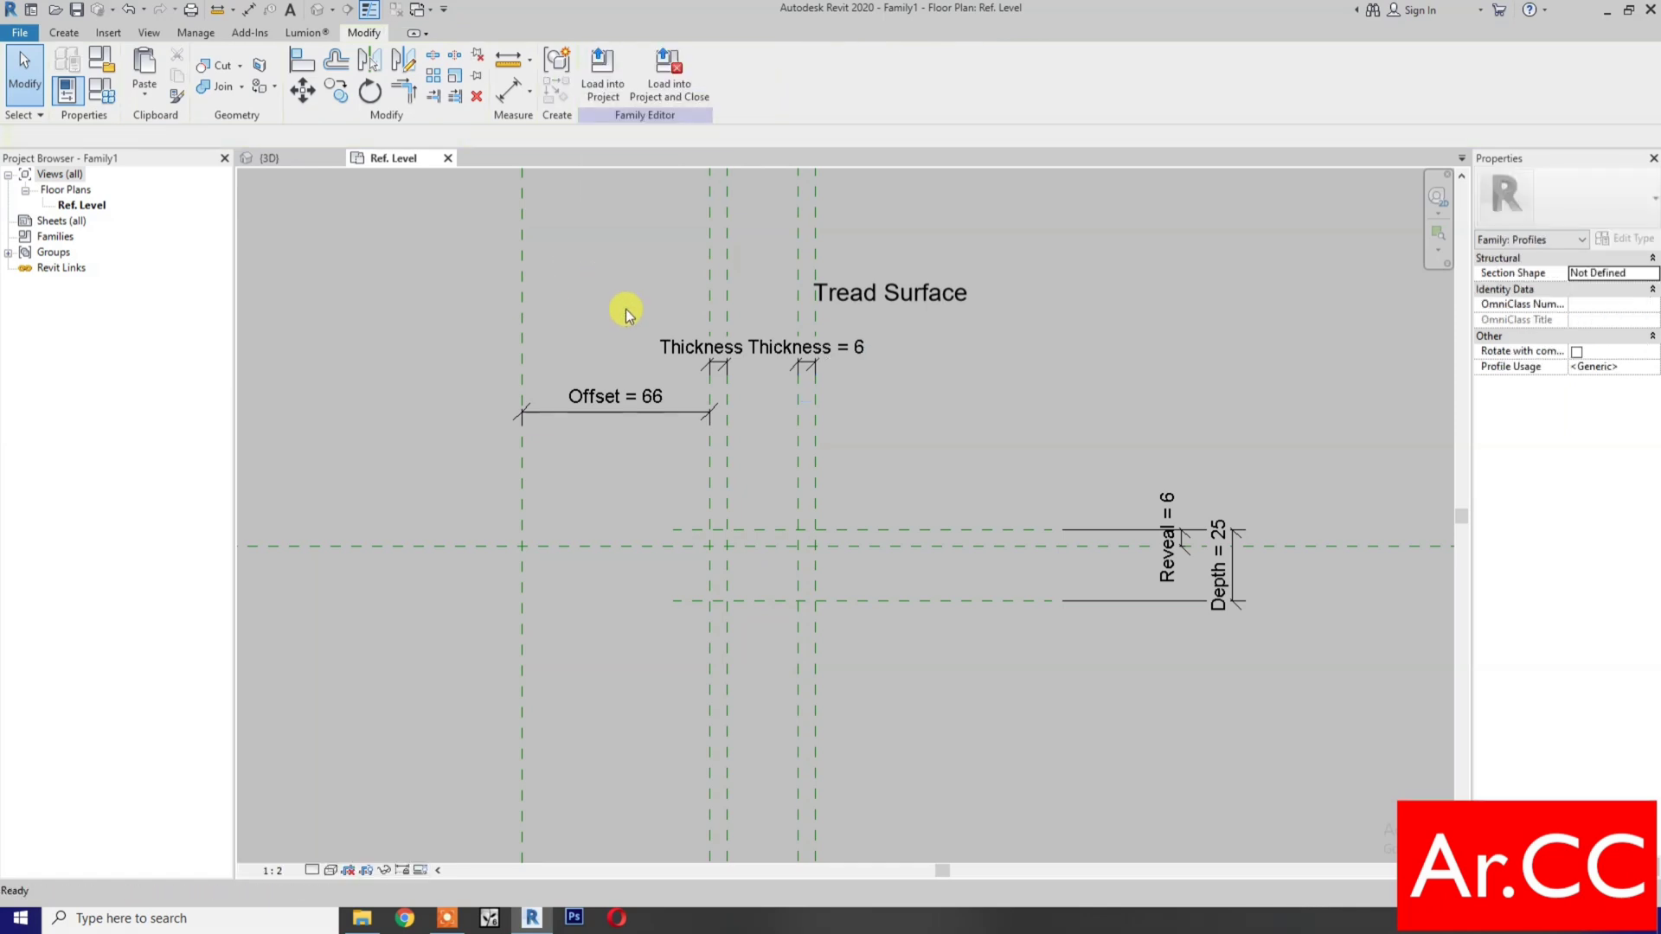
- Add an aligned dimension between the two inner strip planes, placed above the Thickness dimensions
key("d")
key("i")
left_click(728, 484)
left_click(796, 470)
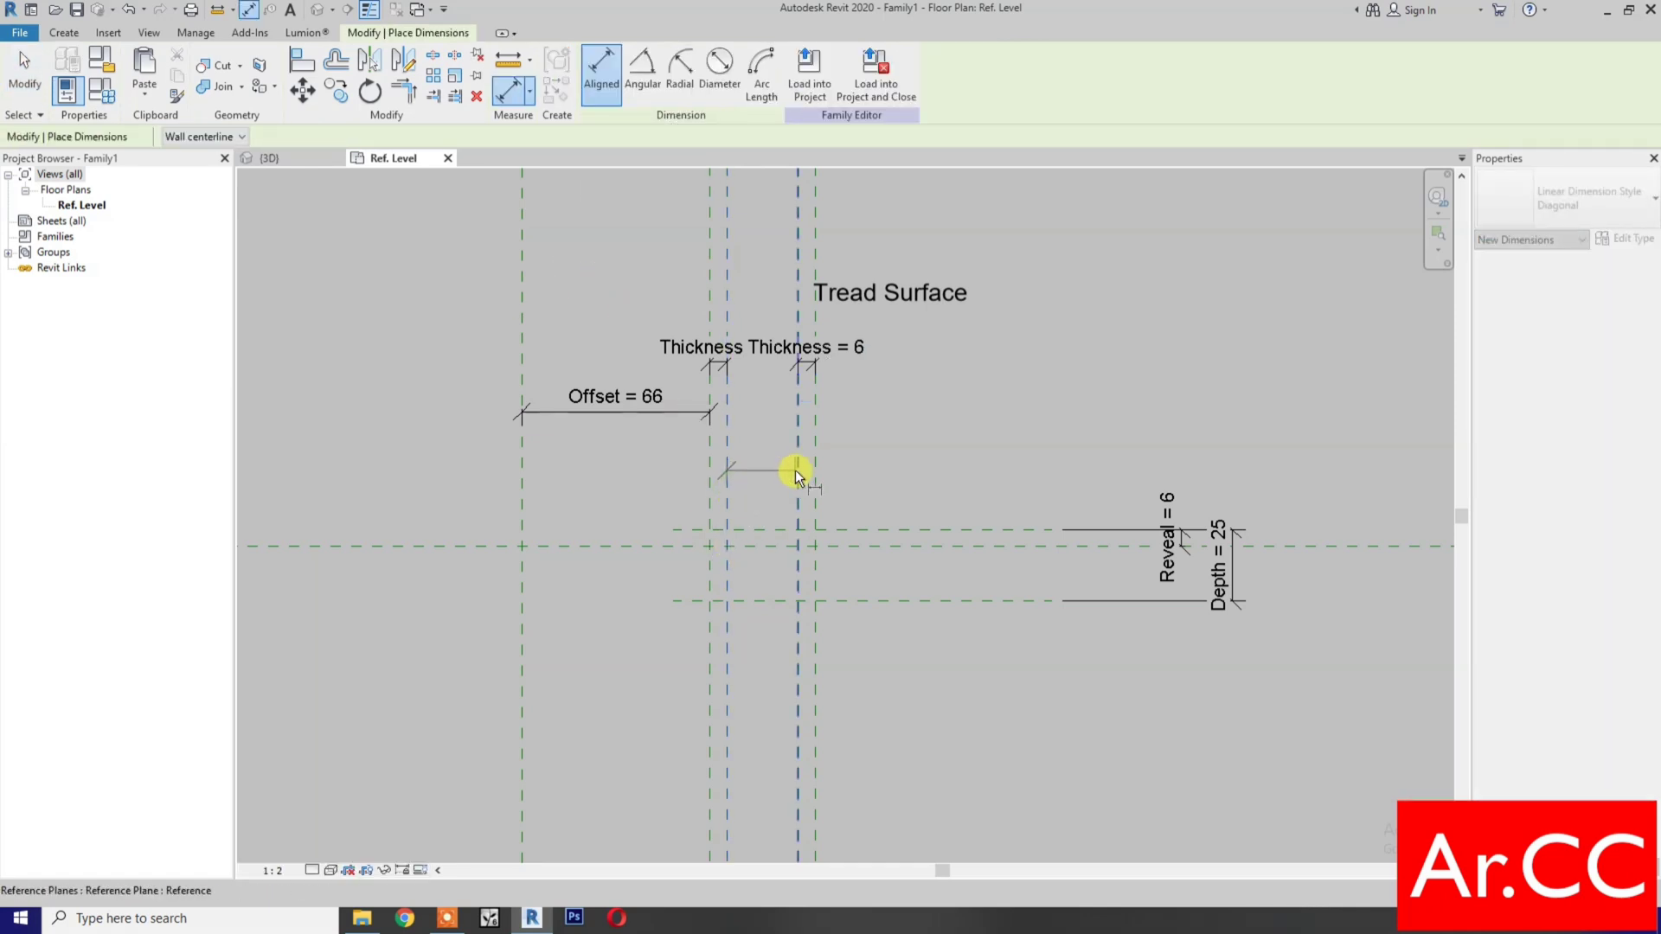
left_click(765, 257)
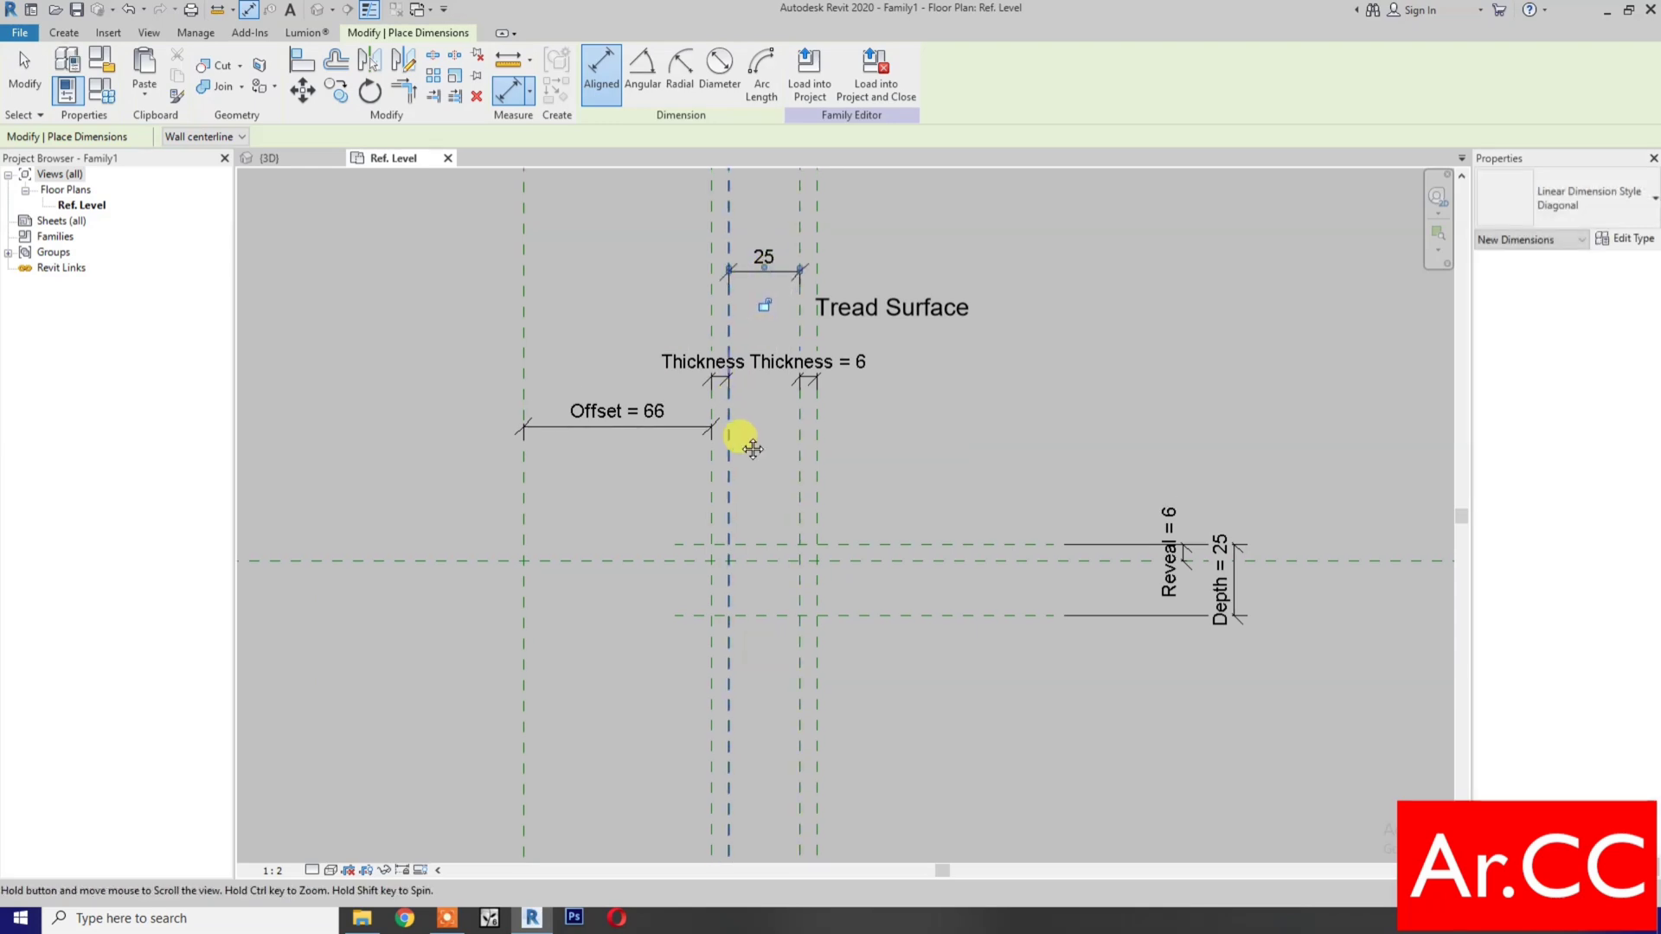
middle_click_drag(736, 262, 746, 327)
key("Escape")
key("Escape")
- Label the dimension between the two inner strip planes with a new type parameter named Gap
left_click(769, 340)
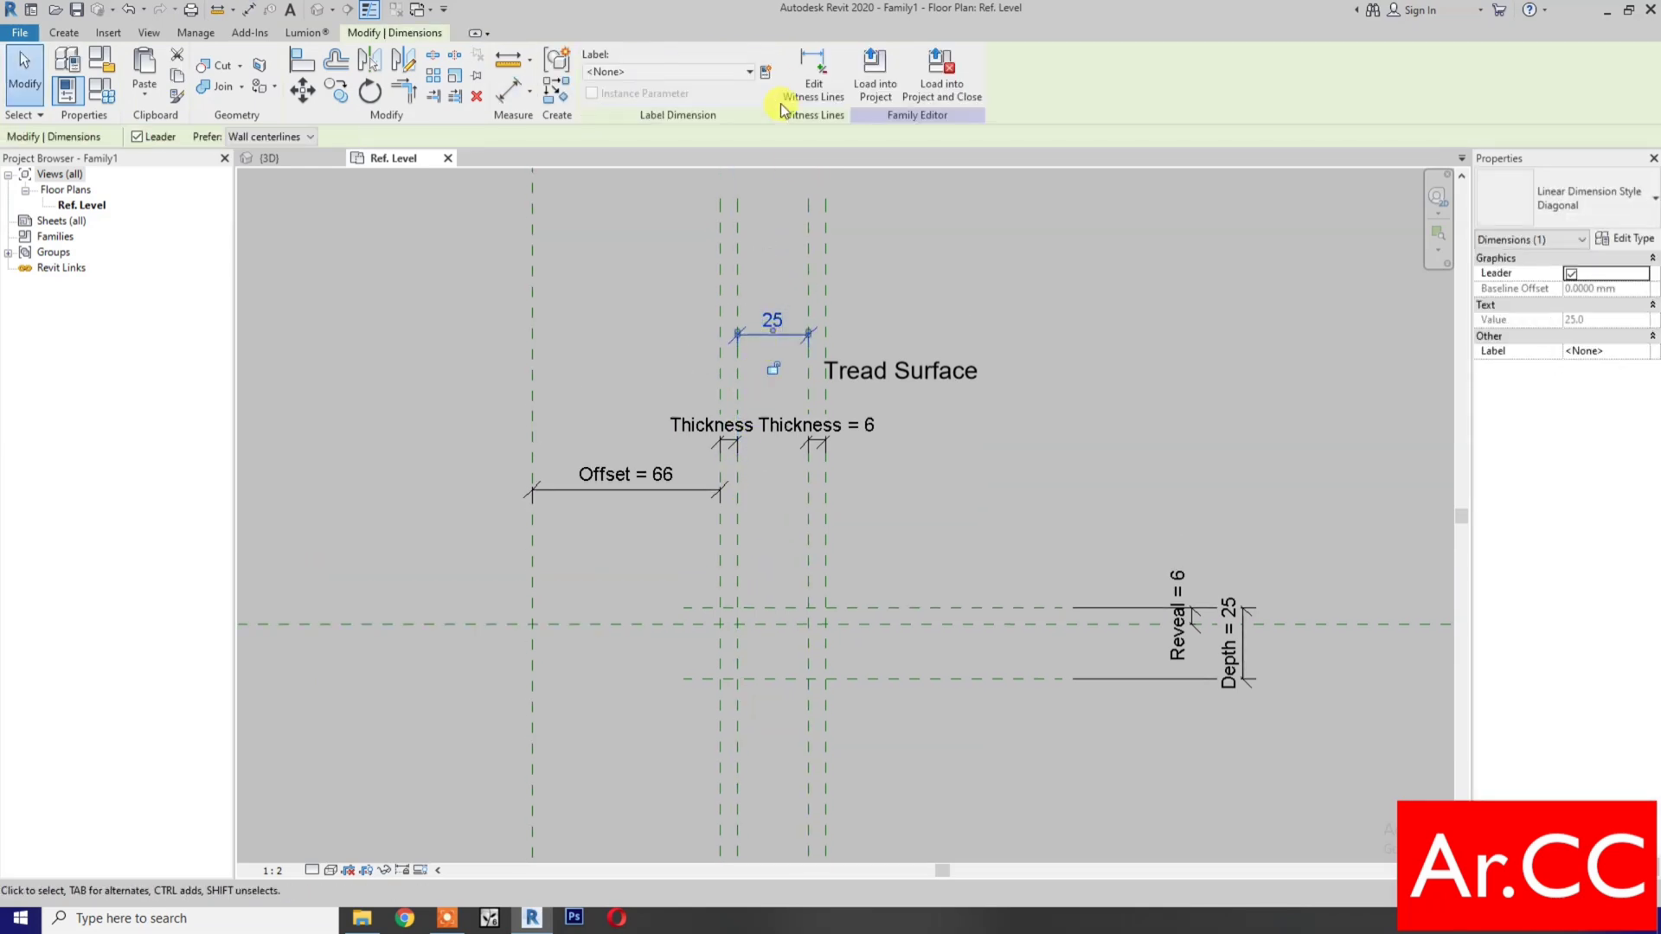
left_click(768, 73)
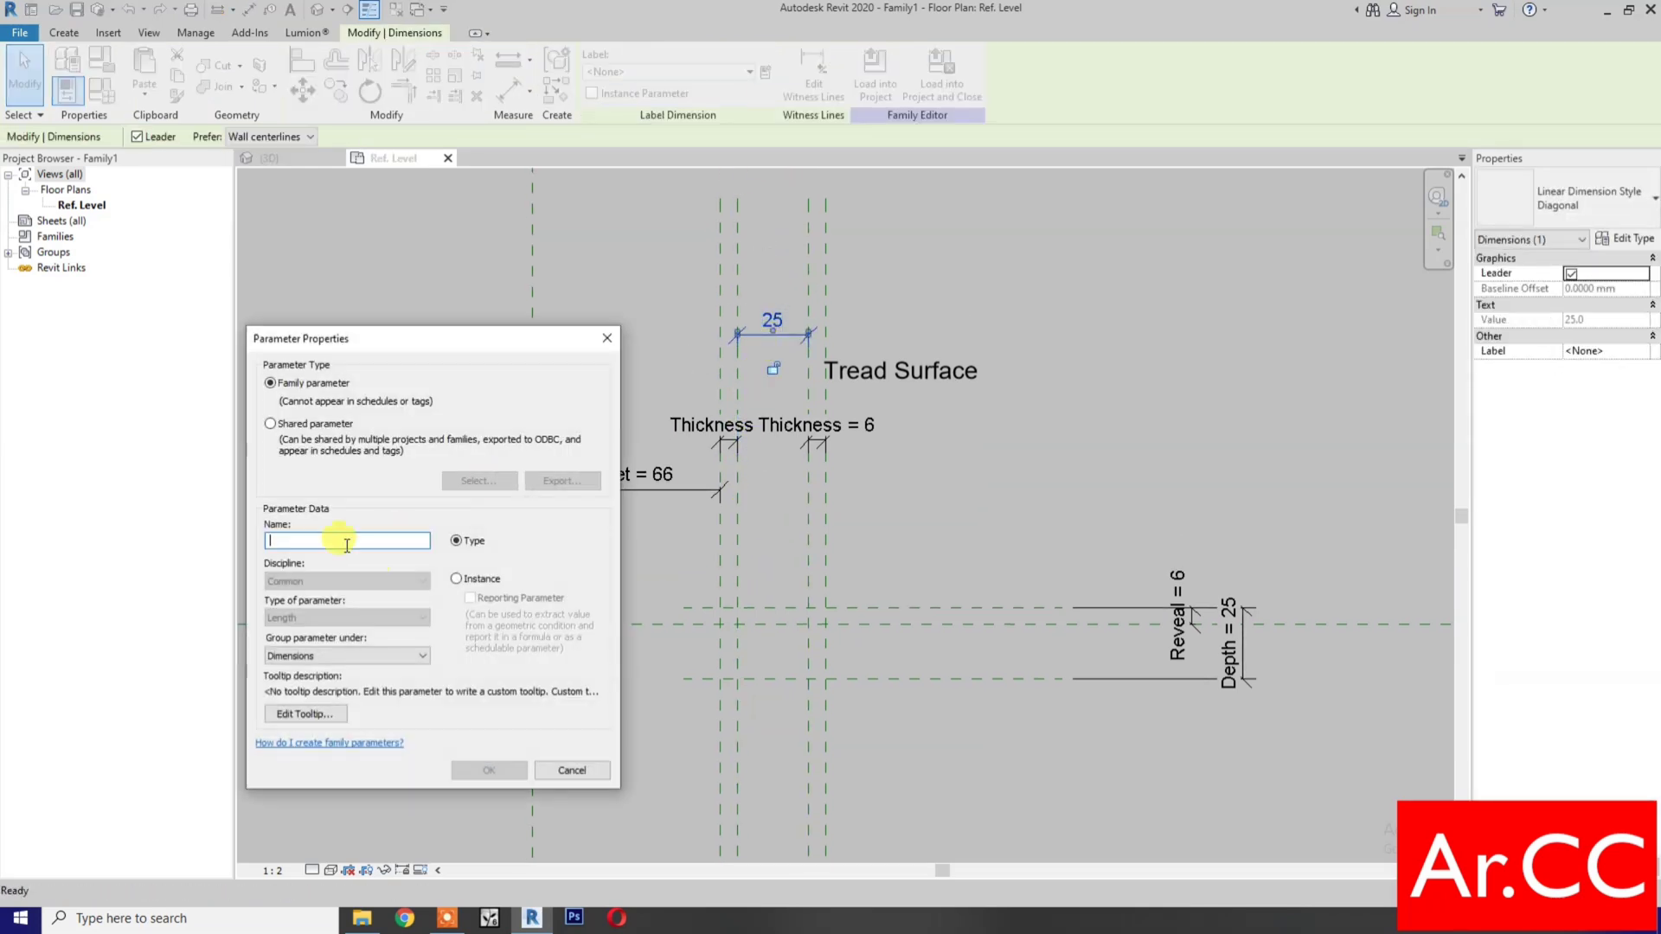
type("Gap")
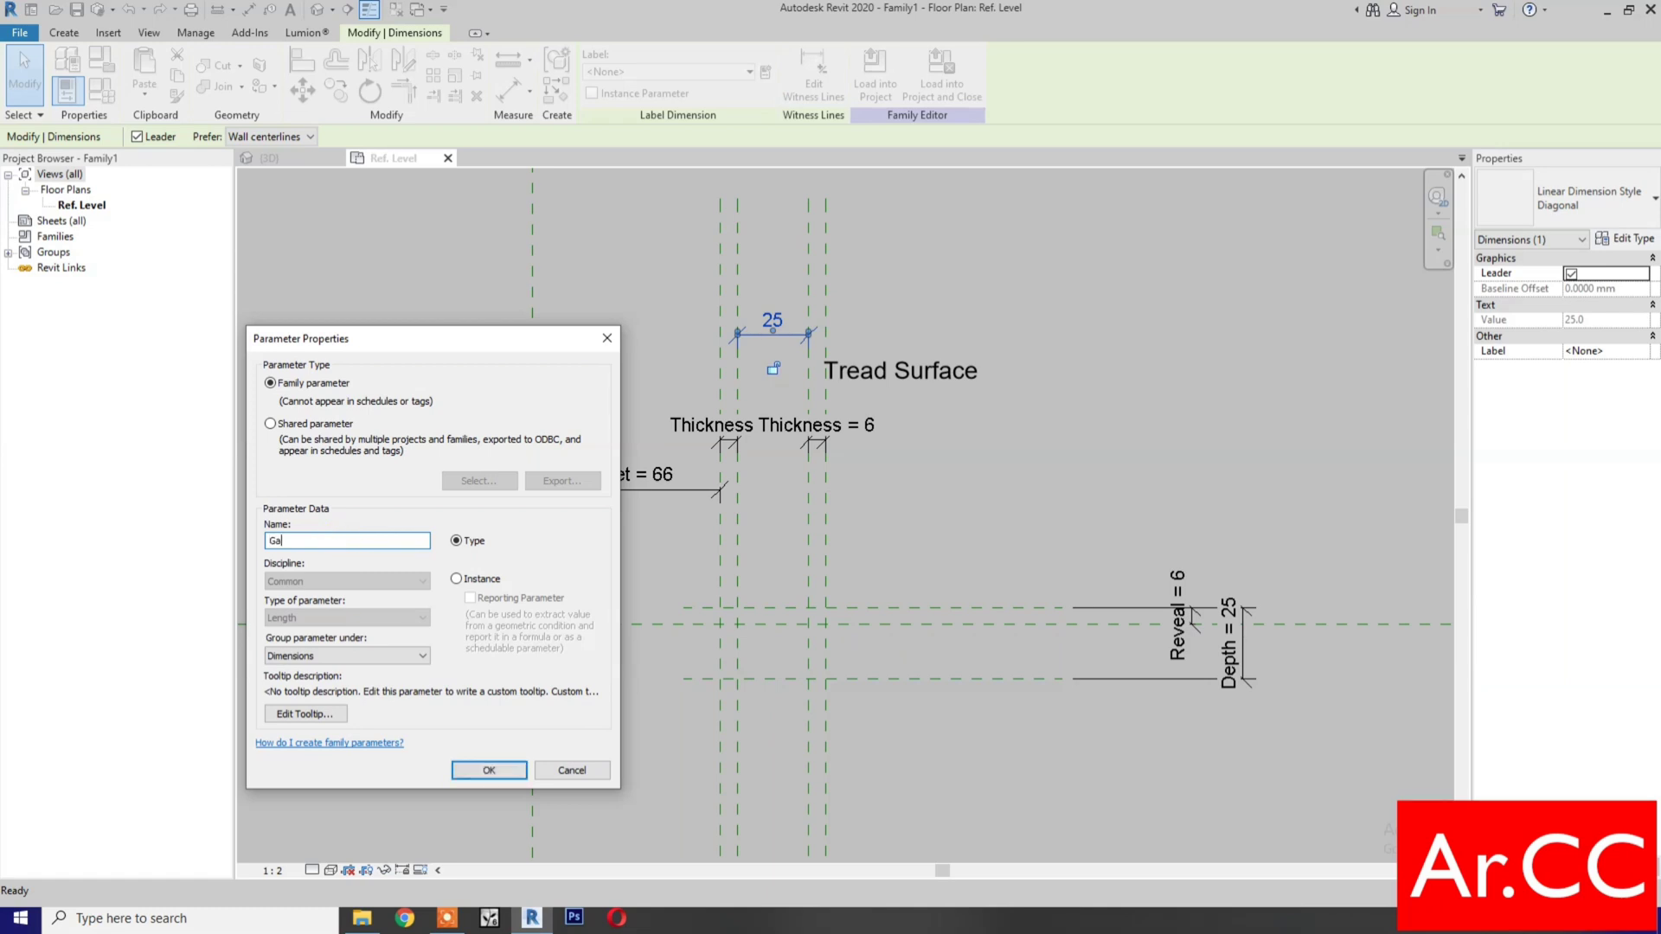
left_click(486, 769)
left_click(467, 751)
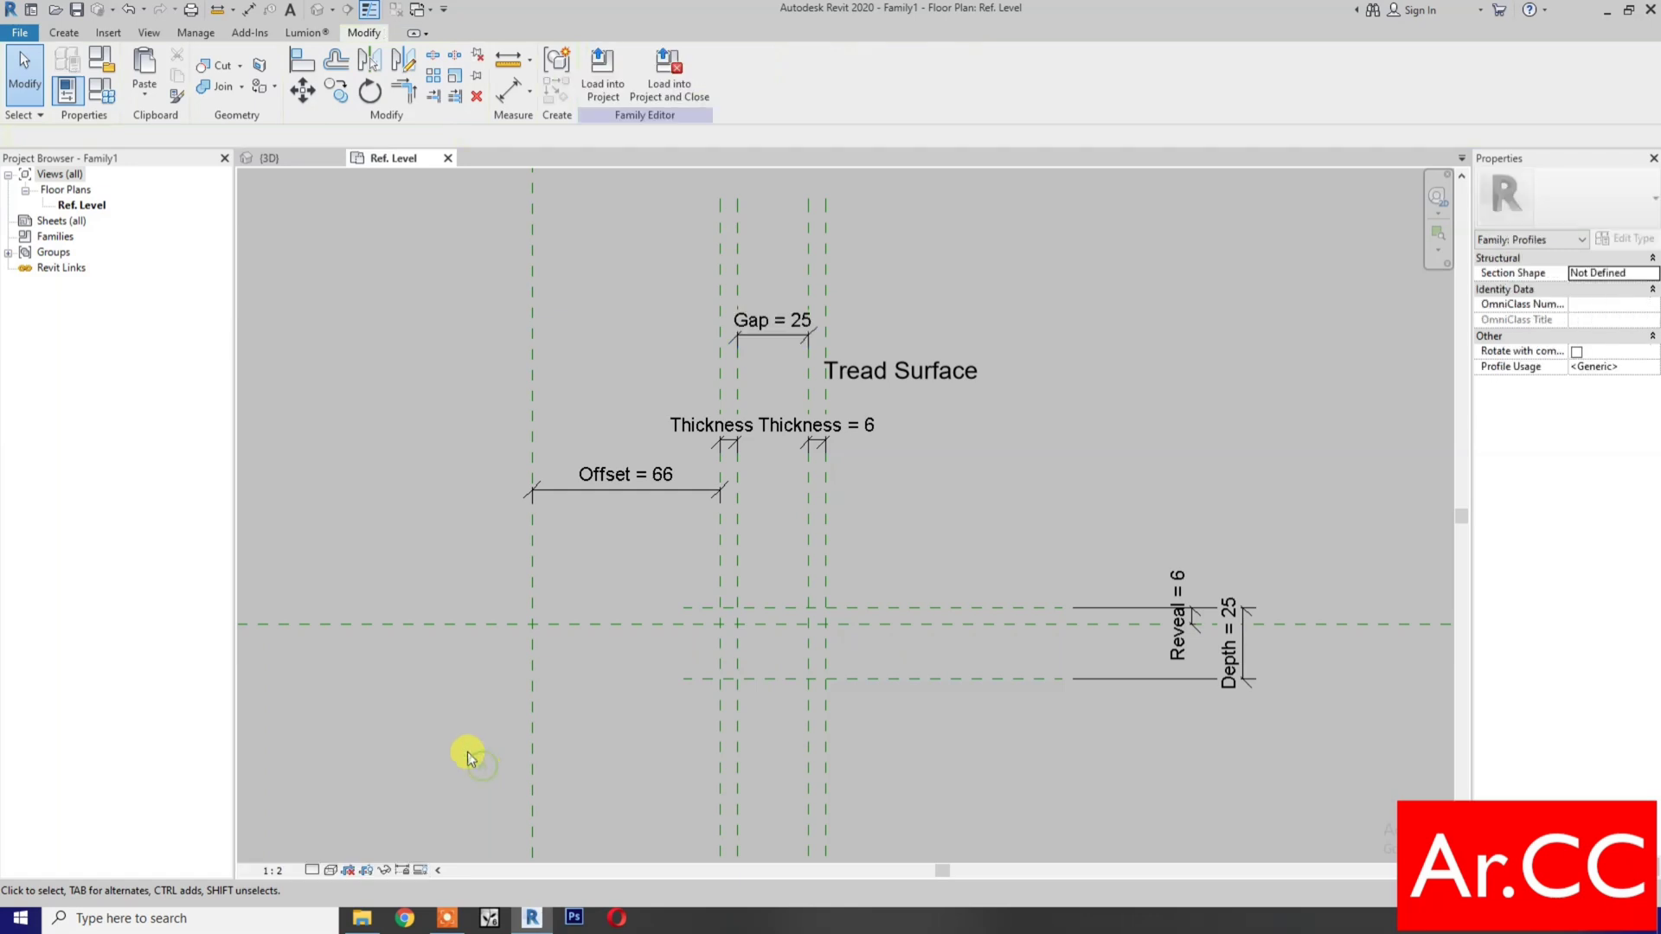
- In the family types, move the Offset parameter to the first place in the Dimensions group
middle_click_drag(467, 751, 745, 659)
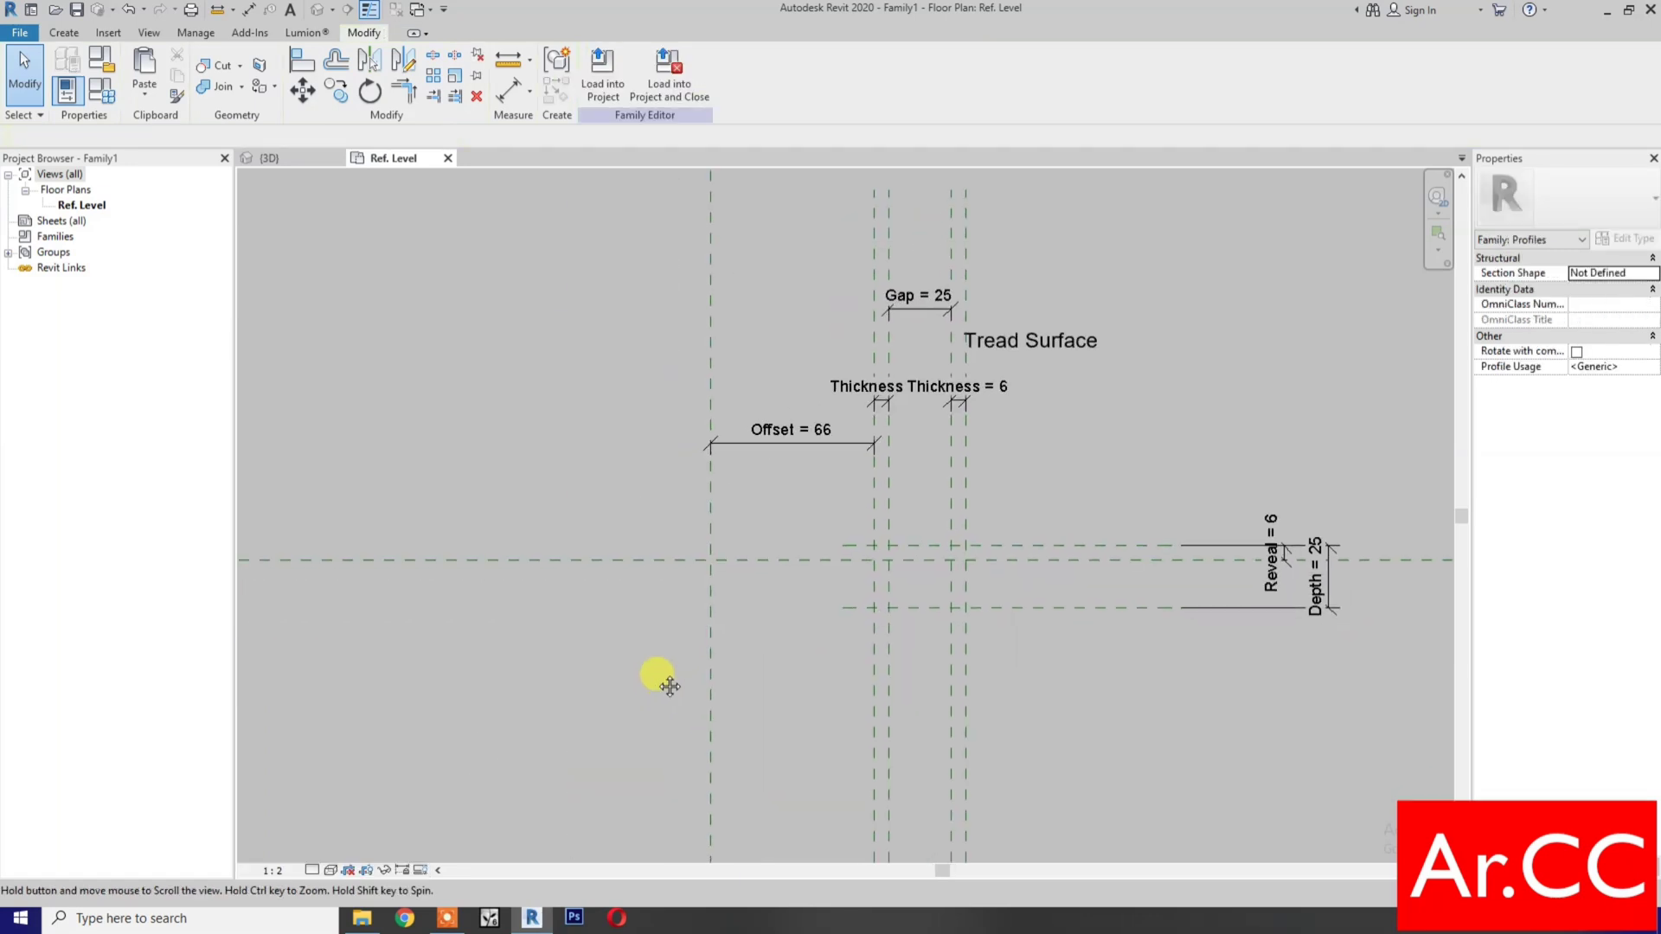
left_click(107, 102)
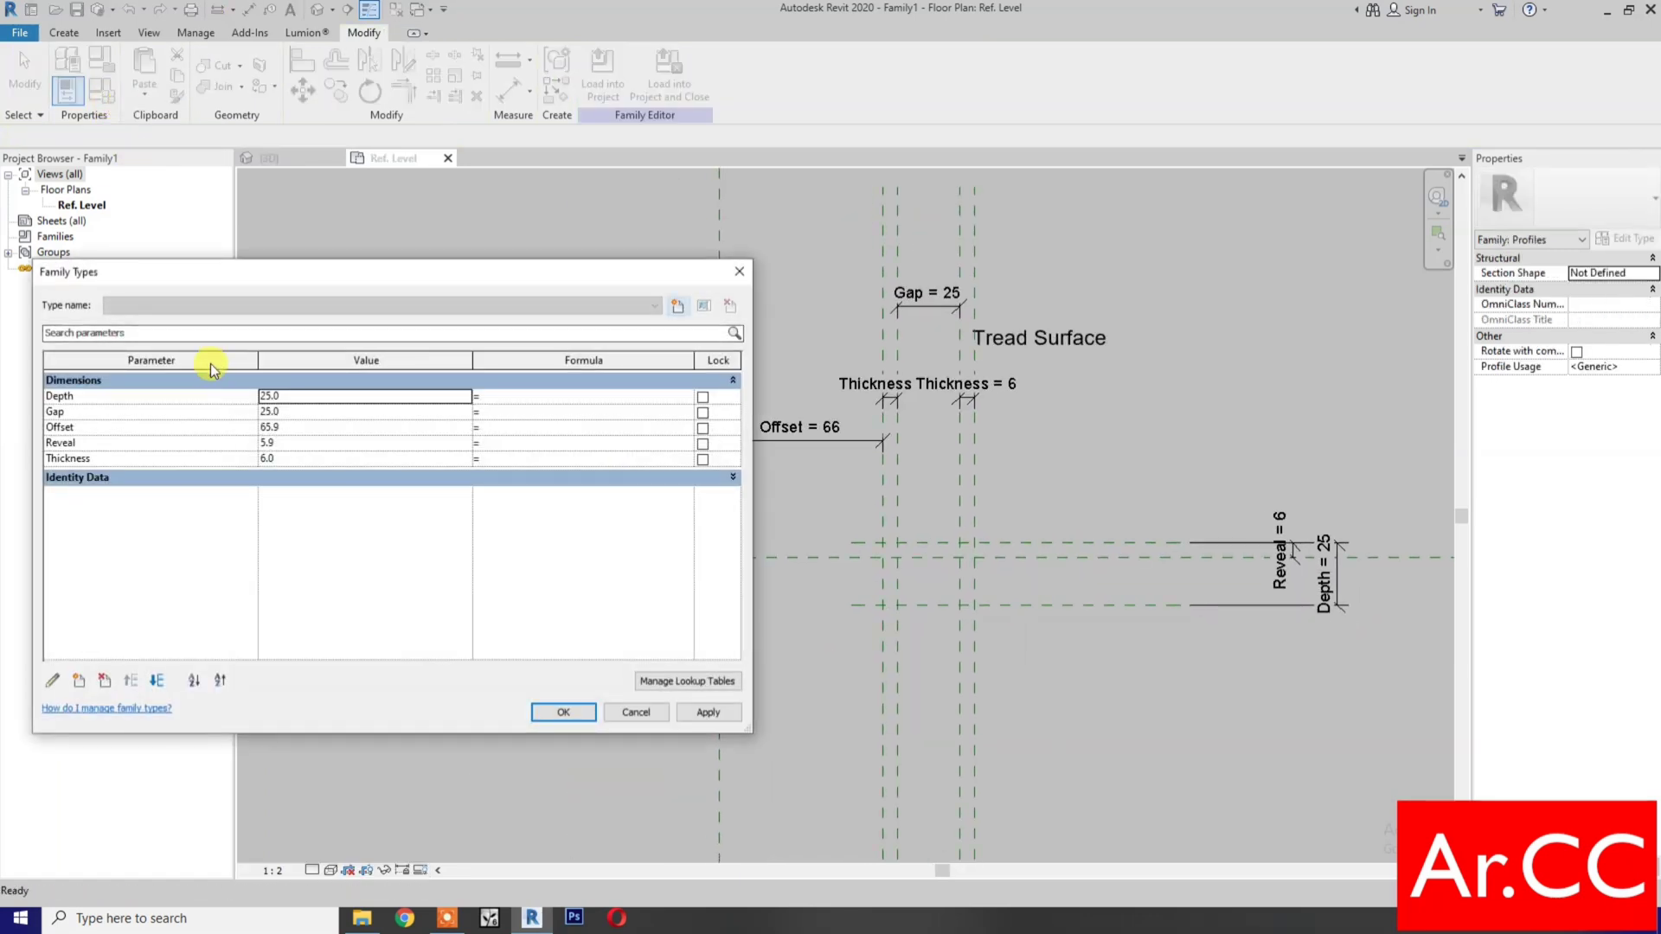
left_click(145, 430)
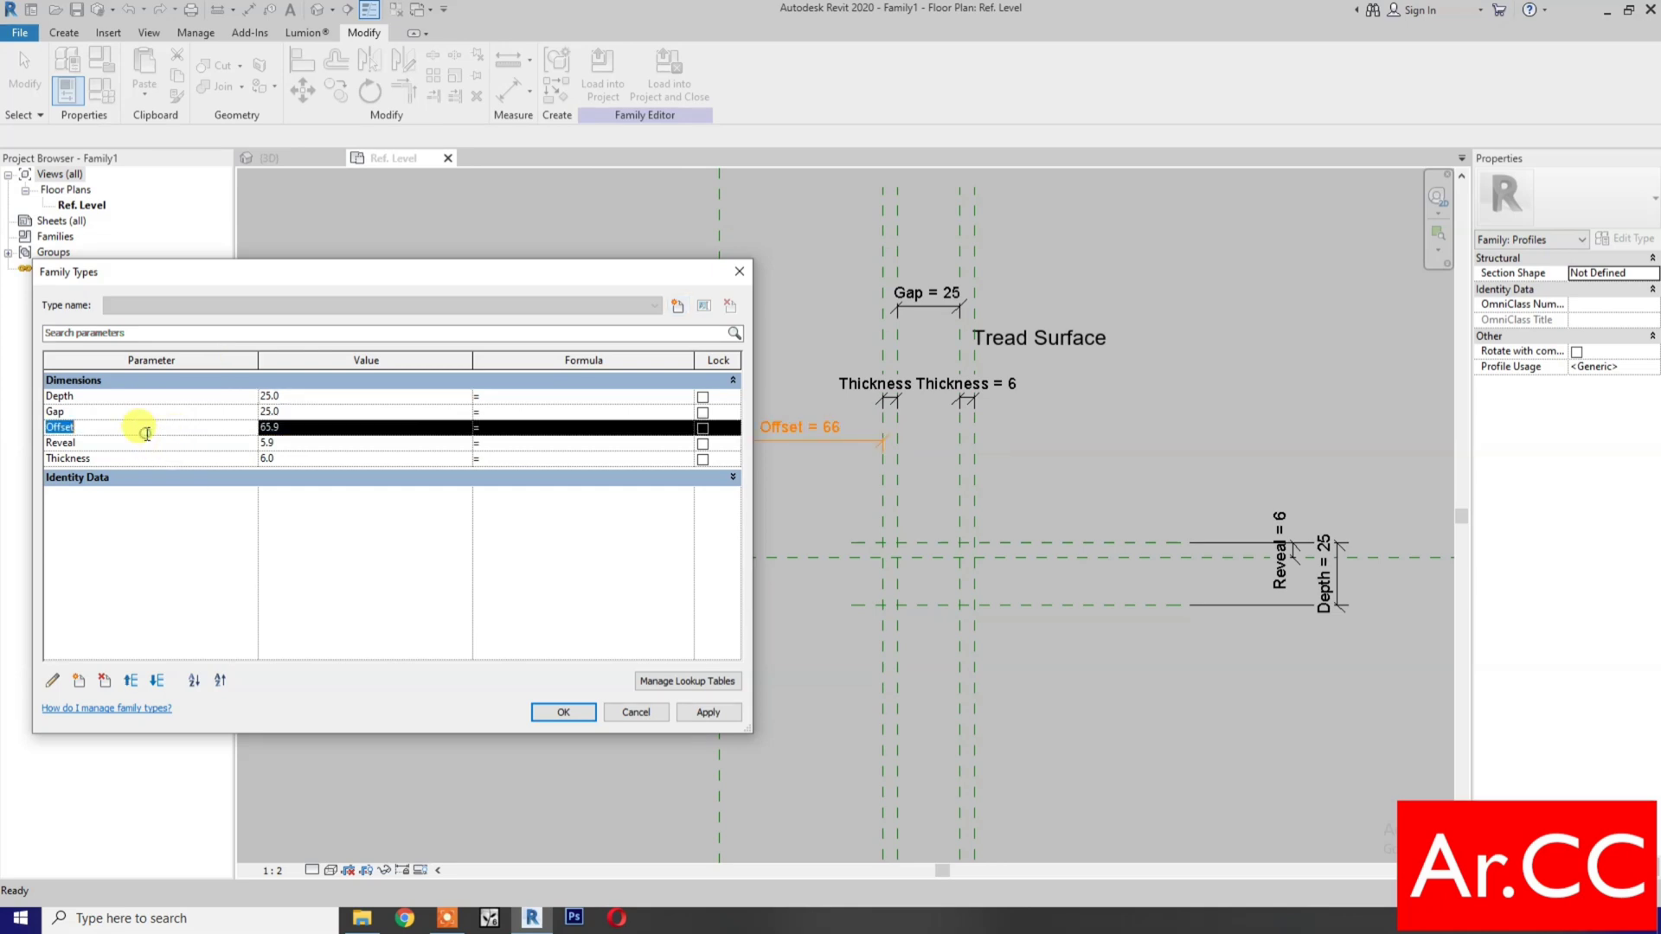
left_click(126, 686)
left_click(126, 687)
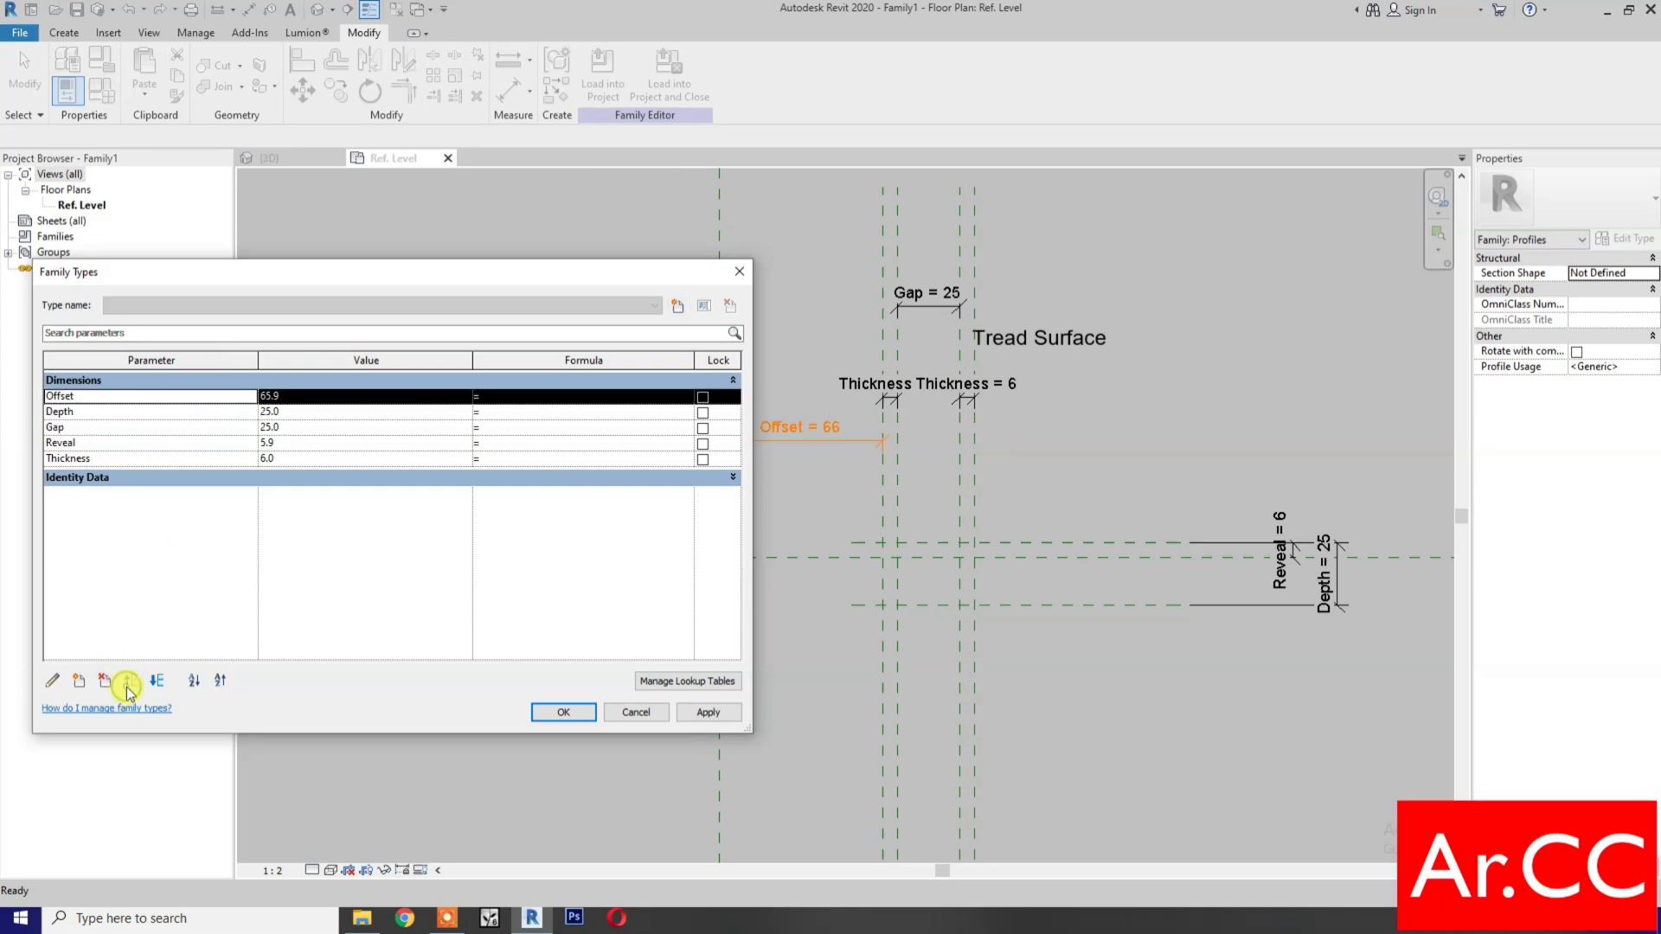
- Set the Offset parameter to 25 mm and apply it to the reference planes
left_click(325, 396)
type("2")
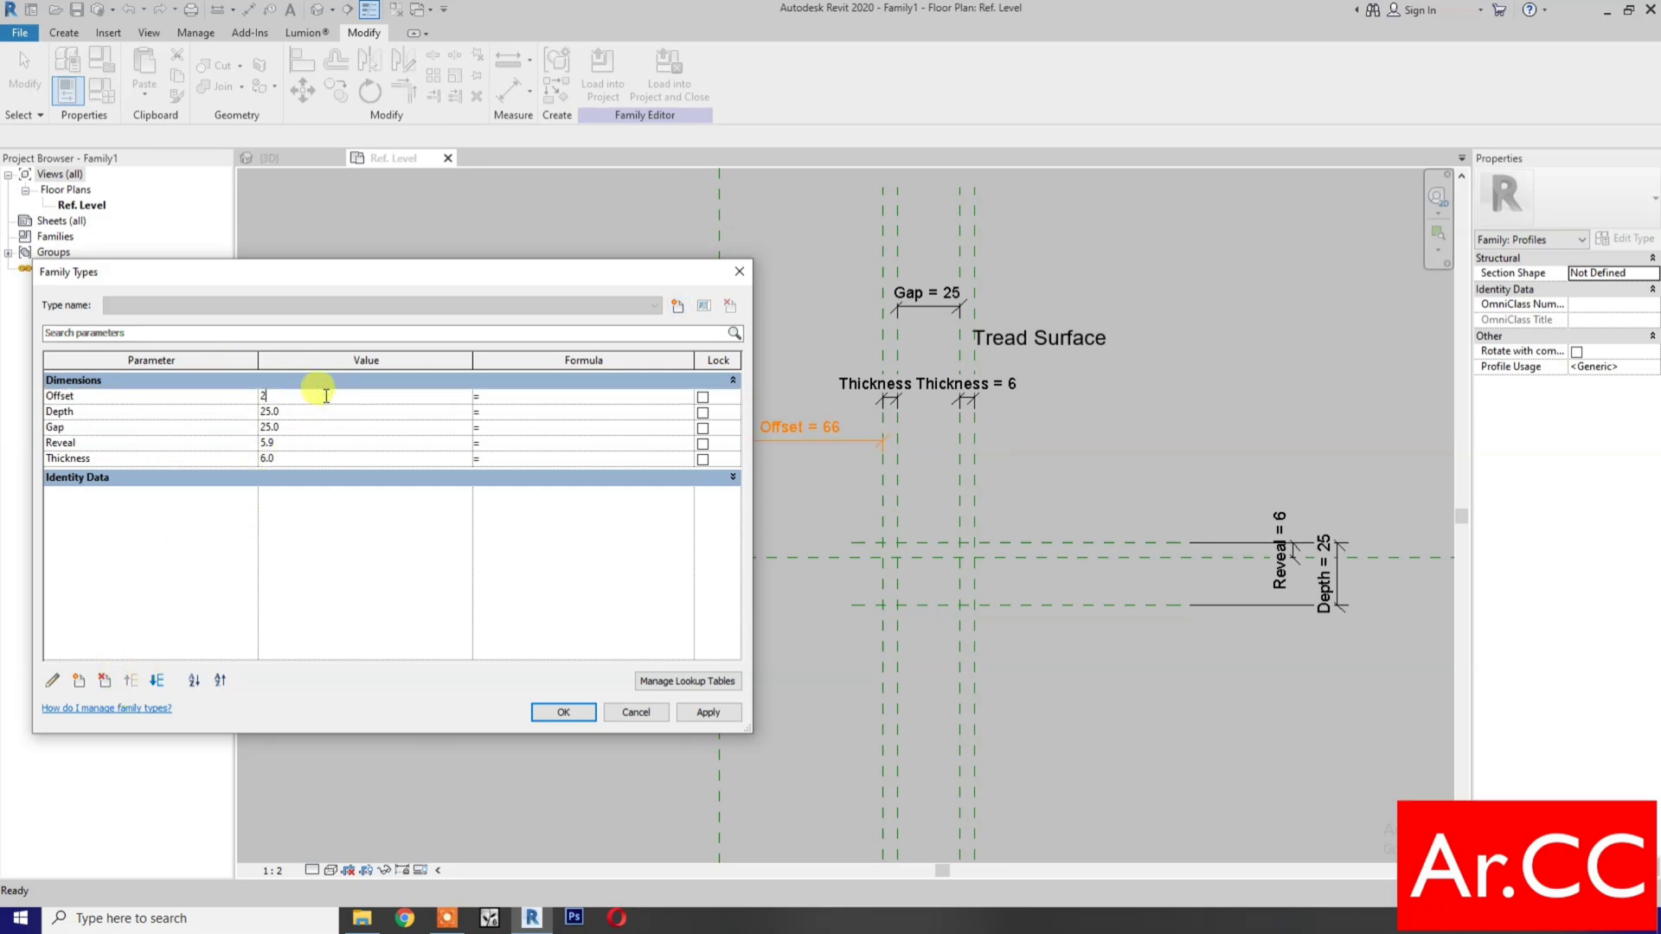
type("5")
left_click(706, 730)
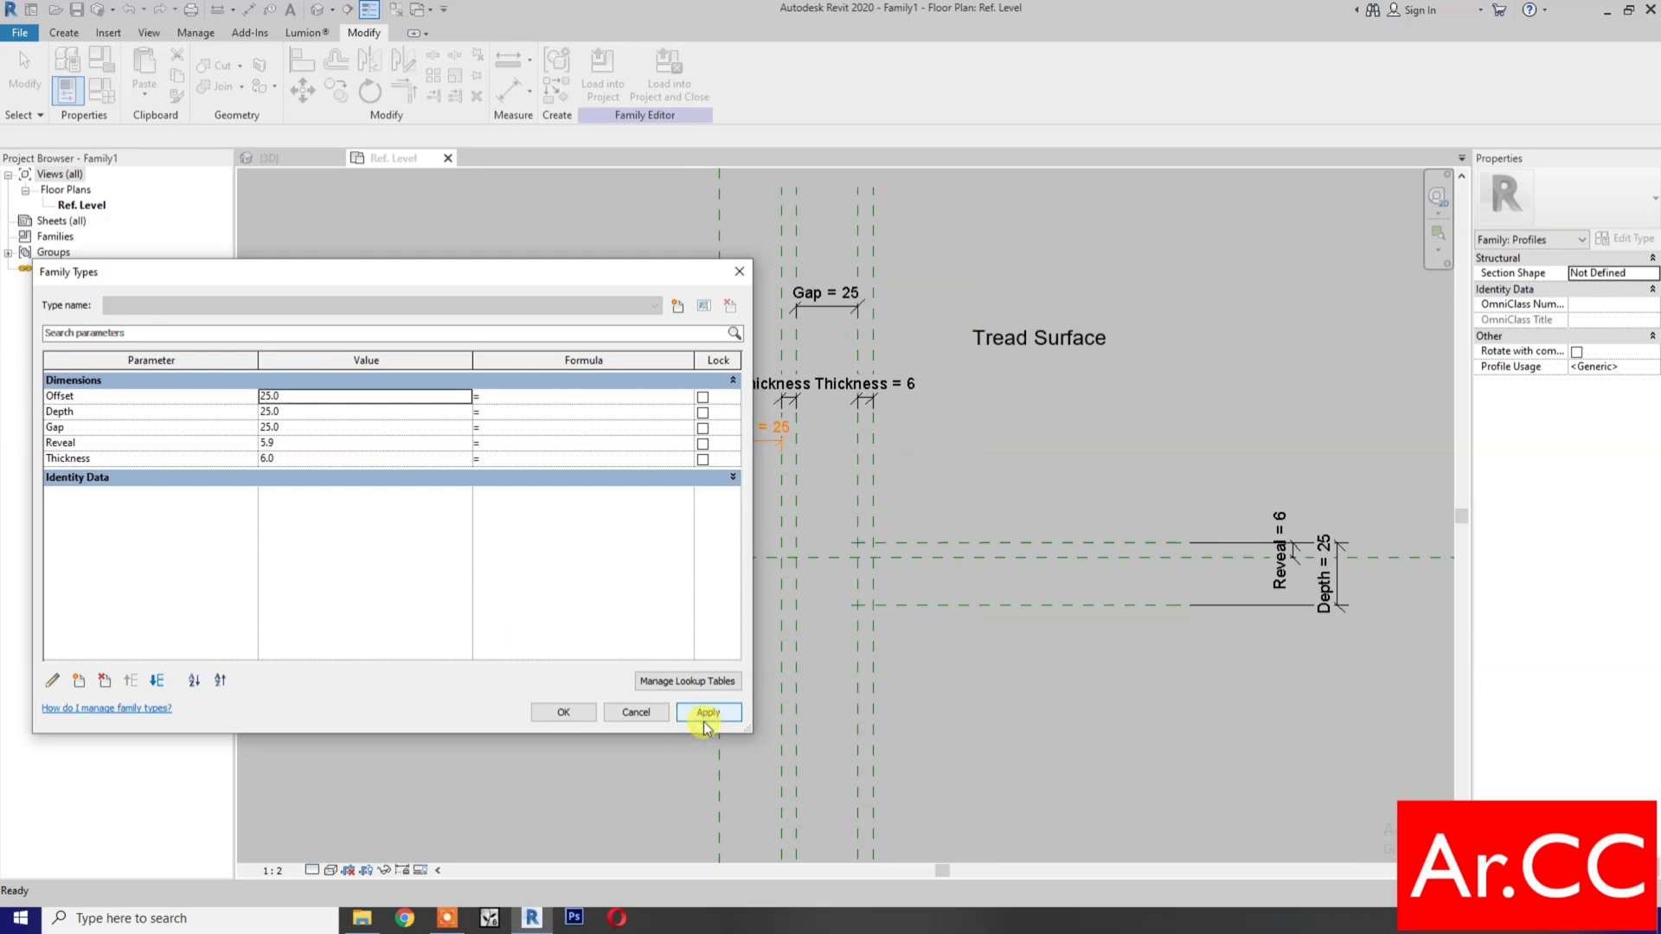
- Set the Depth parameter to 10 mm and Reveal to 3 mm, and apply the values
left_click(335, 413)
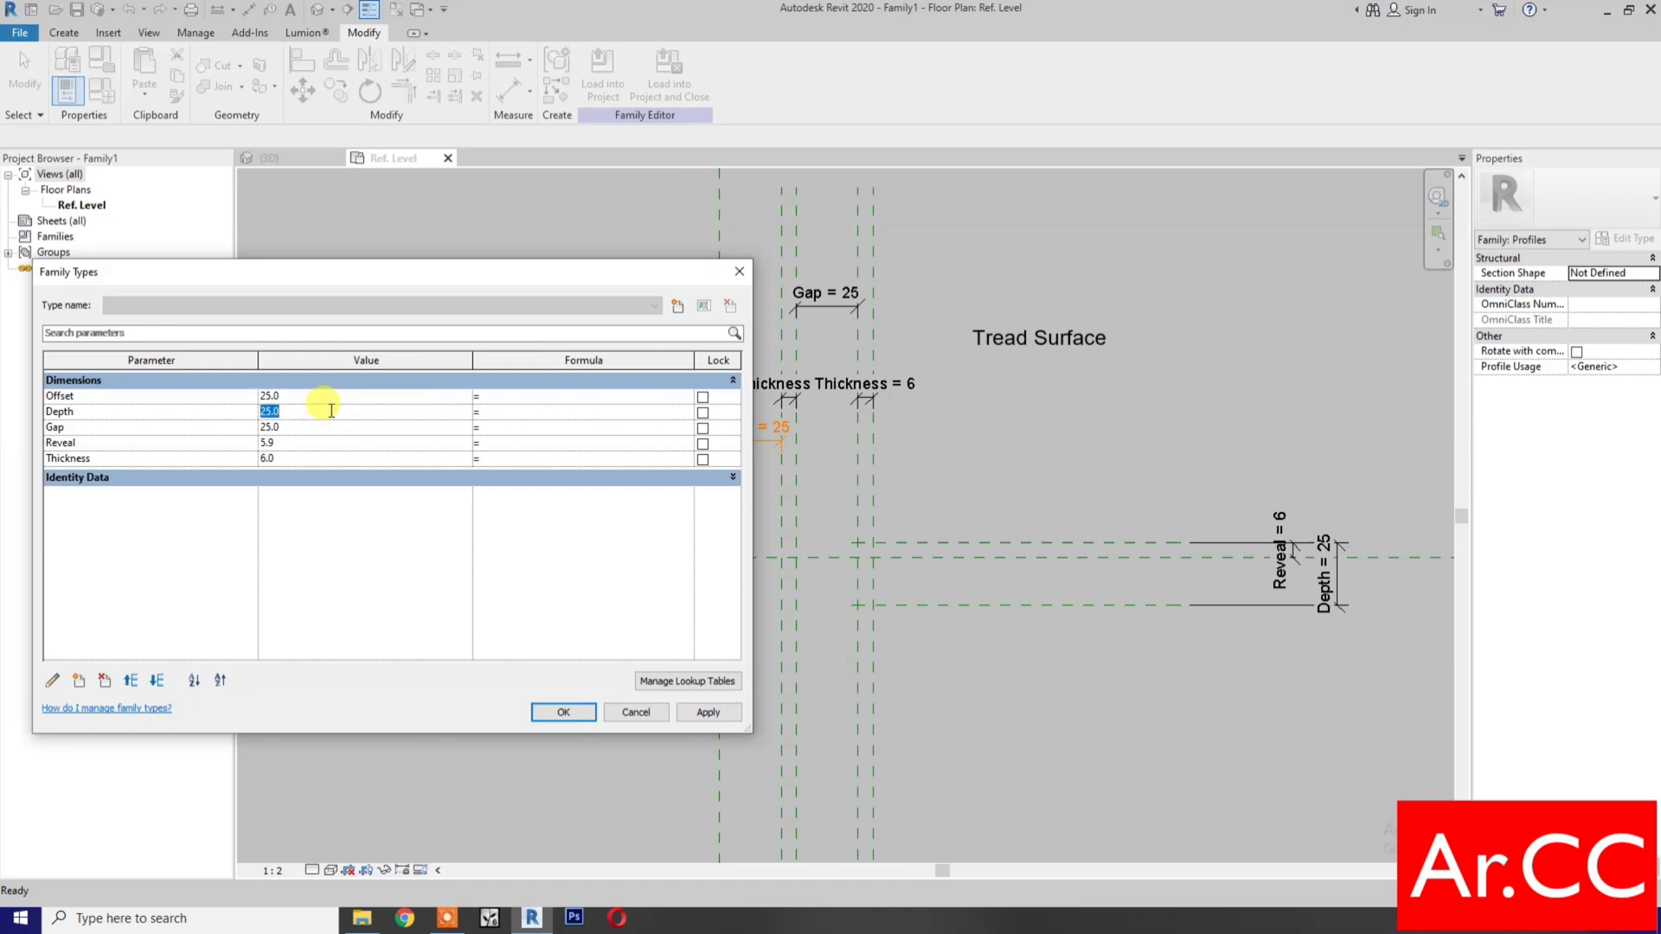
left_click_drag(330, 410, 259, 429)
type("1")
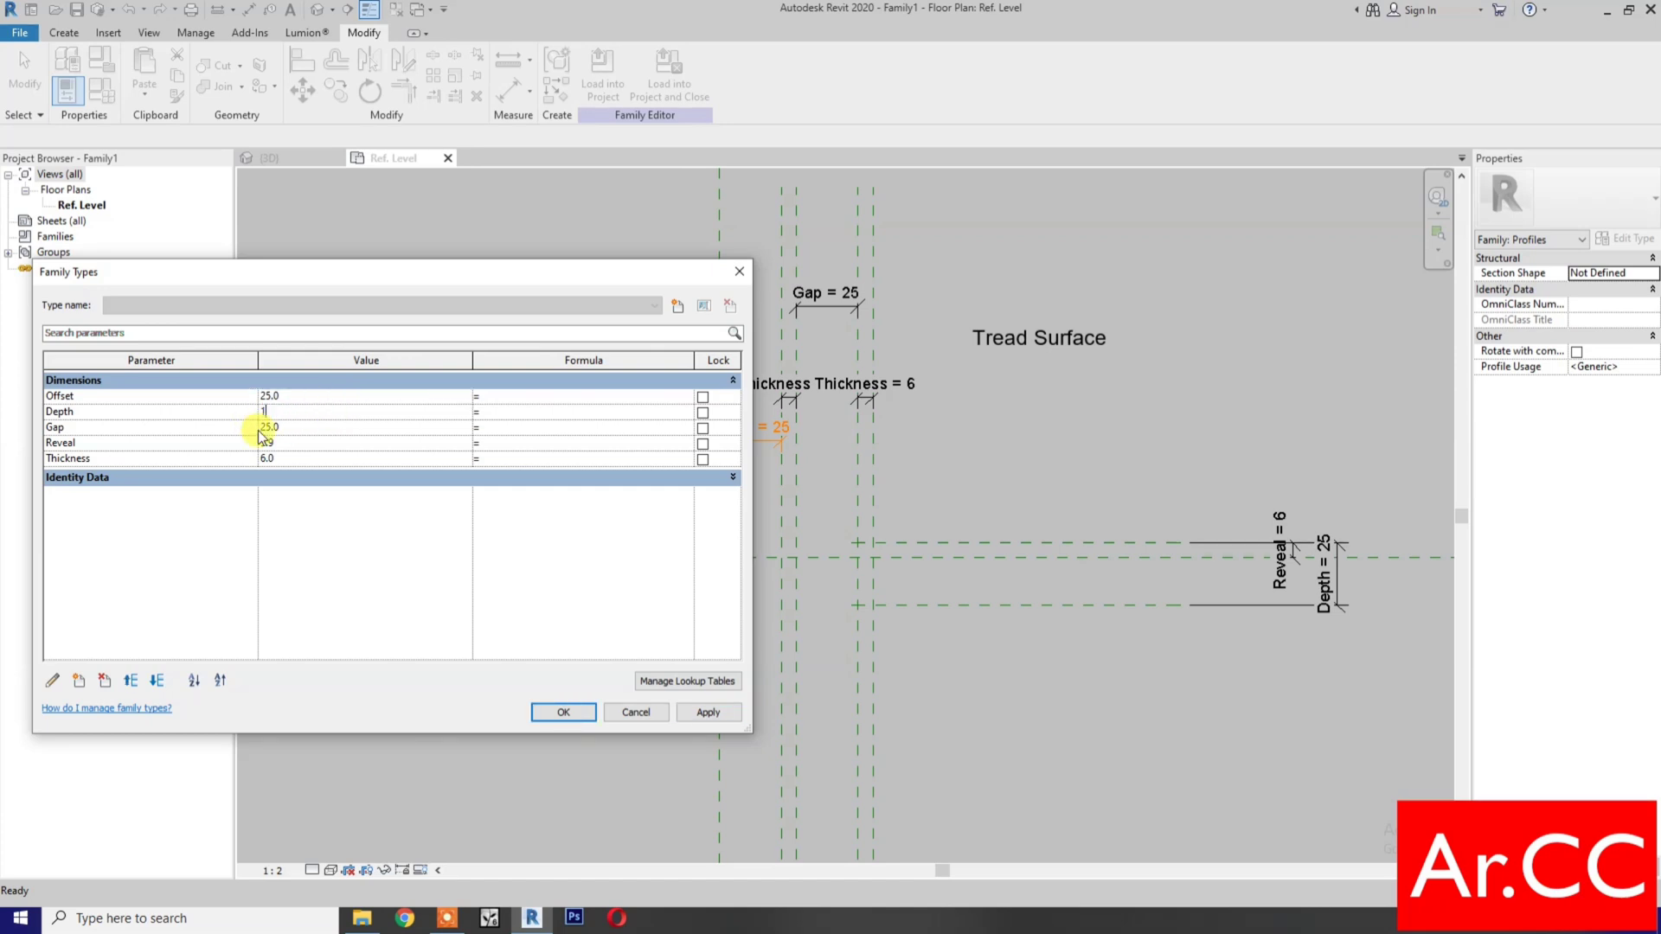
type("0")
left_click(336, 426)
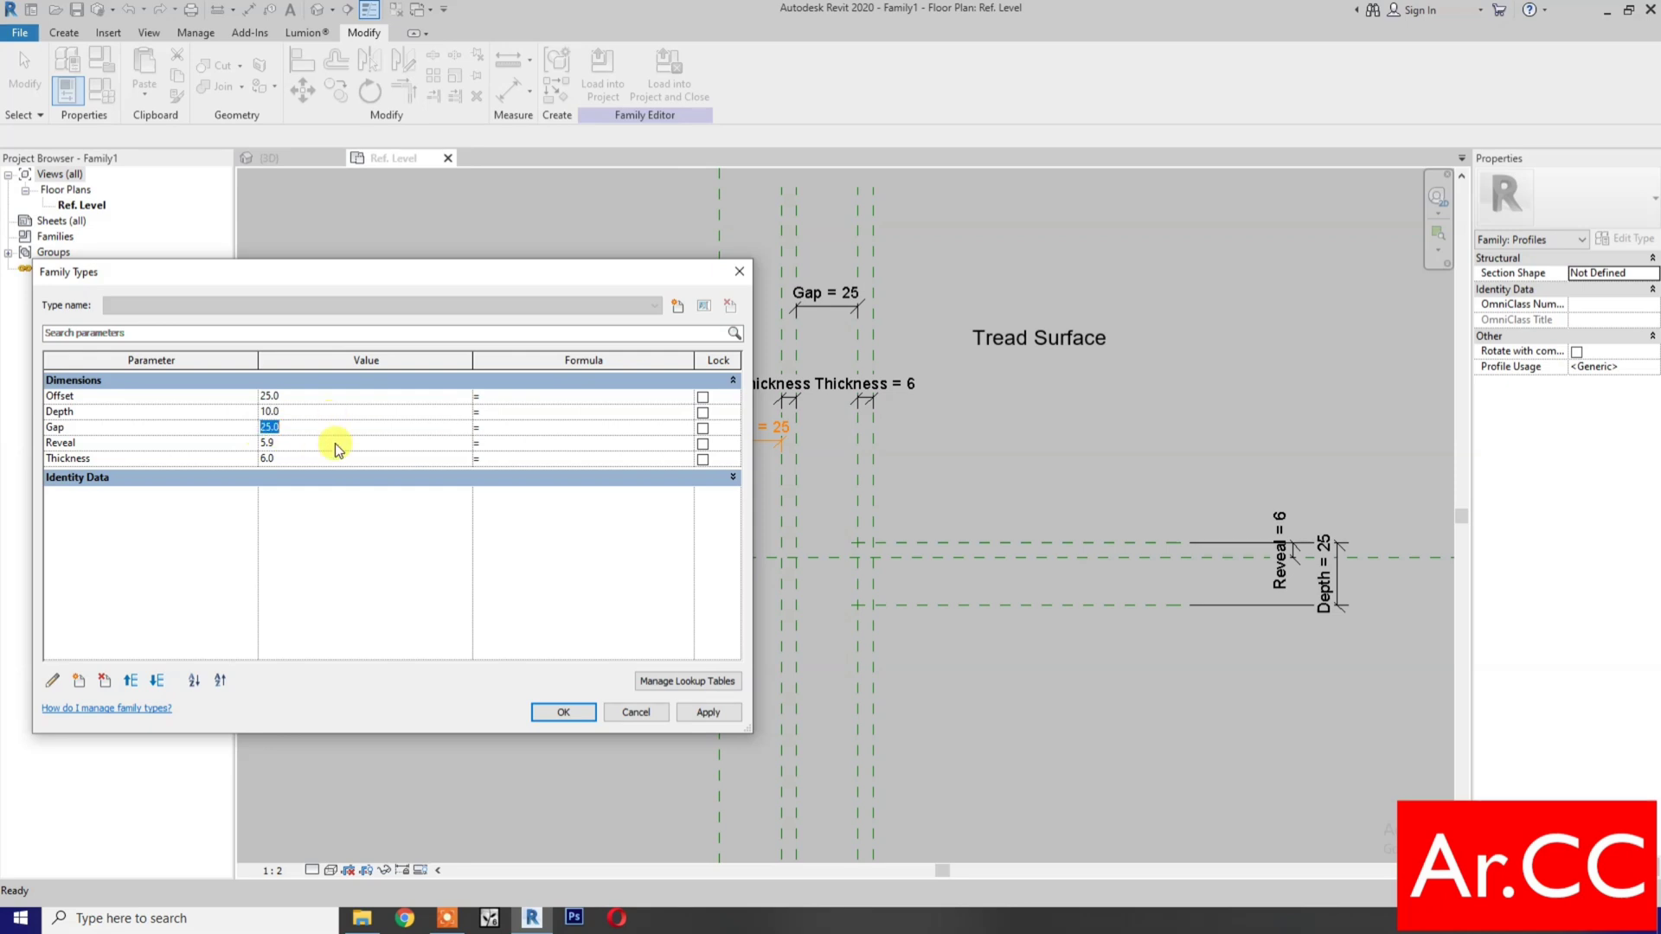
left_click(335, 443)
type("3")
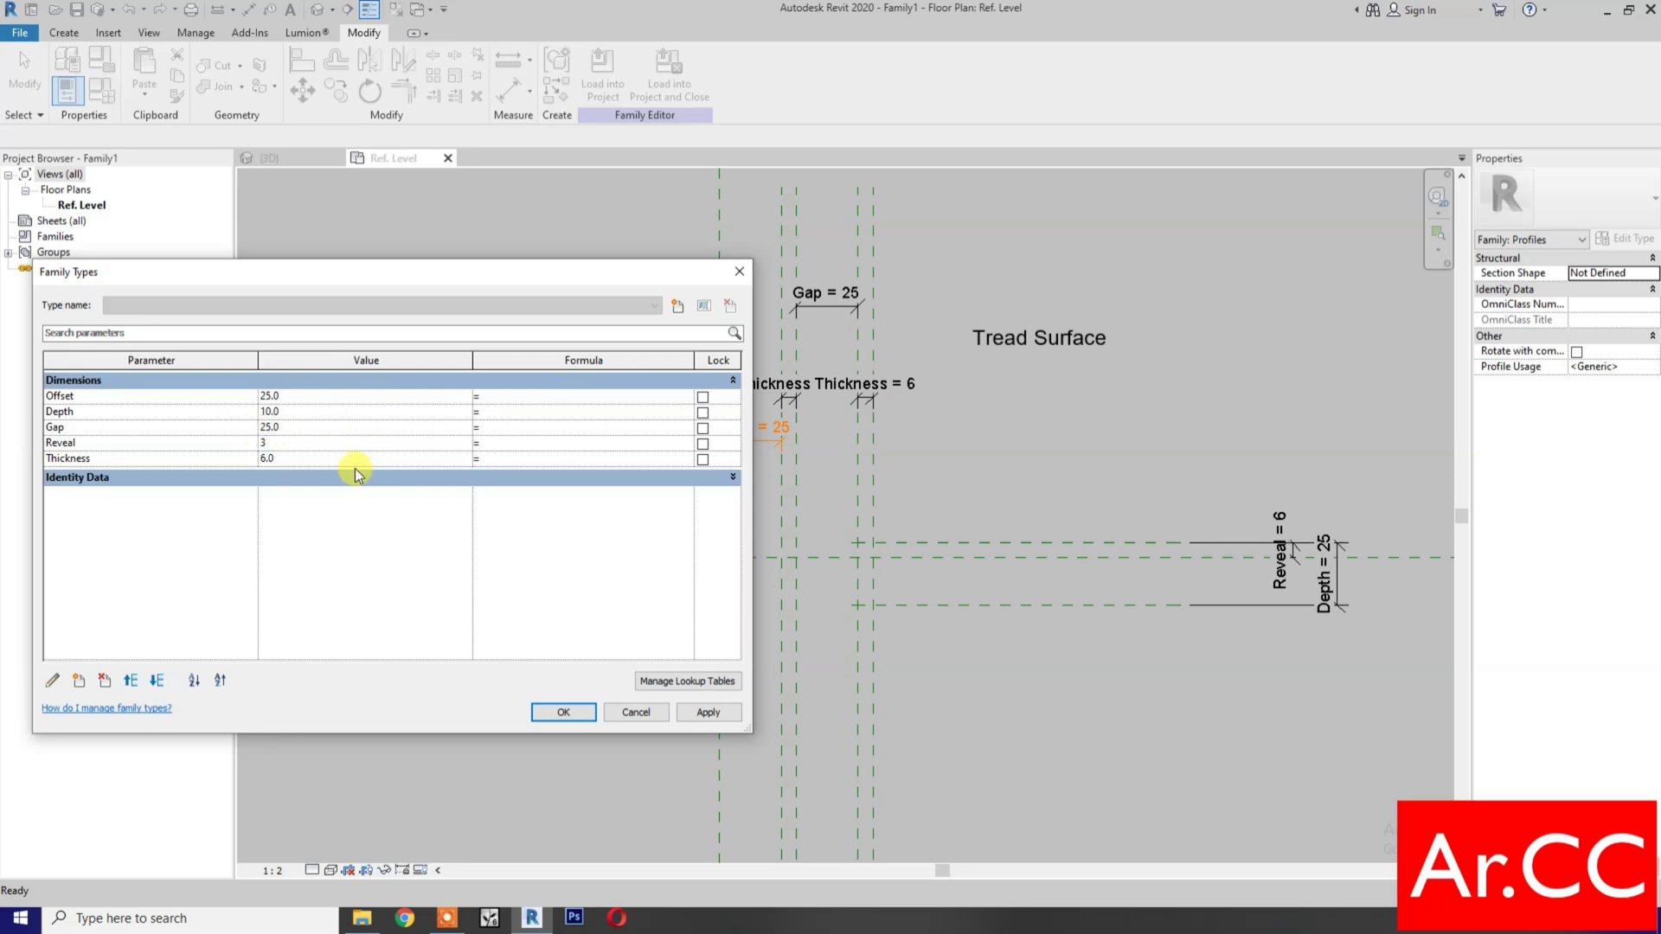
left_click(697, 714)
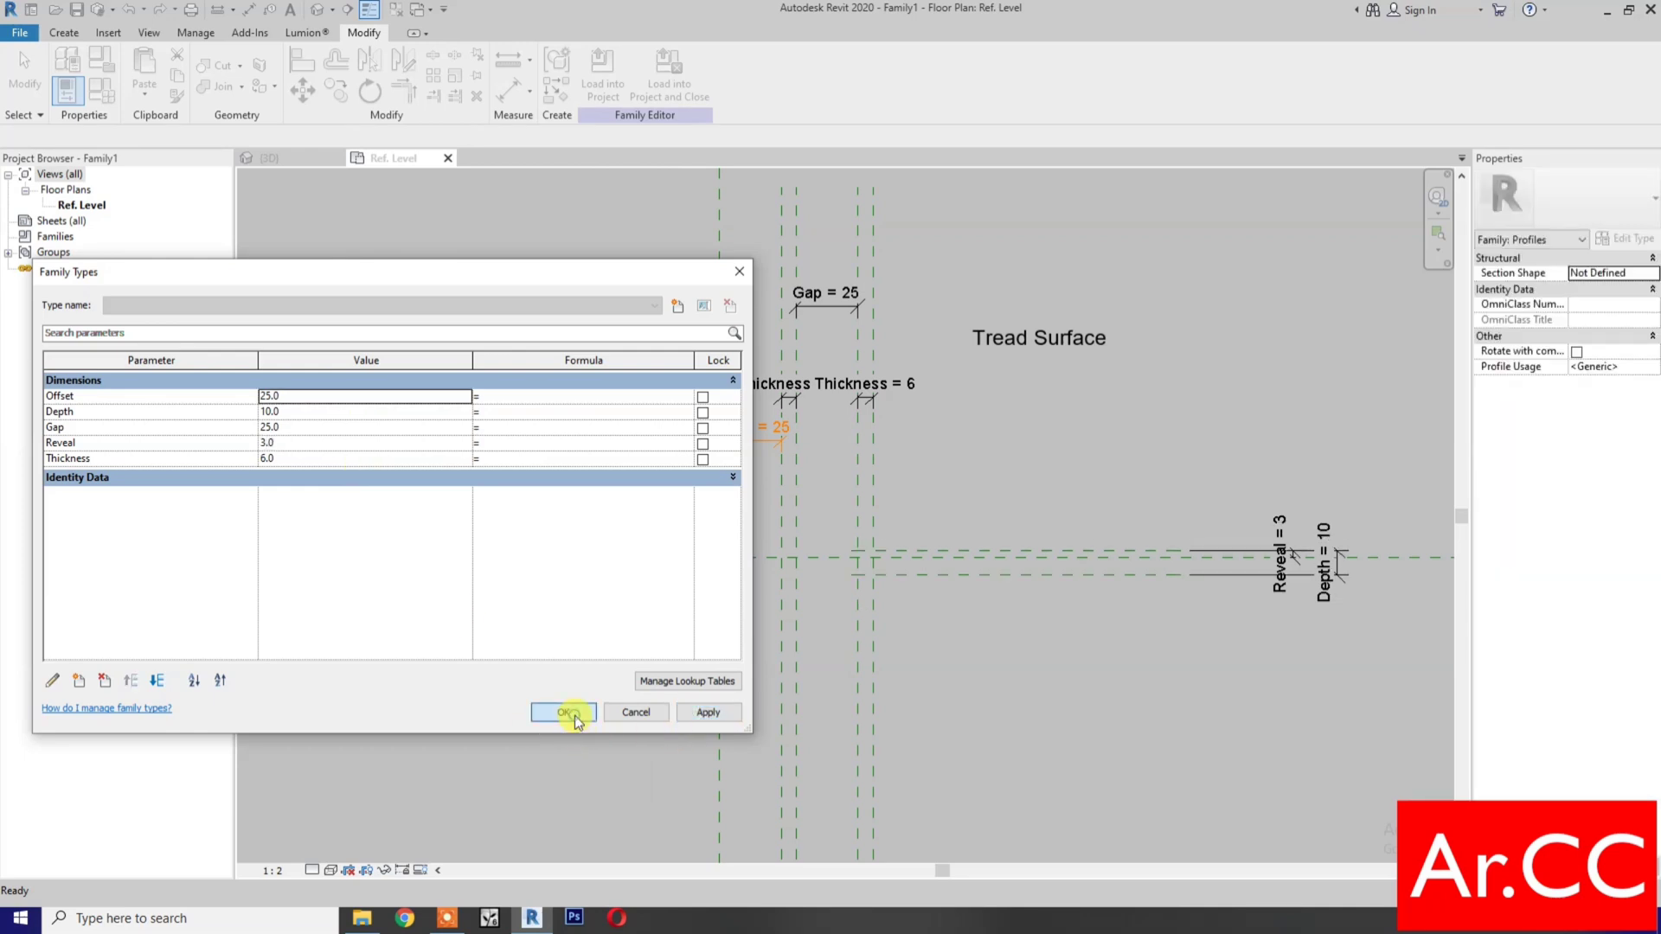
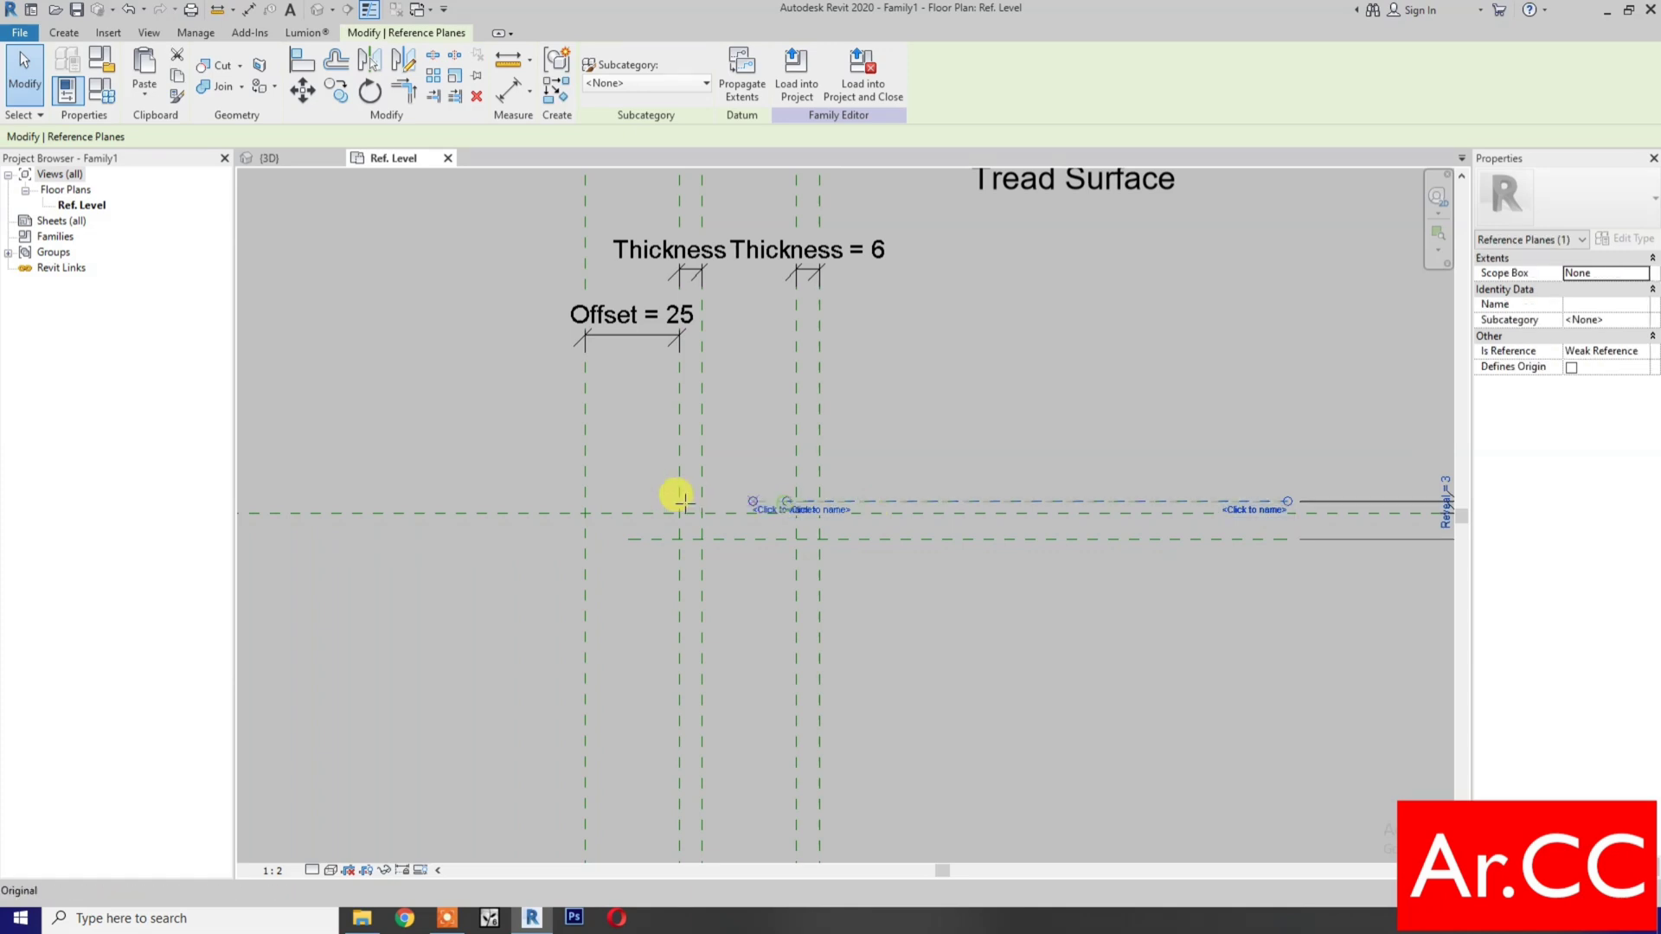
- Extend the near ends of the Reveal and Depth horizontal reference planes past all the vertical strip planes
scroll(849, 596, "up", 3)
scroll(723, 583, "up", 2)
left_click(774, 701)
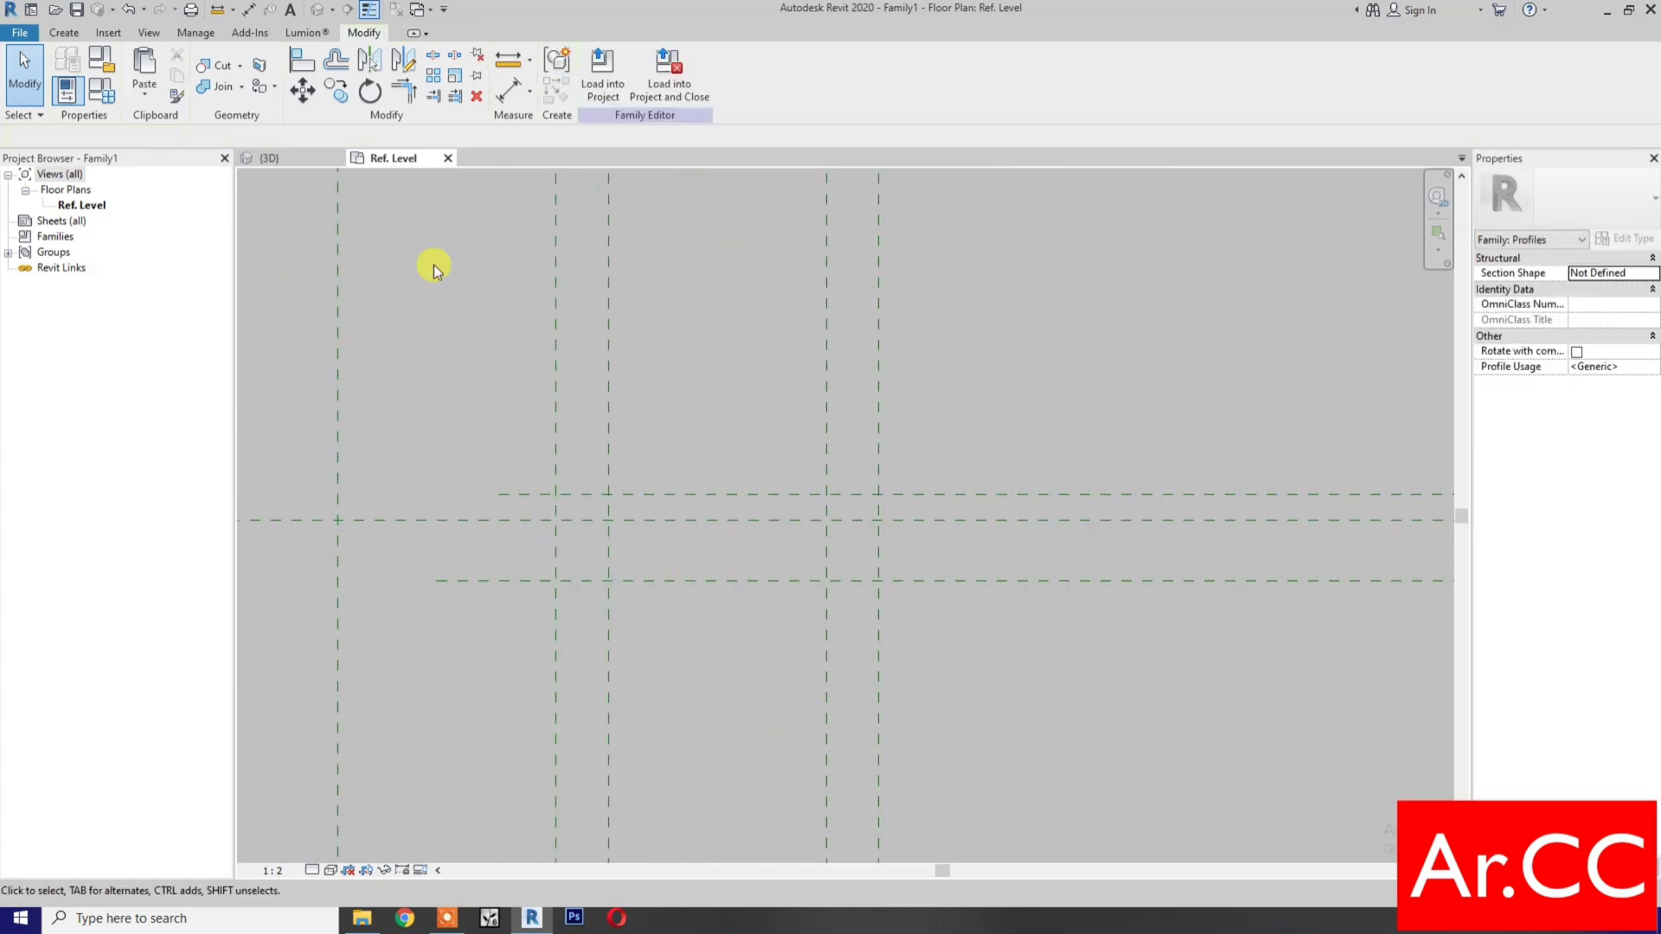
- Draw two profile rectangles, about 11.4 by 15.7 mm around the left strip planes and about 9.7 by 14.8 mm around the right strip planes
left_click(70, 34)
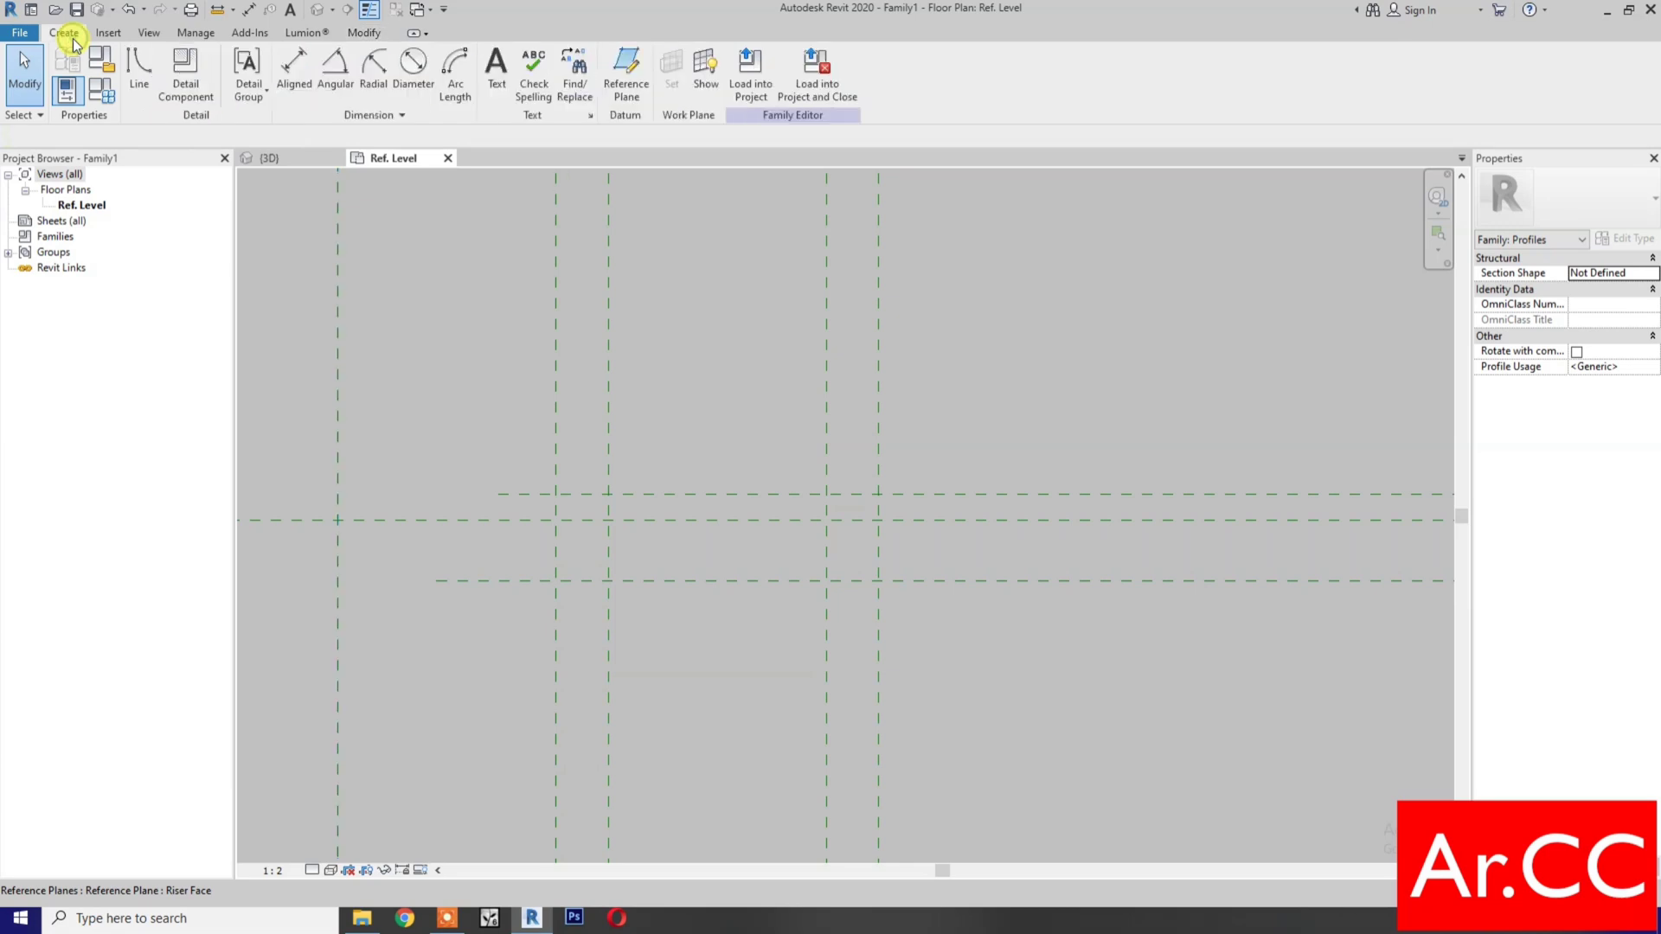
left_click(136, 74)
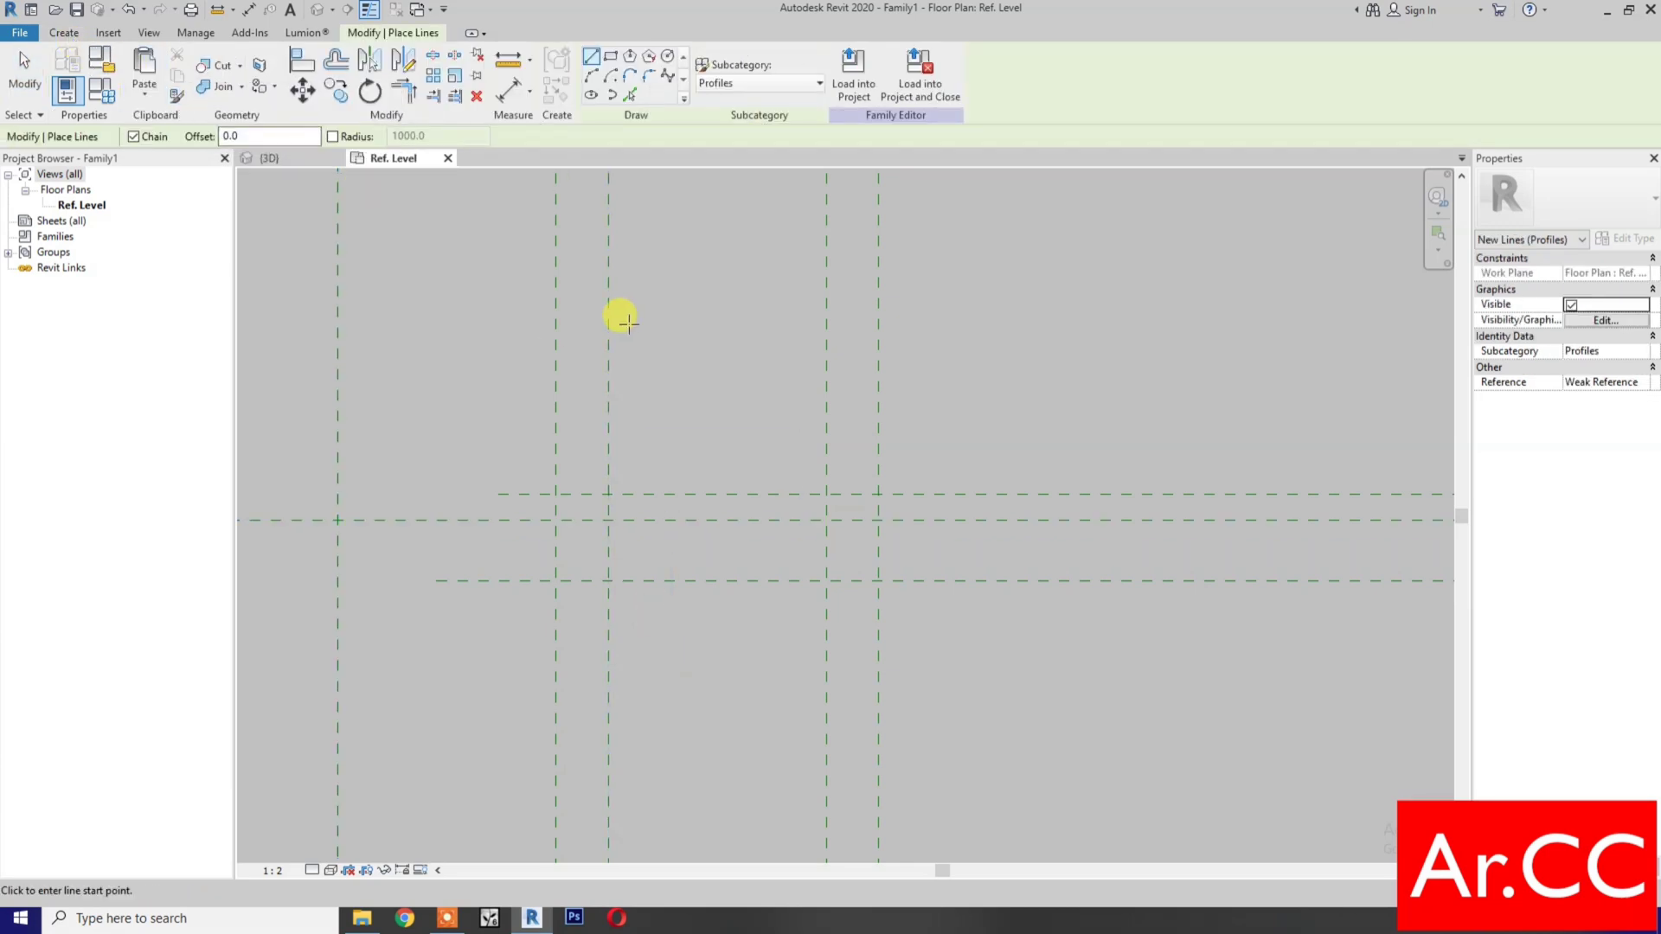
left_click(610, 58)
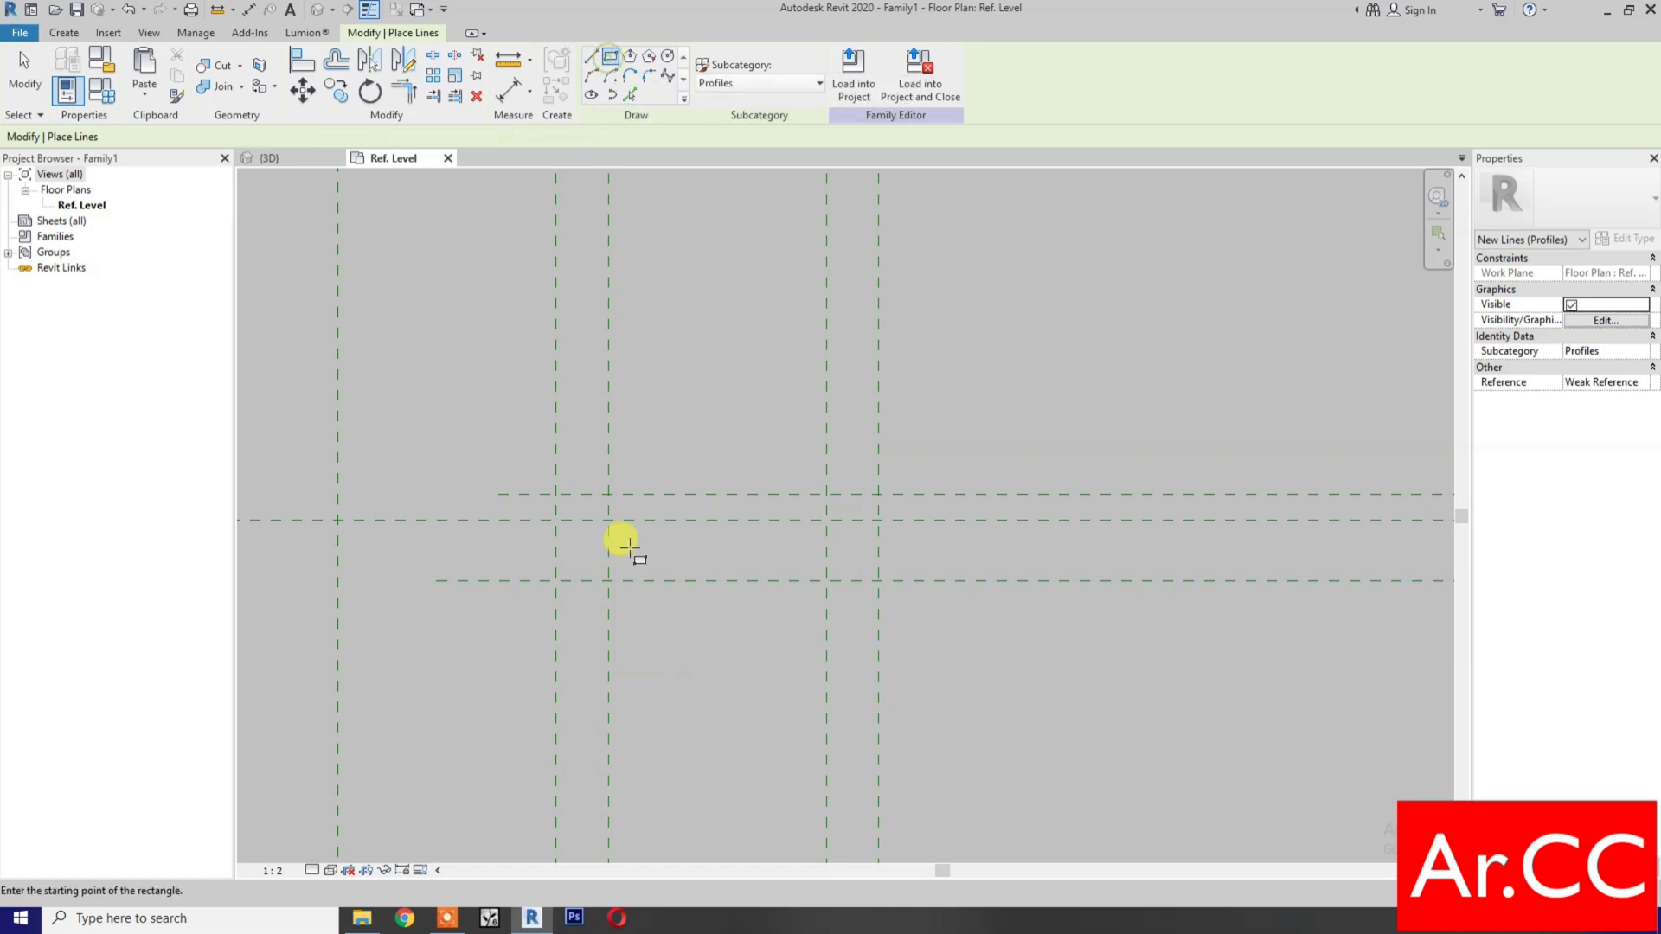
scroll(567, 560, "up", 1)
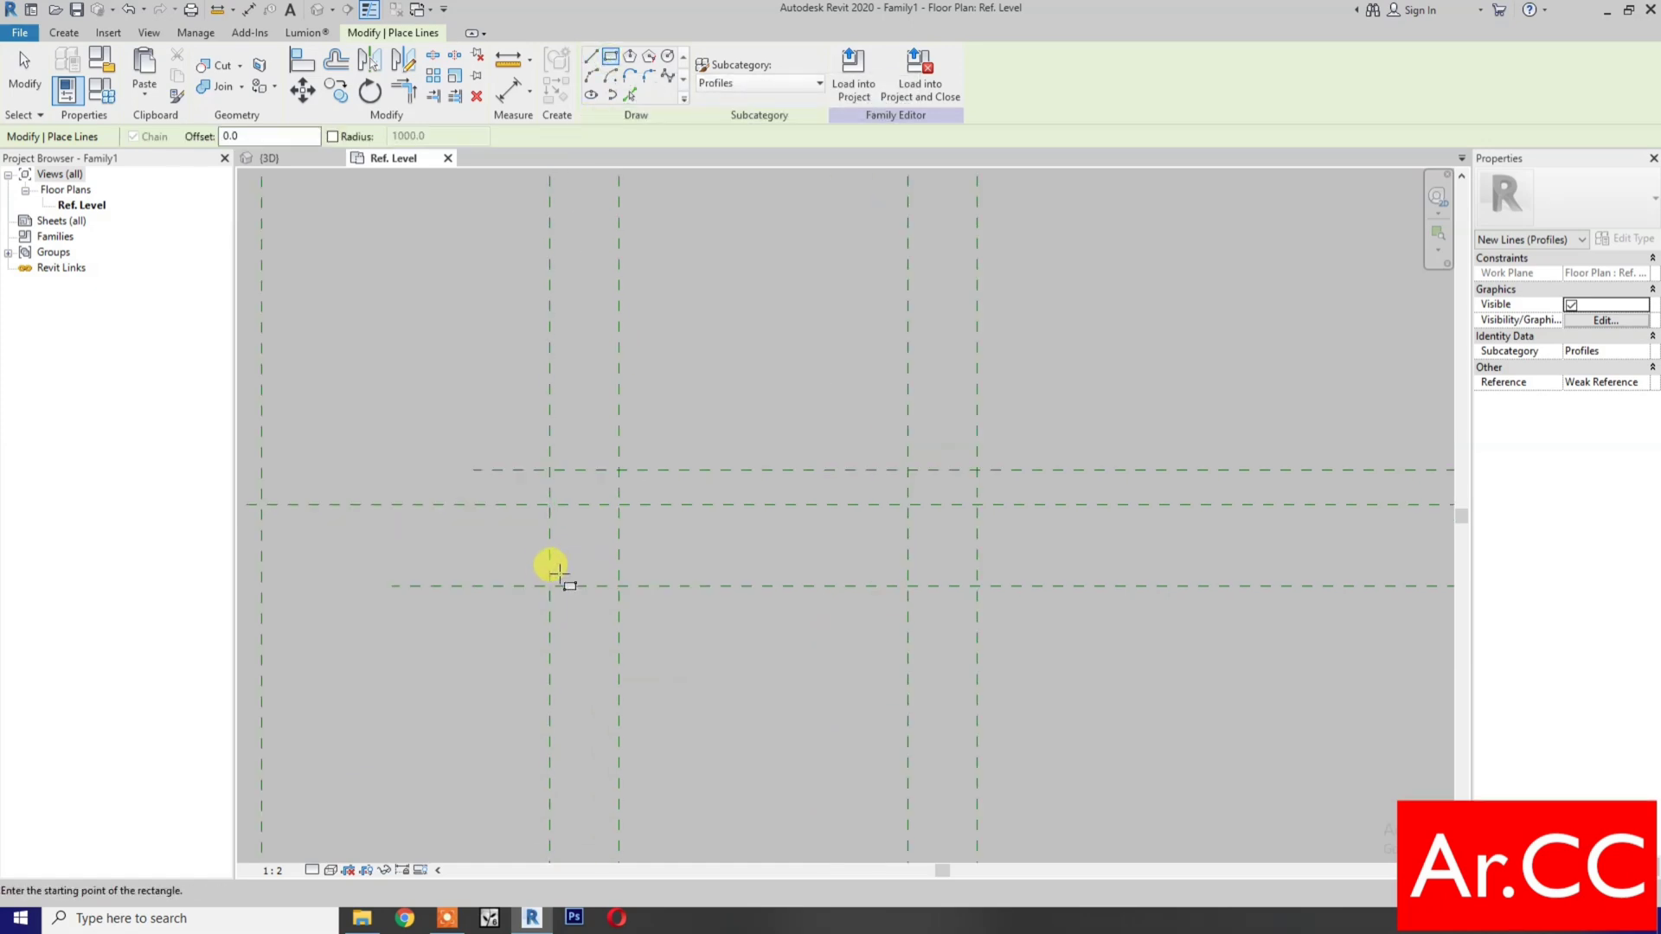
left_click(519, 622)
left_click(651, 438)
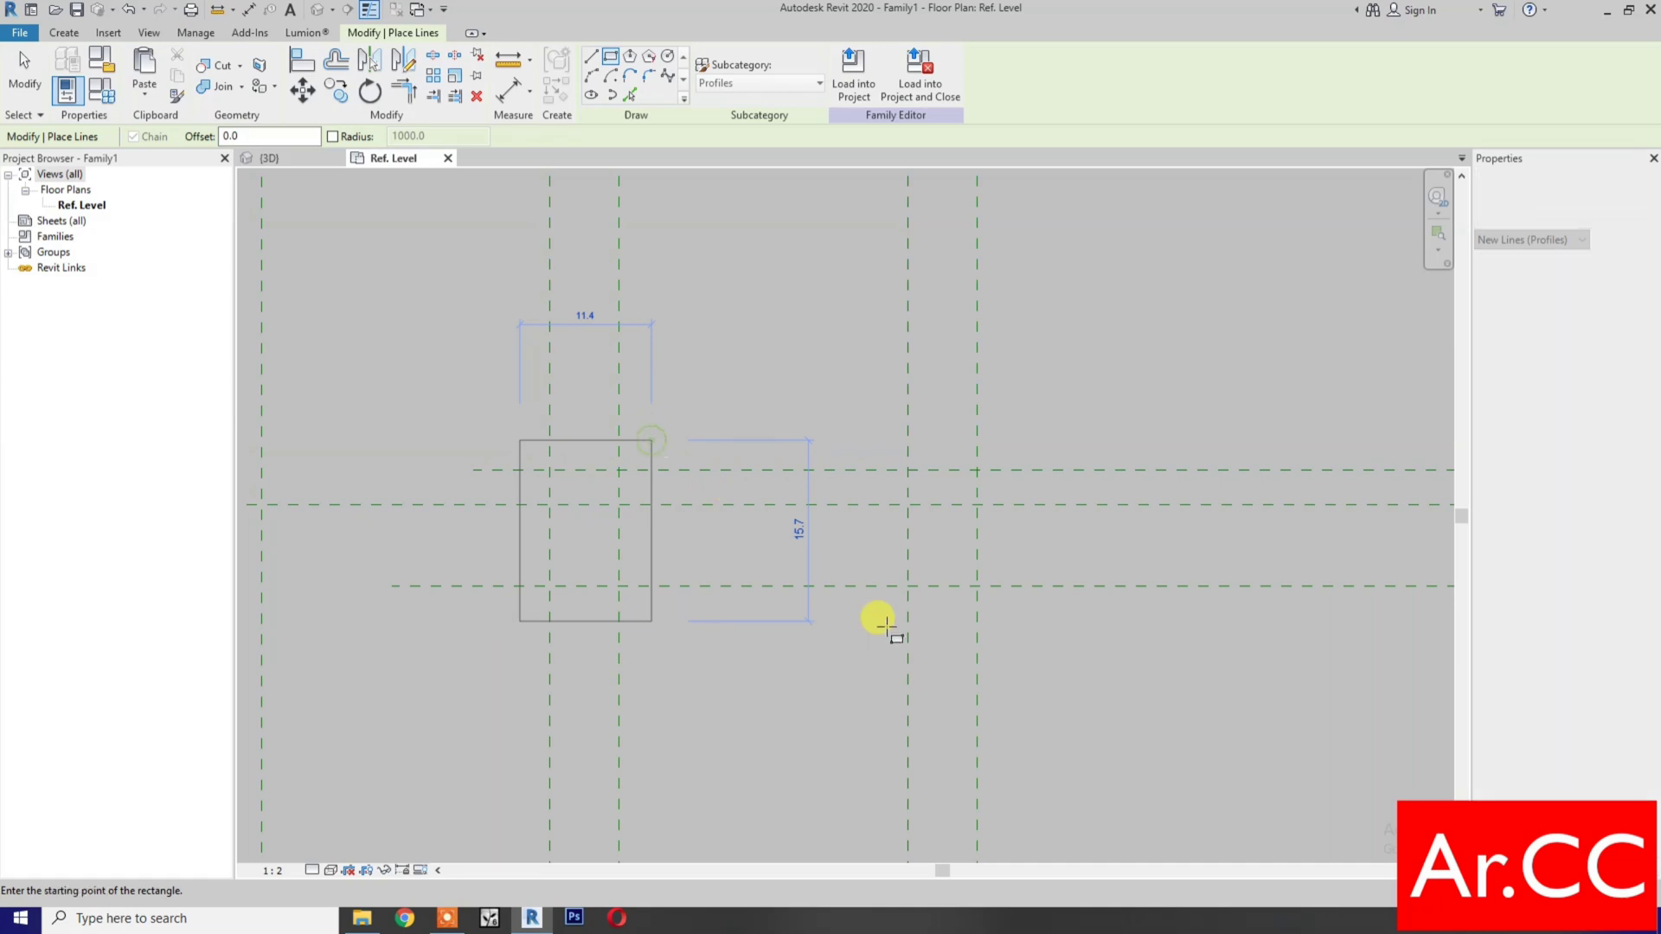
left_click(888, 612)
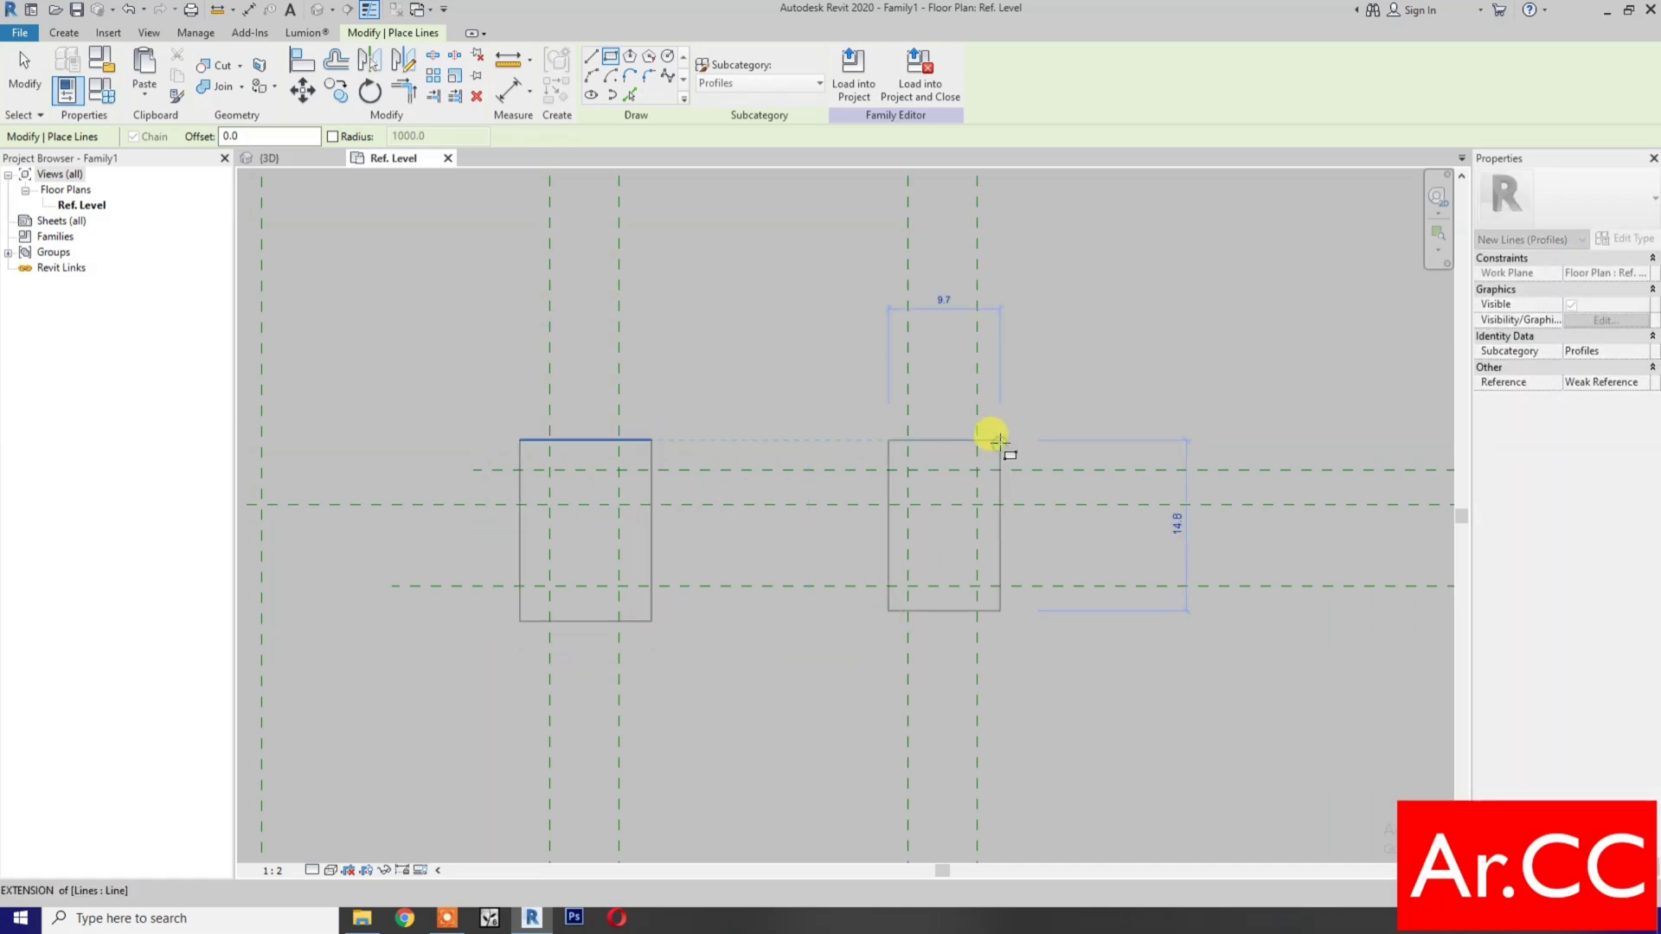
left_click(1000, 439)
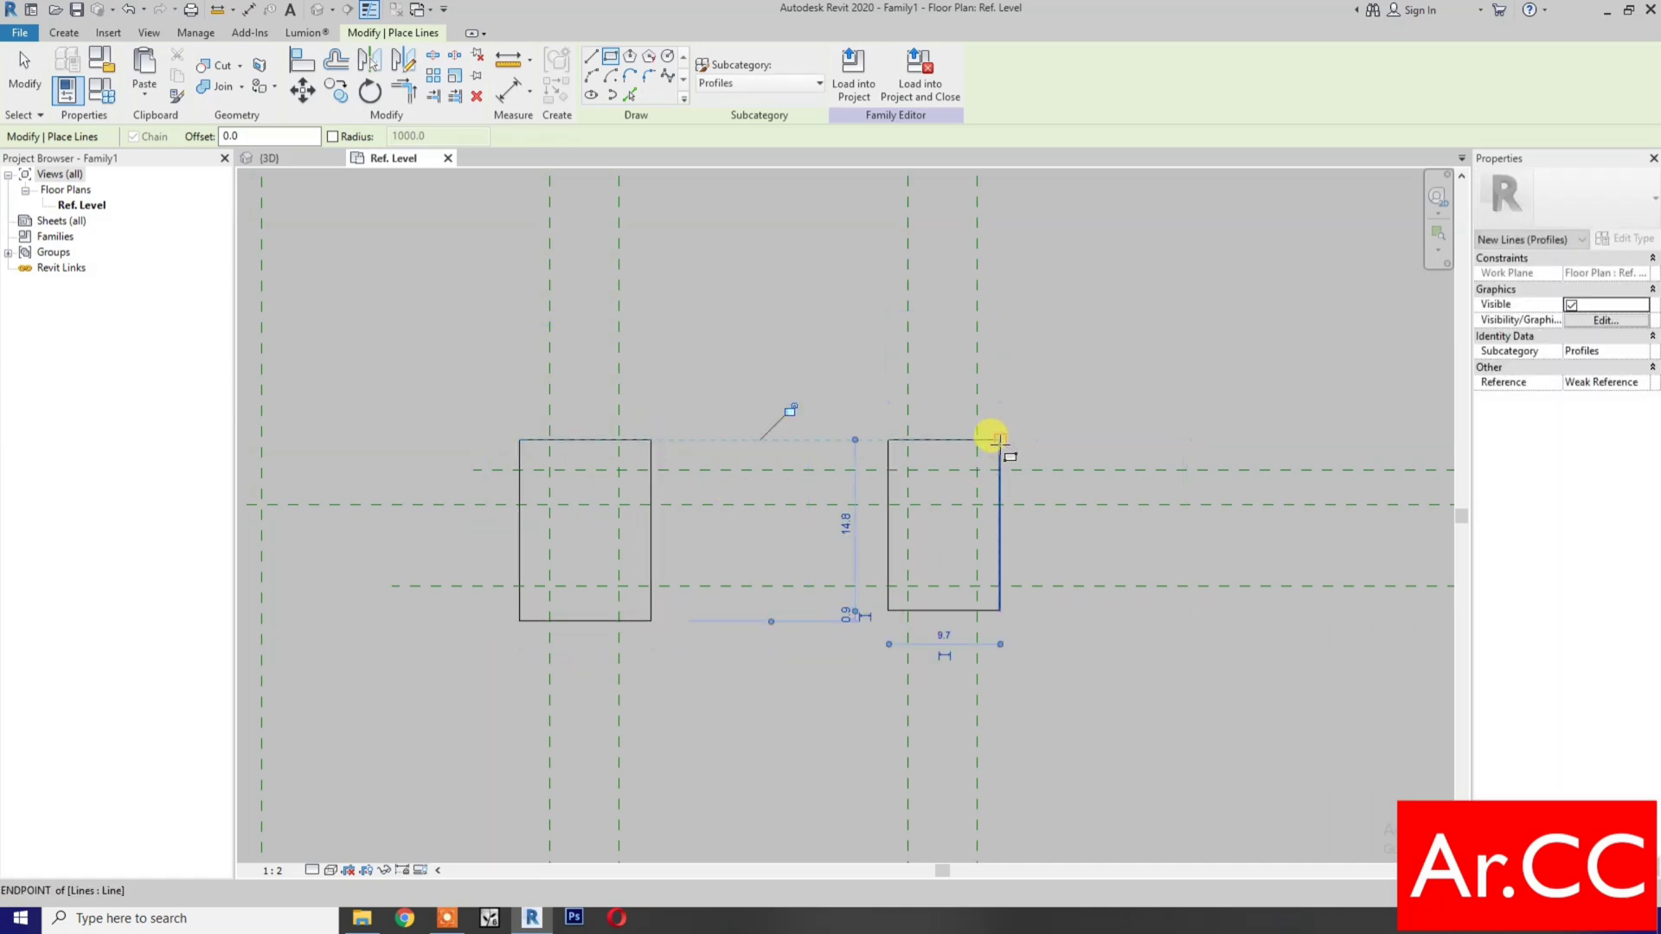
- Align and lock both vertical sides of the left rectangle to the left pair of strip planes
left_click(303, 61)
left_click(550, 377)
left_click(519, 542)
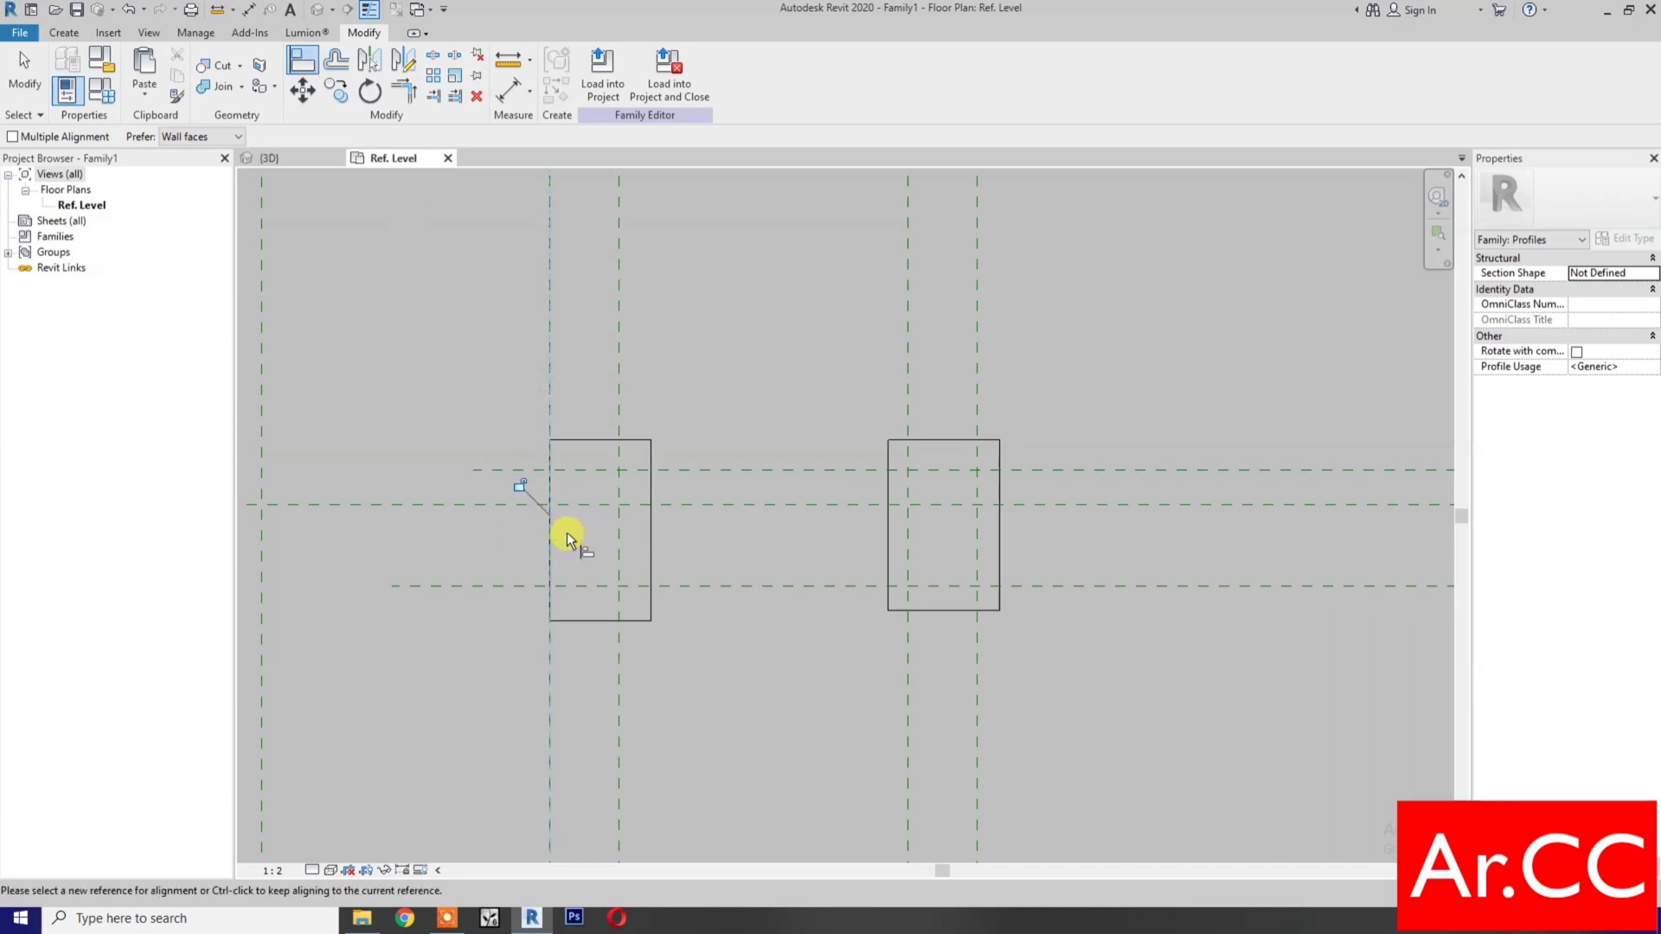
left_click(626, 405)
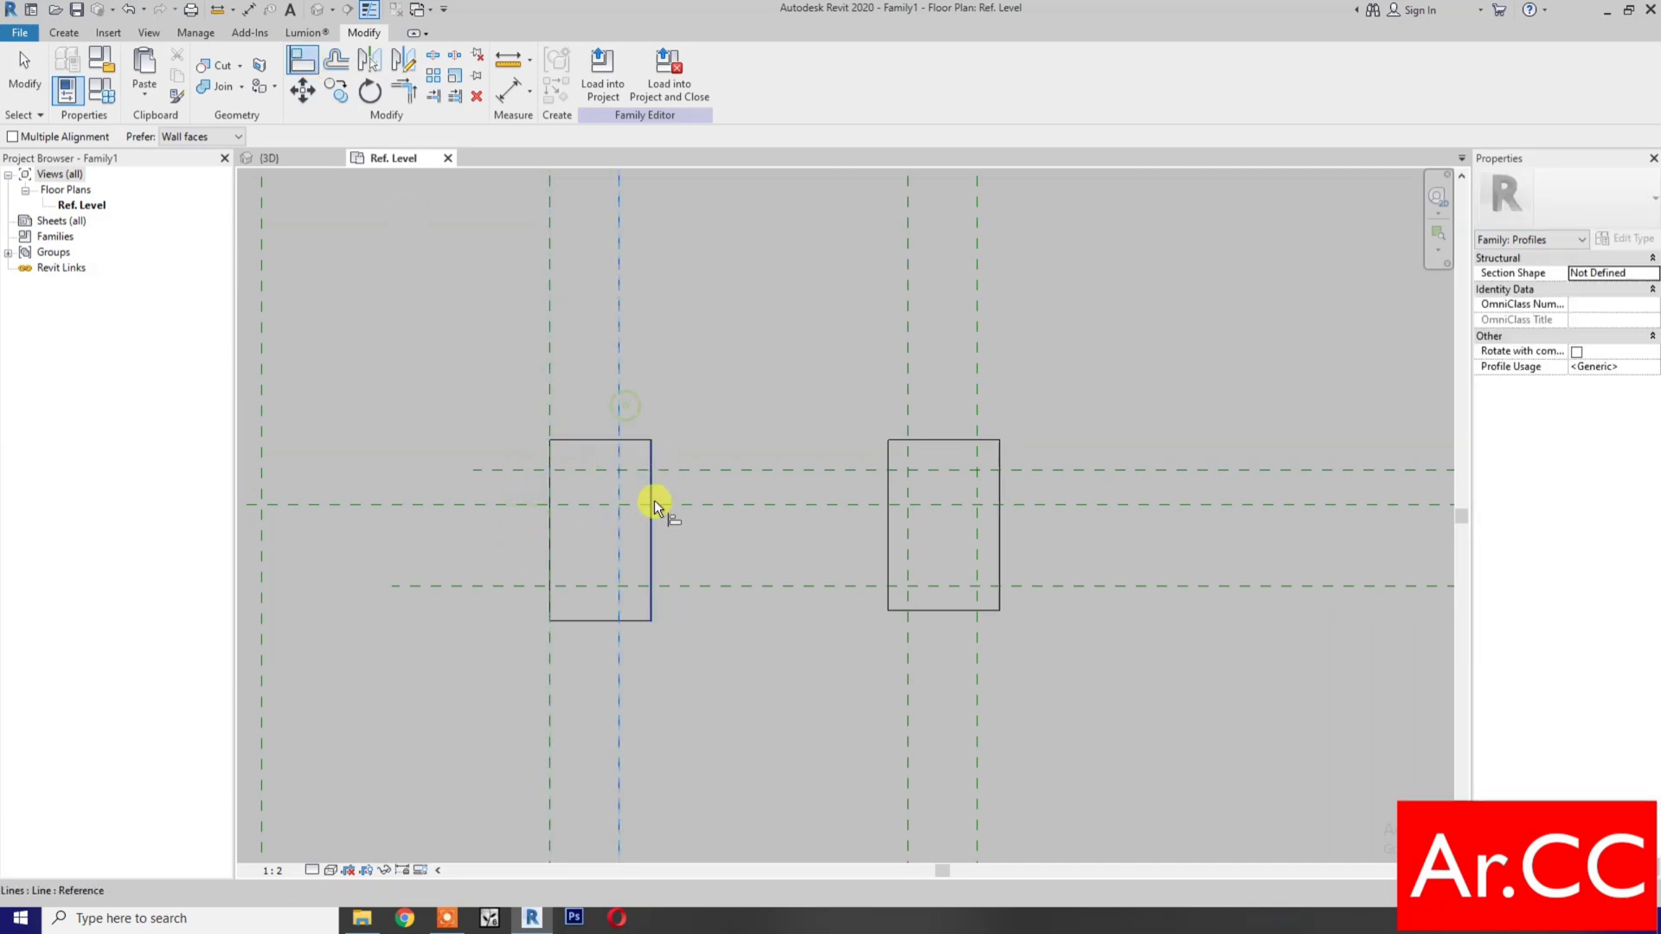
left_click(651, 519)
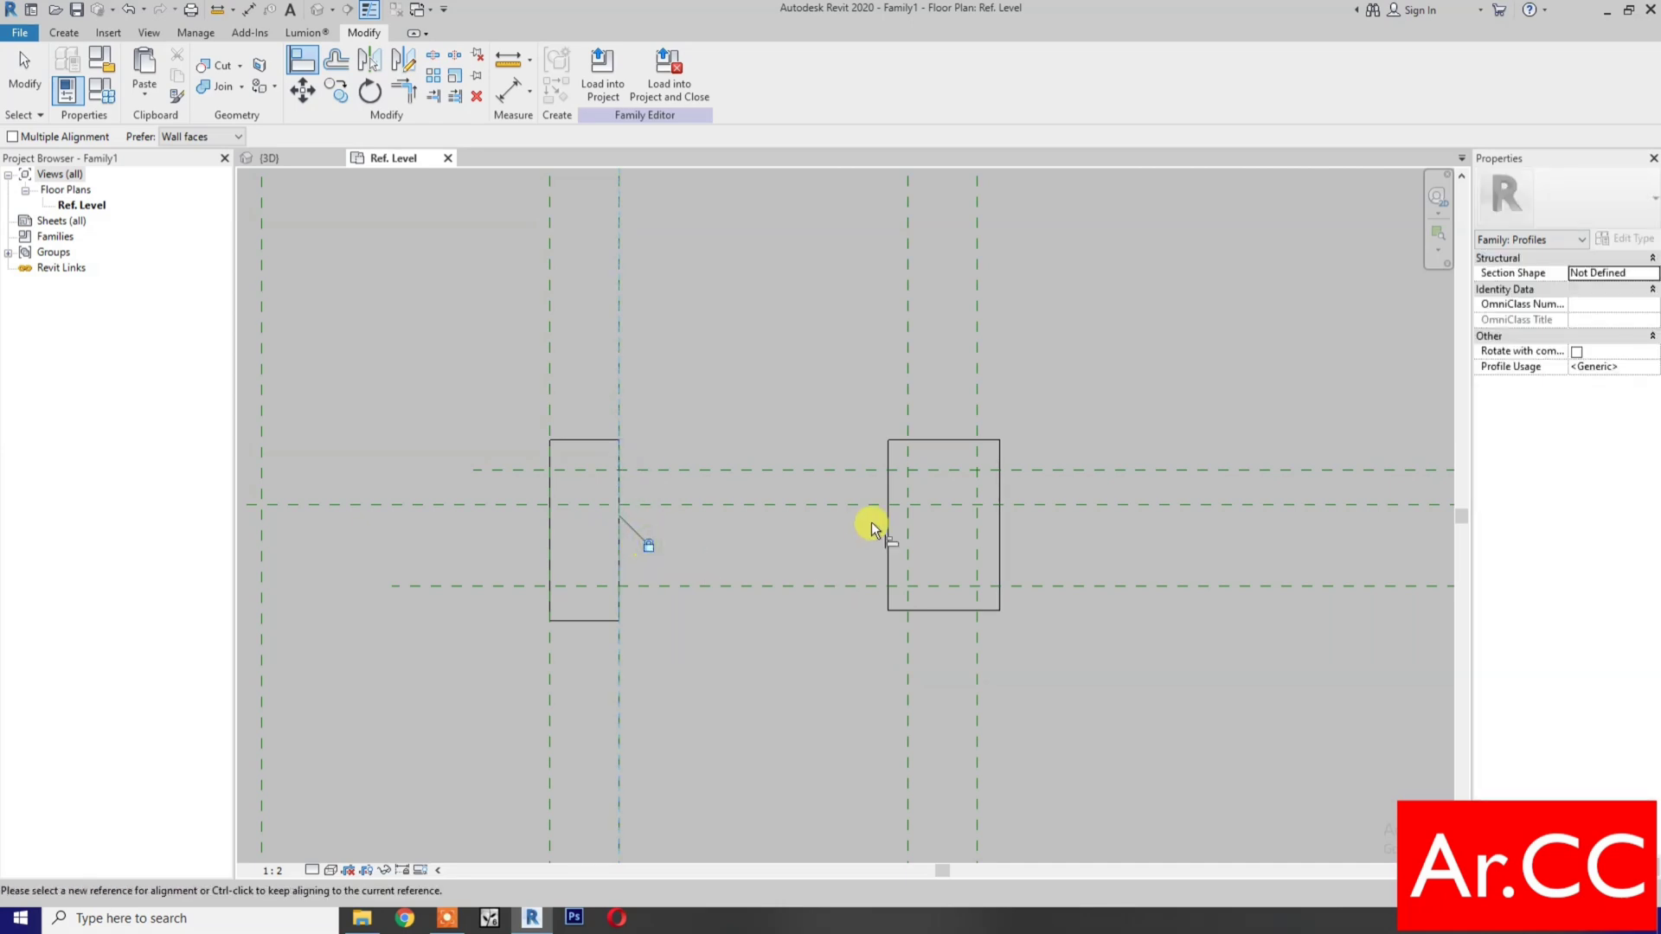
- Align and lock both vertical sides of the right rectangle to the right pair of strip planes
left_click(905, 380)
left_click(890, 485)
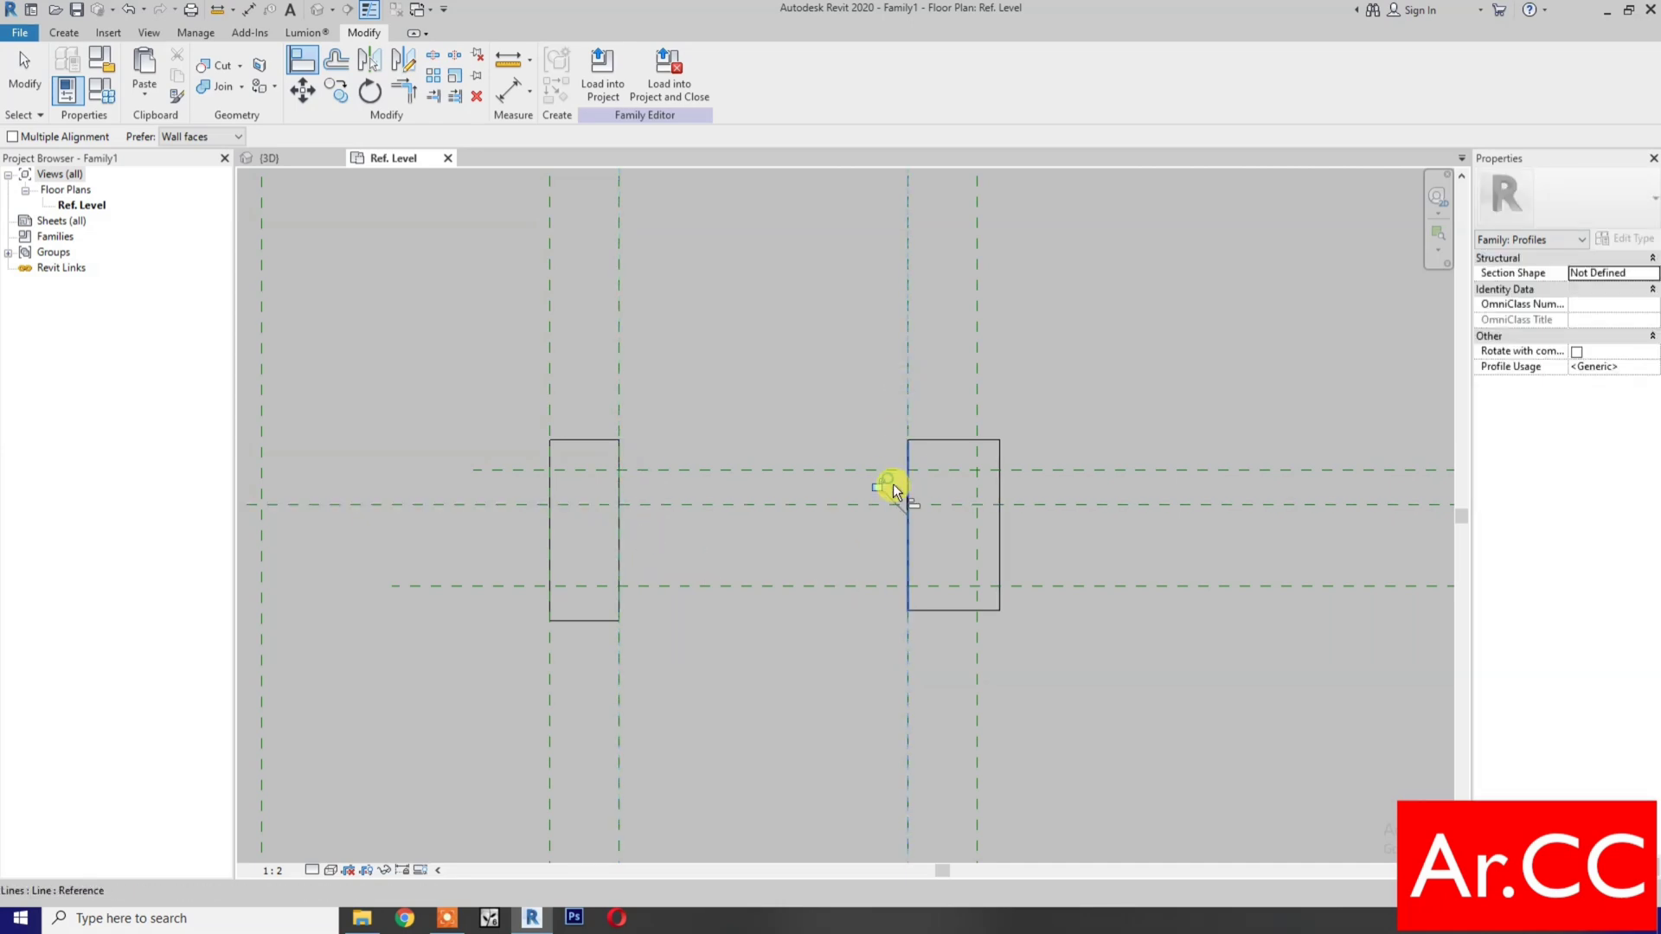
left_click(974, 379)
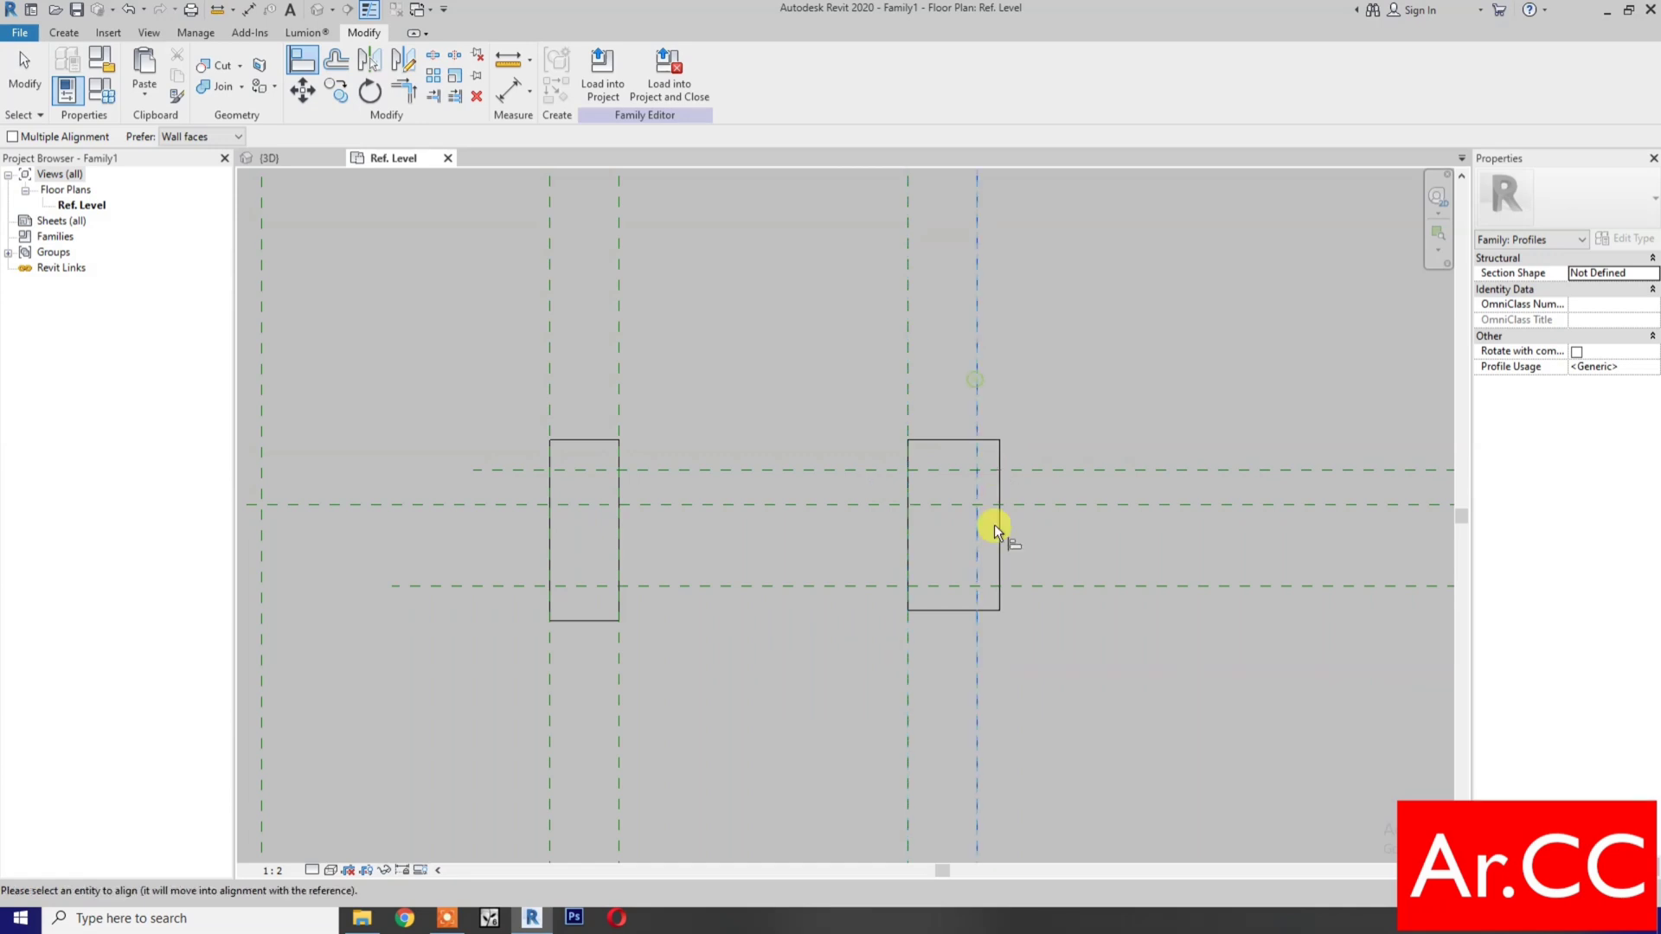
left_click(1000, 537)
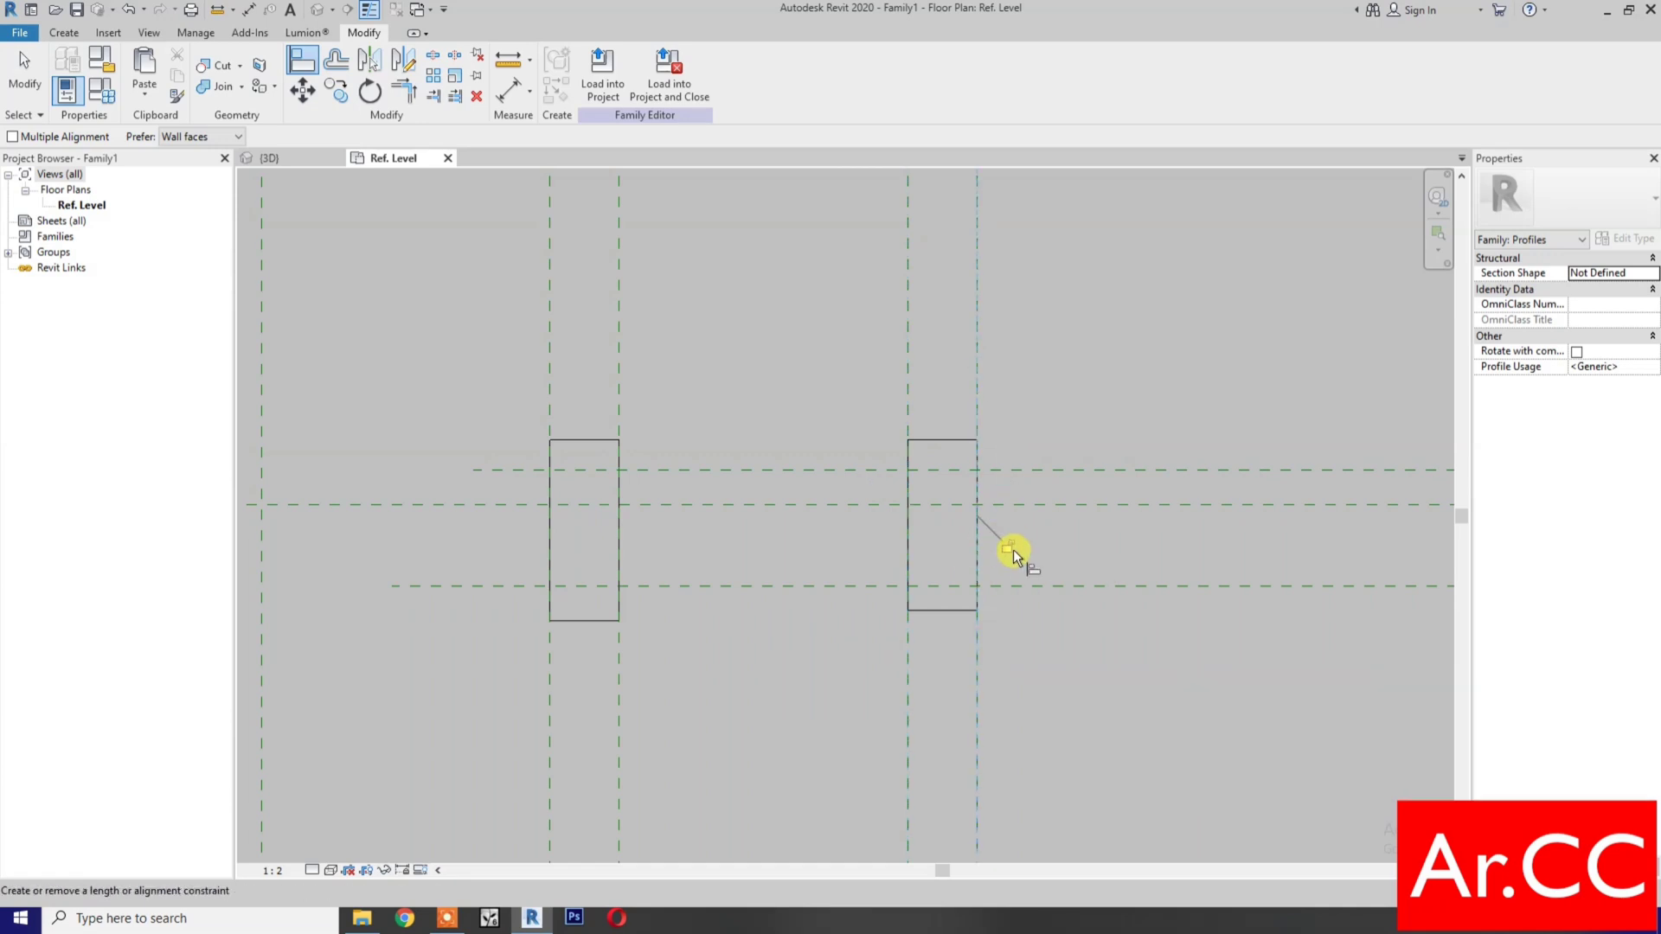
- Align and lock the top edges of both rectangles to the uppermost horizontal reference plane
left_click(1028, 472)
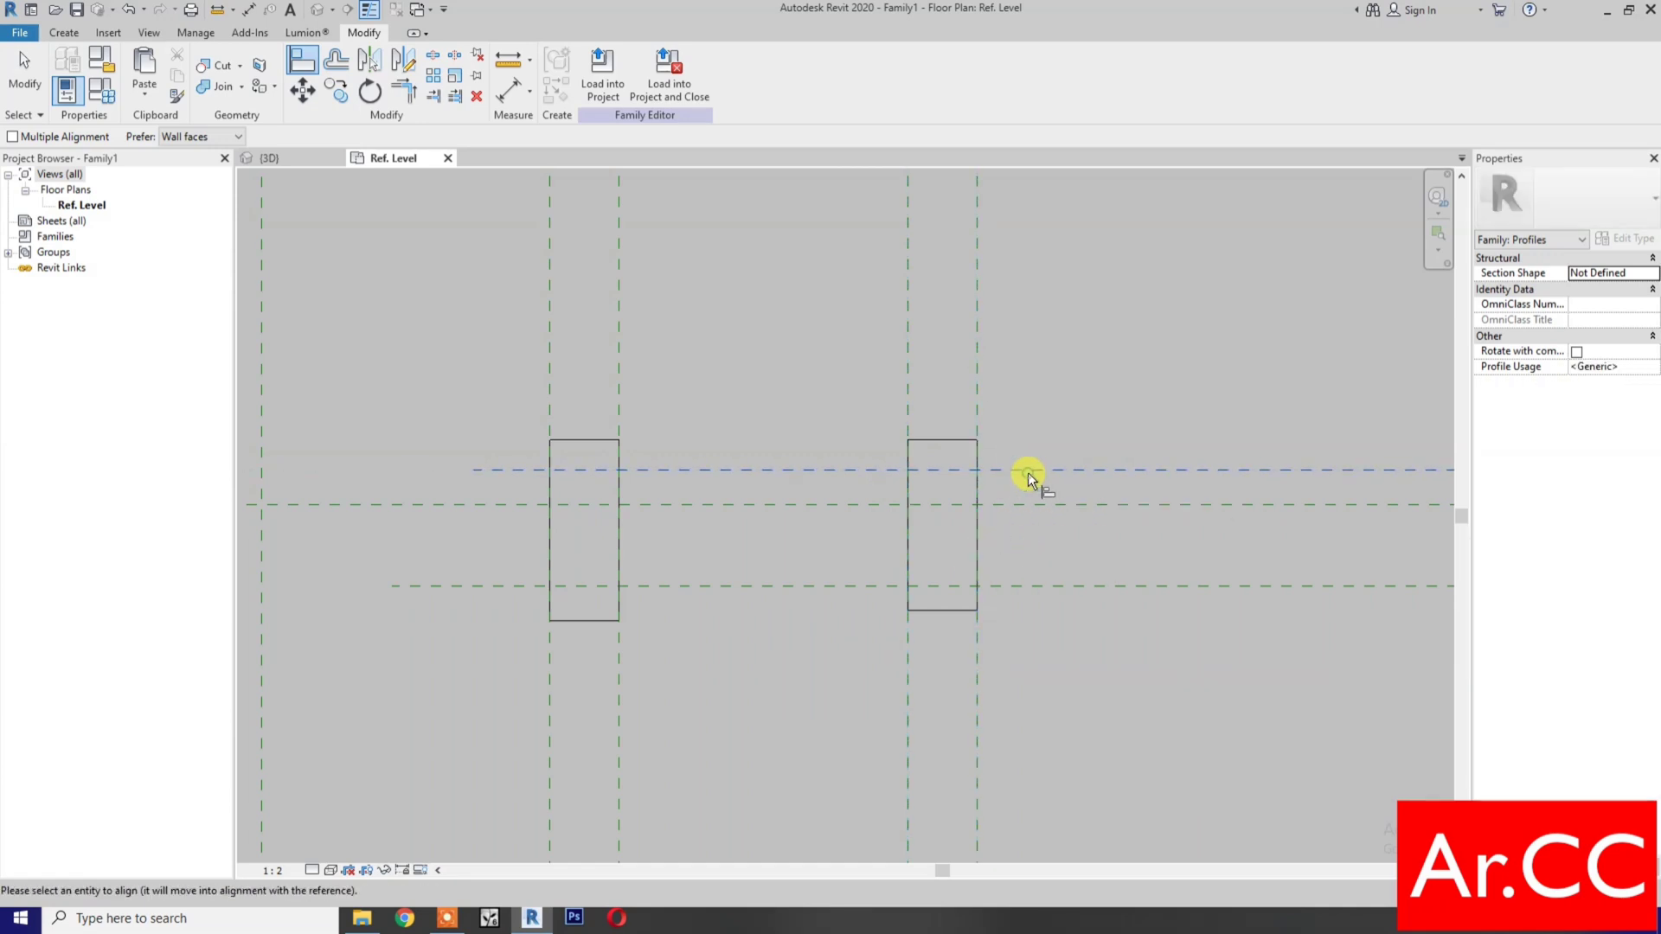
left_click(937, 441)
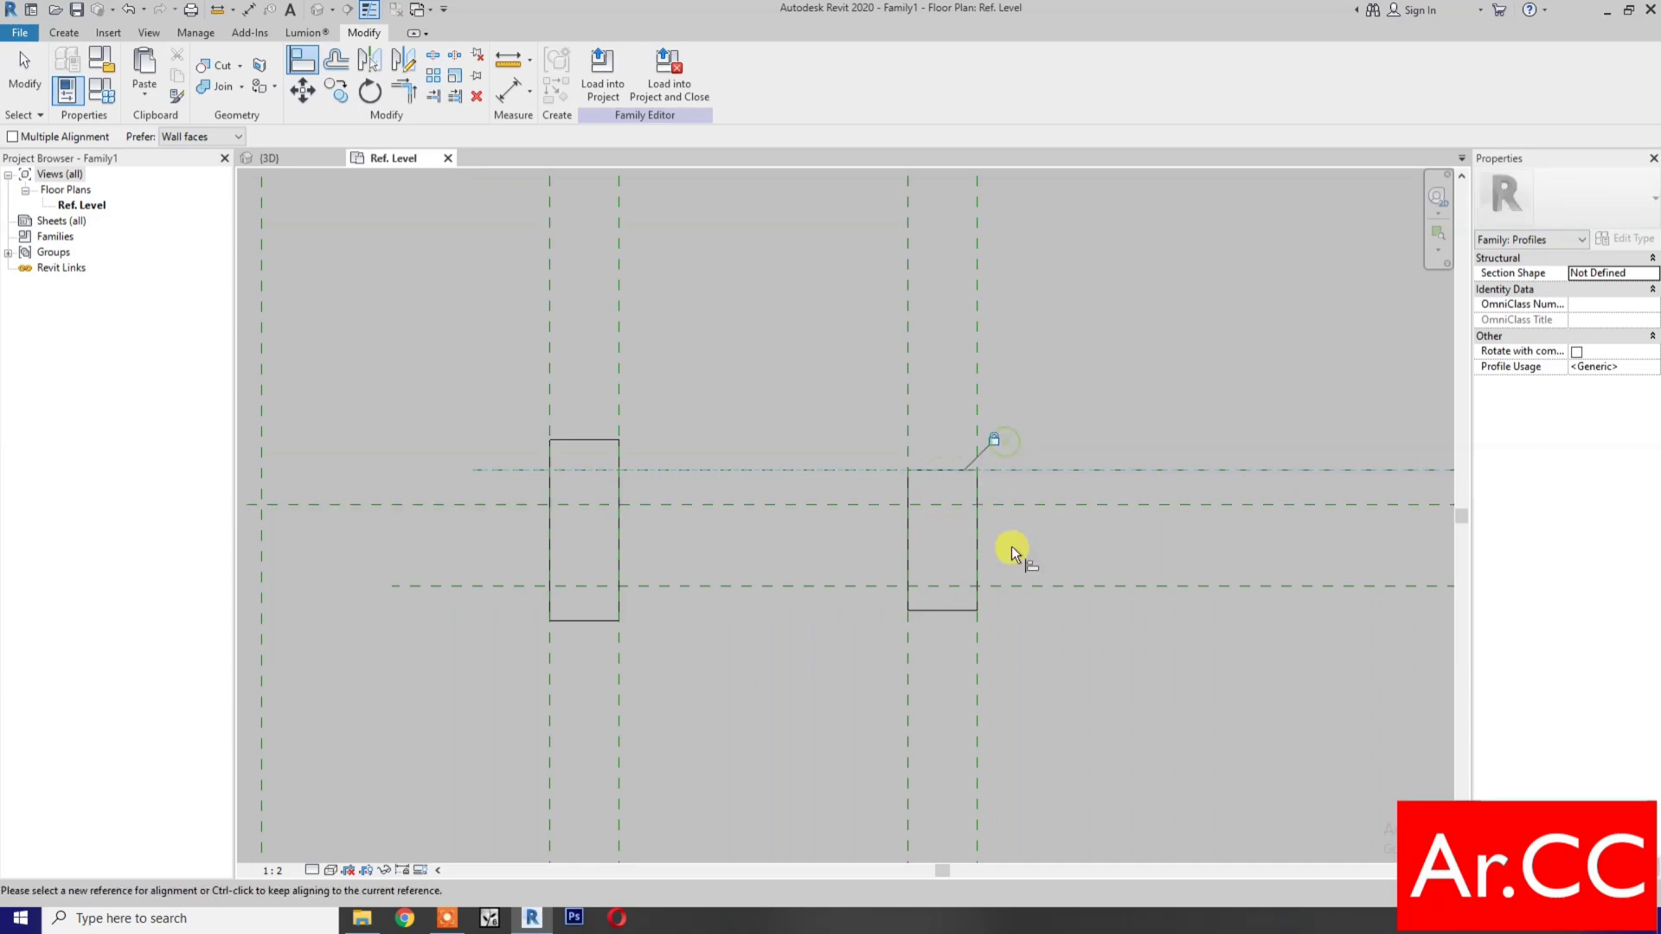
left_click(597, 441)
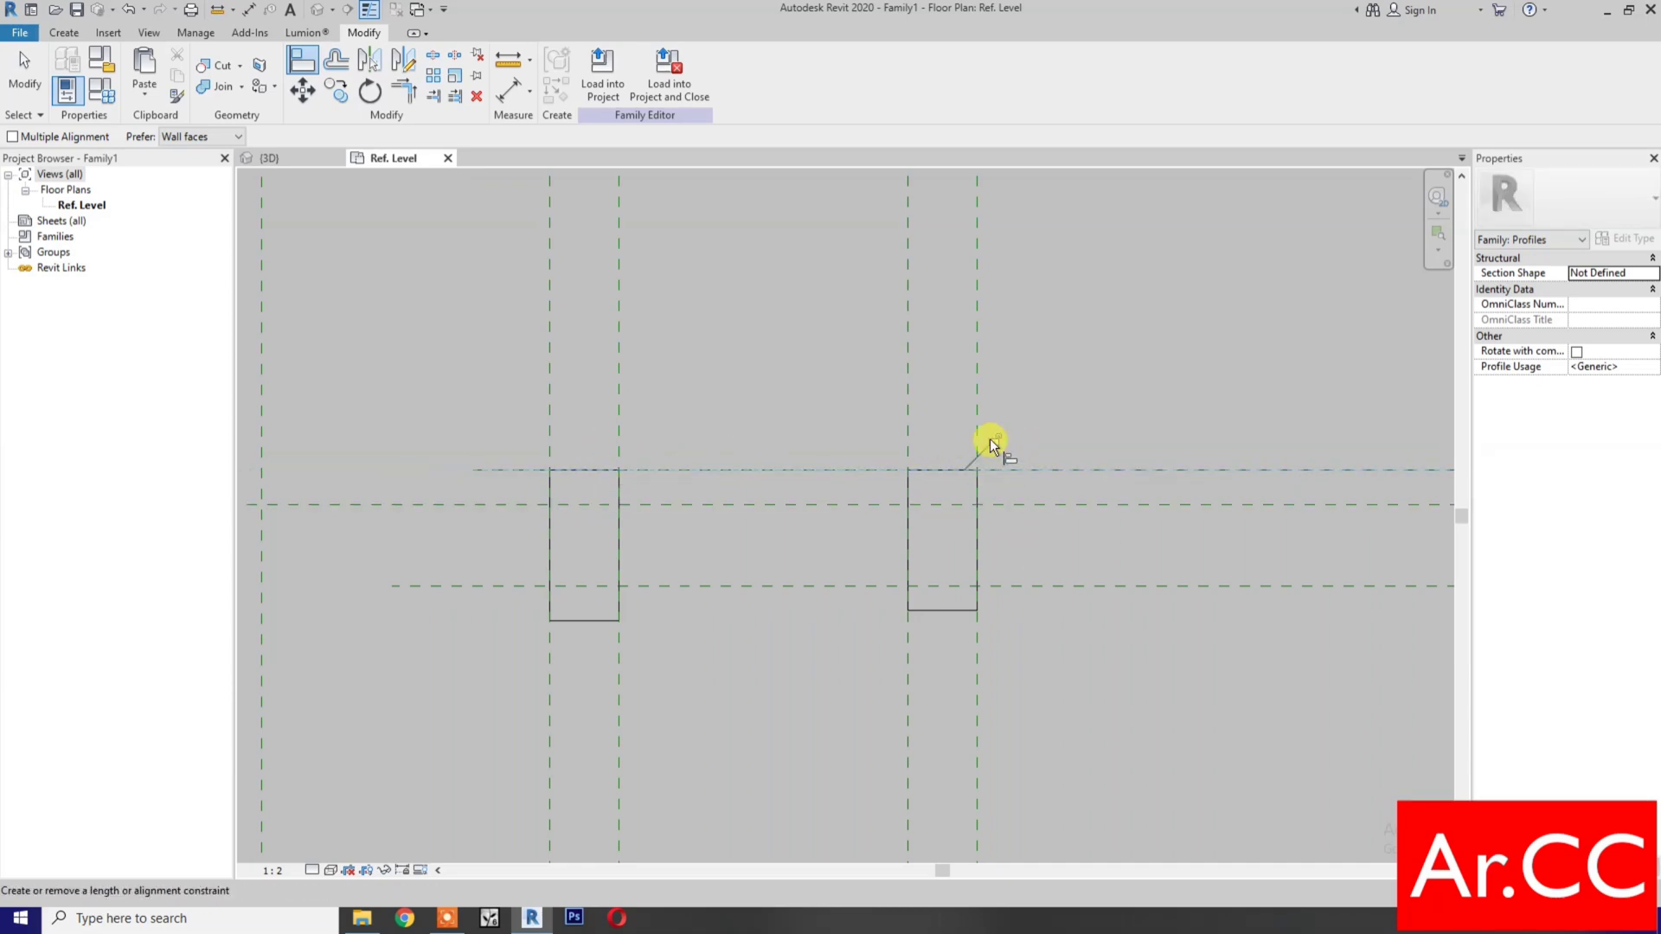
- Align and lock the bottom edges of both rectangles to the lowest horizontal reference plane
left_click(1030, 585)
left_click(958, 615)
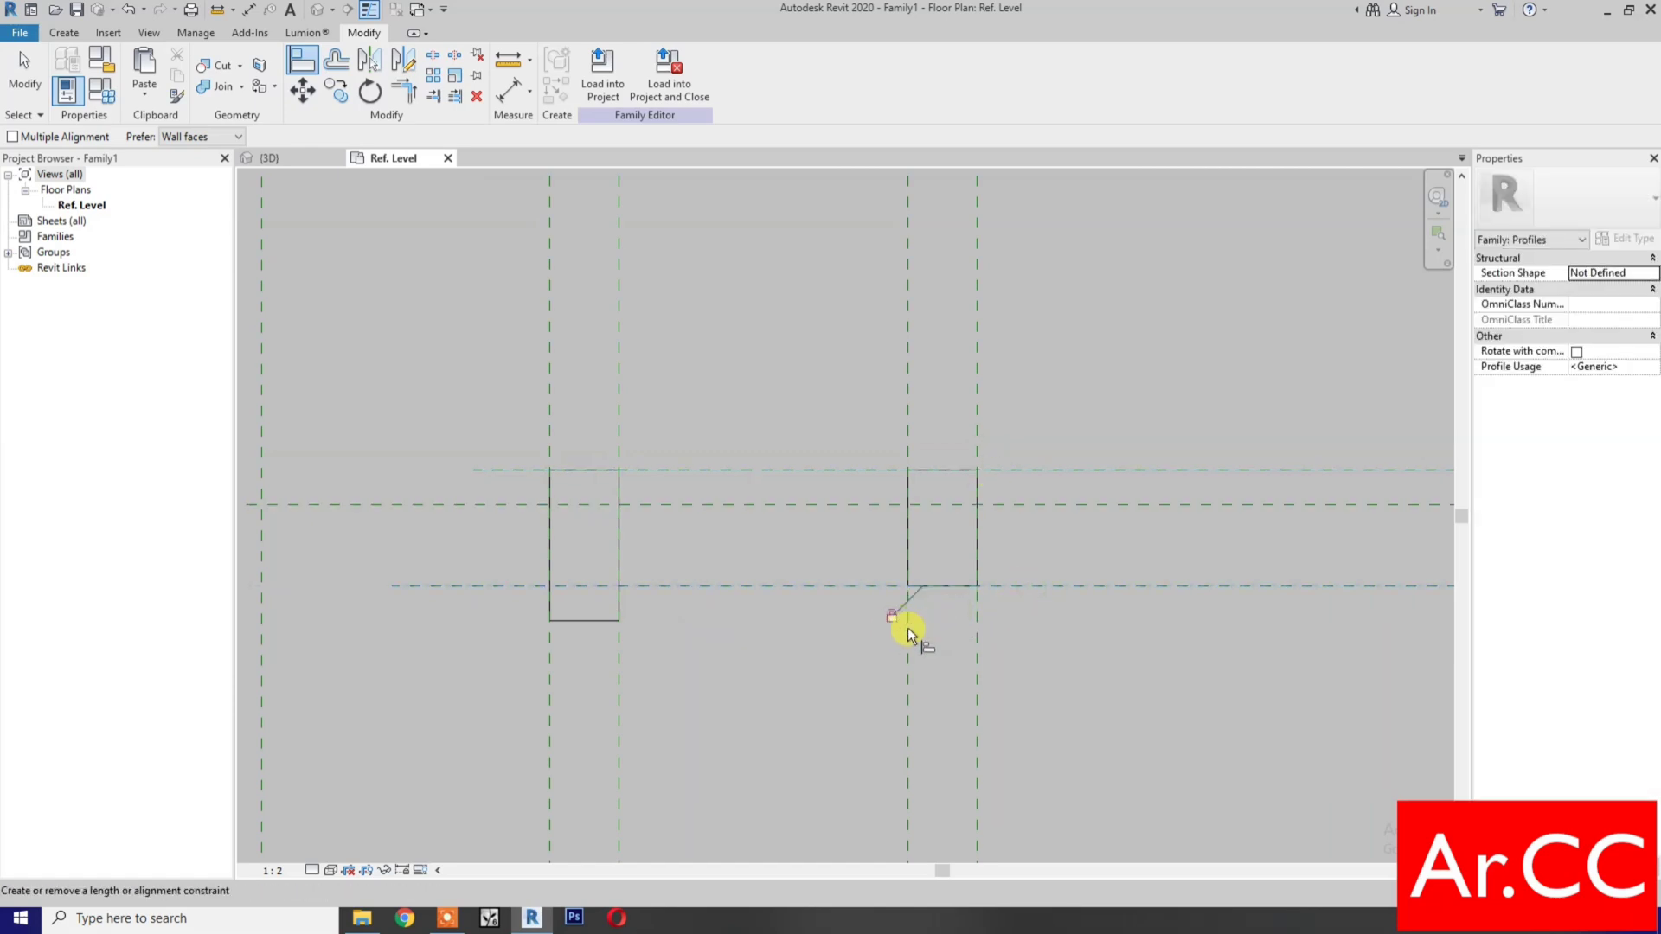
left_click(1027, 585)
left_click(583, 621)
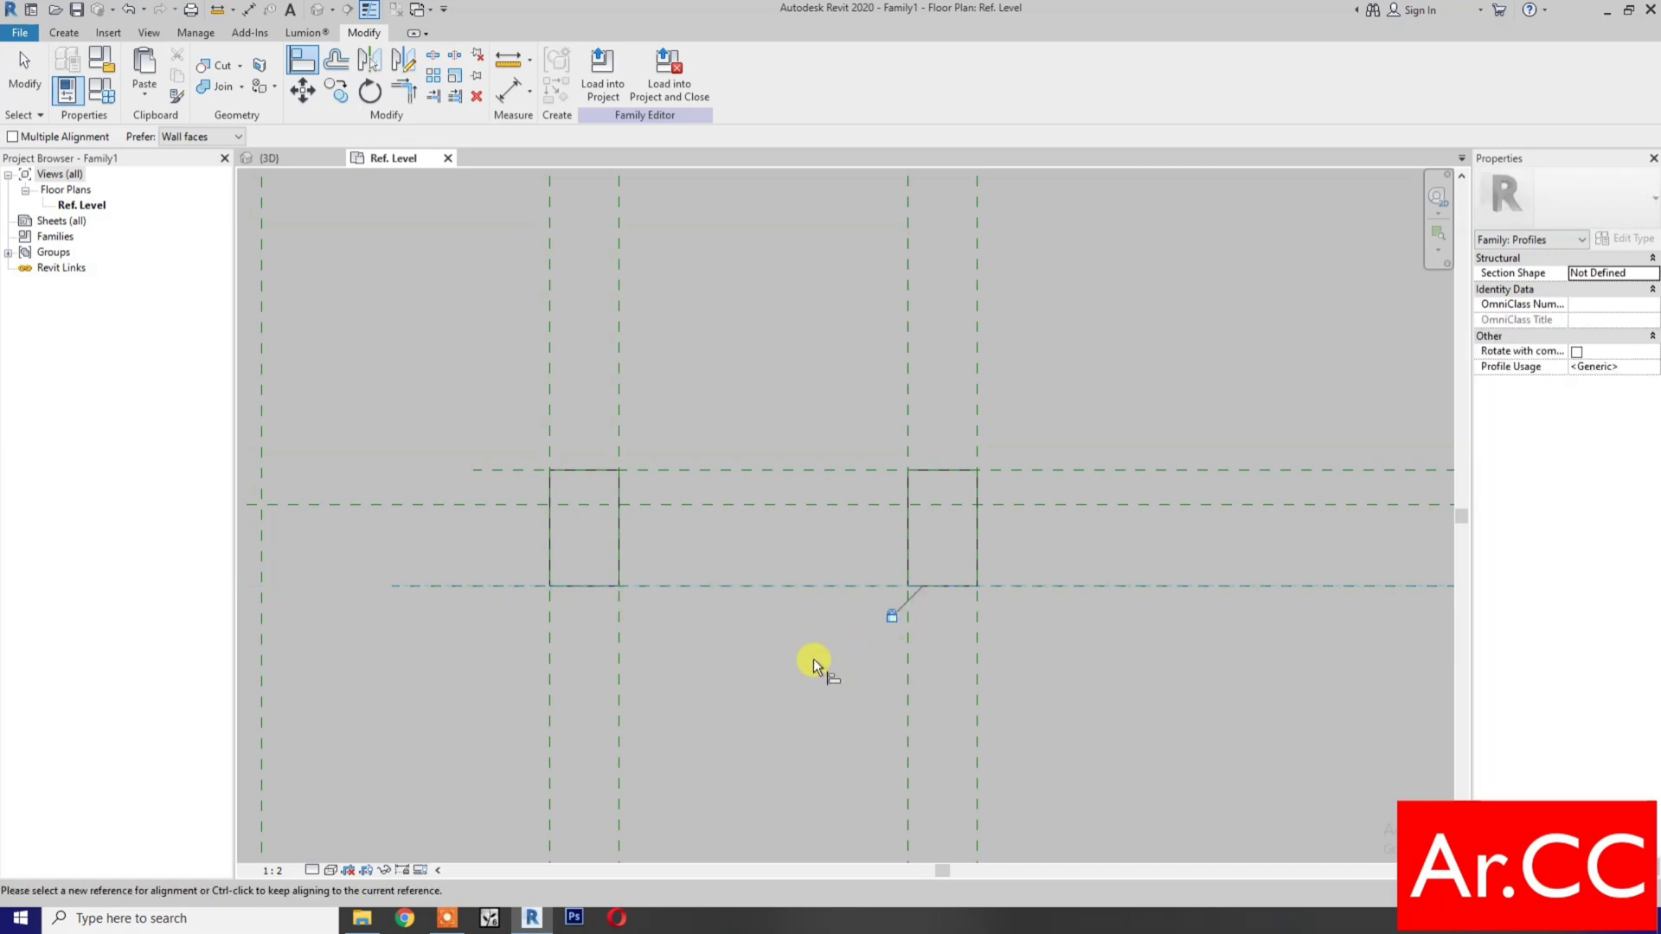
- Draw a rectangle about 20 mm wide between the two strip rectangles, straddling the lowest horizontal reference plane
key("Escape")
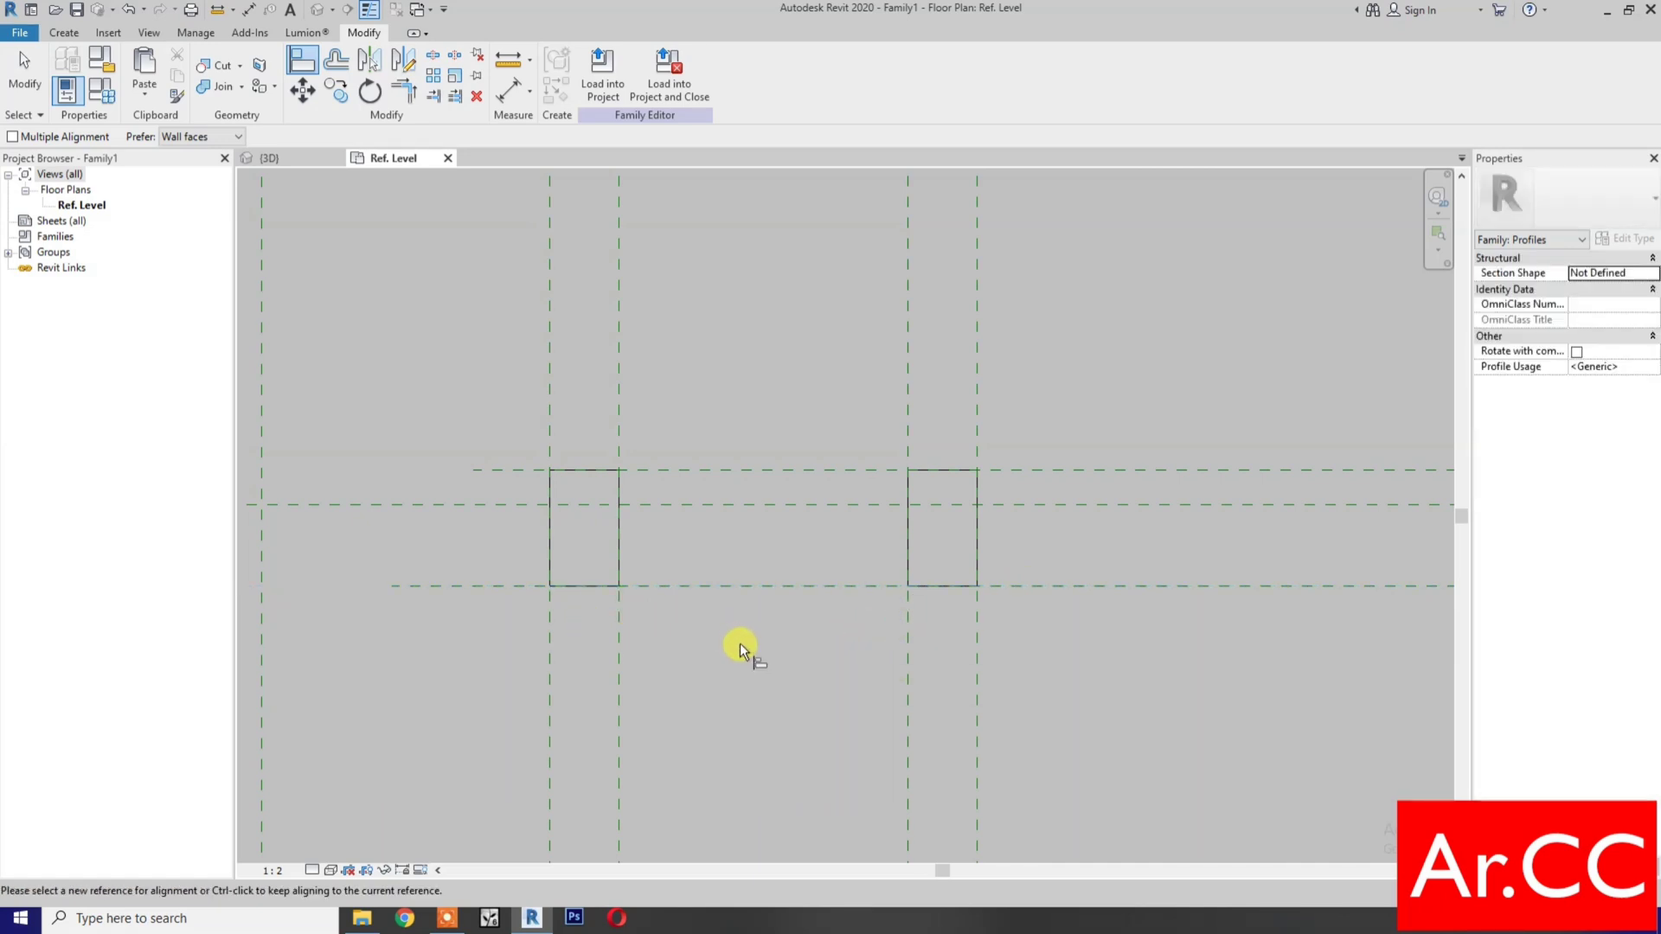
left_click(63, 32)
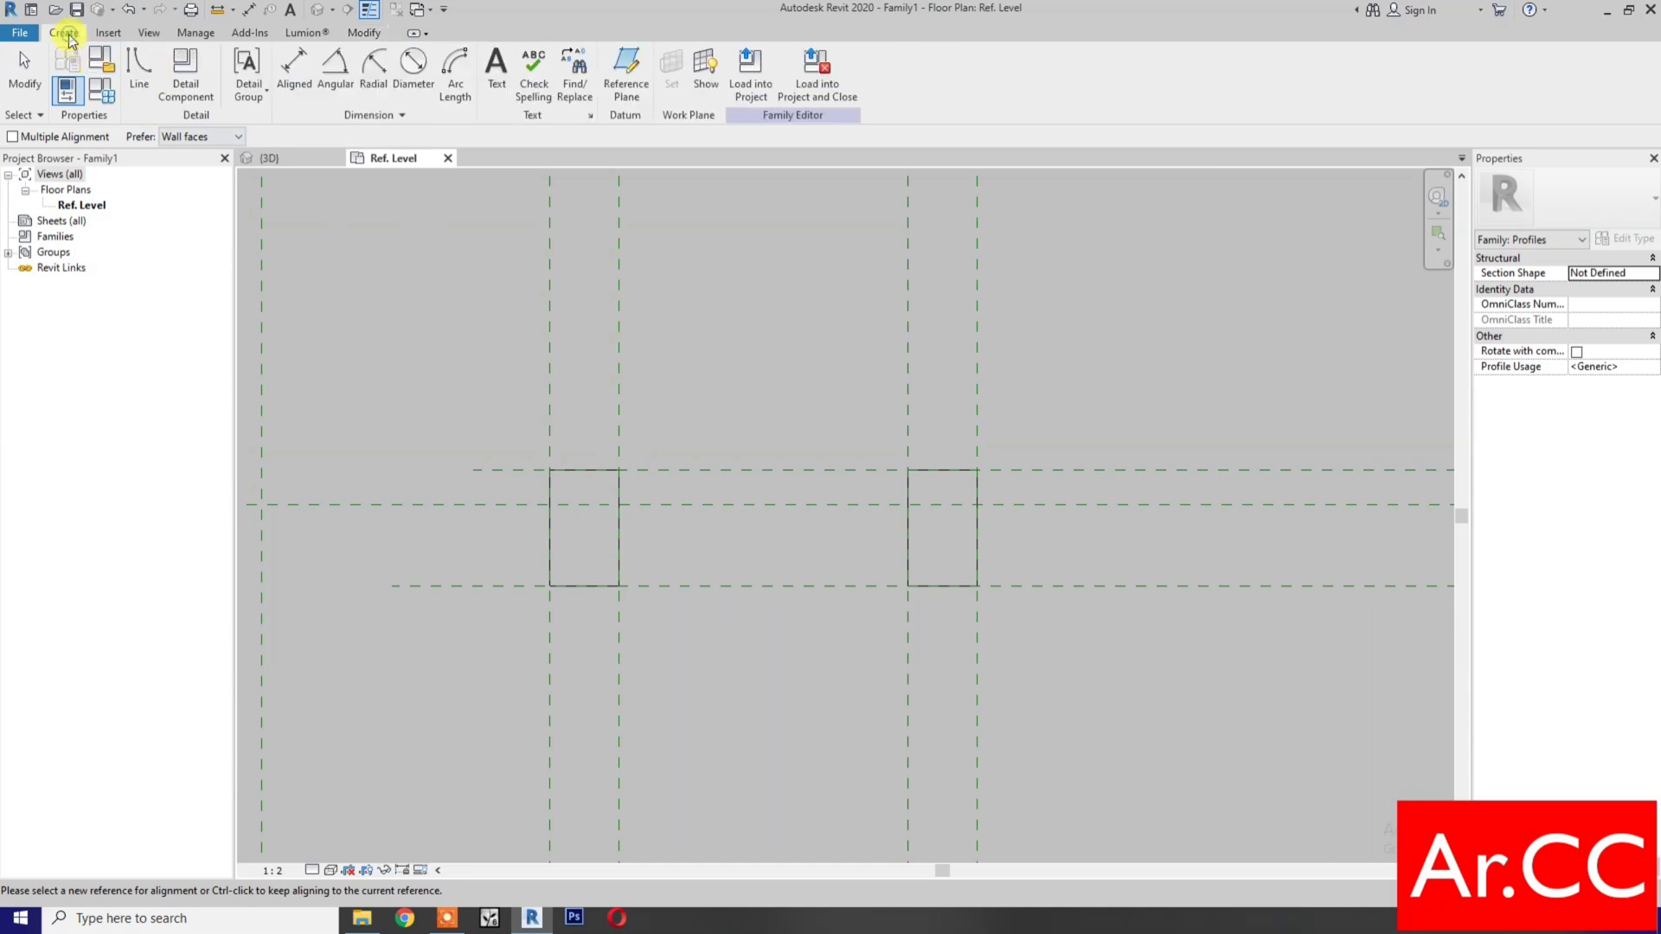
left_click(138, 69)
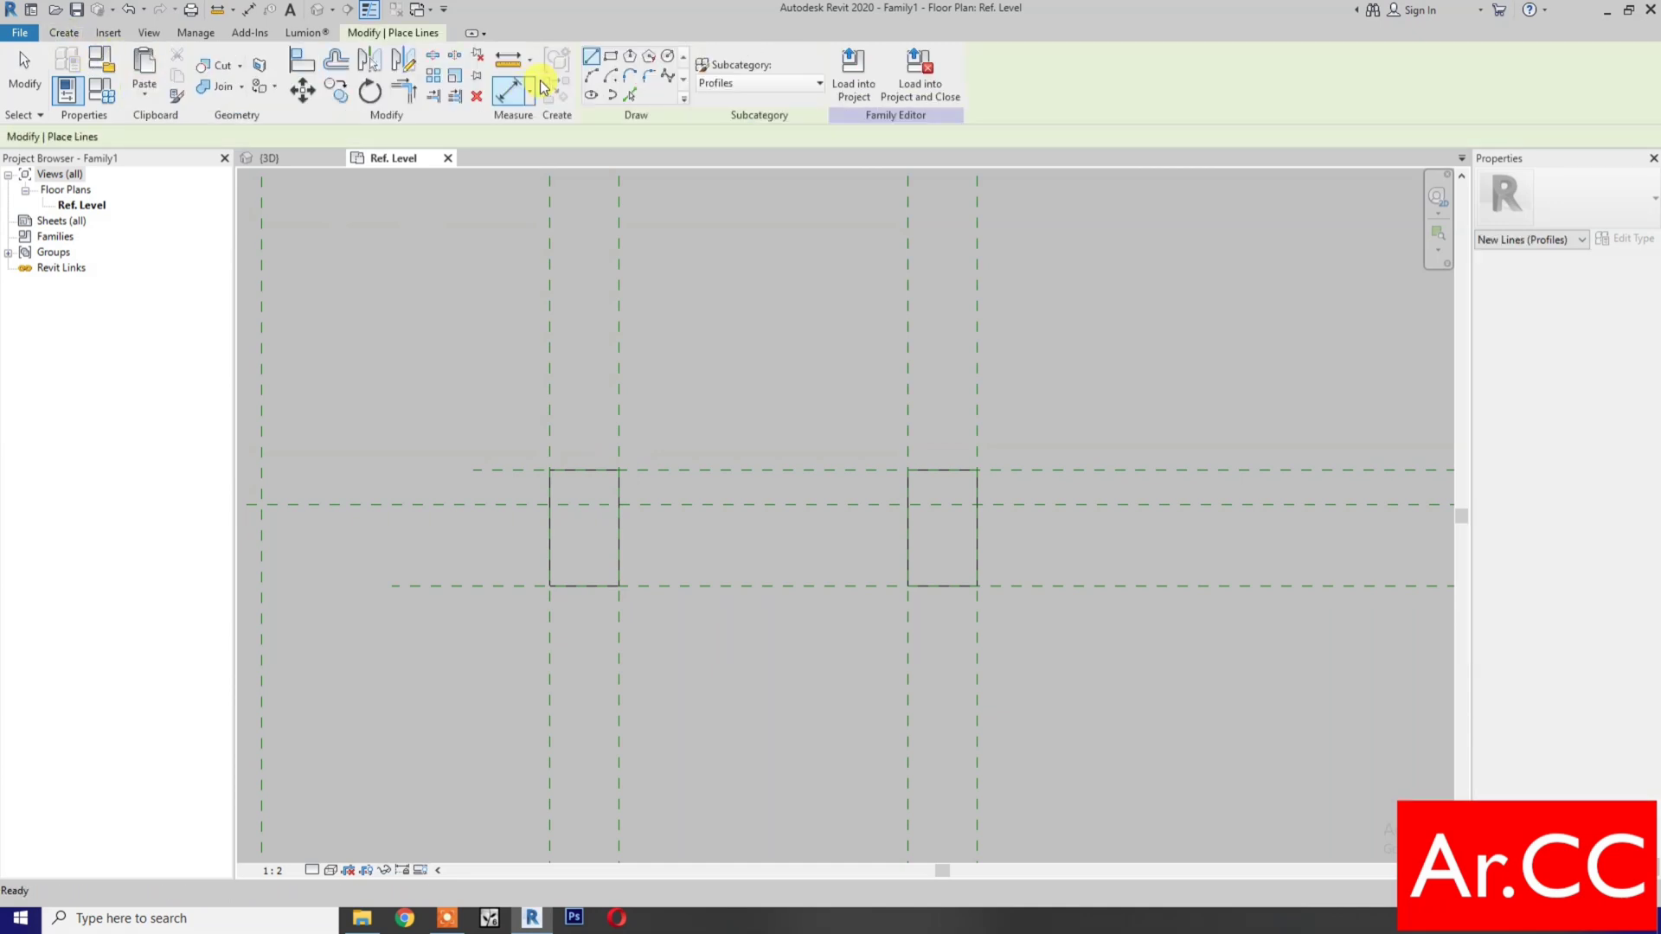
left_click(611, 56)
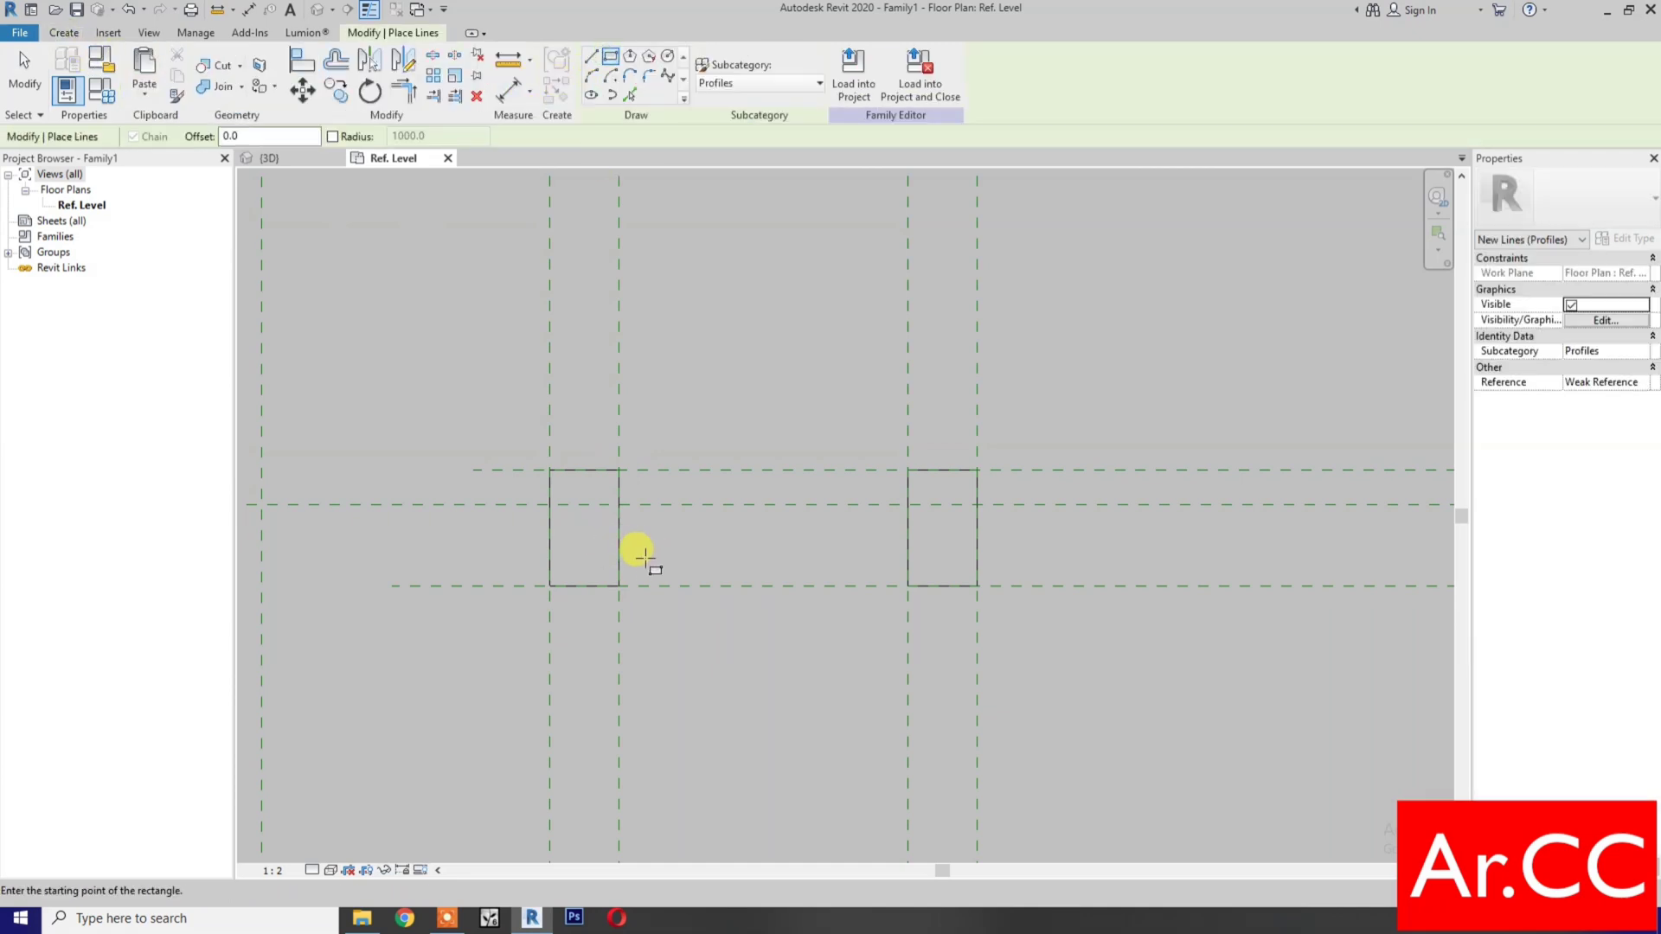
left_click(648, 553)
left_click(879, 611)
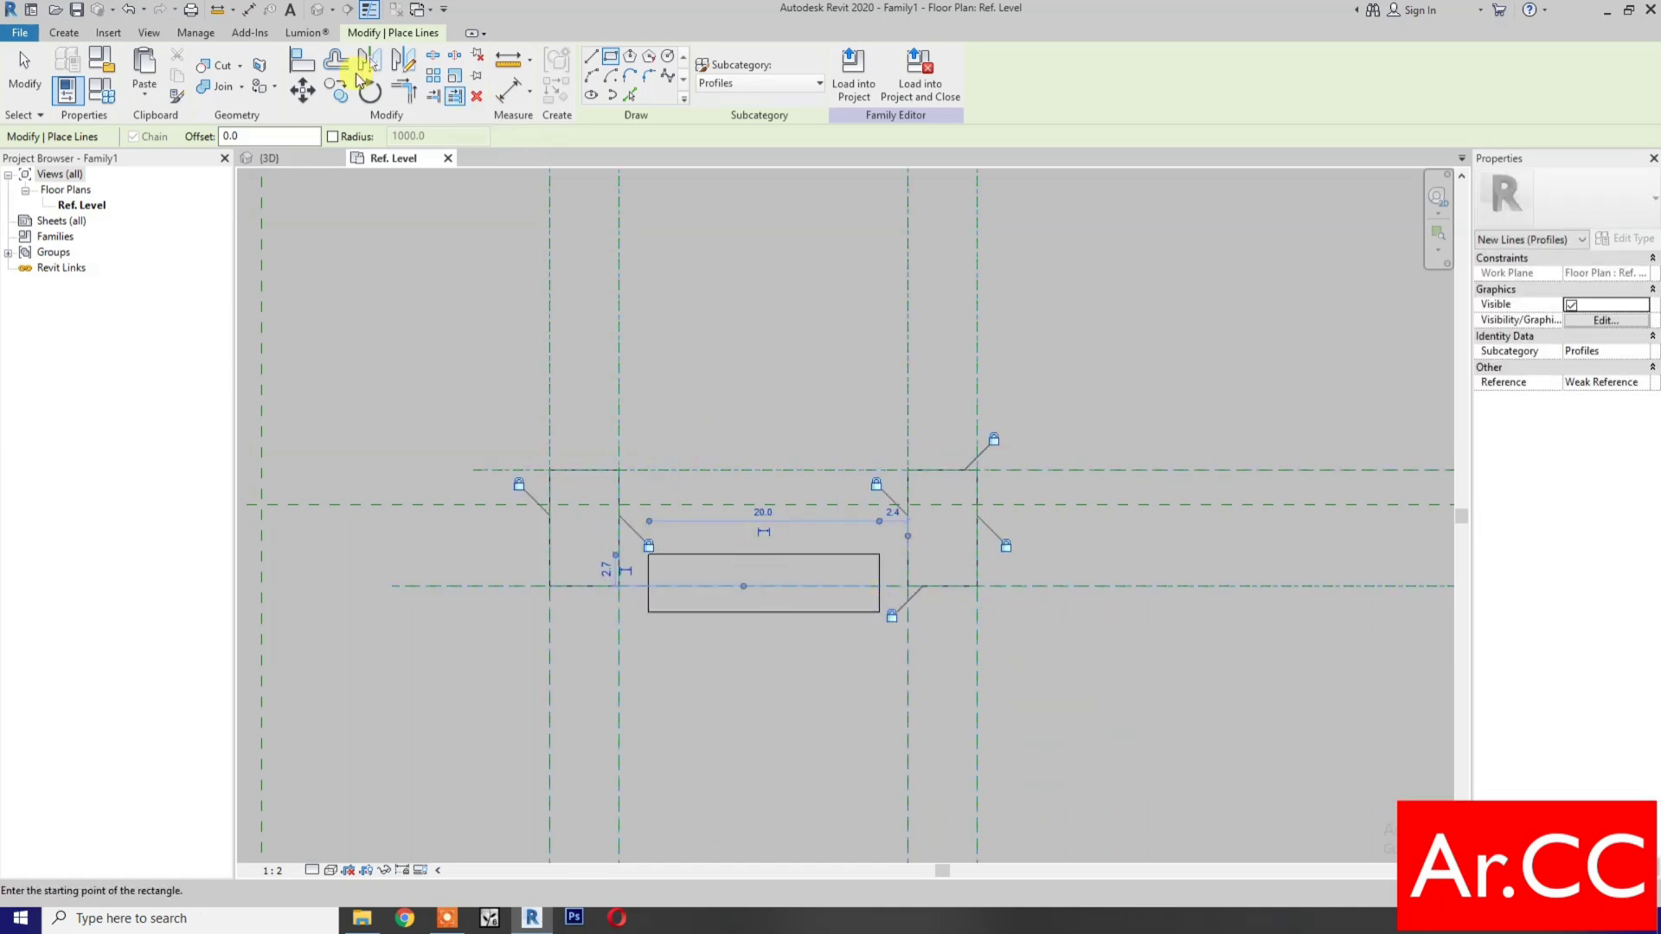
- Align and lock the bottom edge of the middle rectangle to the lowest horizontal reference plane
left_click(297, 74)
left_click(1079, 586)
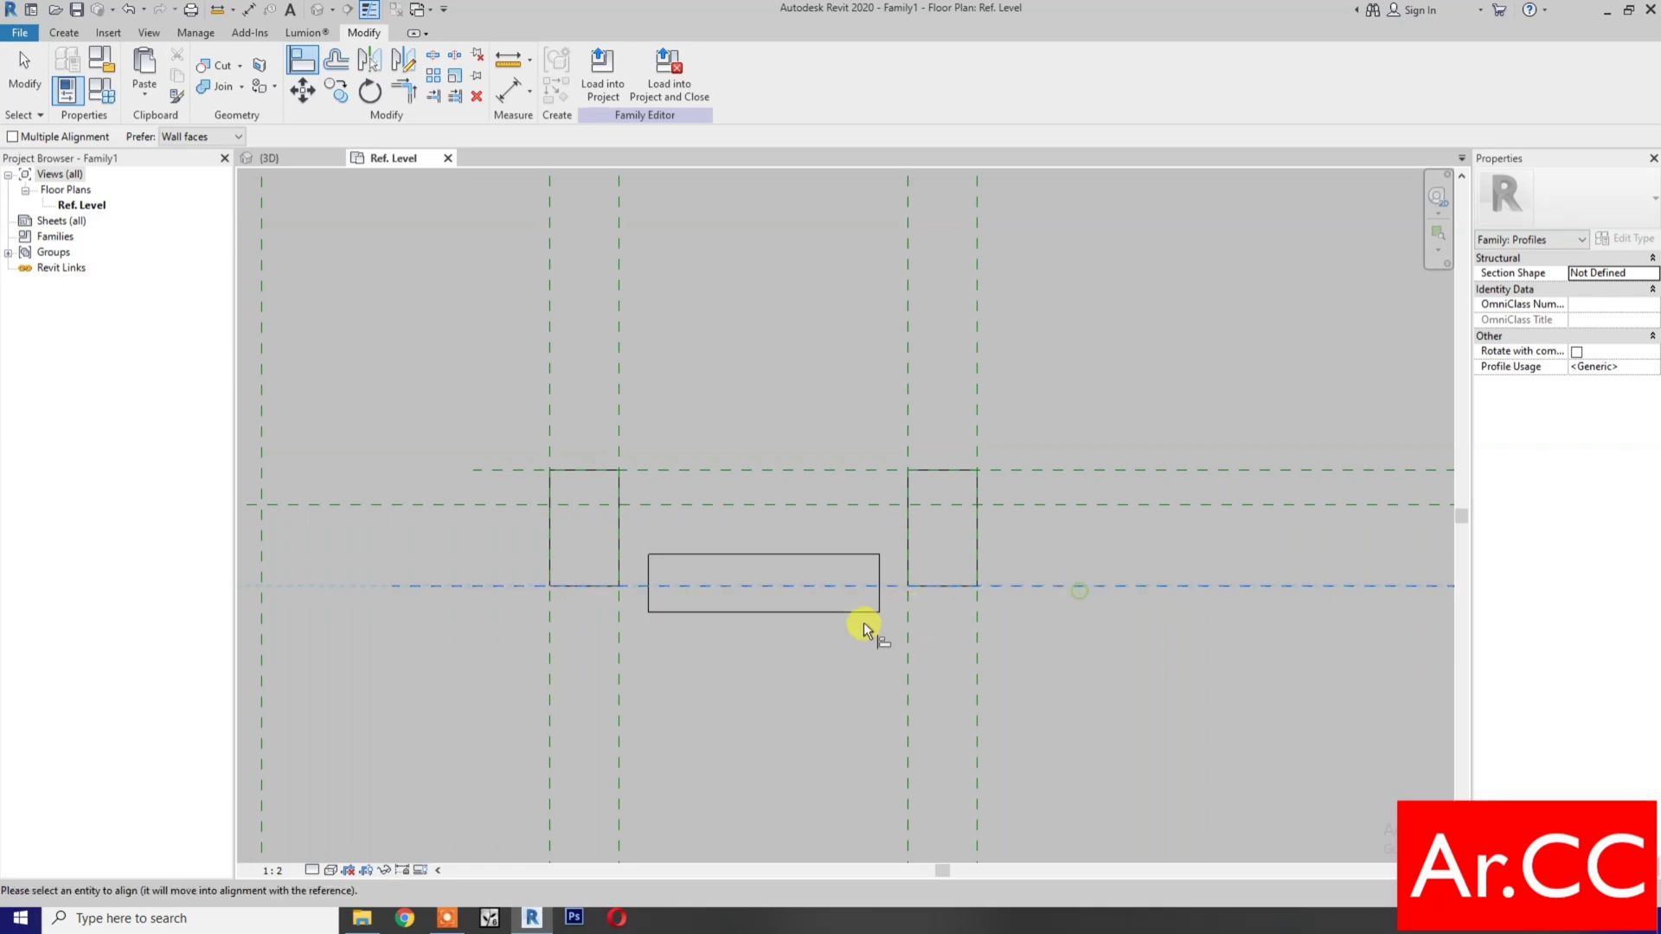
left_click(832, 613)
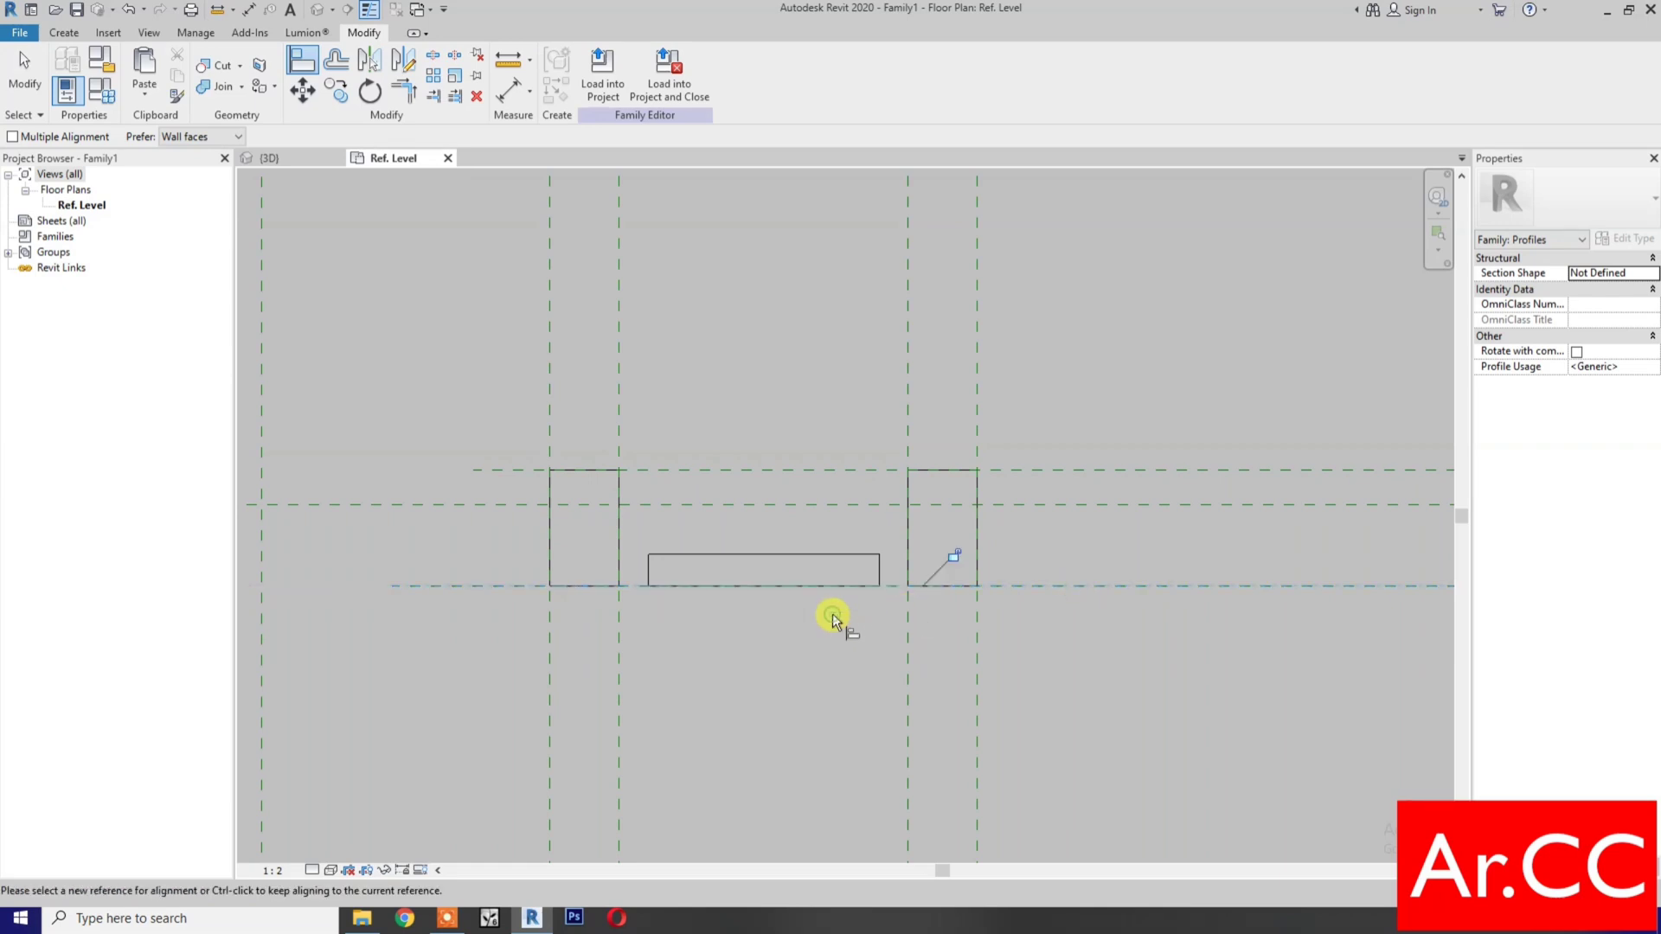
left_click(953, 554)
key("Escape")
- Extend the middle rectangle's top edge to the facing inner sides of both strips, trimming those sides at the corners
key("t")
key("r")
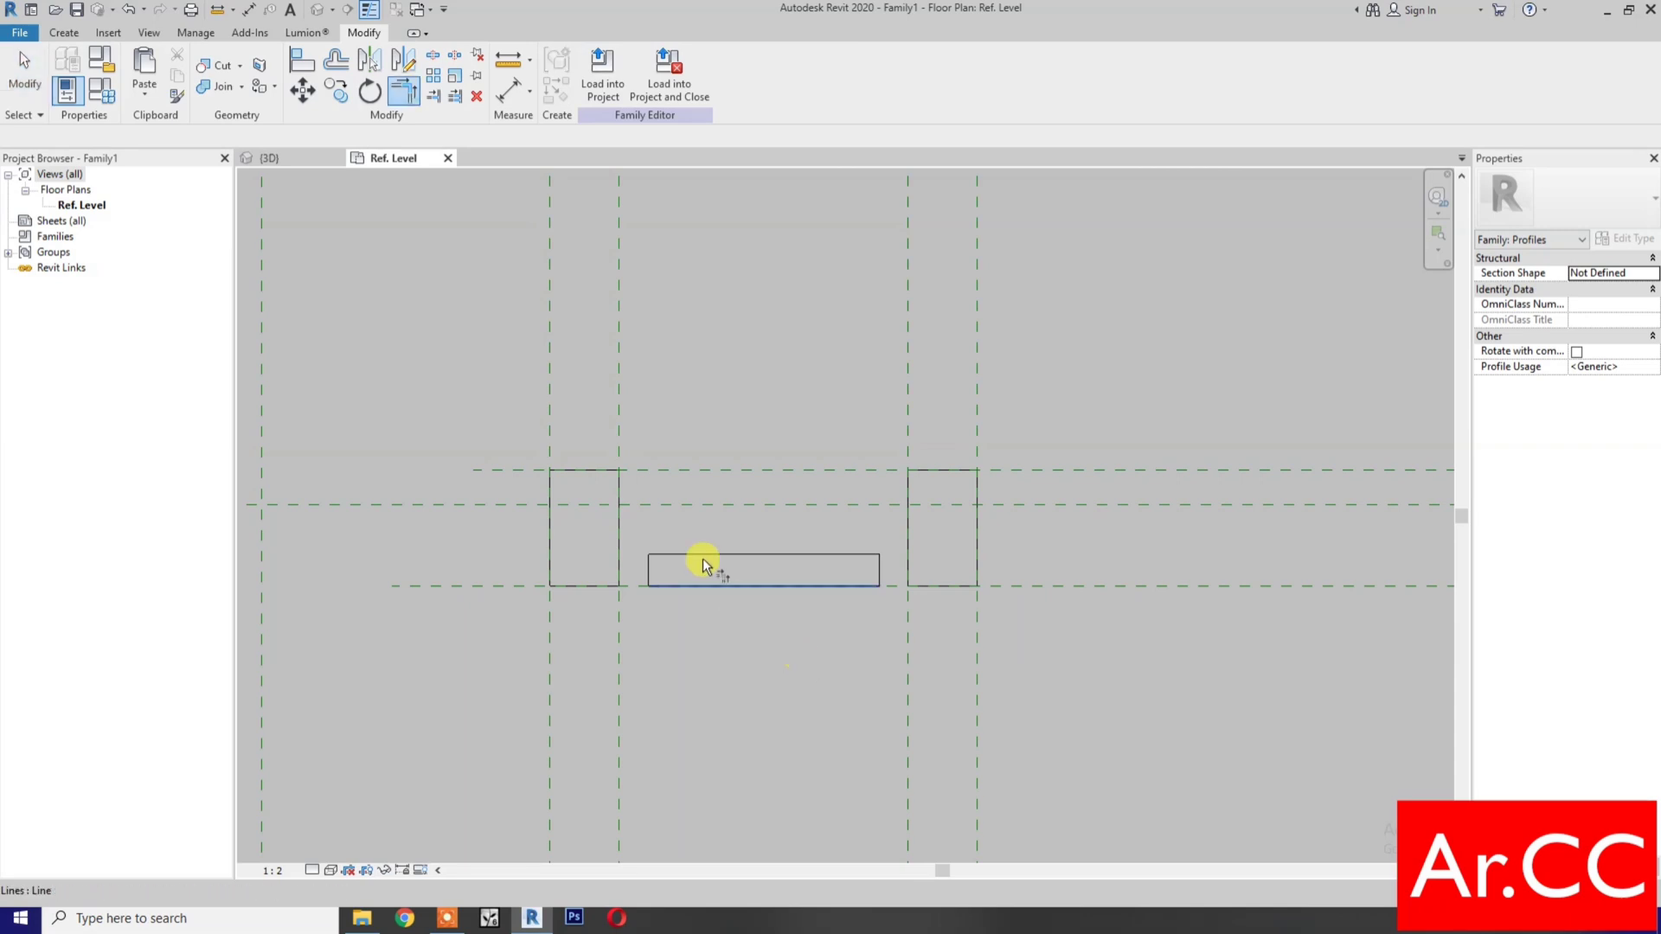
left_click(675, 554)
left_click(621, 529)
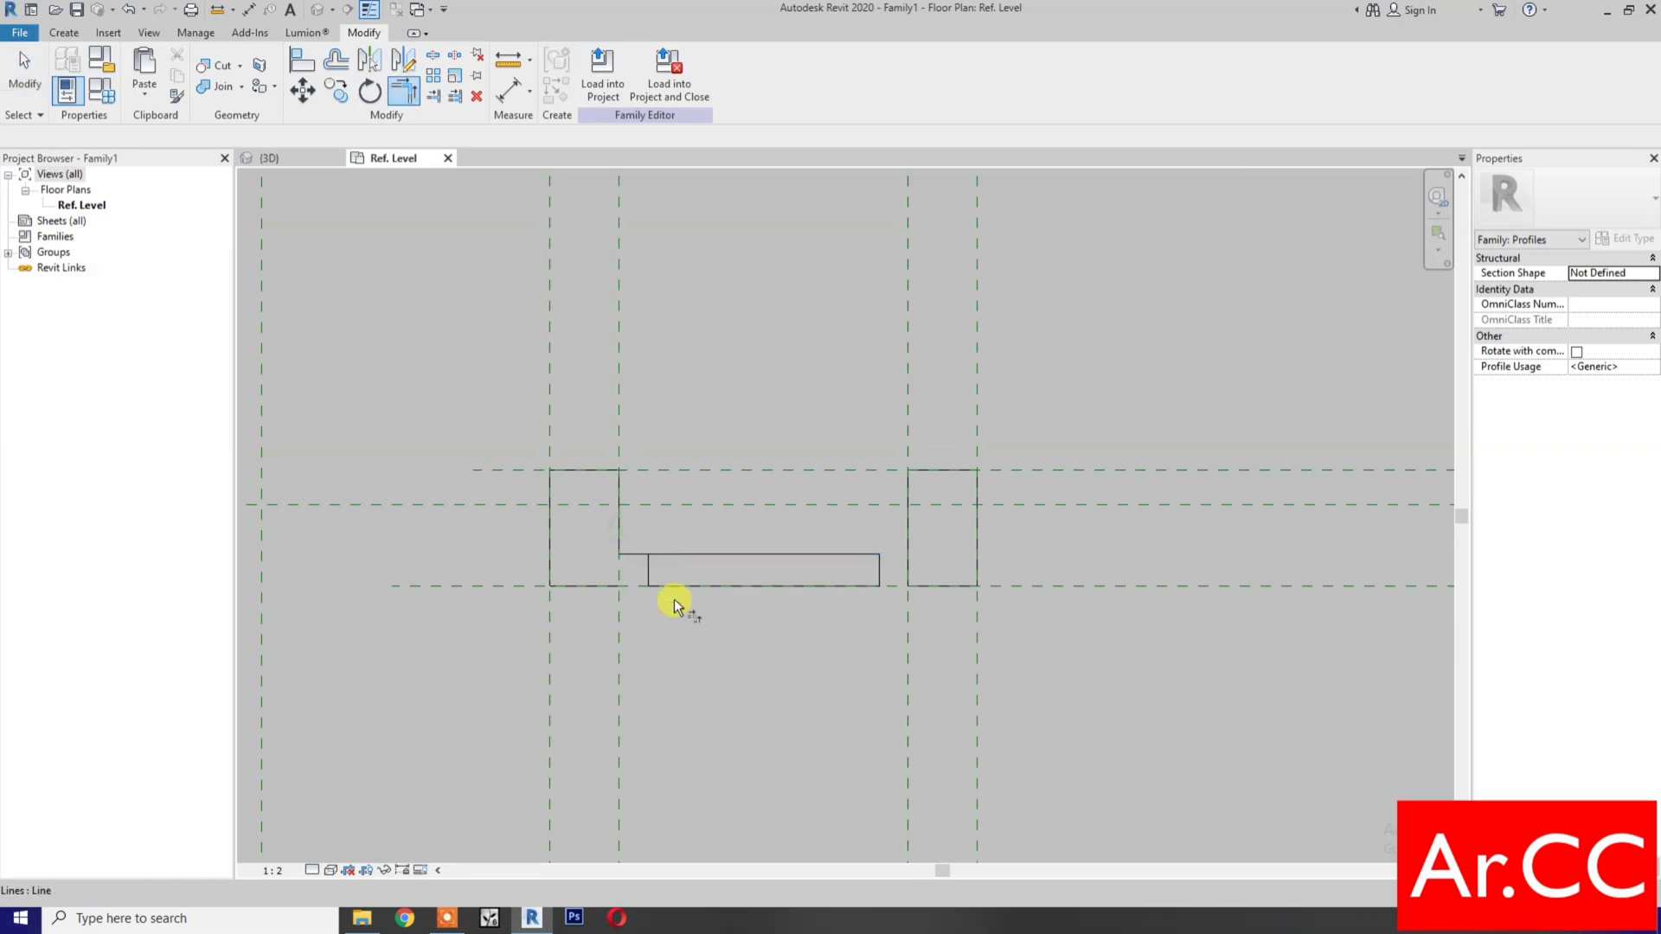
left_click(836, 557)
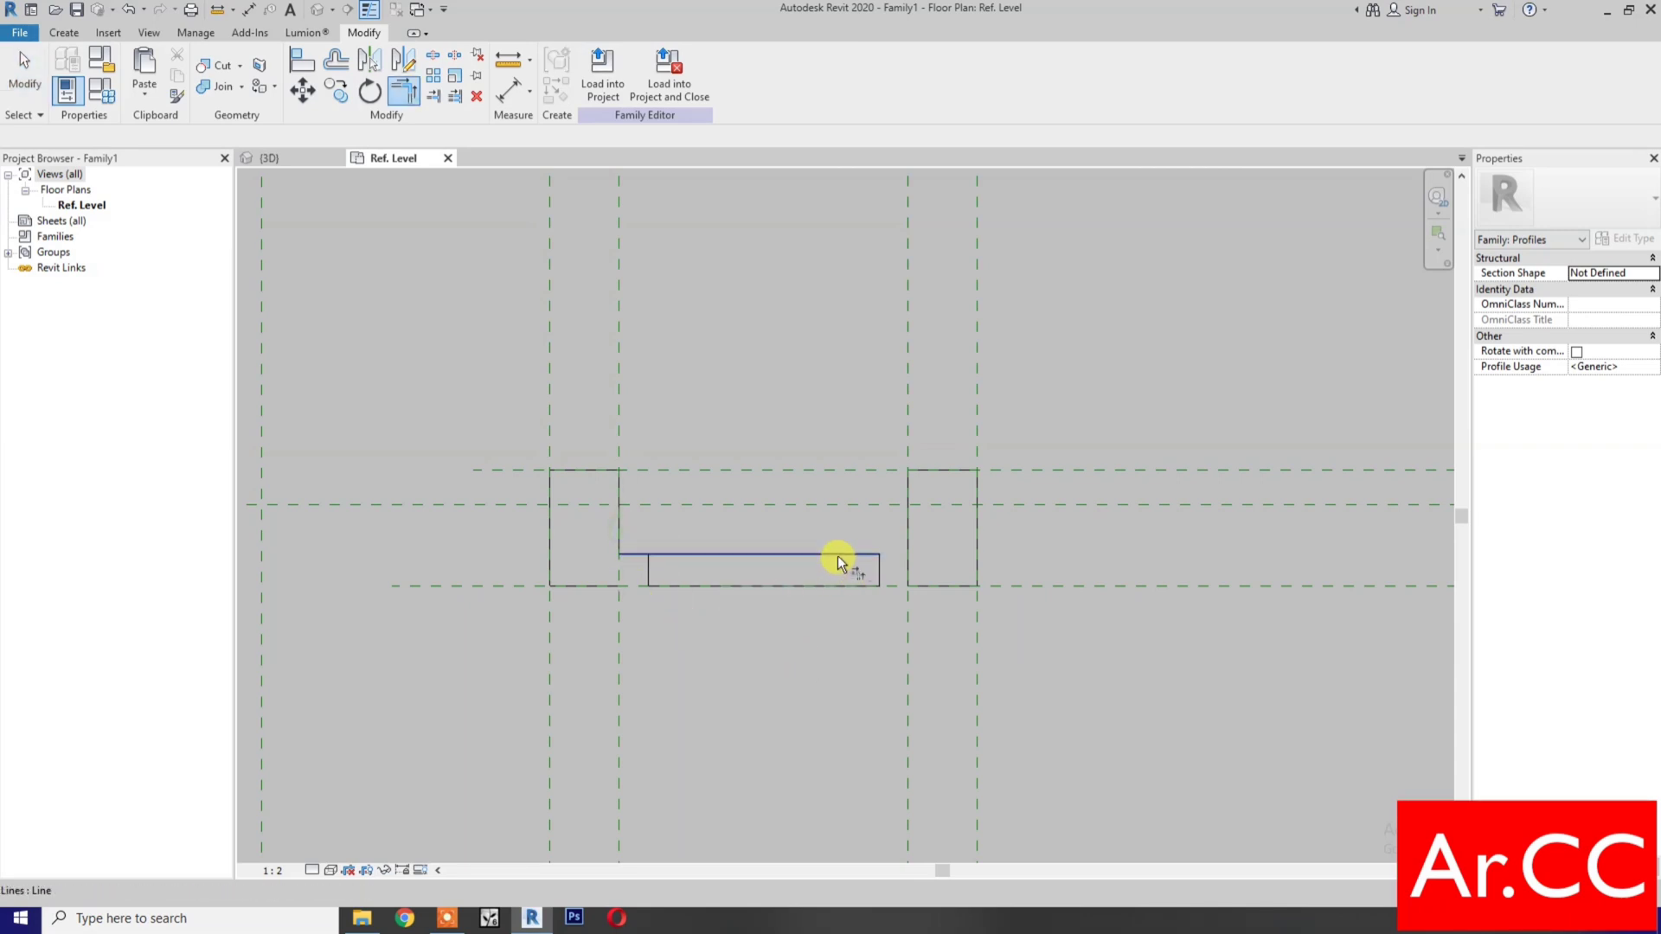
left_click(907, 526)
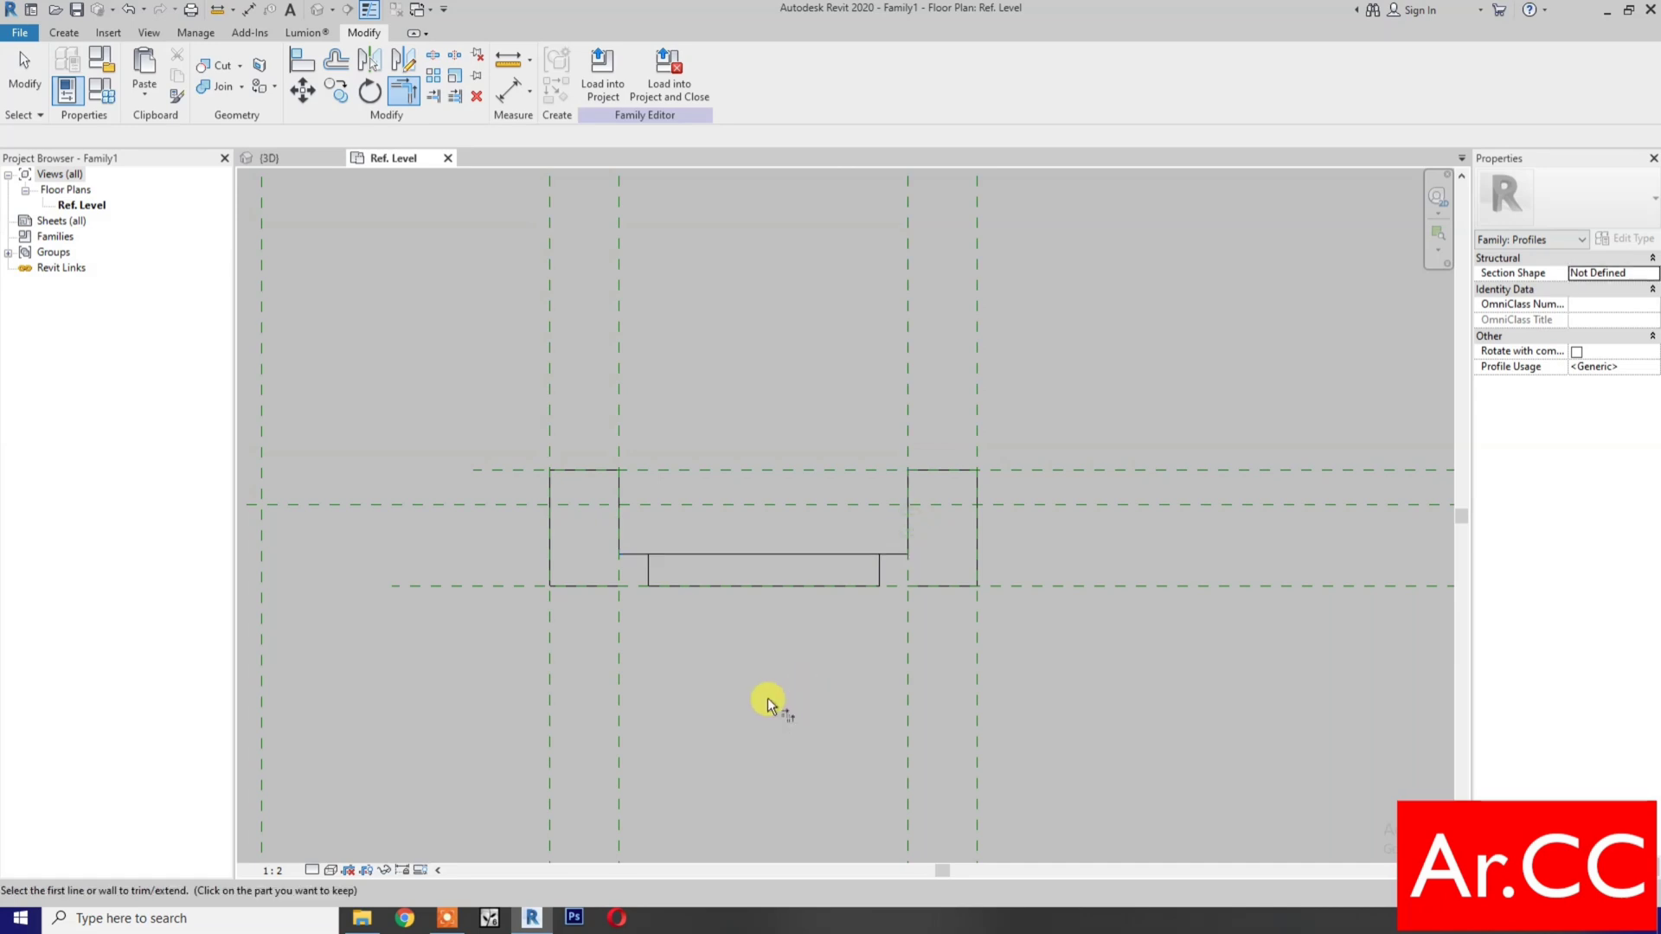
key("Escape")
- Delete the bottom edges of both strip rectangles and the two short vertical sides of the middle rectangle
left_click(582, 586)
key("Delete")
left_click(938, 587)
key("Delete")
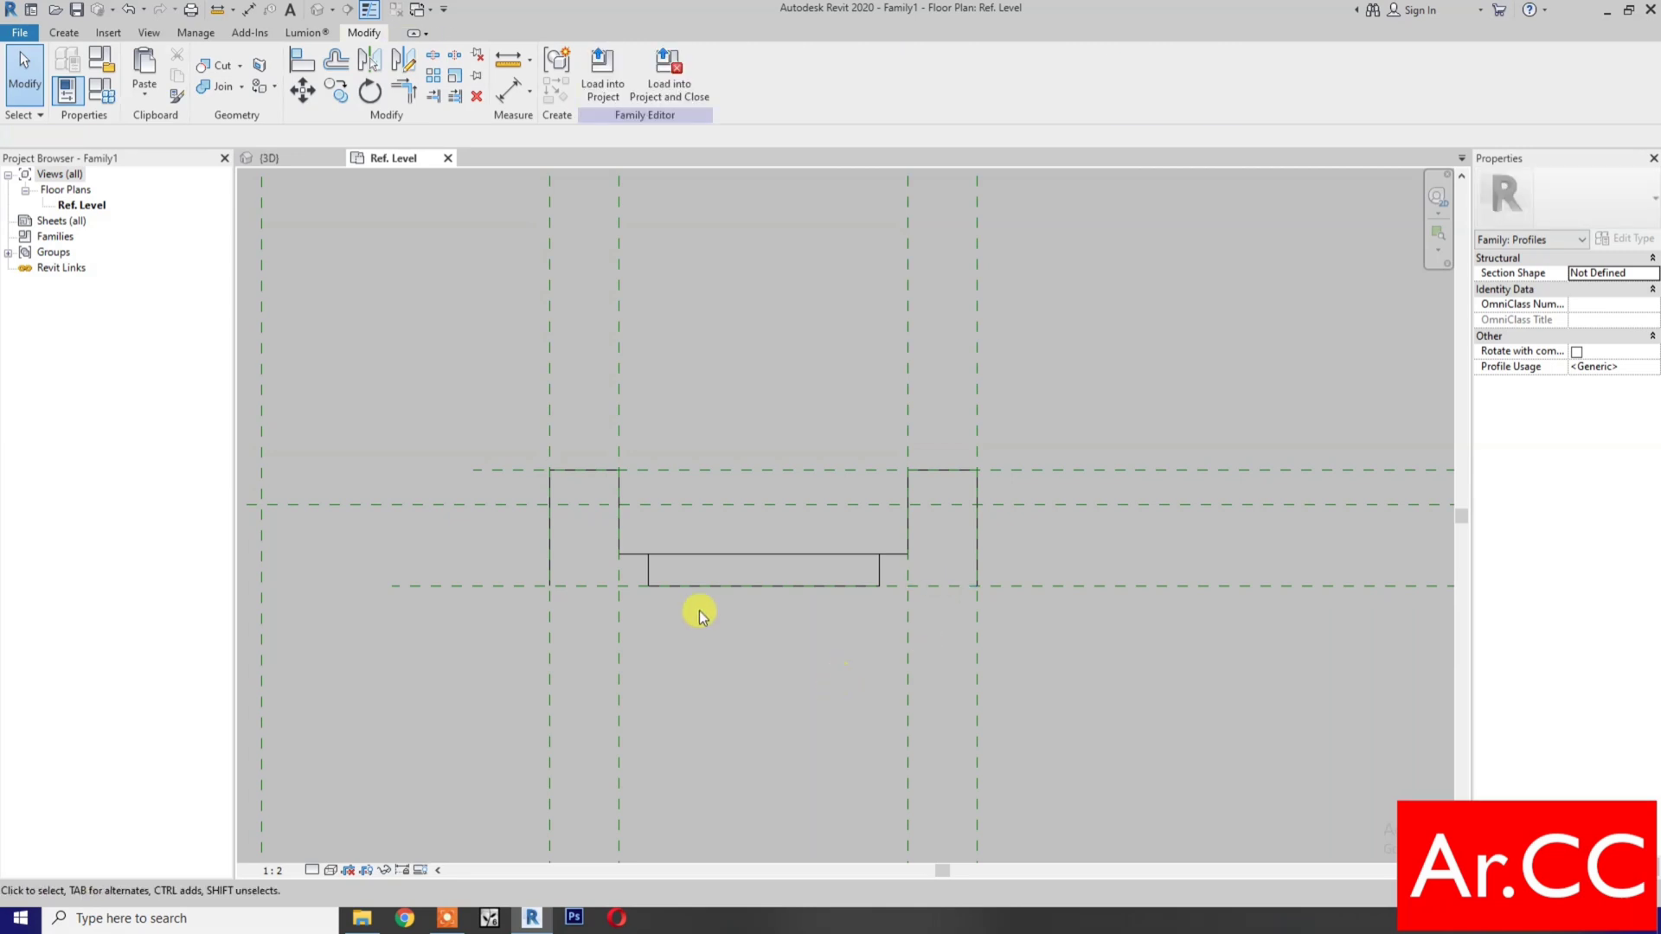
left_click(648, 571)
key("Delete")
left_click(880, 571)
key("Delete")
- Extend the remaining bottom line to the outer sides of both strips to close the U-shaped profile
key("t")
key("r")
left_click(692, 586)
left_click(548, 561)
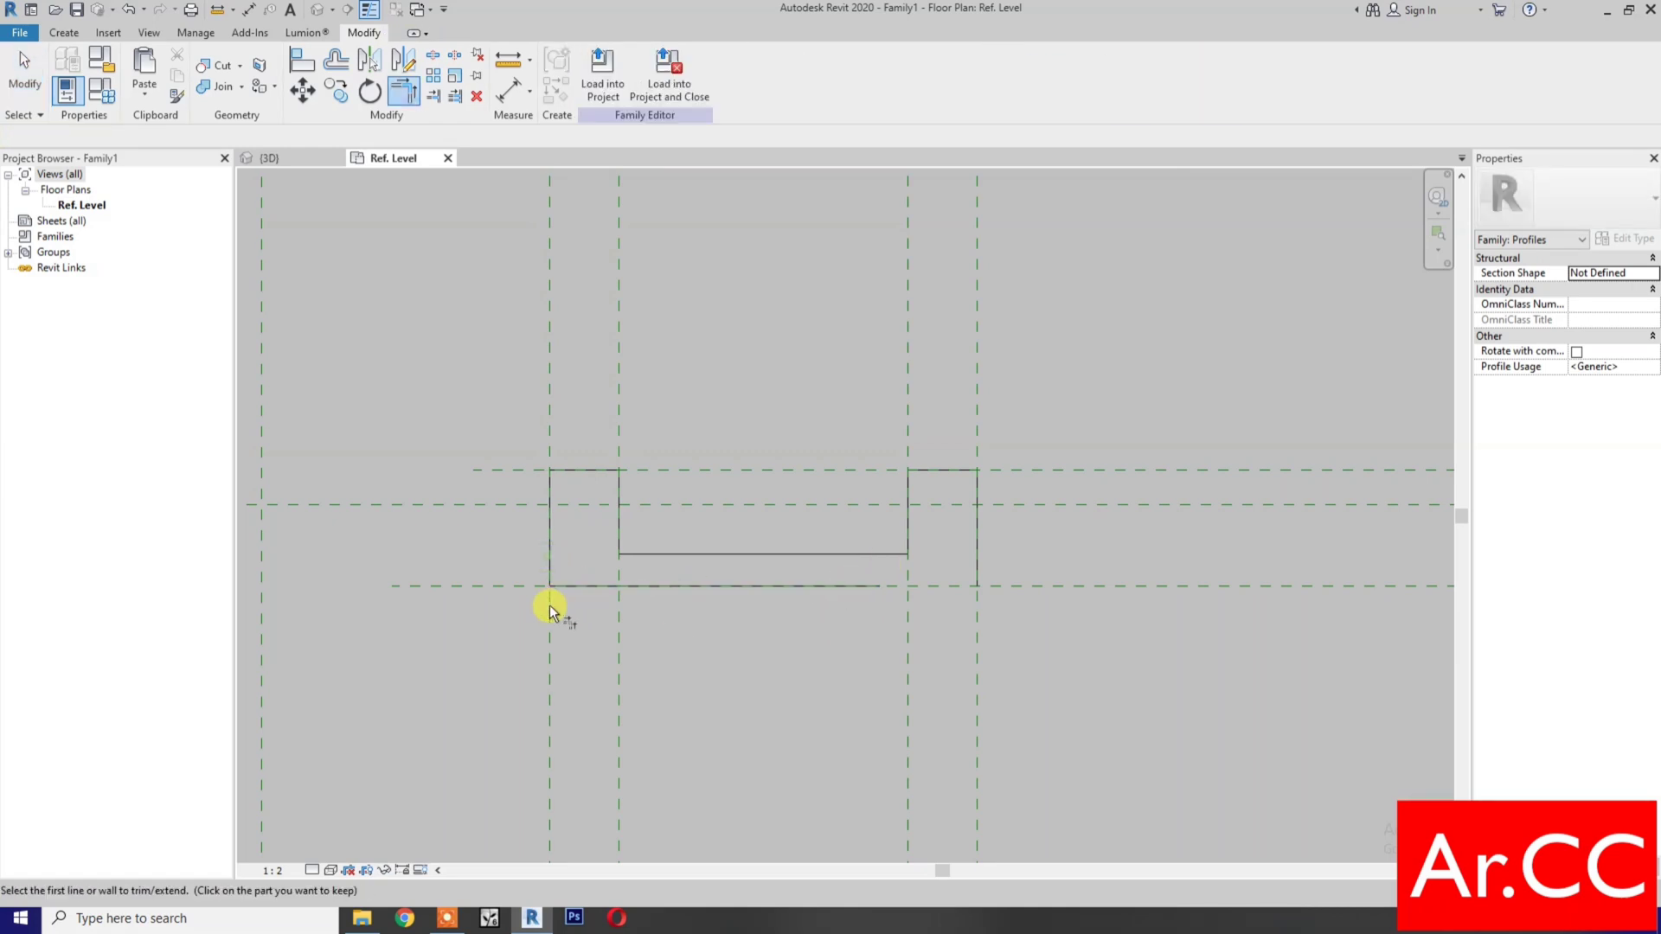
left_click(979, 550)
left_click(864, 586)
key("Escape")
- Add an aligned dimension between the two horizontal lines of the base that connects the strips
key("d")
key("i")
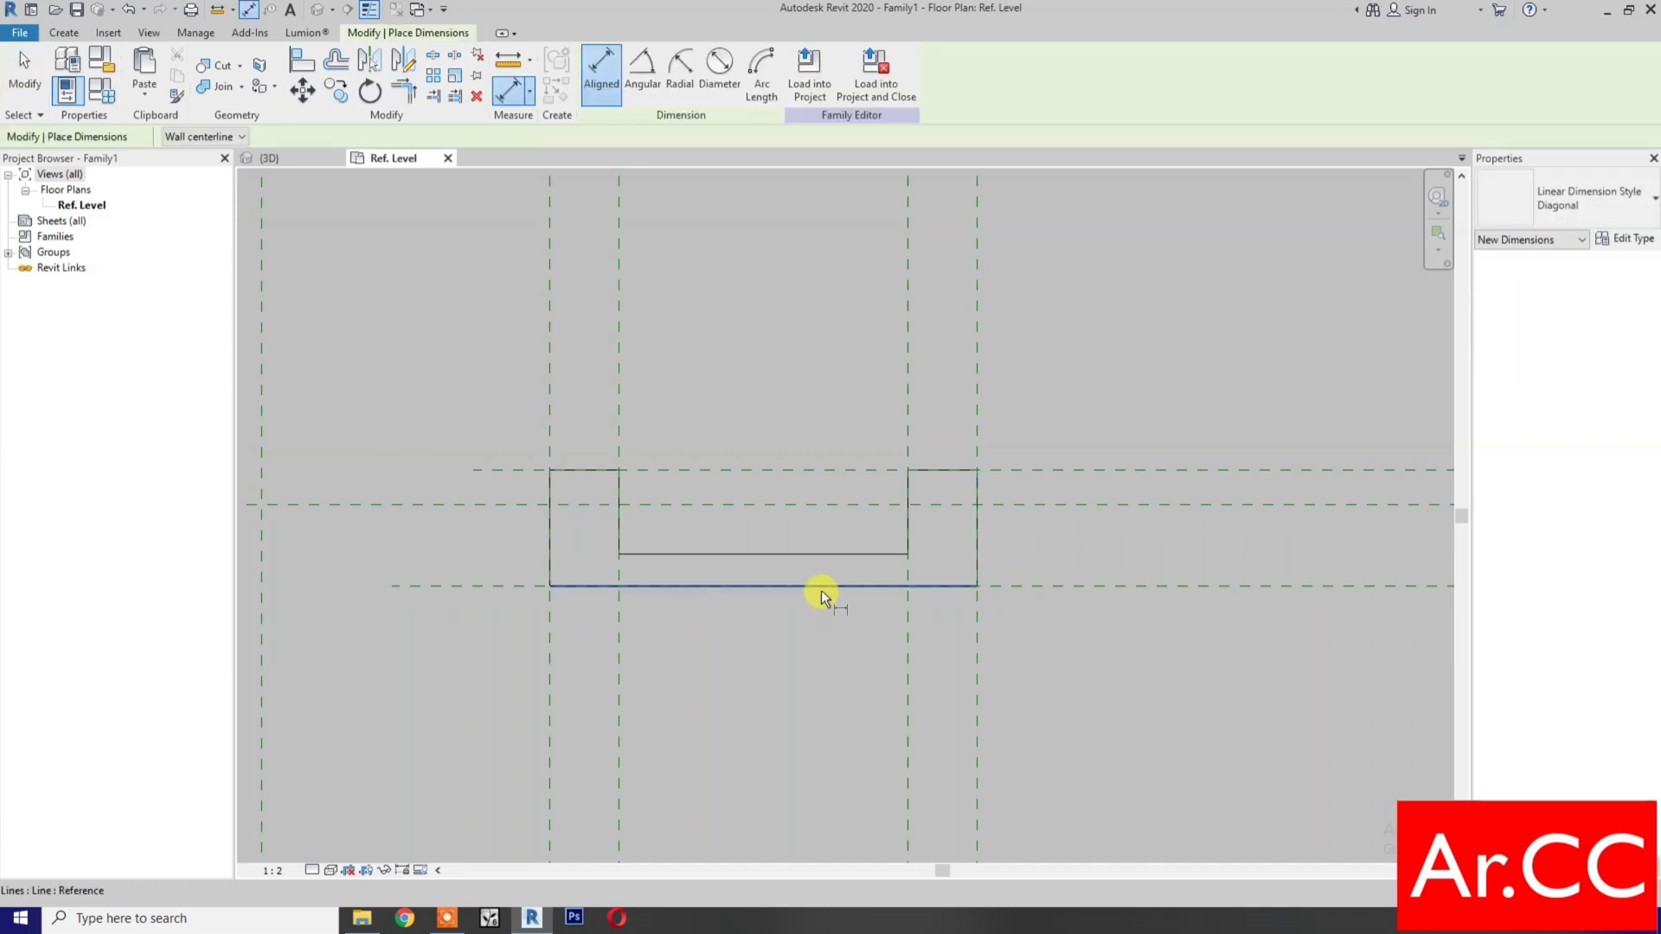
left_click(822, 588)
left_click(827, 556)
left_click(765, 701)
key("Escape")
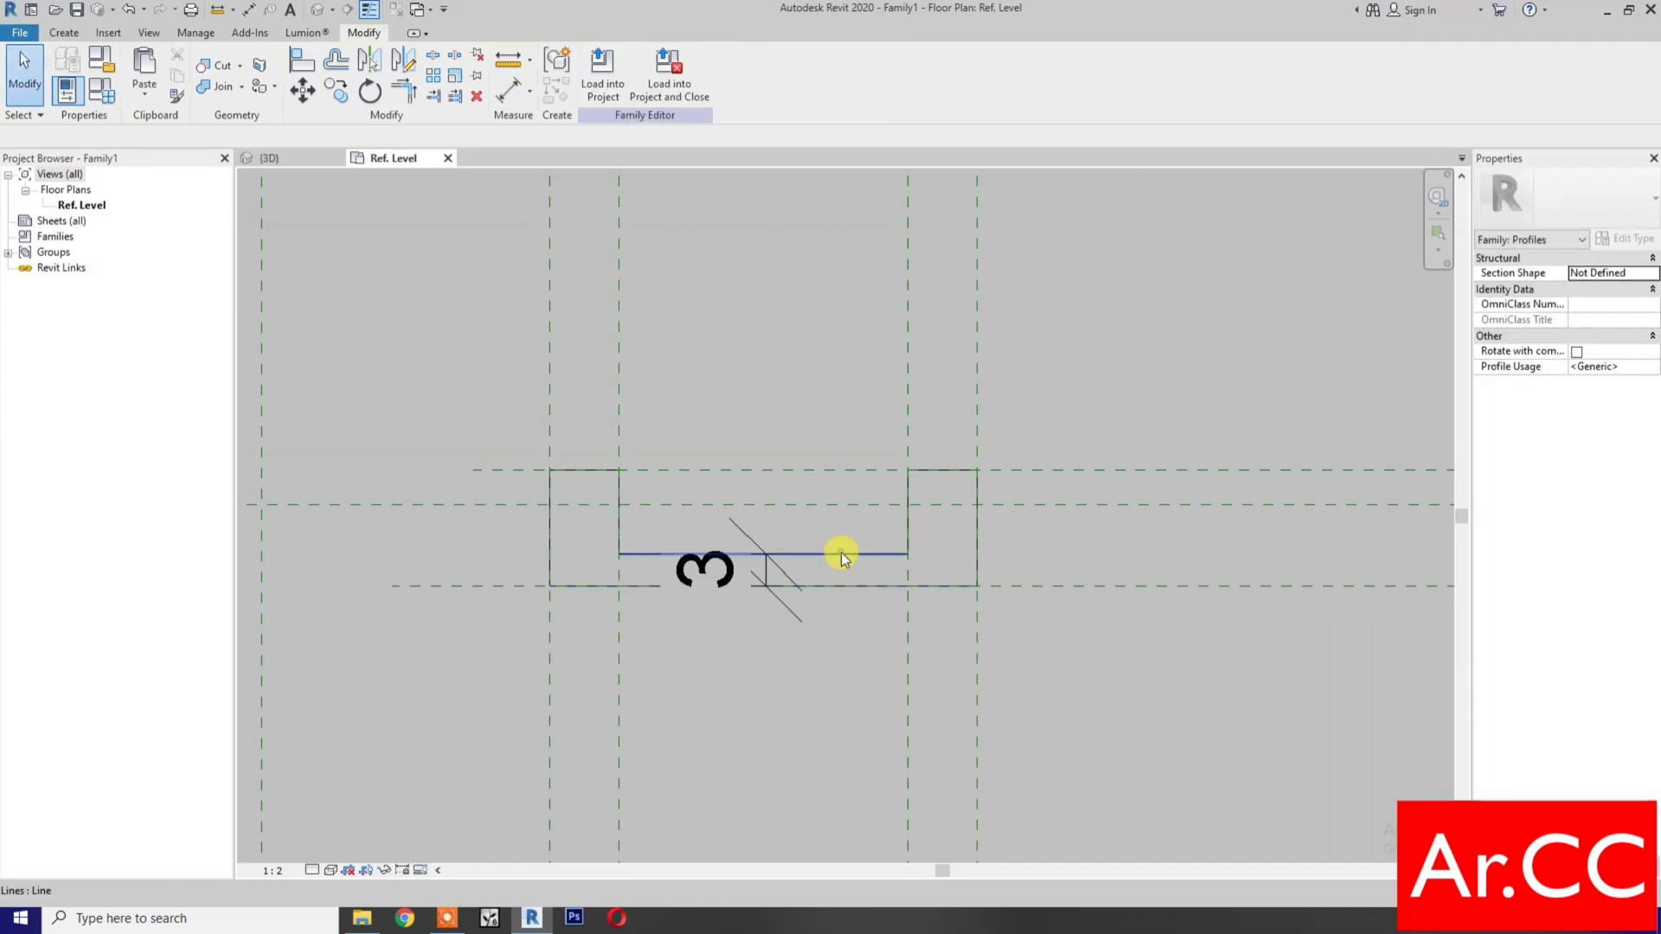
- Set the thickness of the connecting base to 1 mm by moving its upper line
left_click(720, 583)
left_click(720, 574)
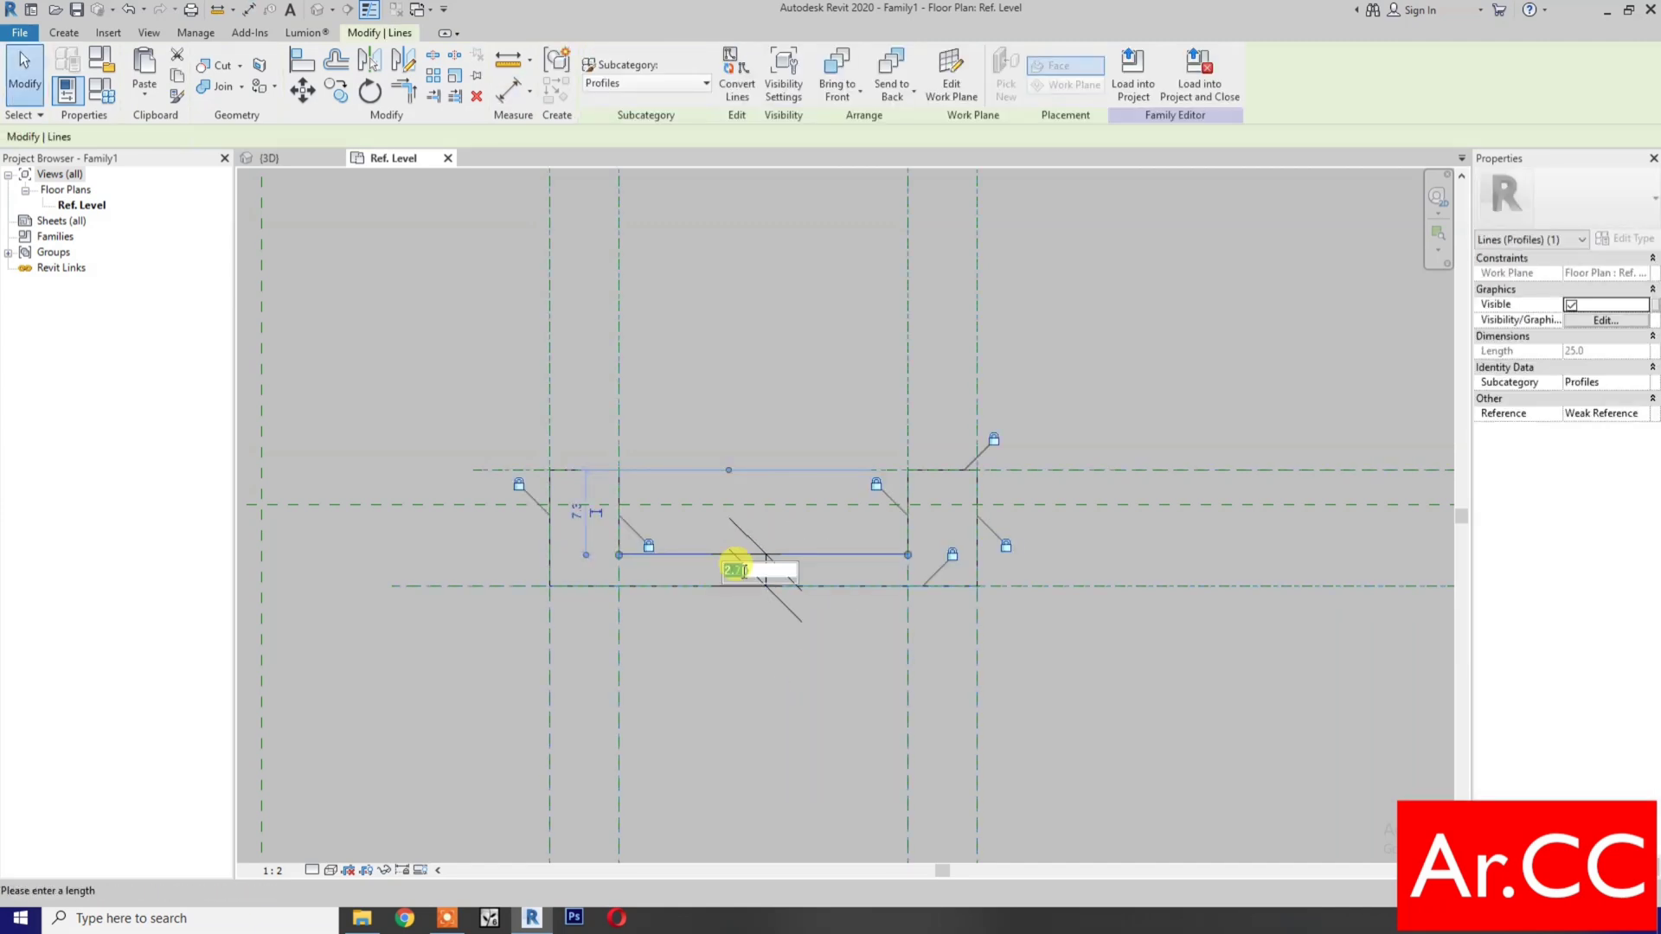
type("1")
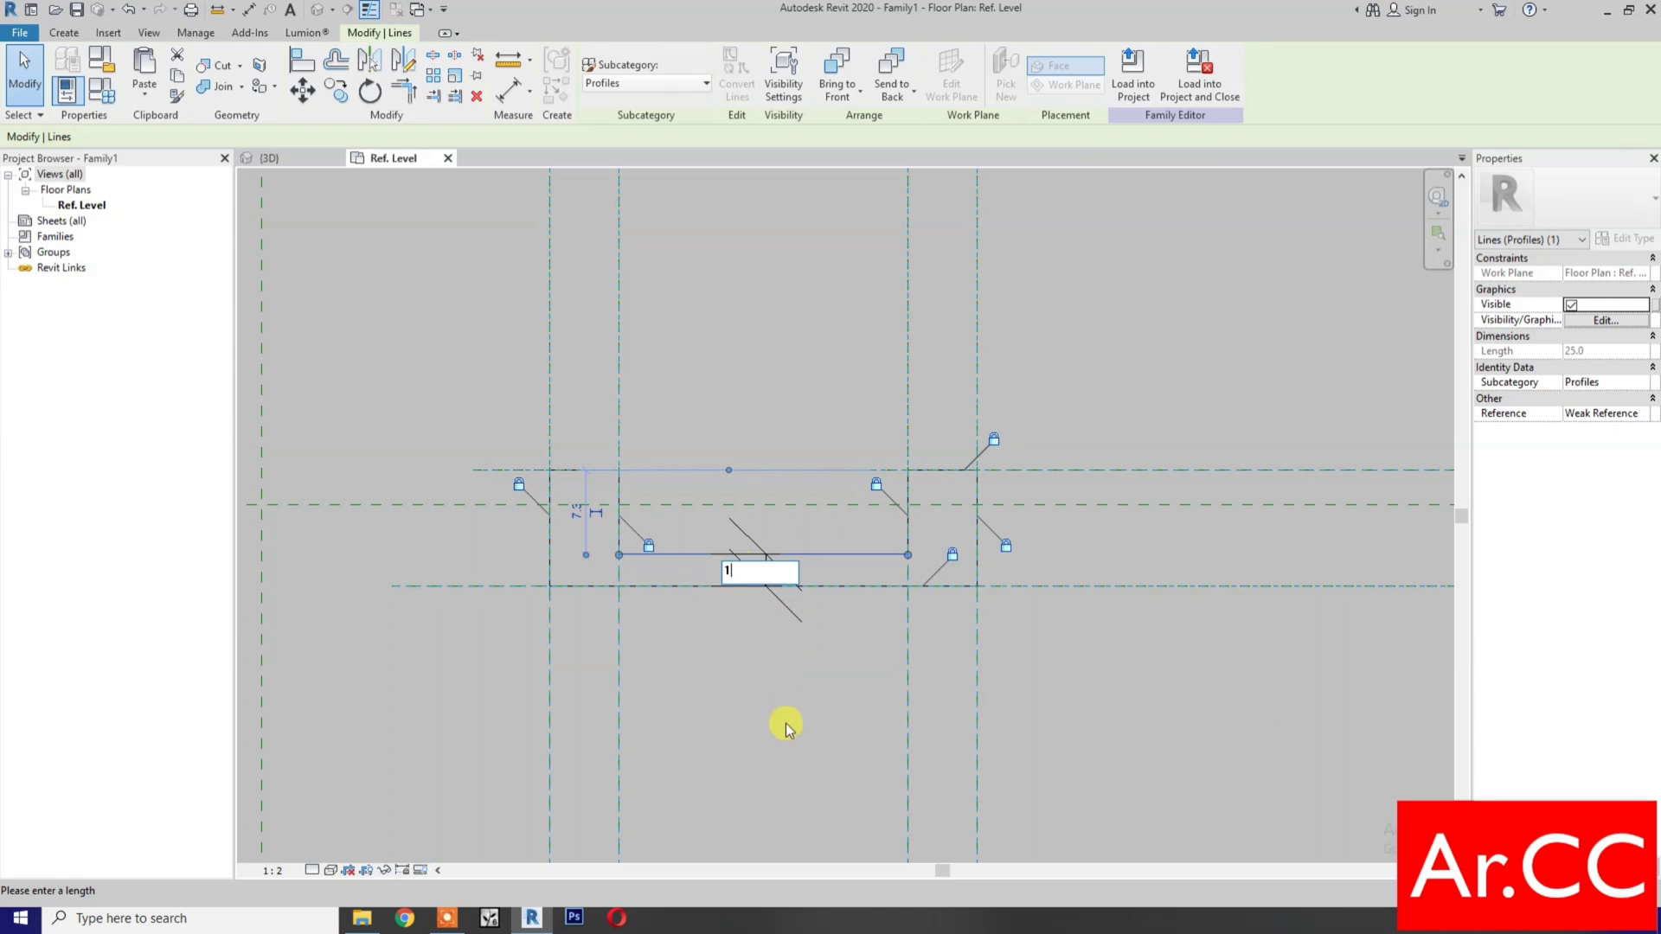
key("Return")
left_click(802, 651)
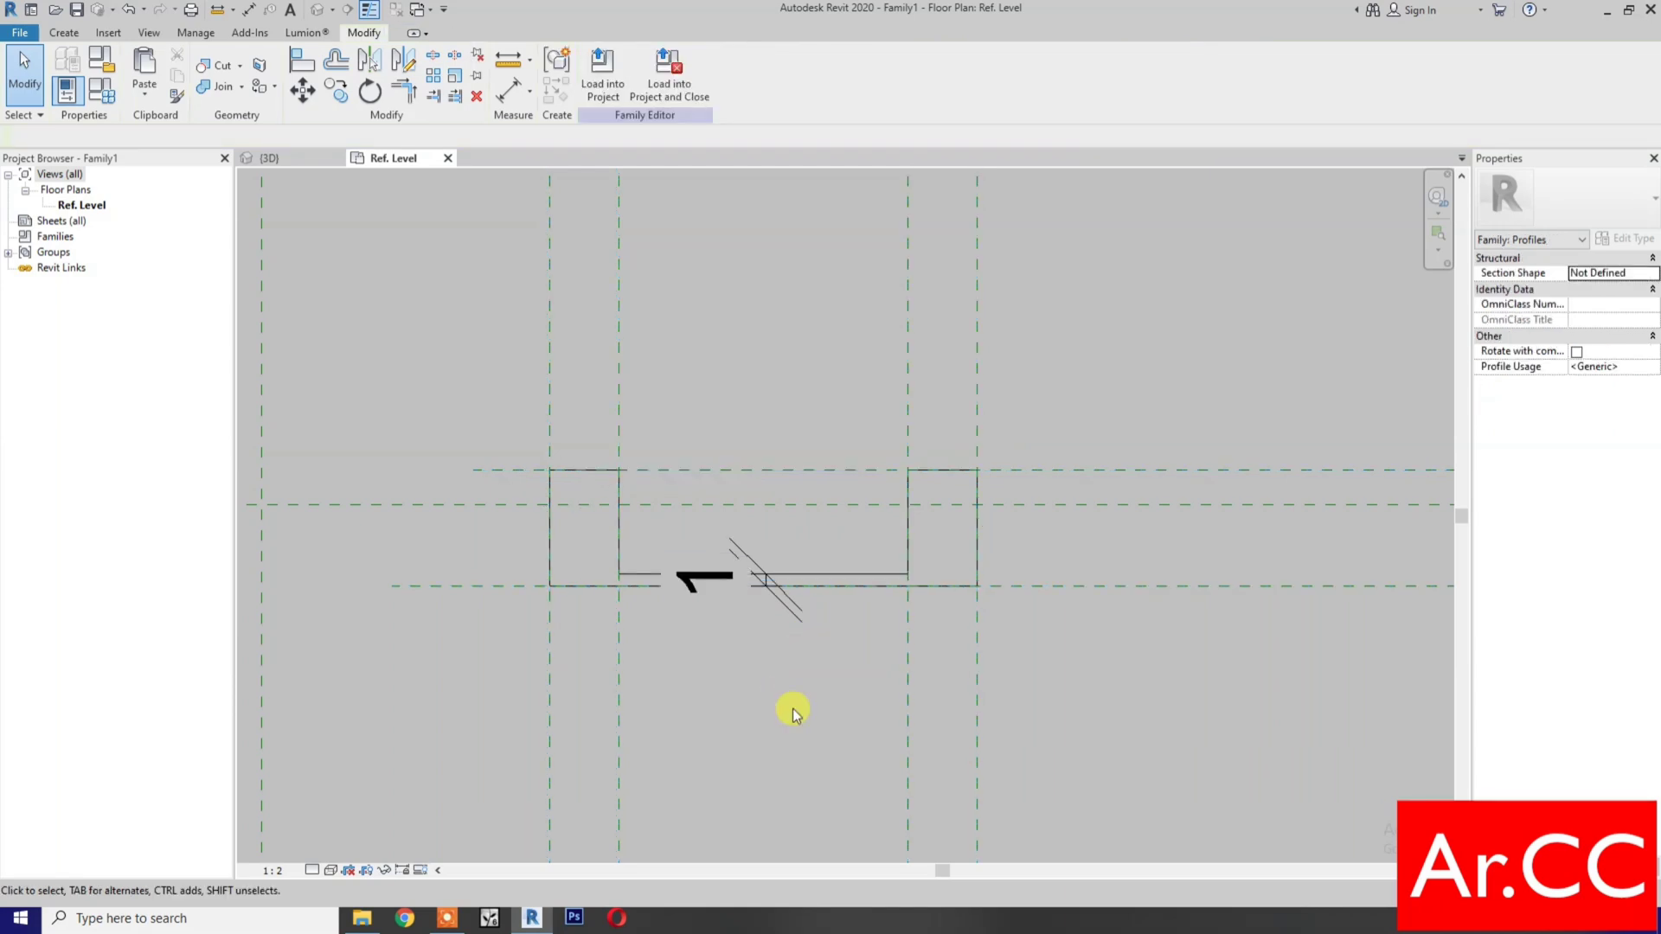
- Move the base thickness dimension outside the profile, past the right strip
scroll(792, 708, "down", 2)
left_click(790, 638)
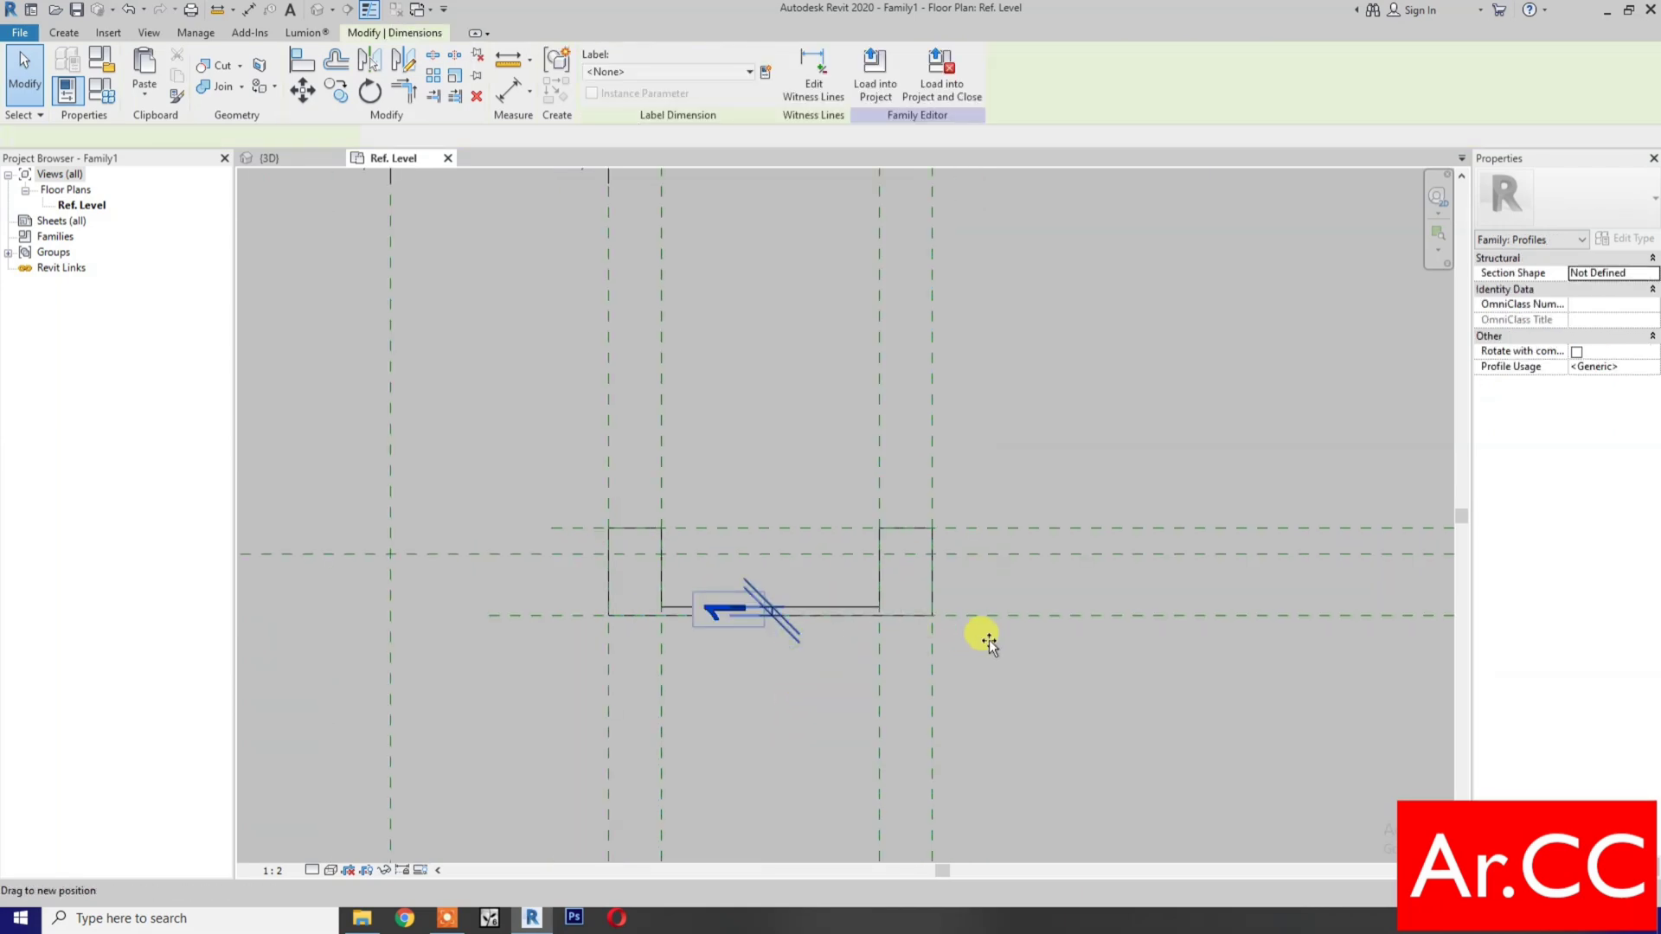
left_click_drag(988, 640, 1050, 652)
left_click(788, 720)
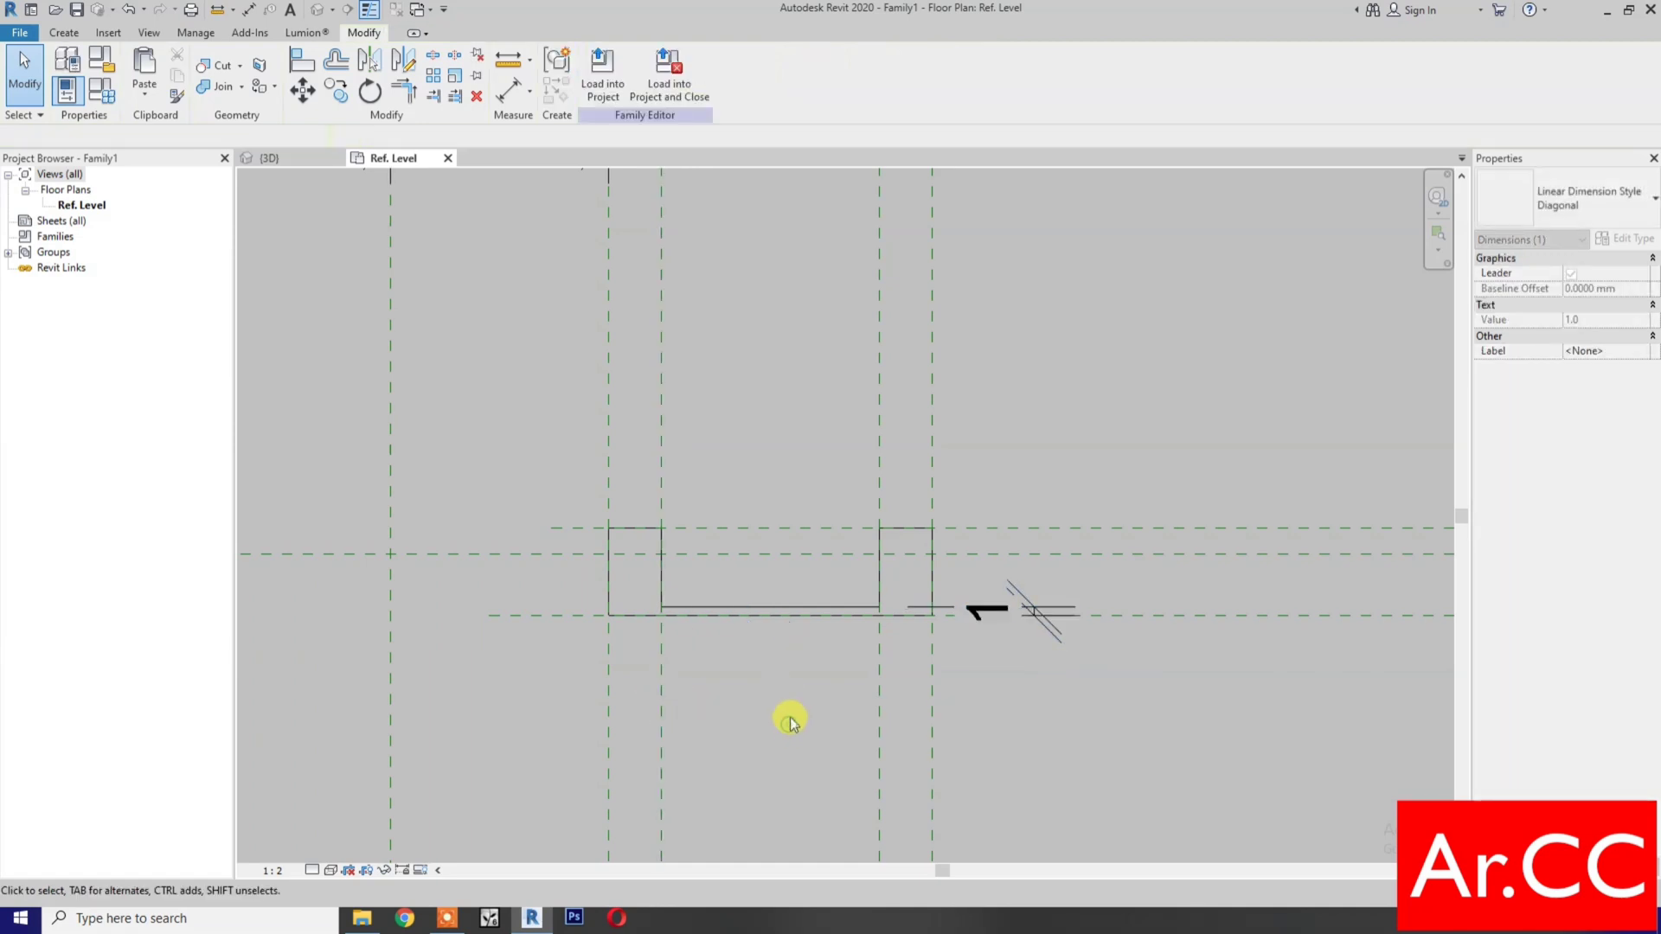
- Save the profile family on the Desktop as "Stair Nosin Double S.S.Strip"
scroll(790, 723, "down", 4)
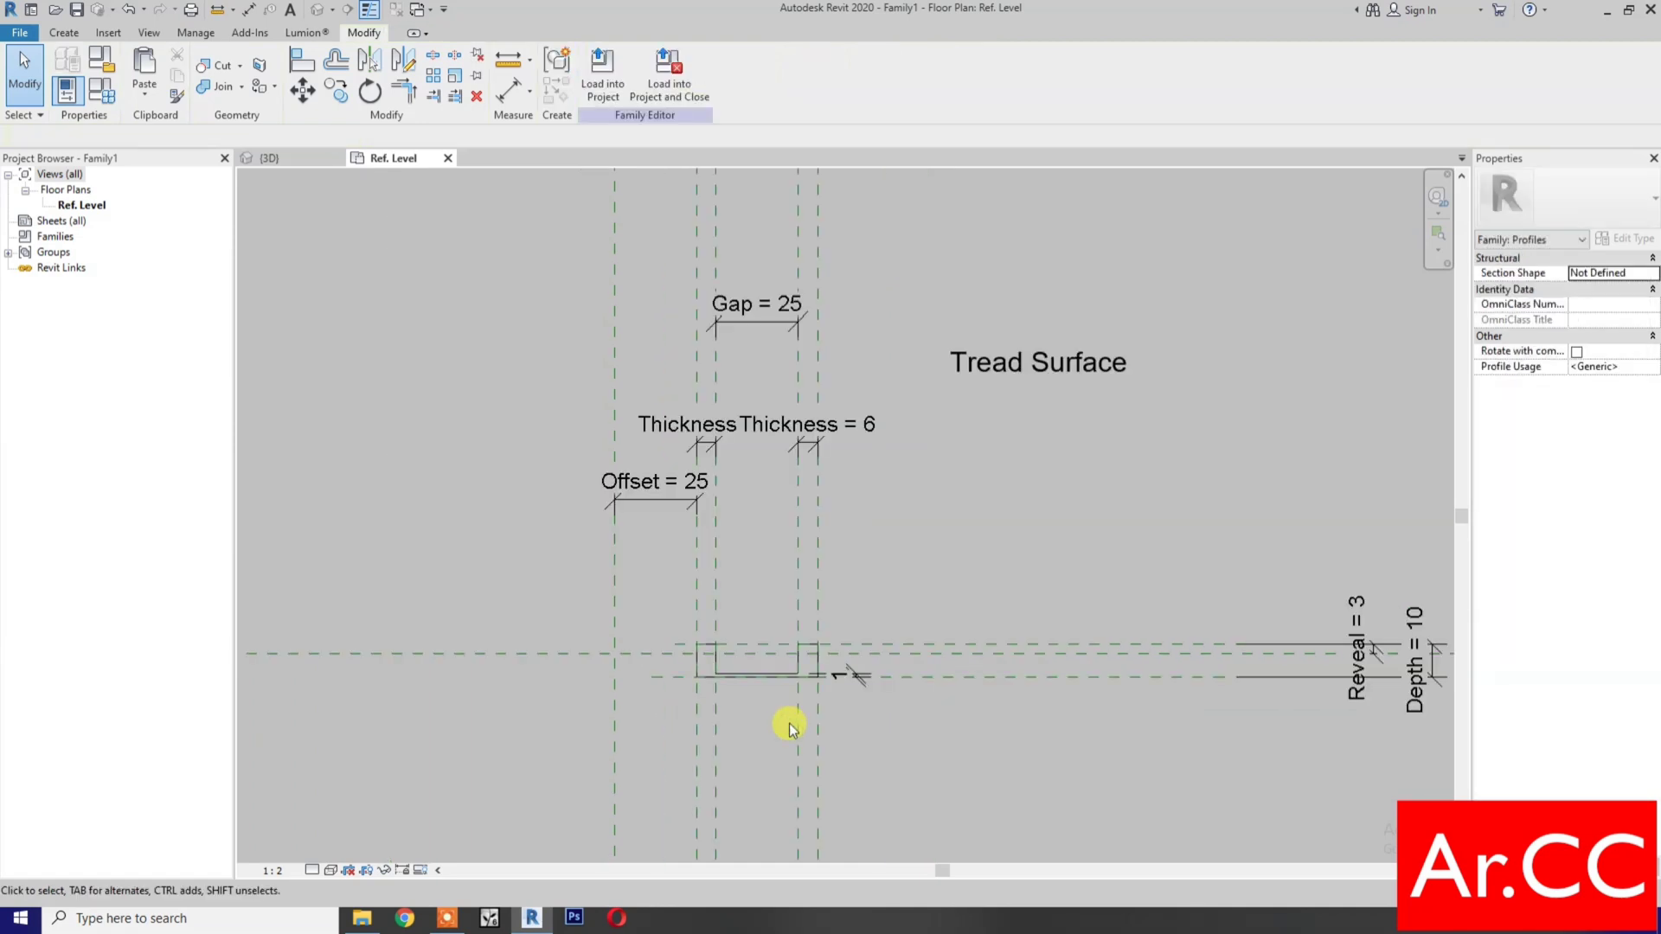
left_click(77, 10)
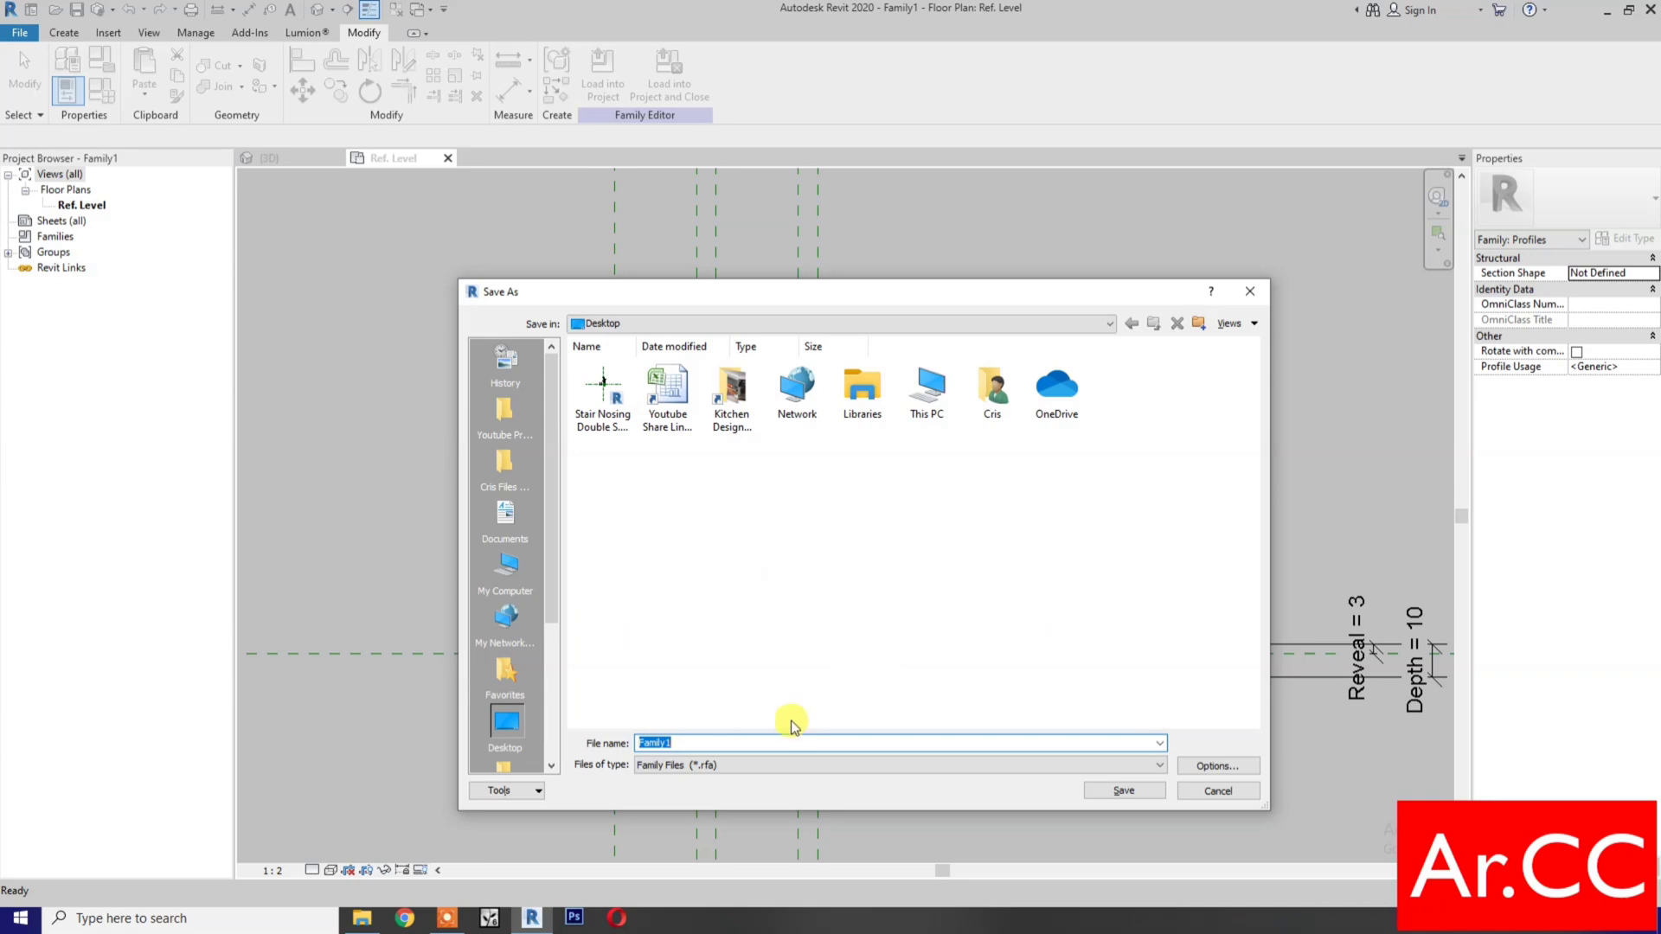
left_click(718, 742)
double_click(650, 742)
type("Sta")
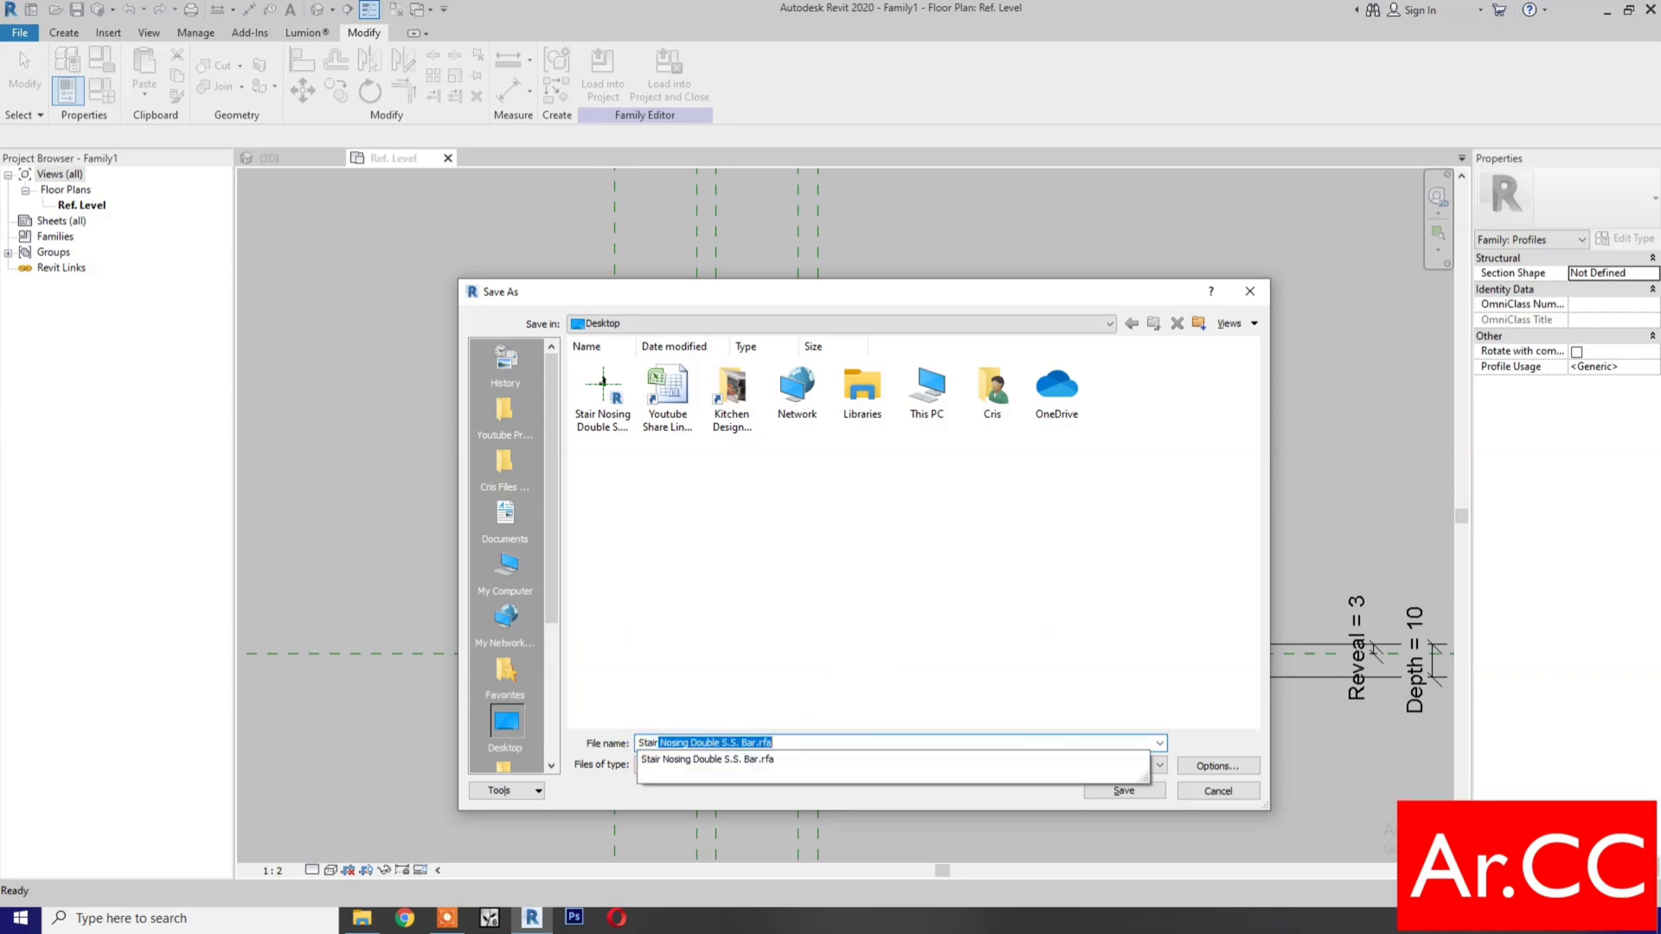
type("ir Nosin Double S.")
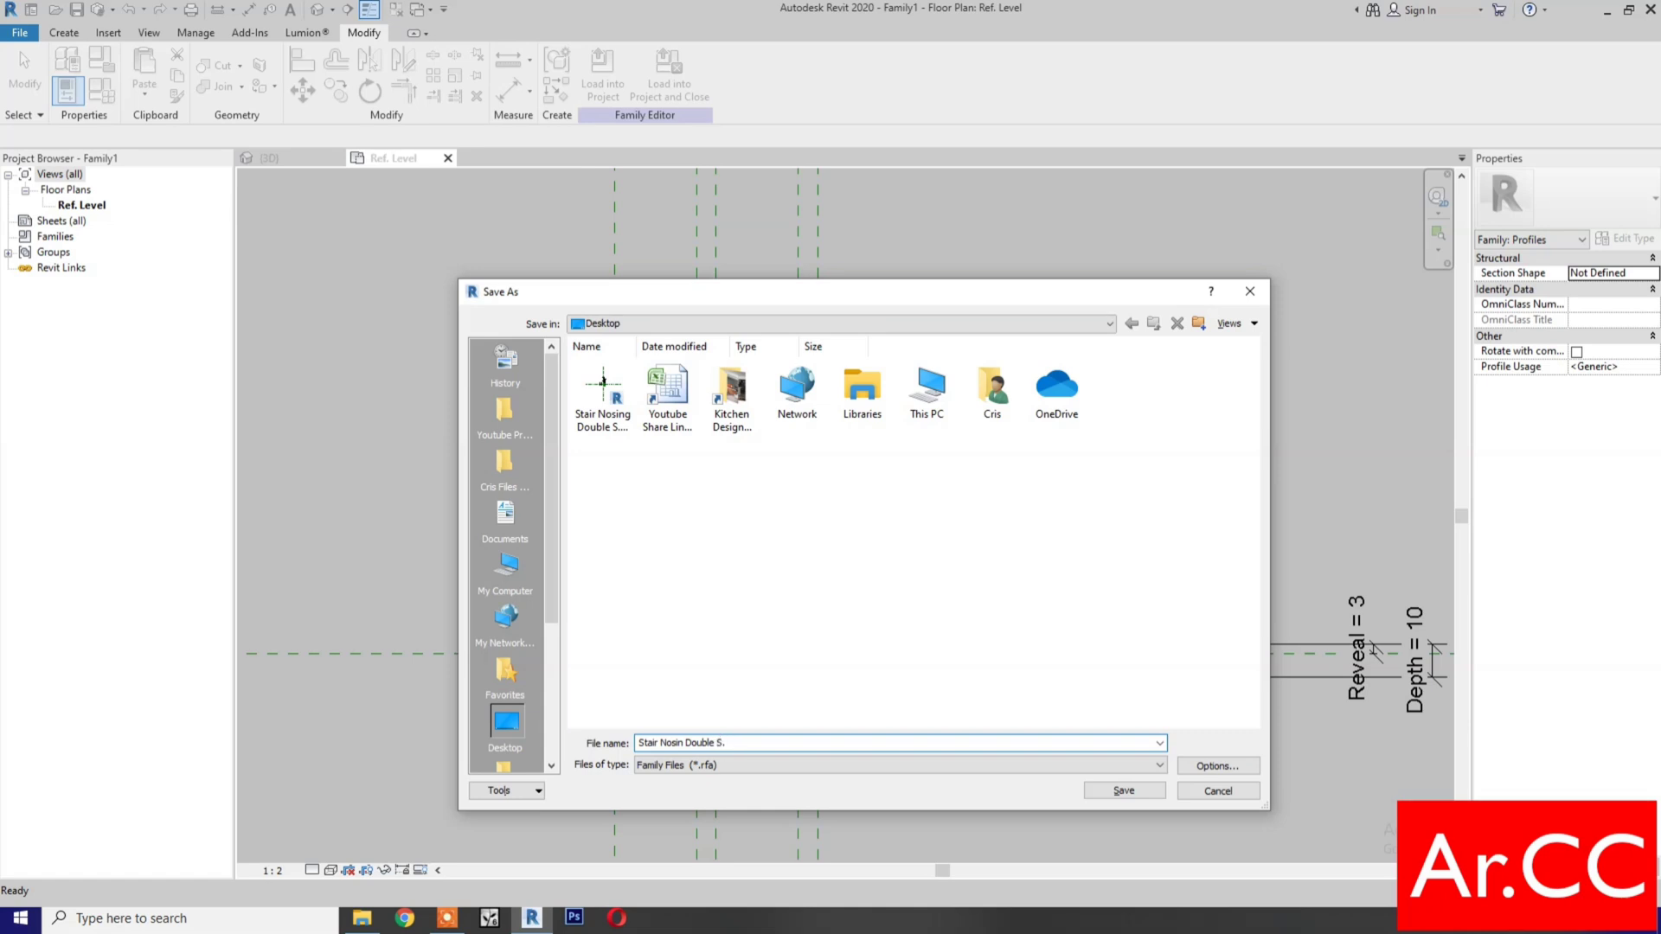
type("S. Ster")
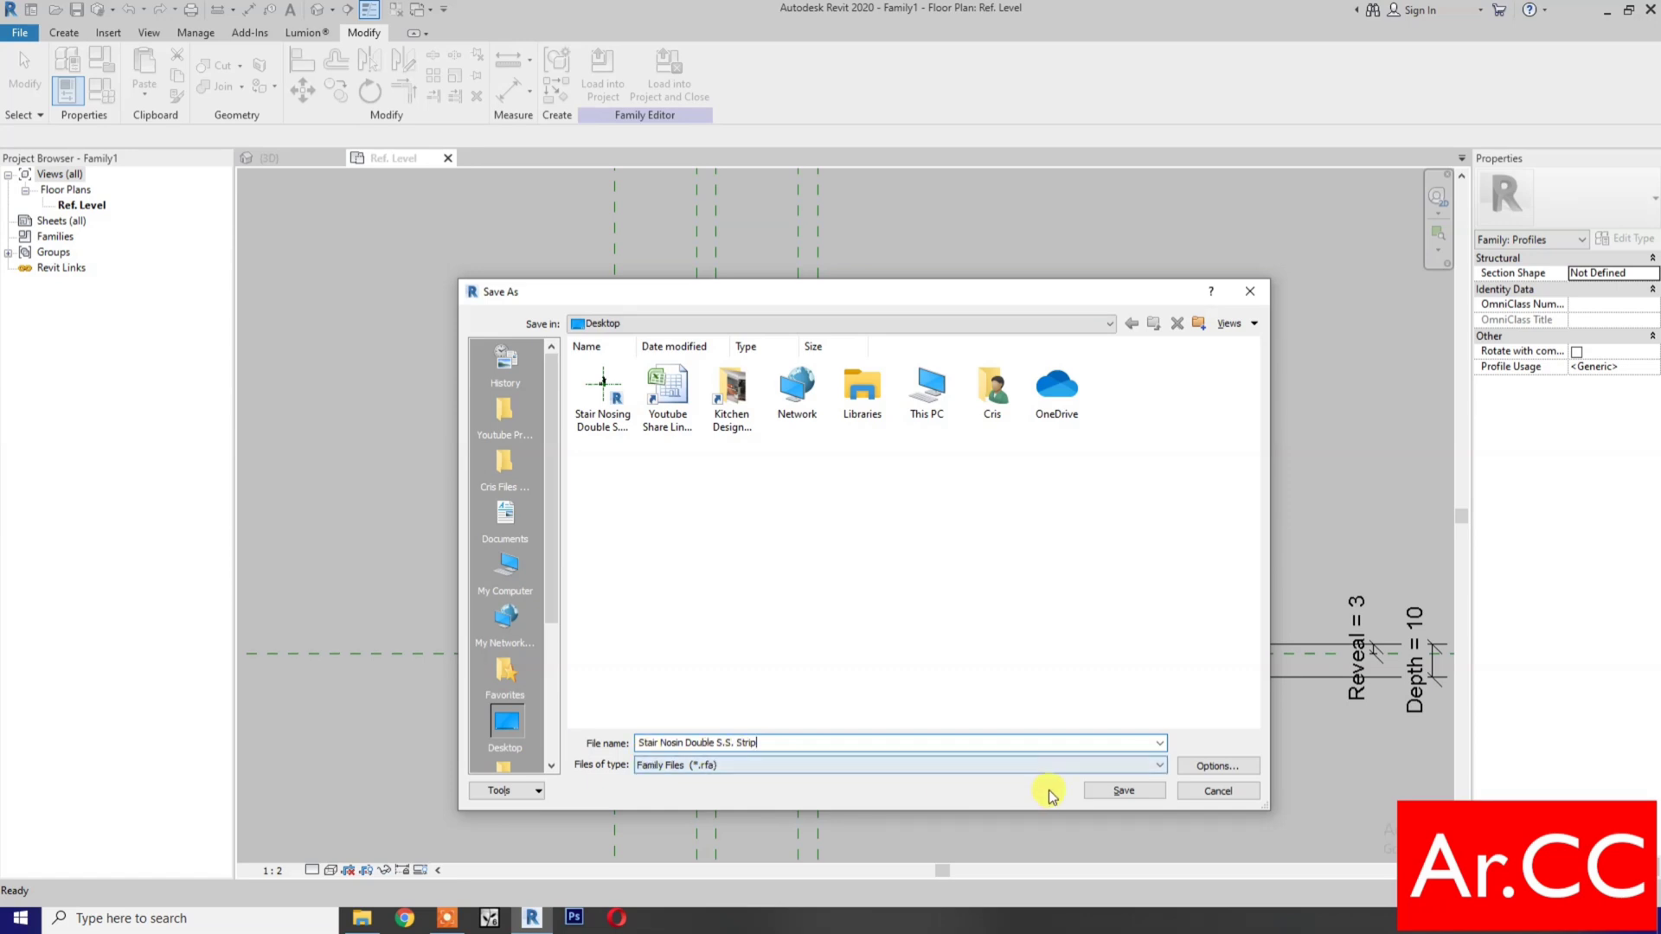
left_click(1128, 790)
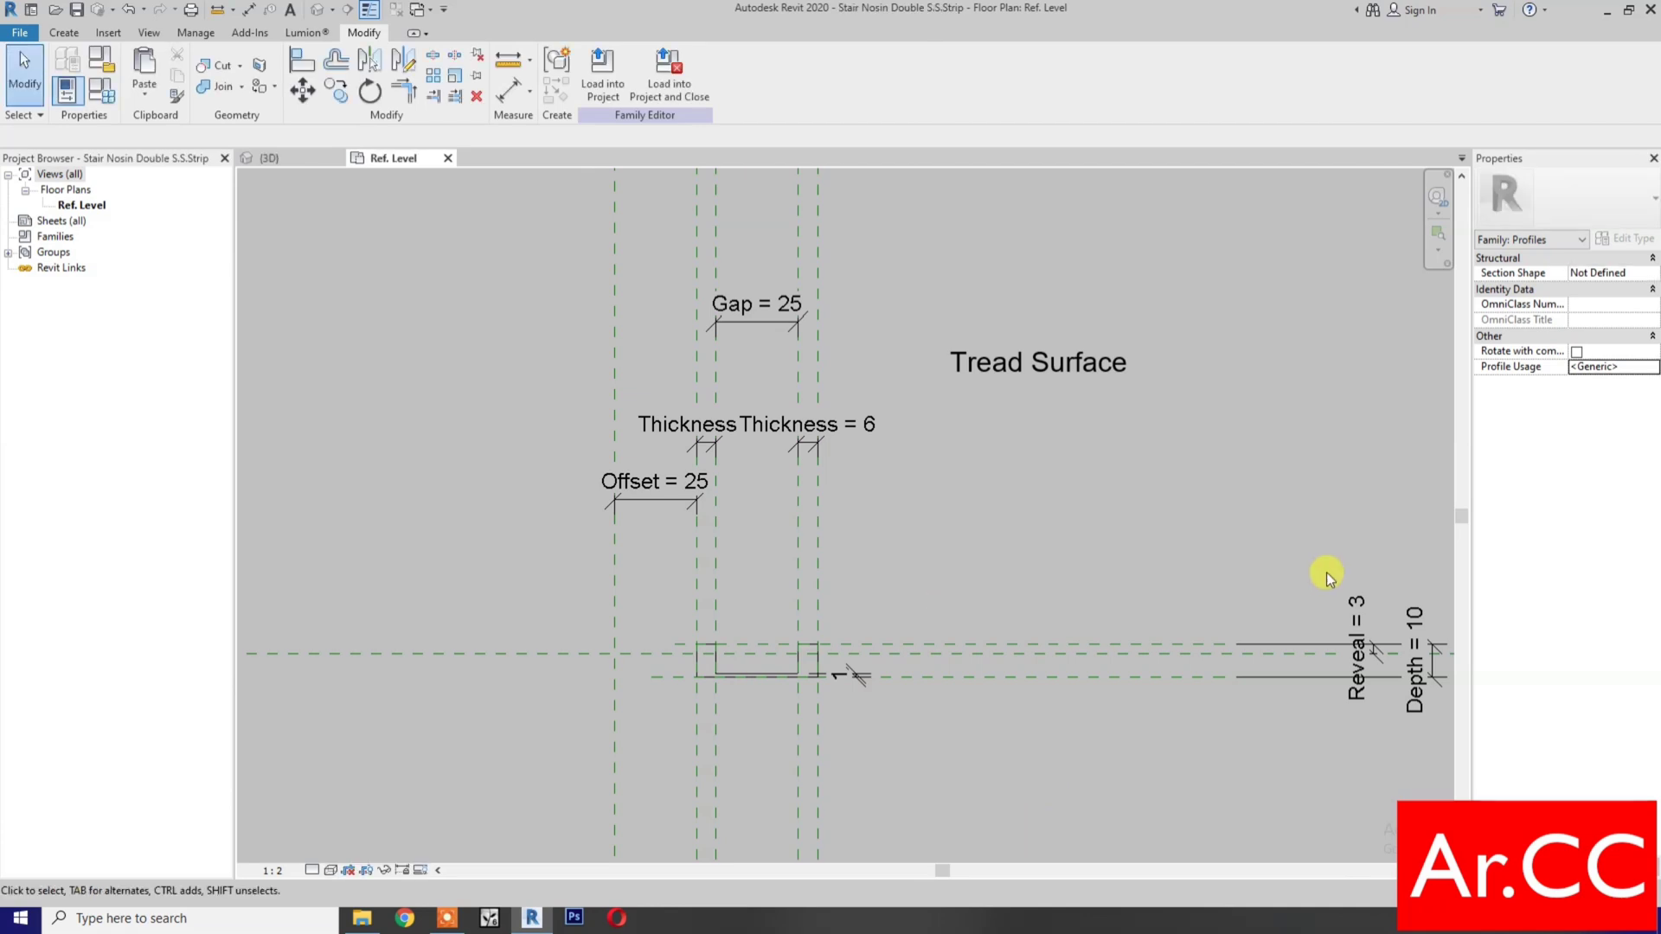
- Set the family's Profile Usage to Stair Riser
left_click(1595, 367)
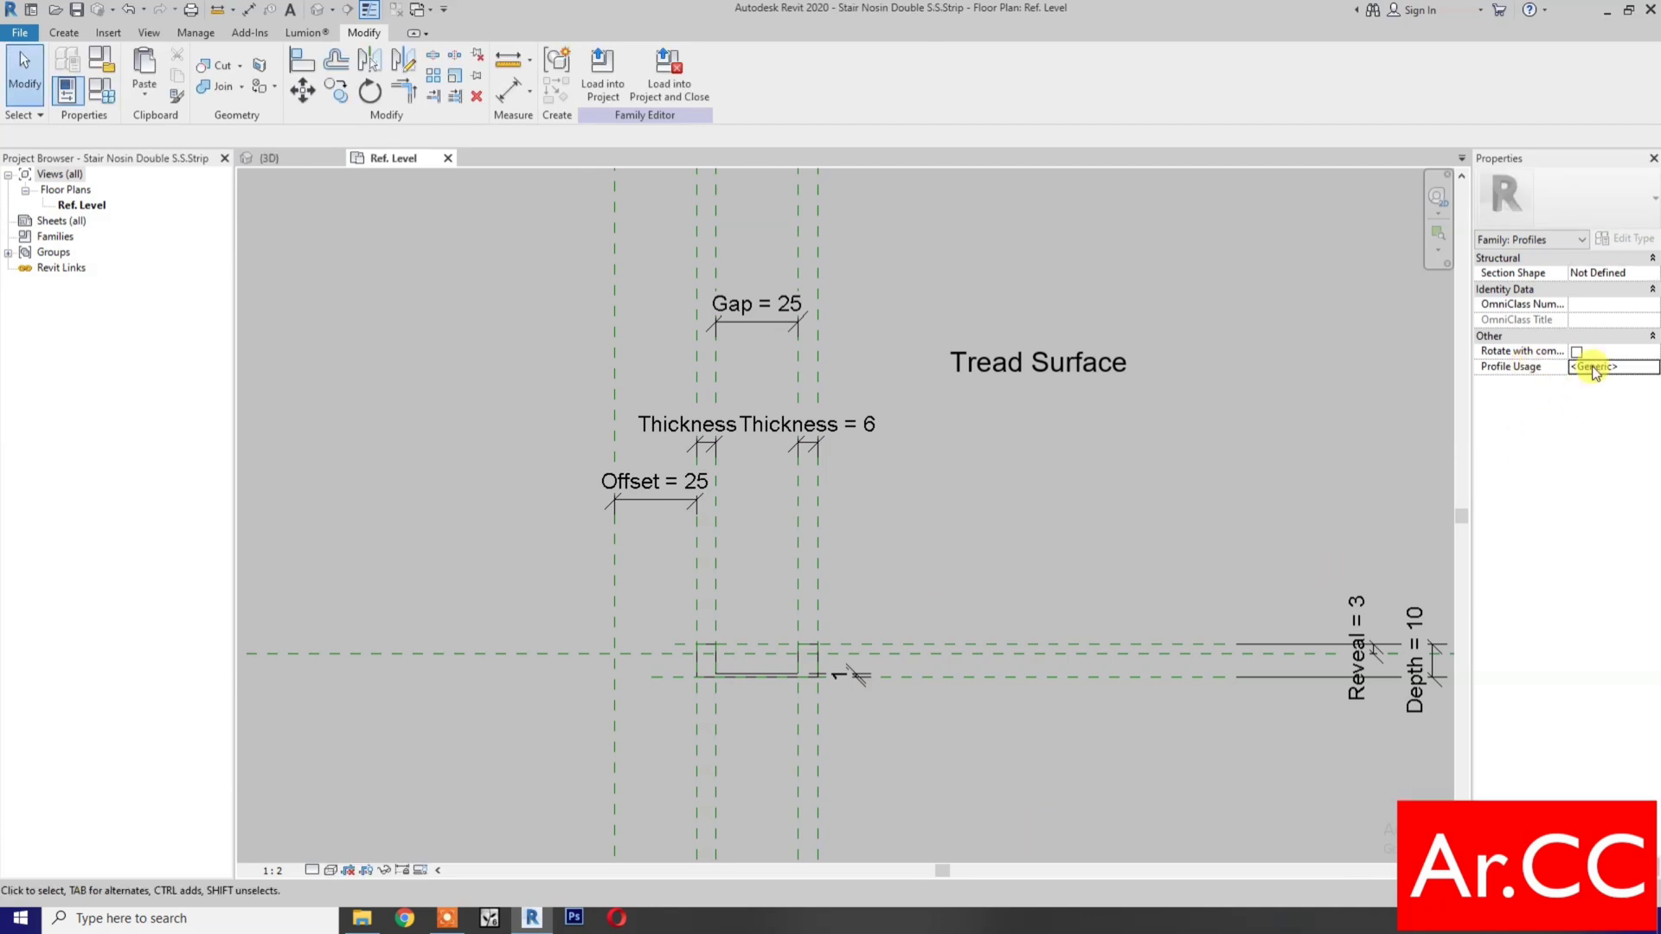
left_click(1651, 367)
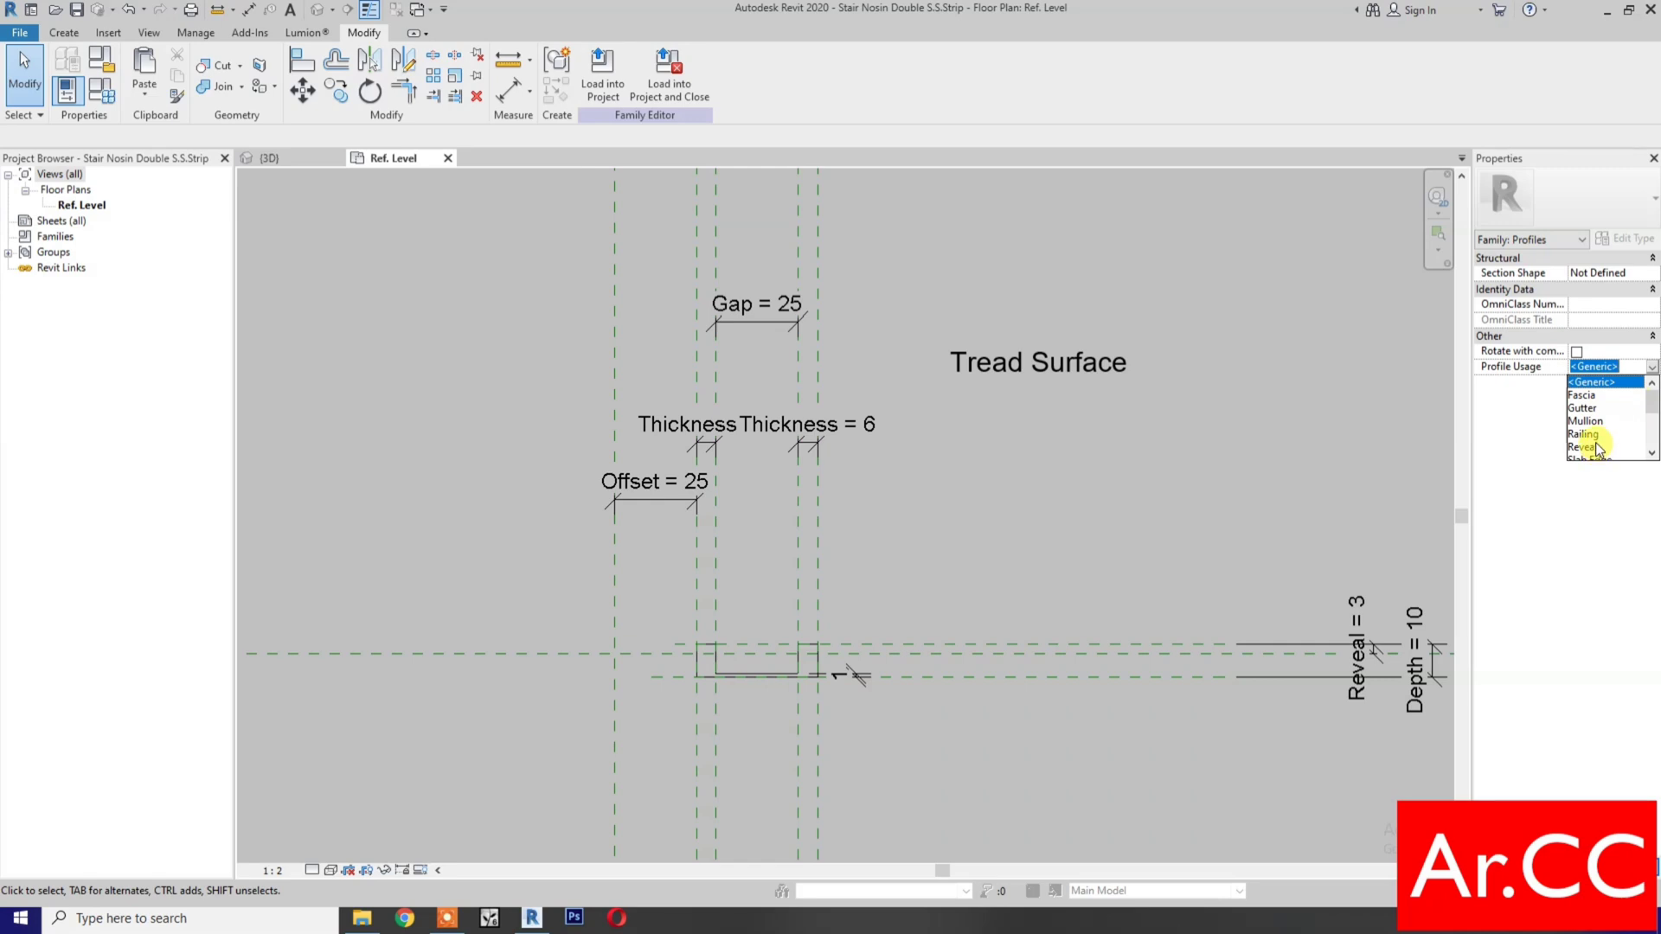
scroll(1601, 454, "down", 1)
scroll(1609, 445, "down", 3)
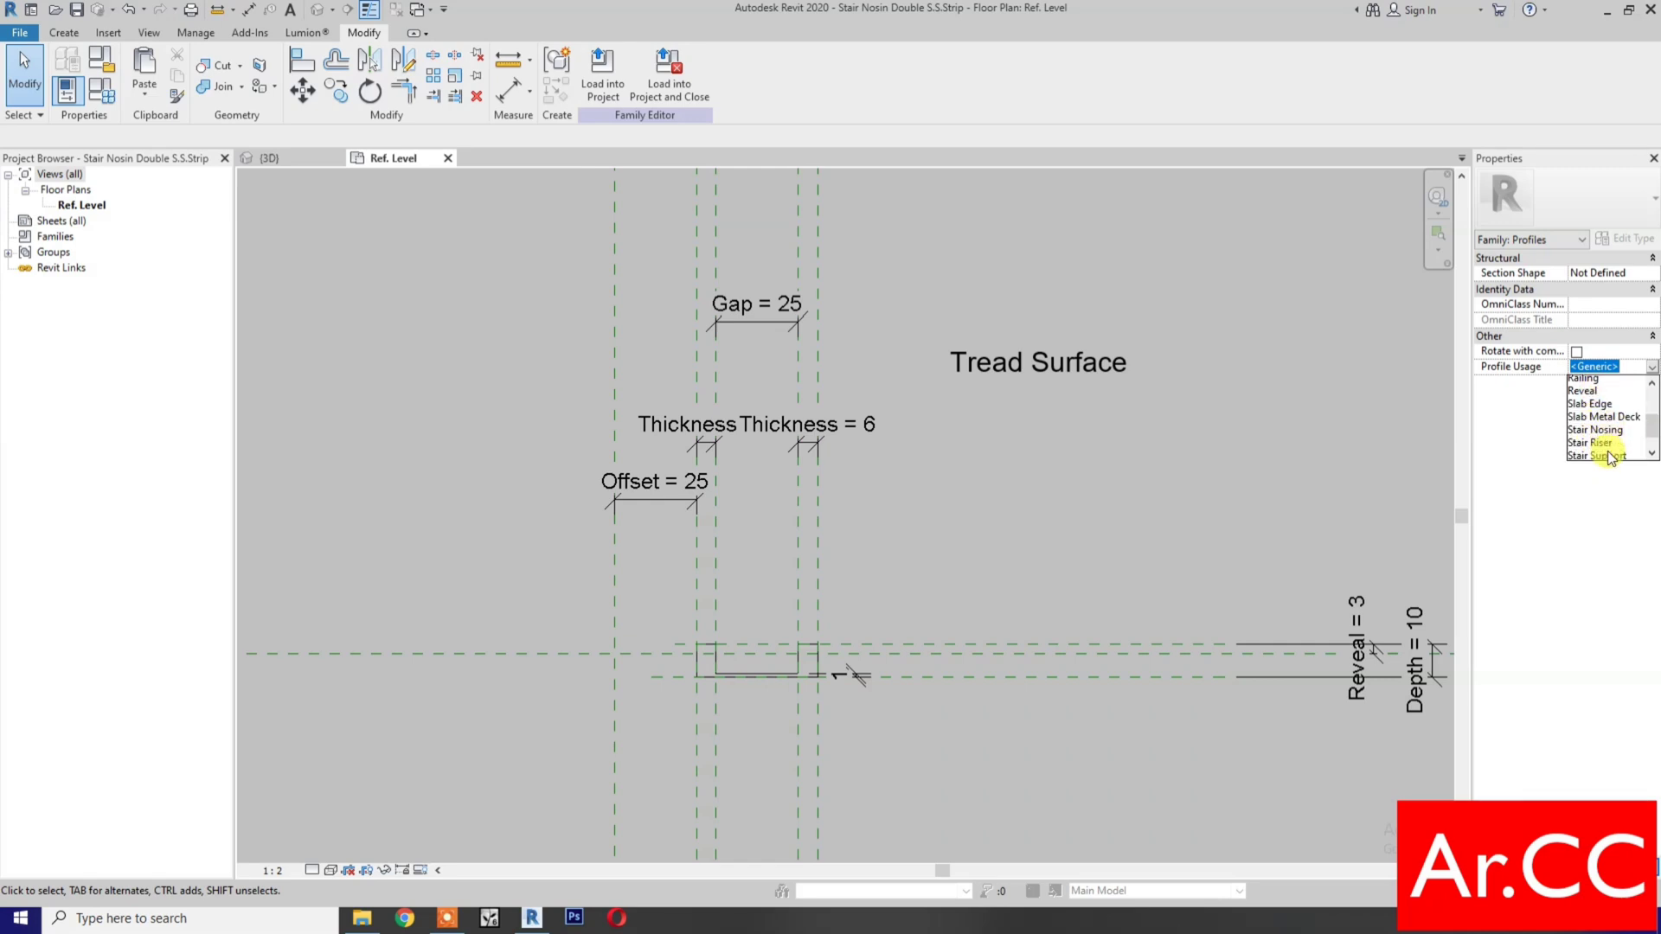
left_click(1604, 422)
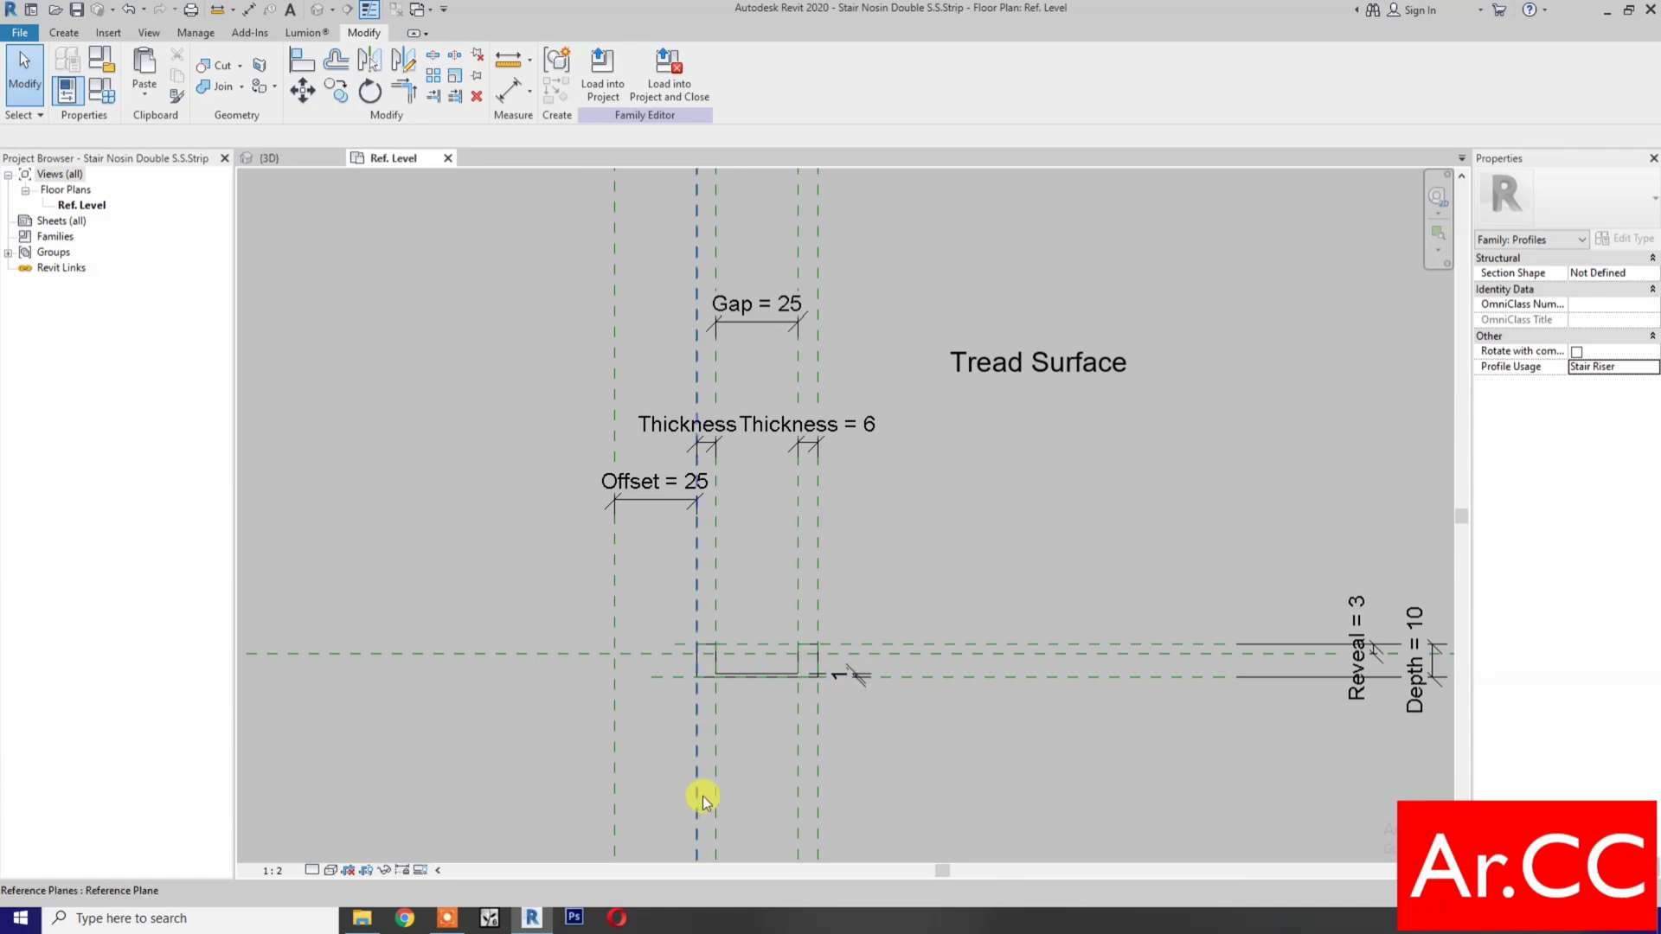
- Save the nosing family again, load it into the stair project and close the family
scroll(718, 753, "up", 3)
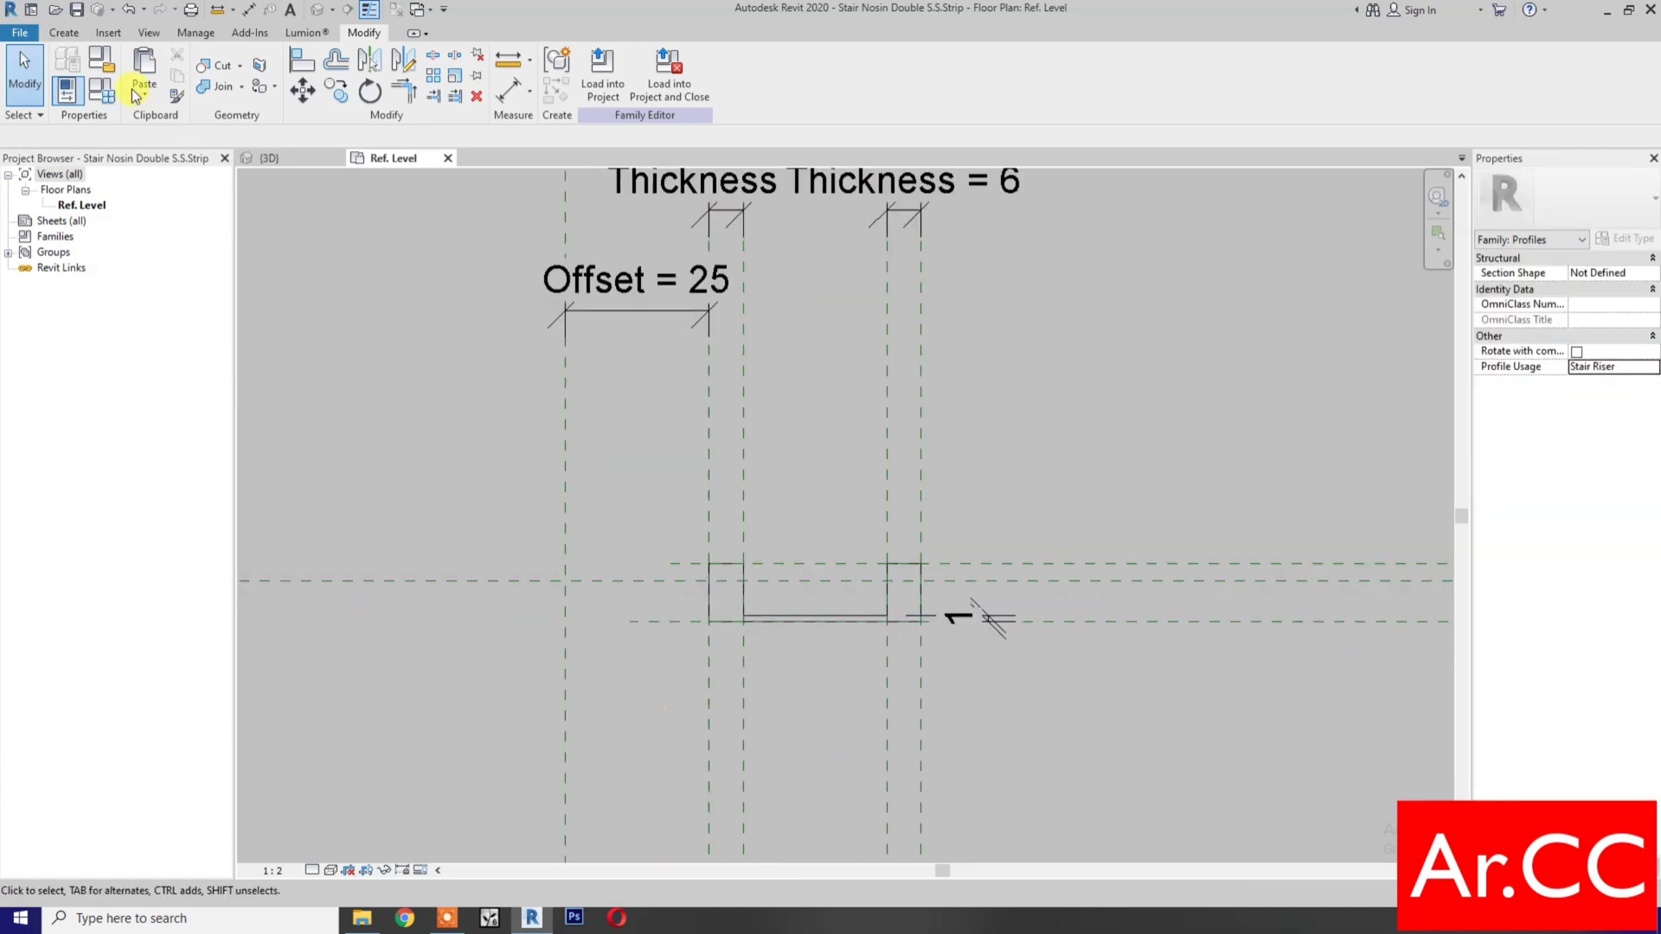
left_click(76, 13)
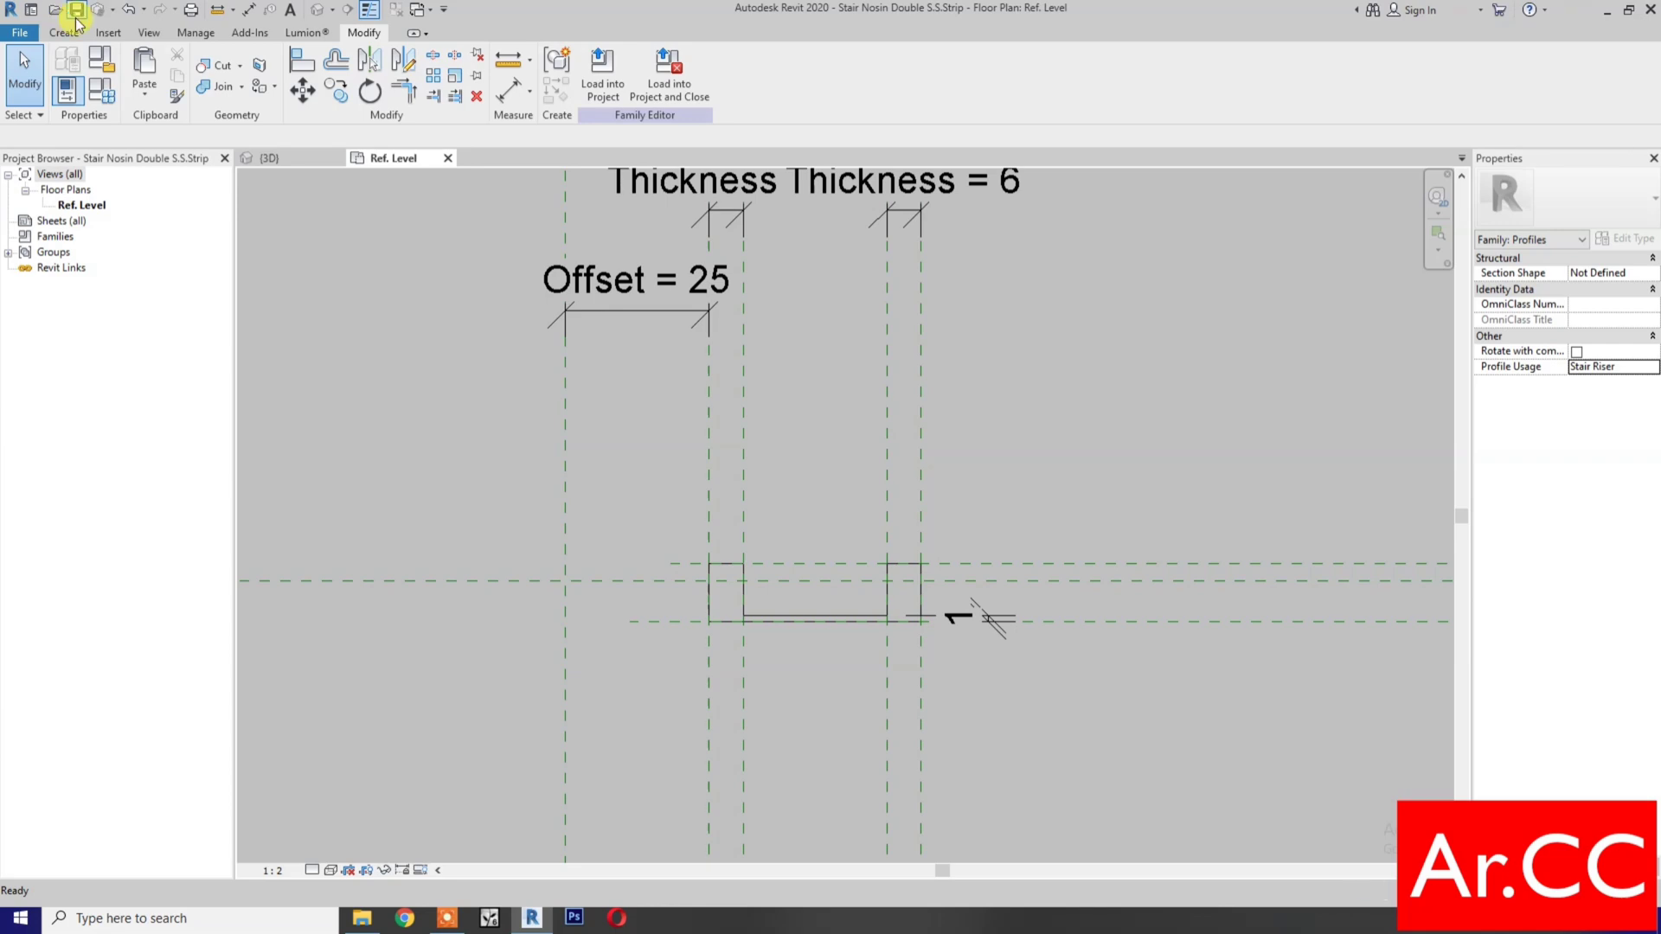
left_click(678, 100)
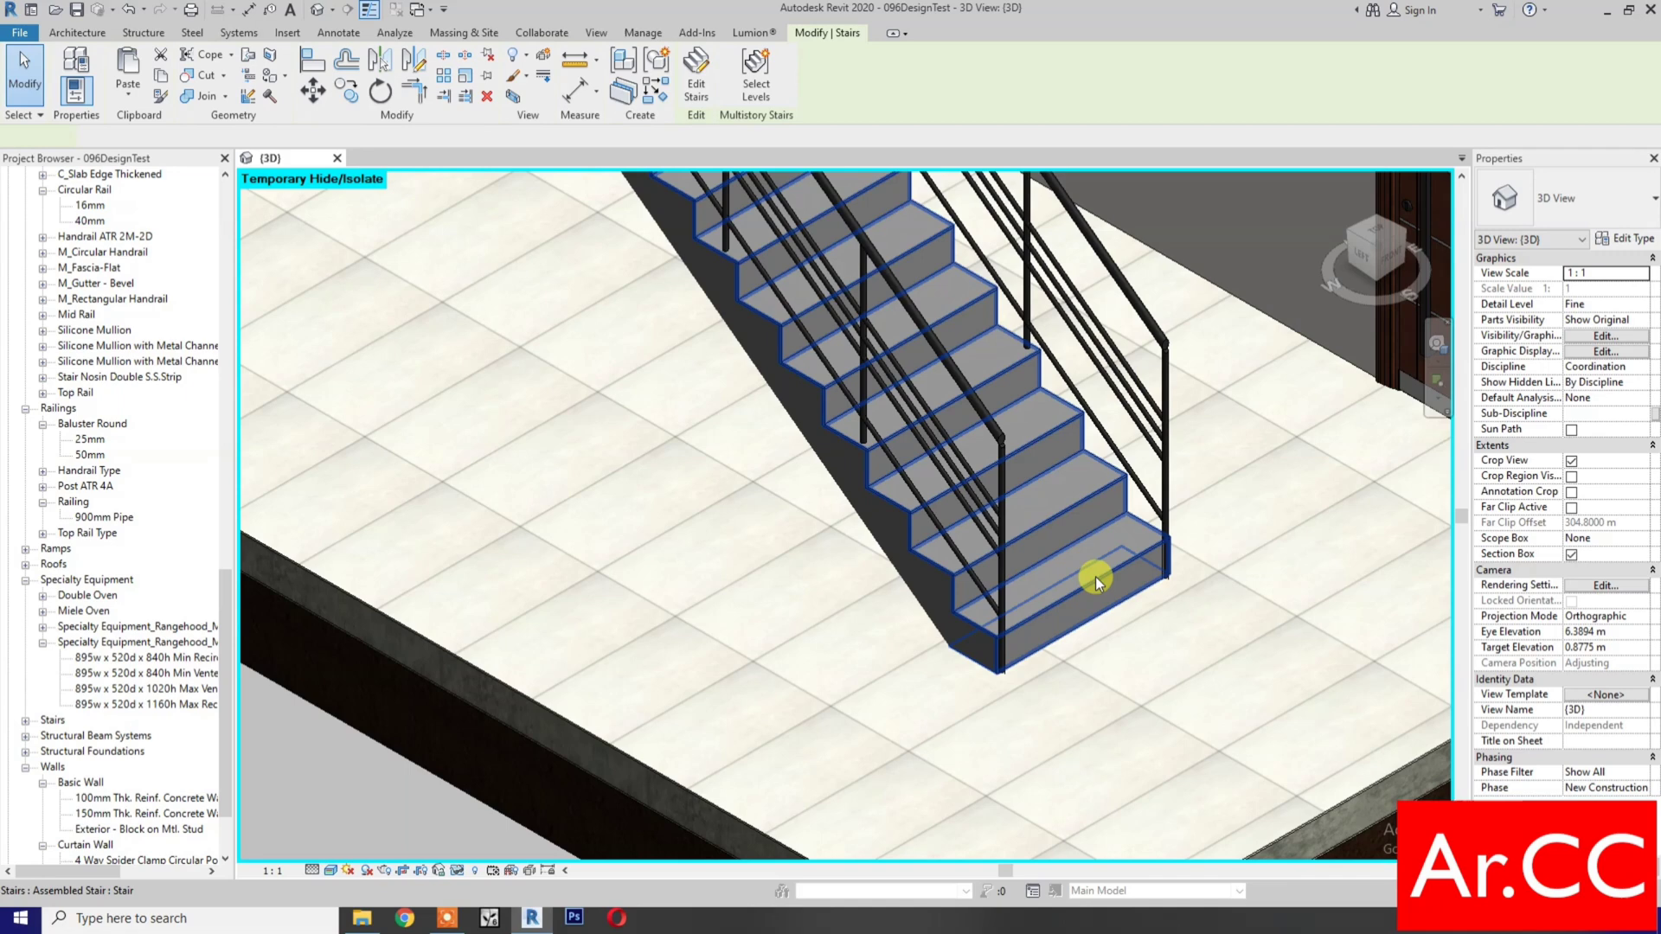
- Assign the Stone 018 material to the treads of the Concrete Tile Stair's 50mm Tread 13mm Riser run type
left_click(1095, 576)
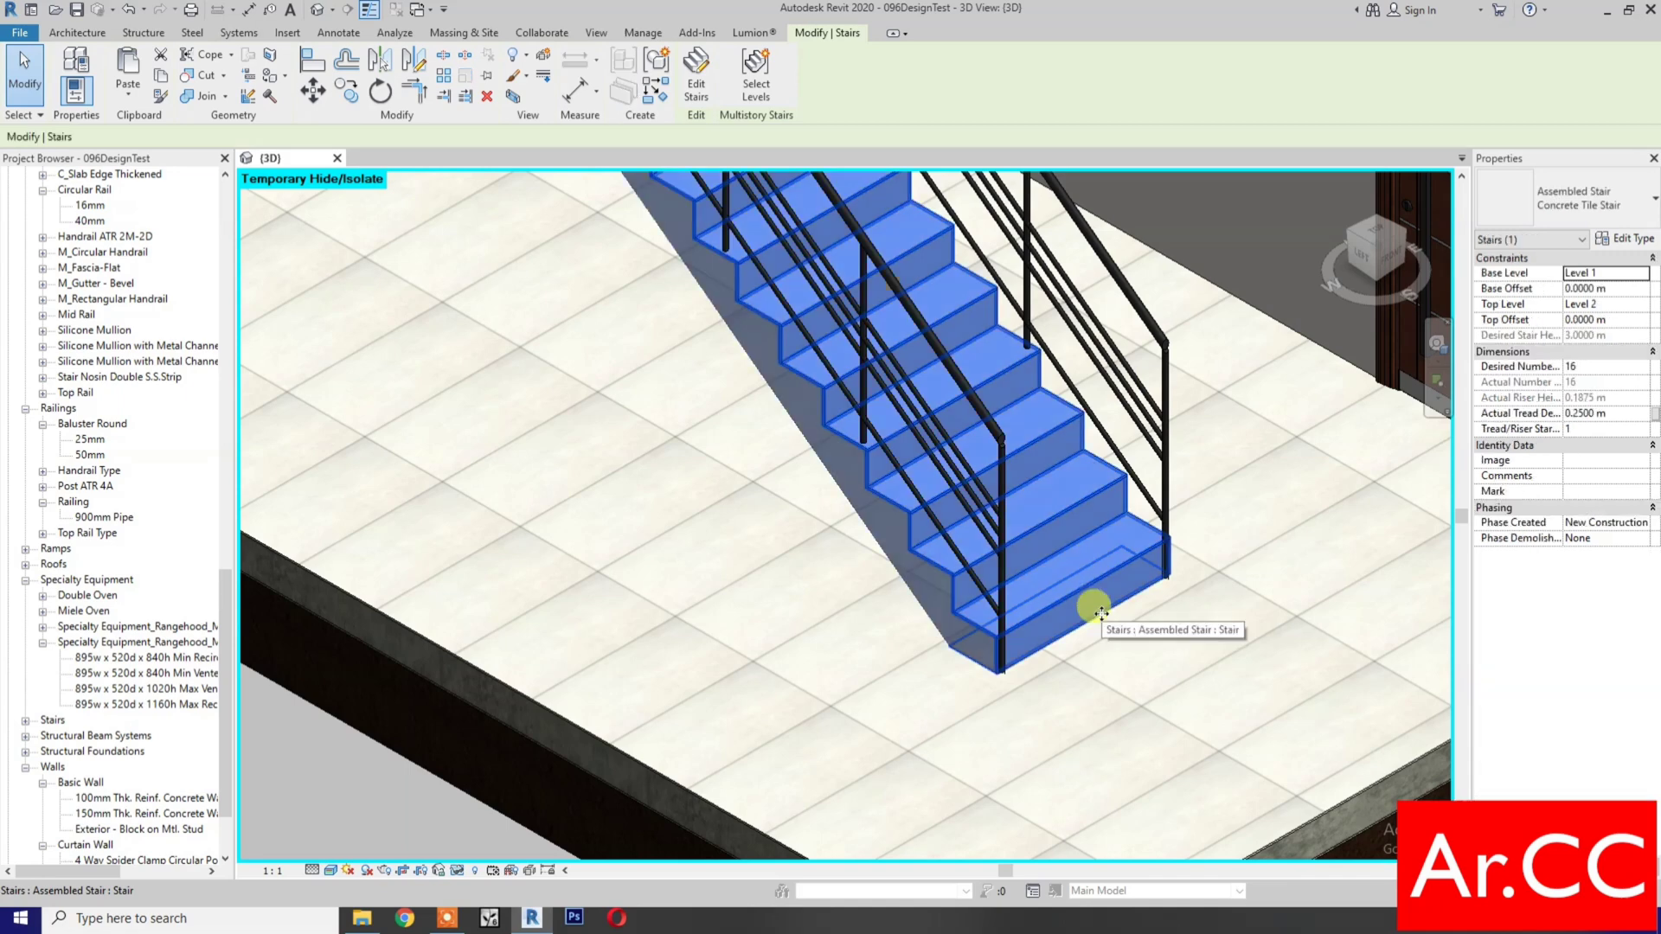
left_click(1626, 238)
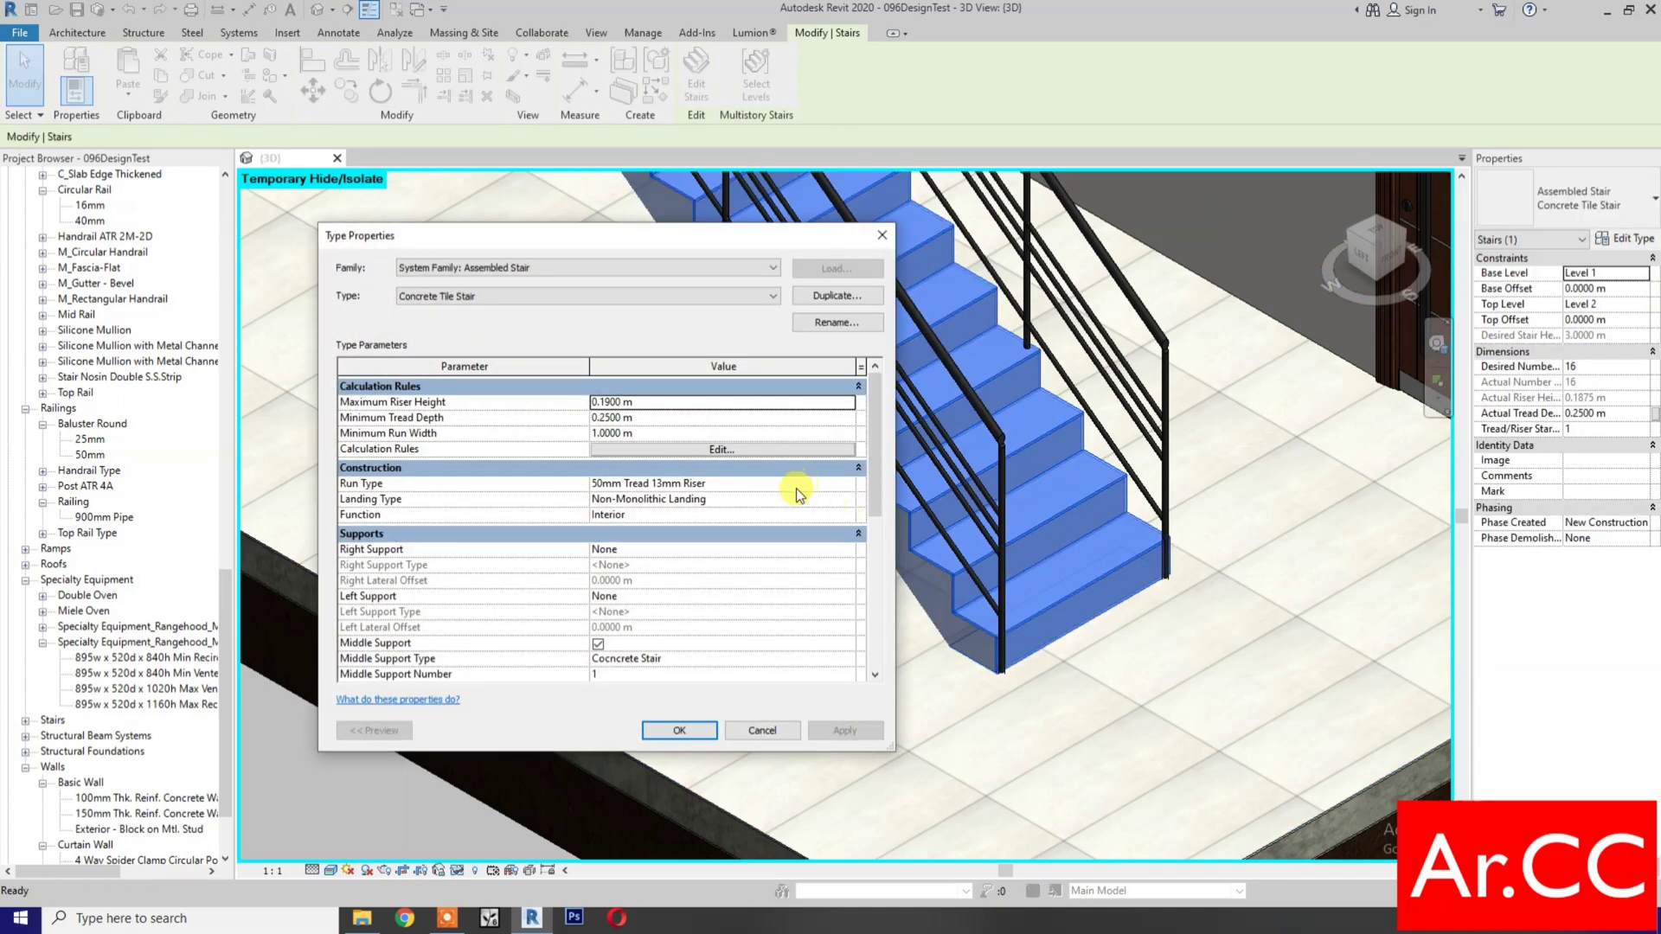
left_click(848, 482)
left_click(847, 483)
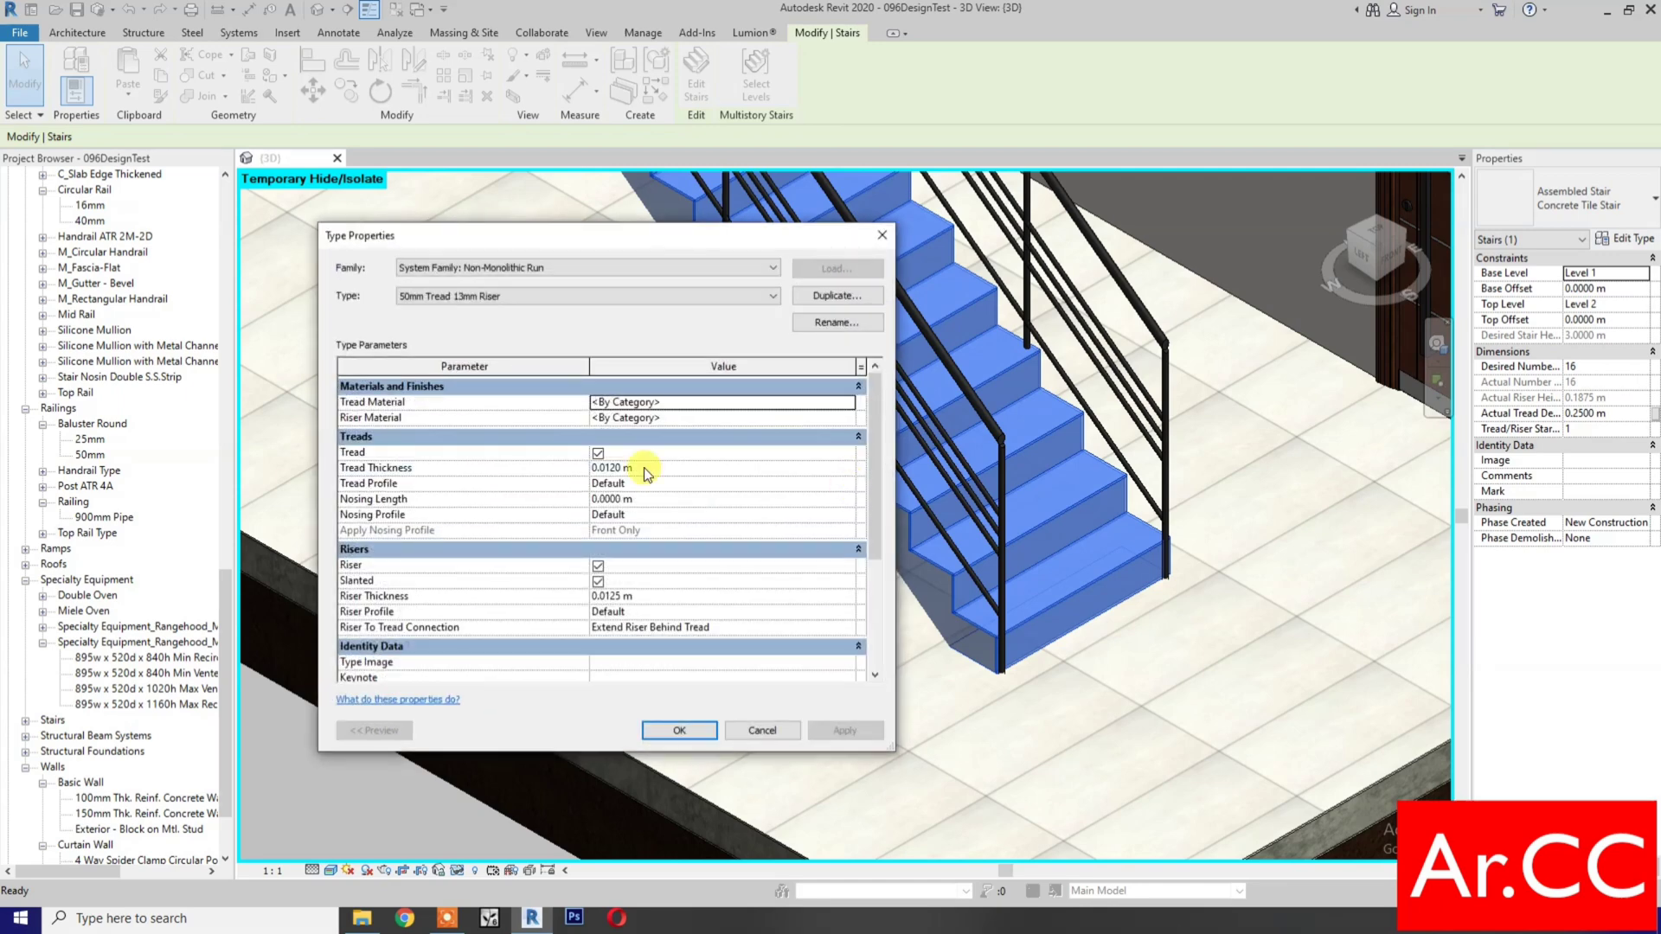
left_click(850, 404)
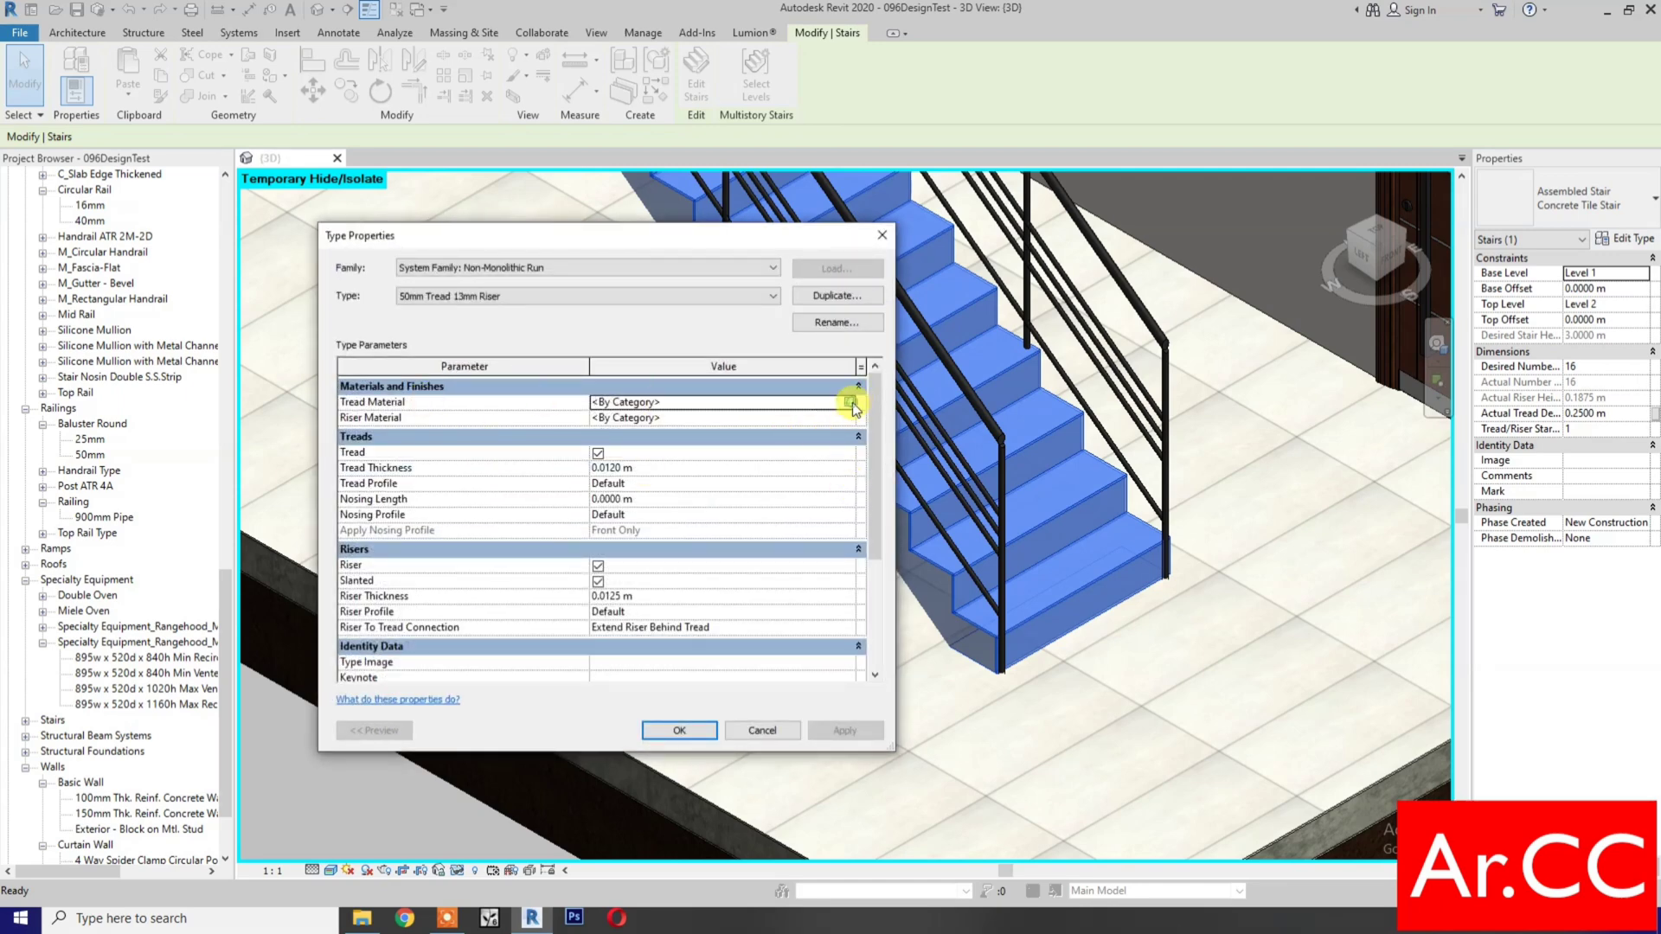
left_click(850, 402)
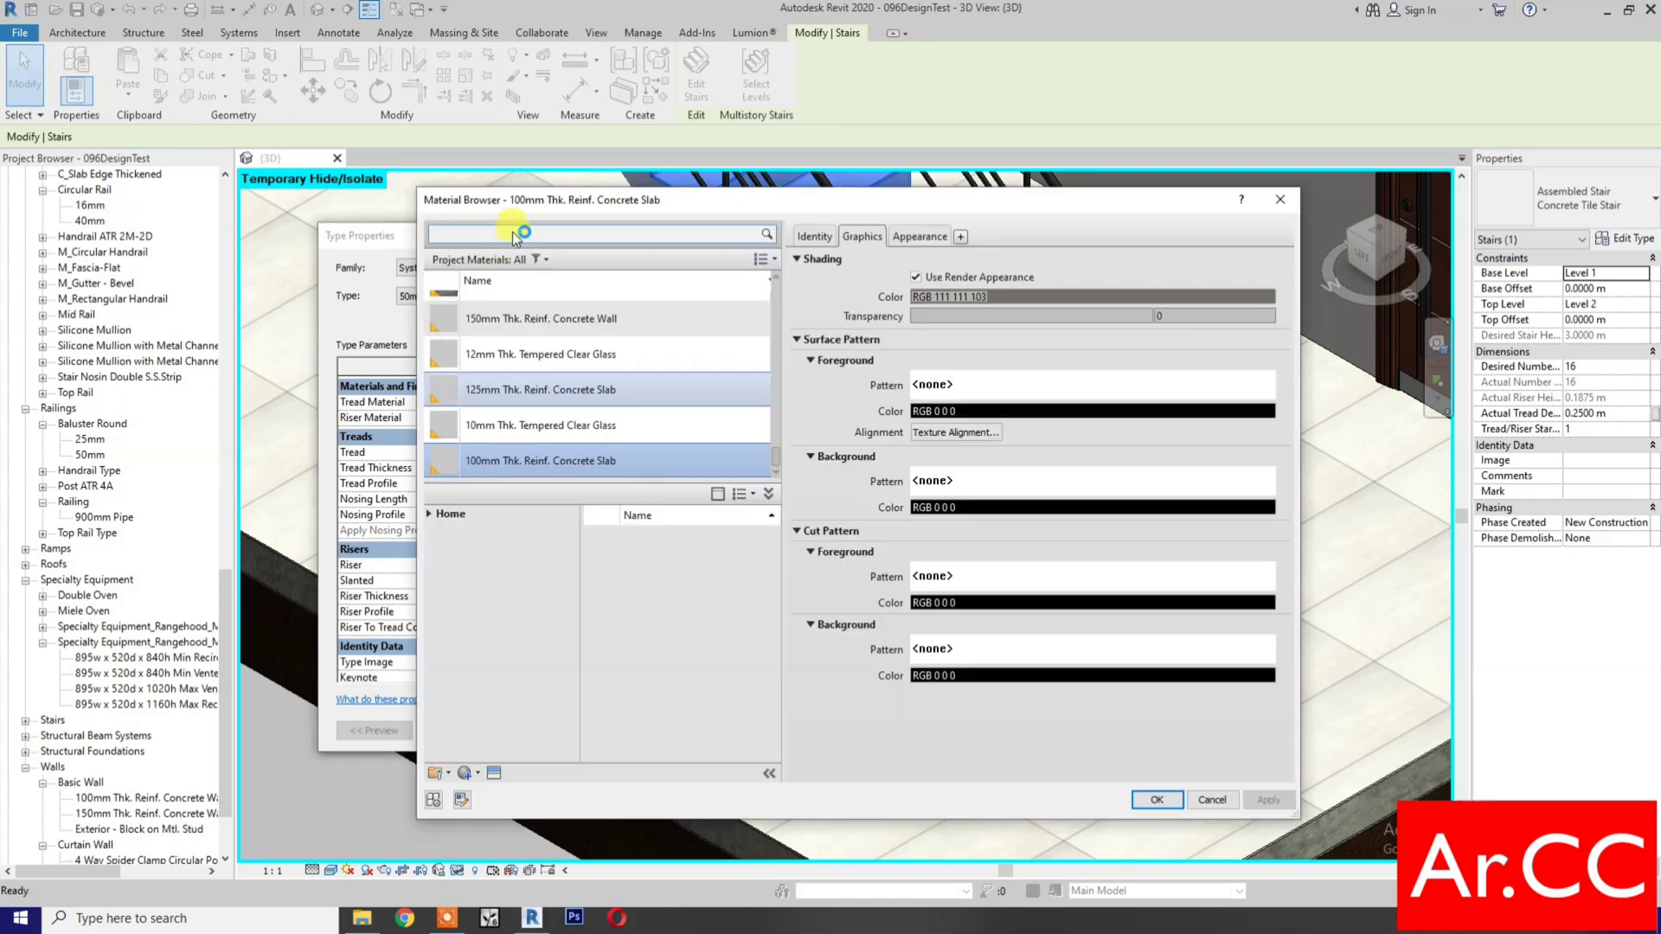
left_click(512, 234)
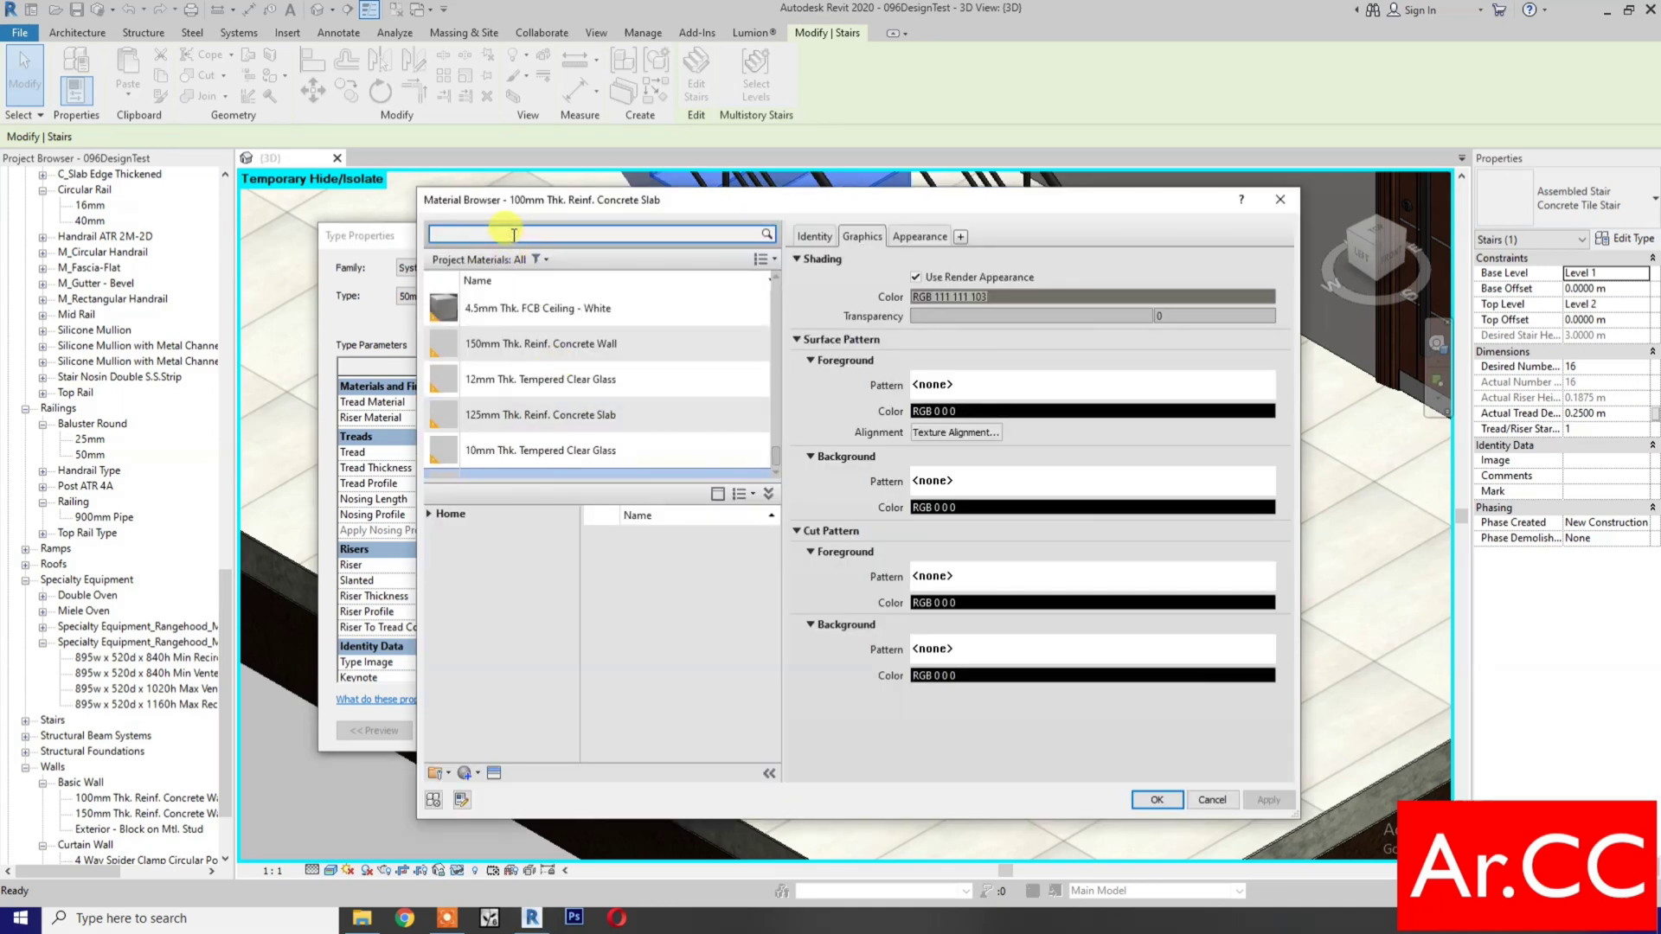
type("sto")
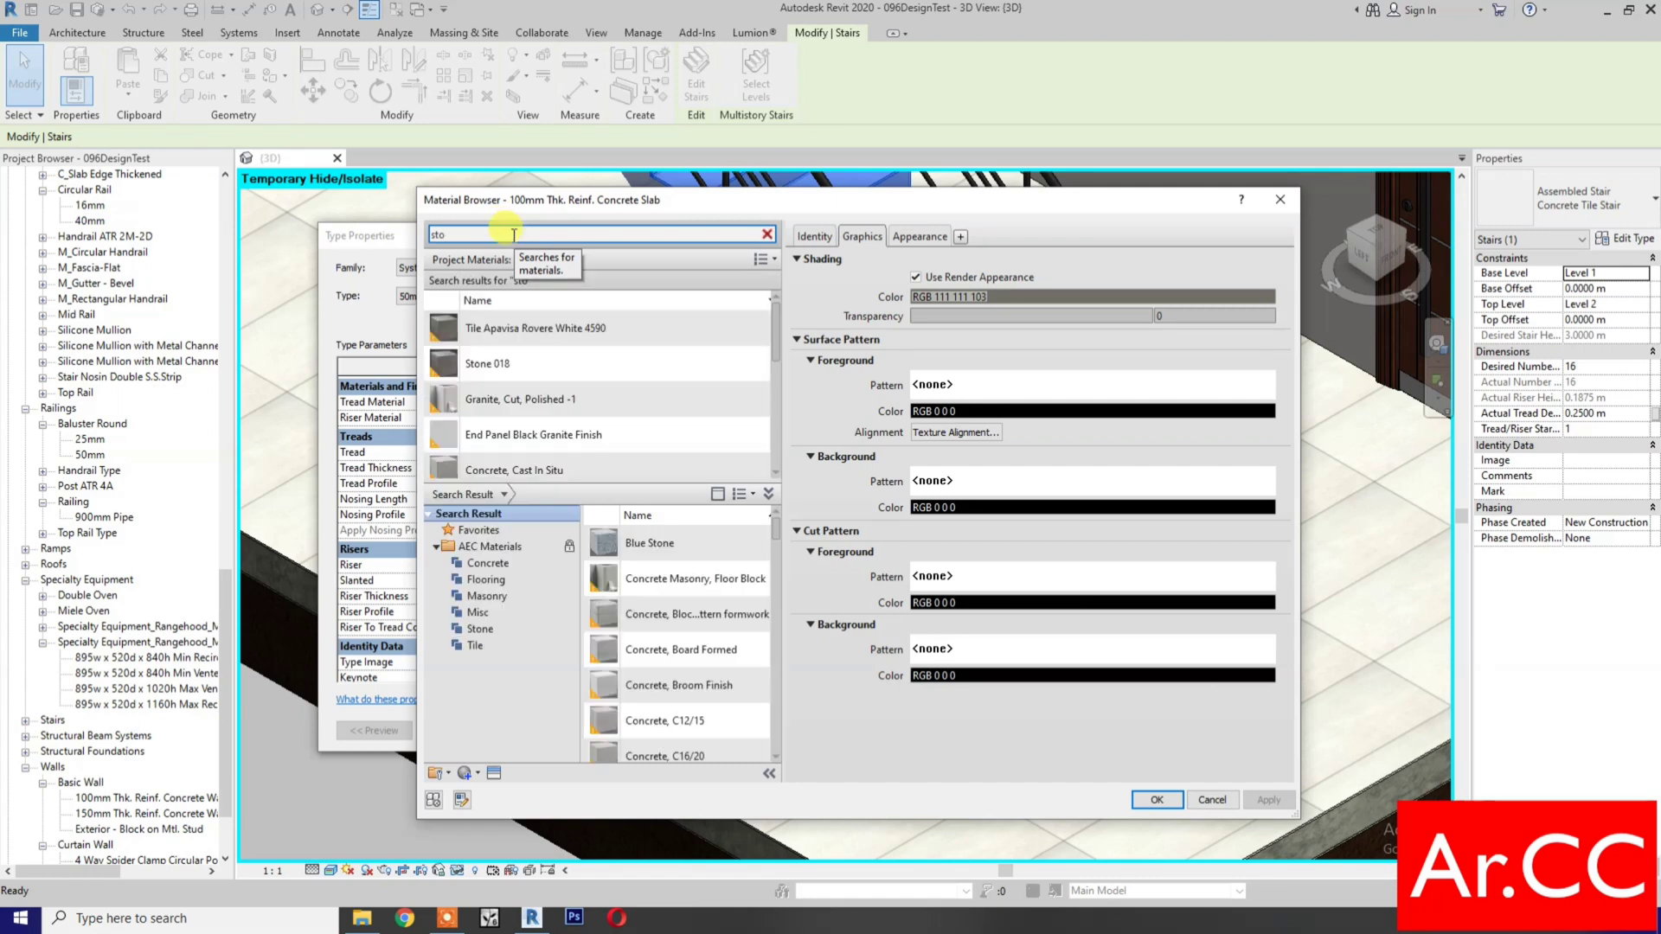
left_click(506, 363)
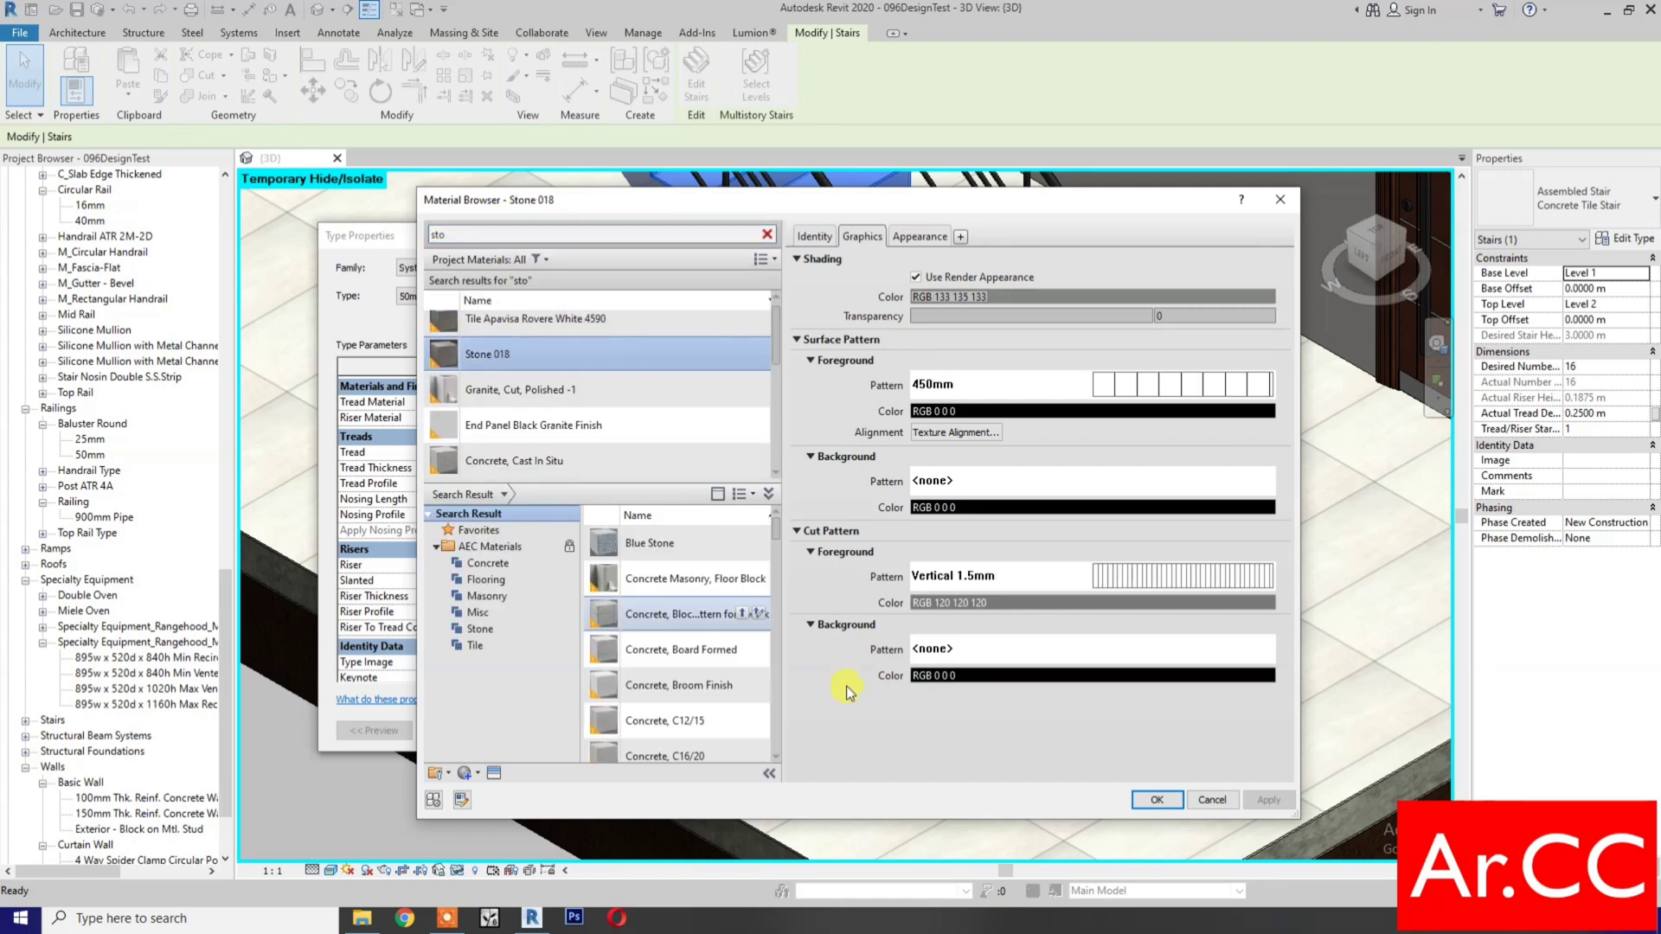
left_click(1150, 799)
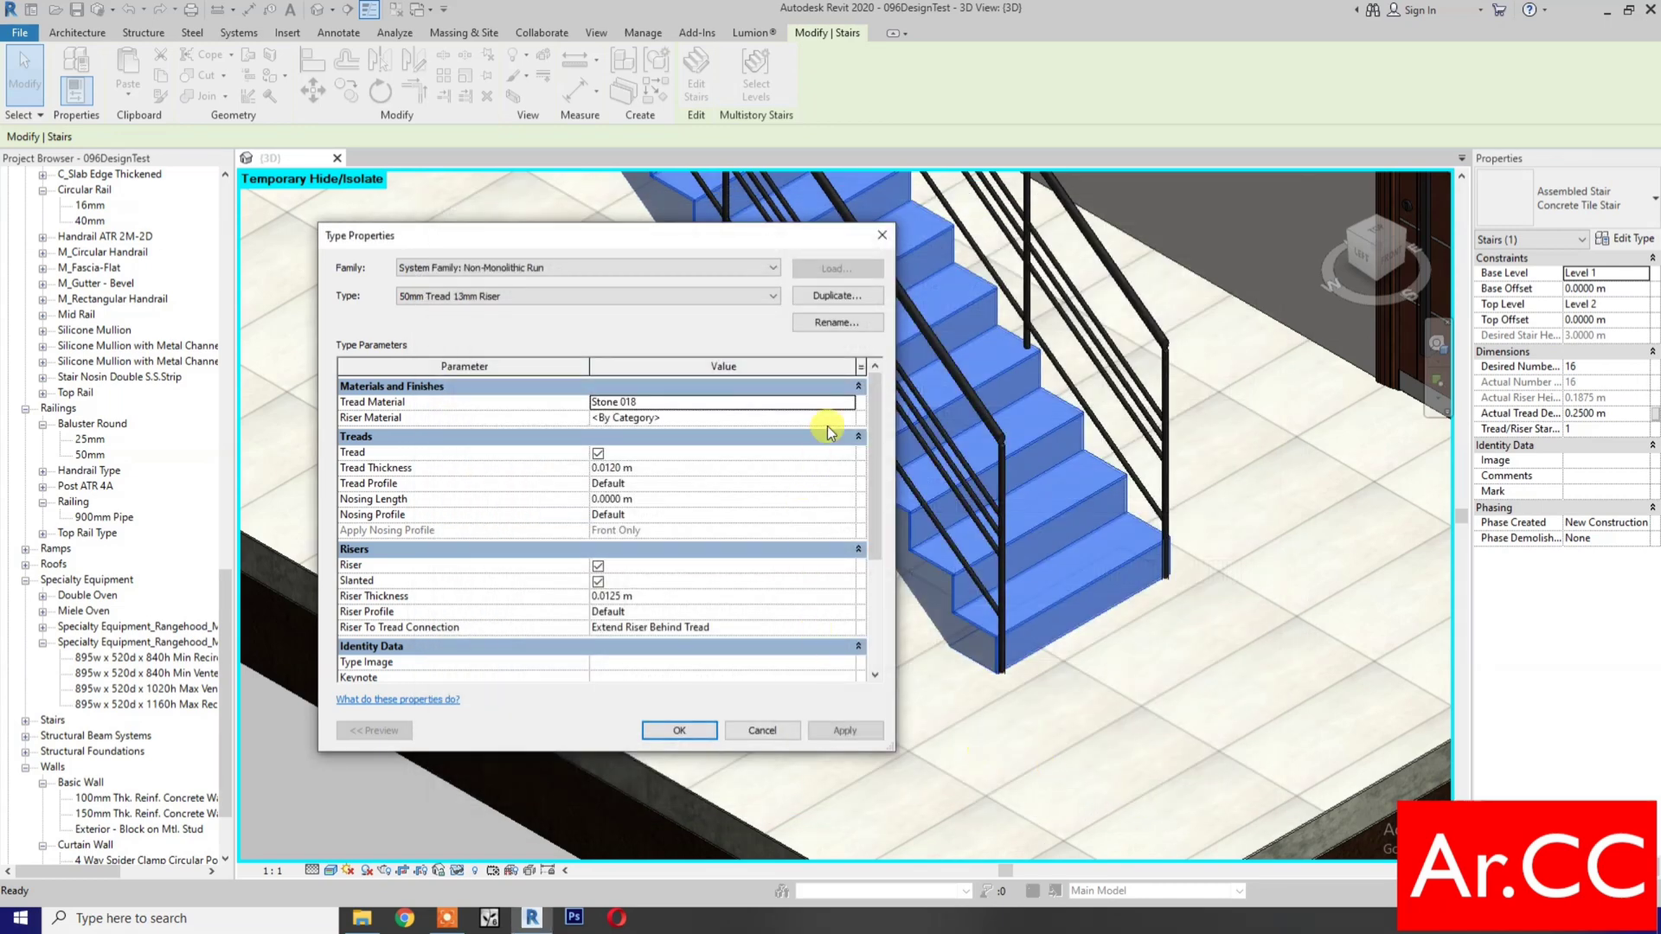
- Assign the material Stainless Steel, Polished - S.S. Strip Nosing to the run type's risers
left_click(855, 421)
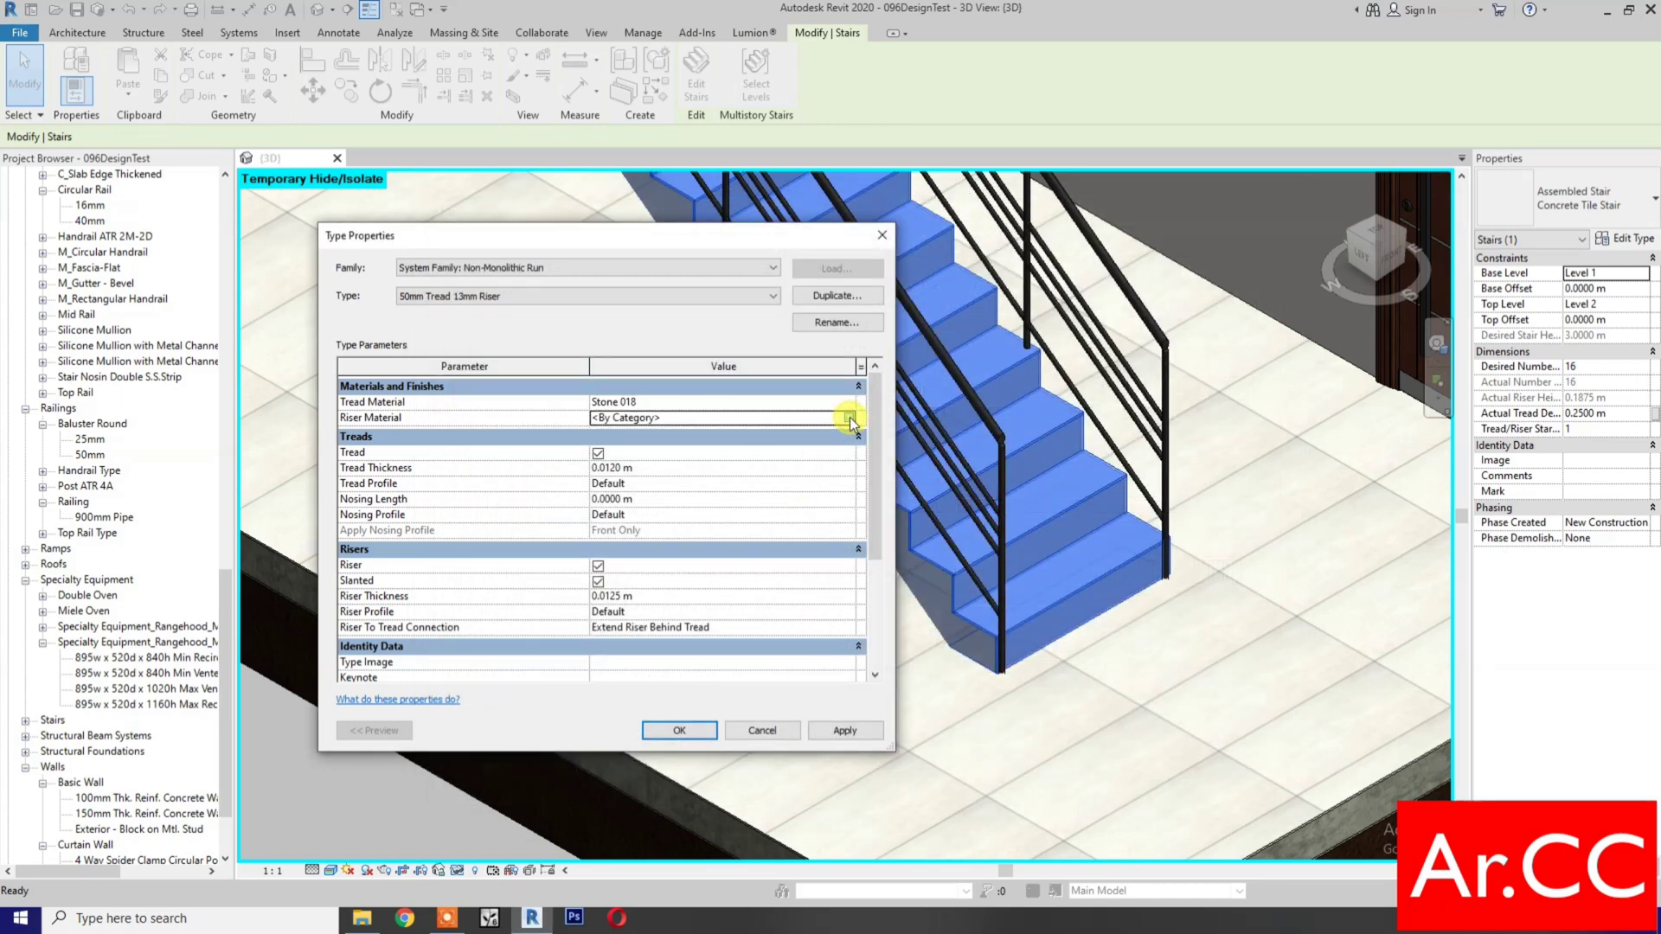
left_click(848, 417)
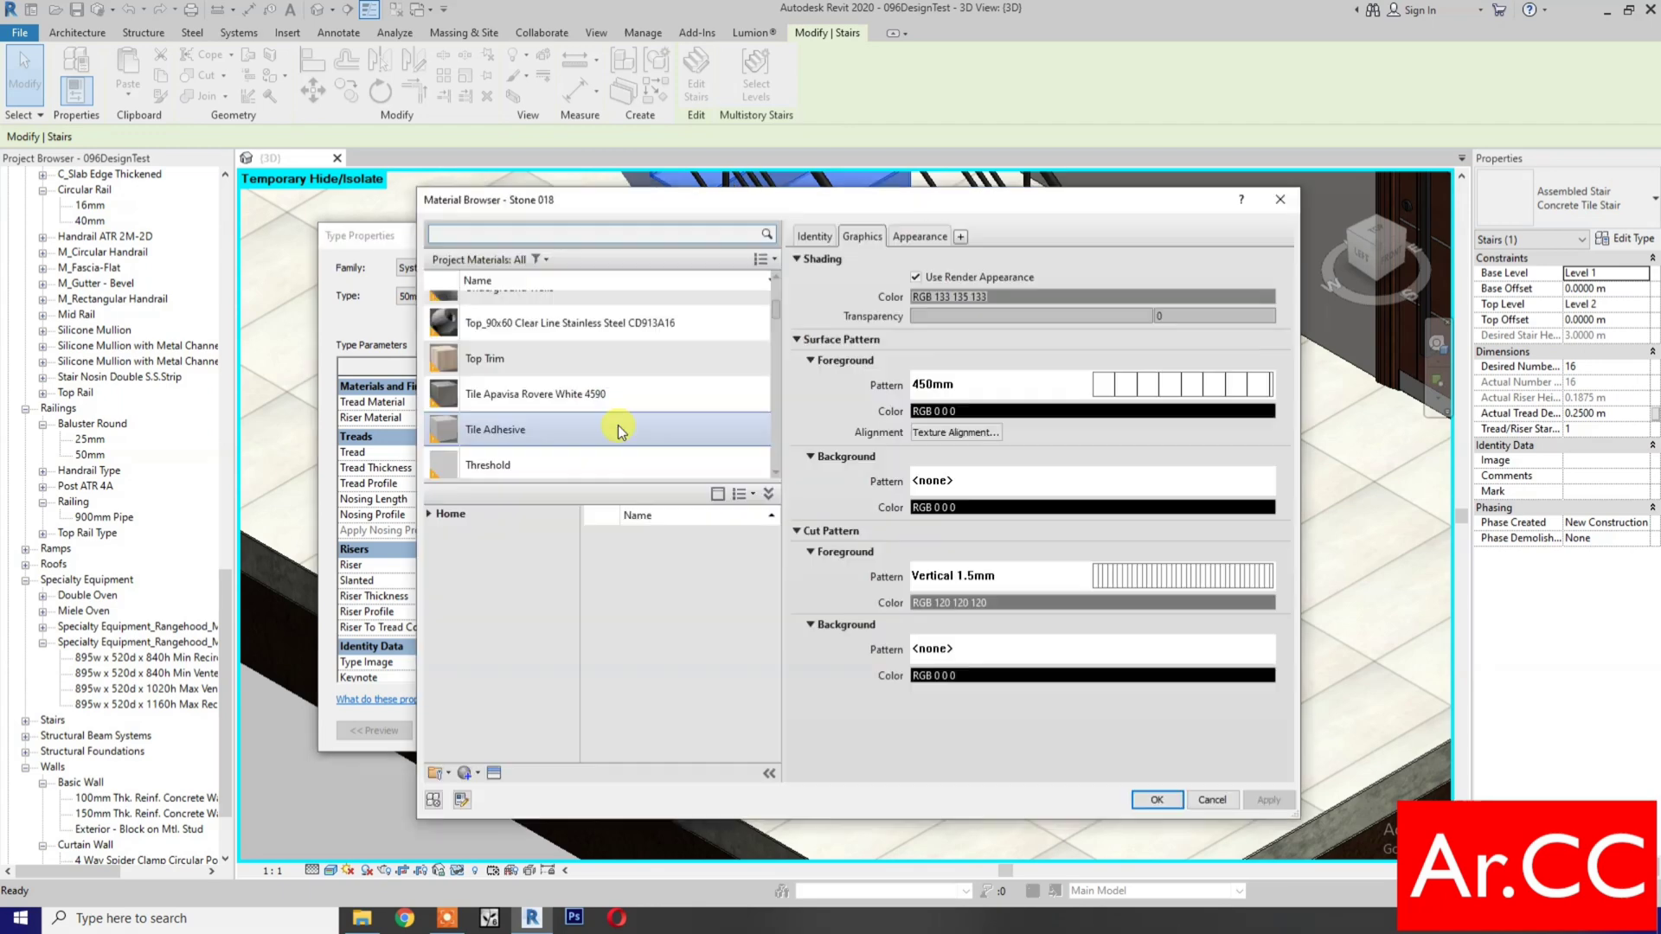
left_click(493, 229)
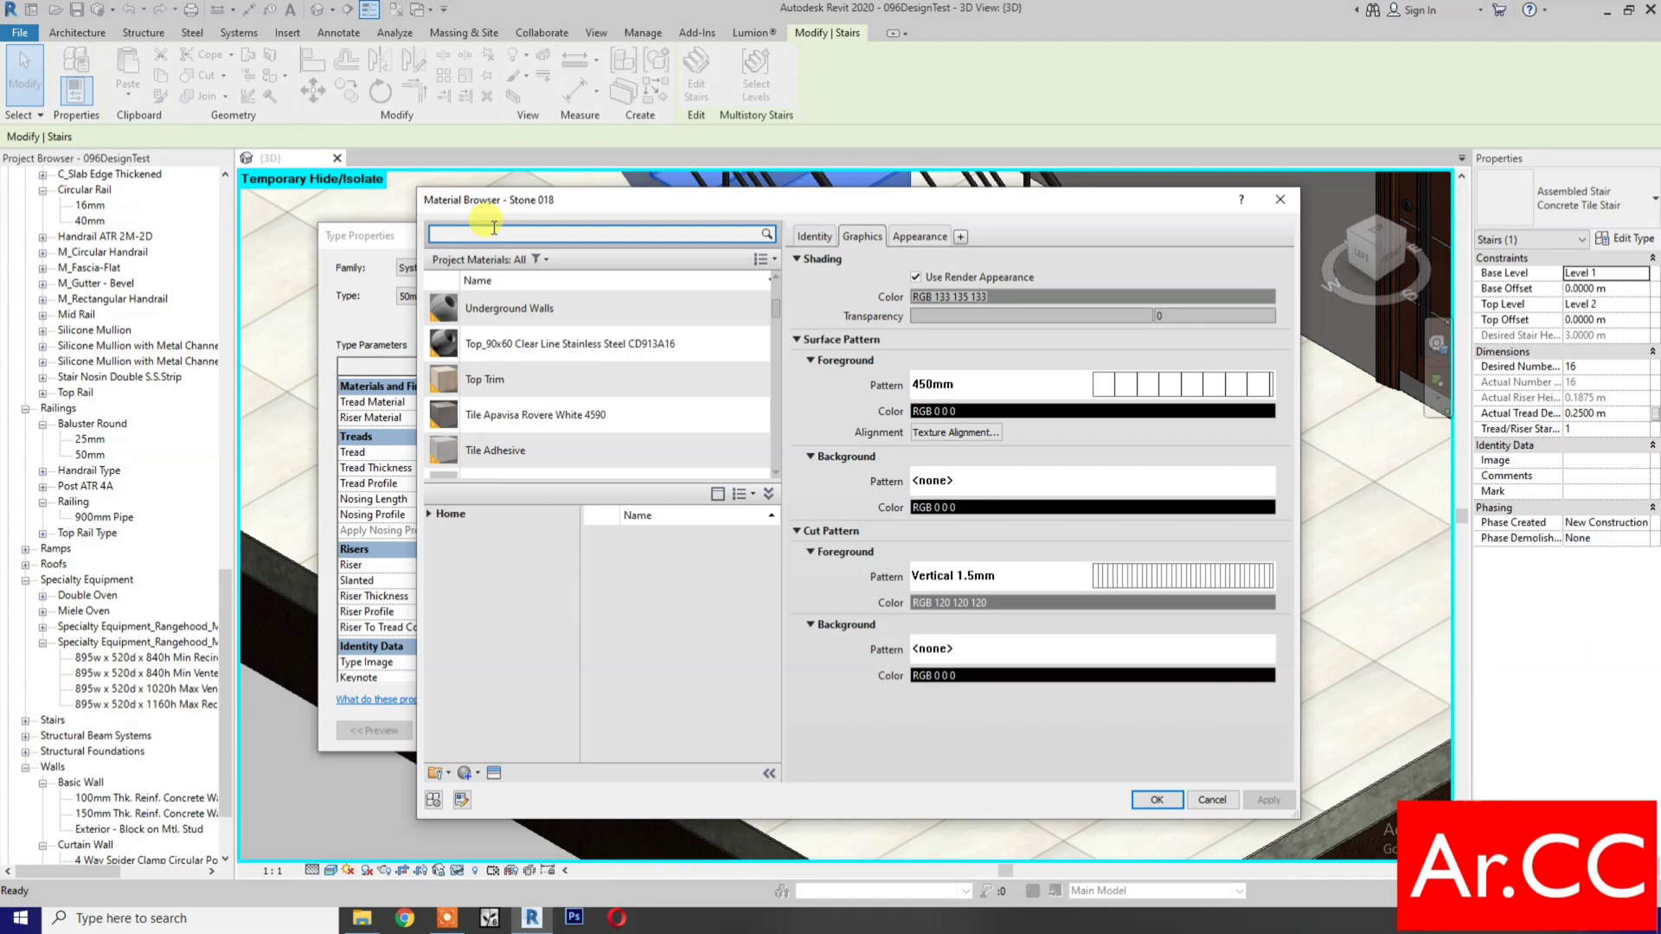
type("stai")
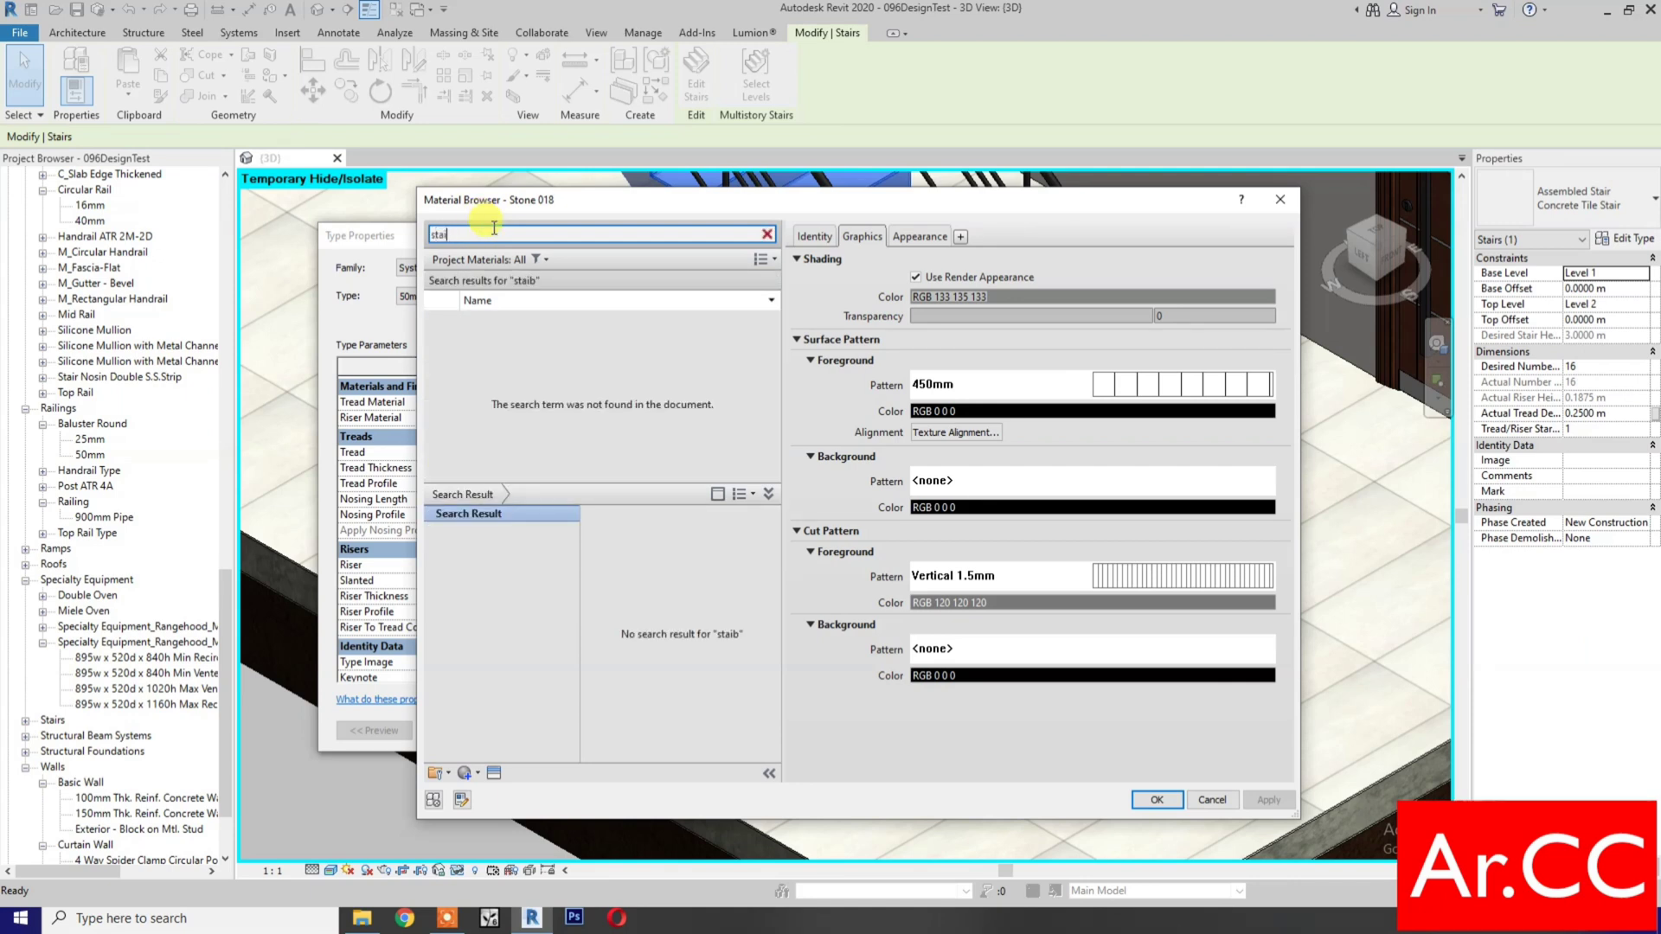
type("n")
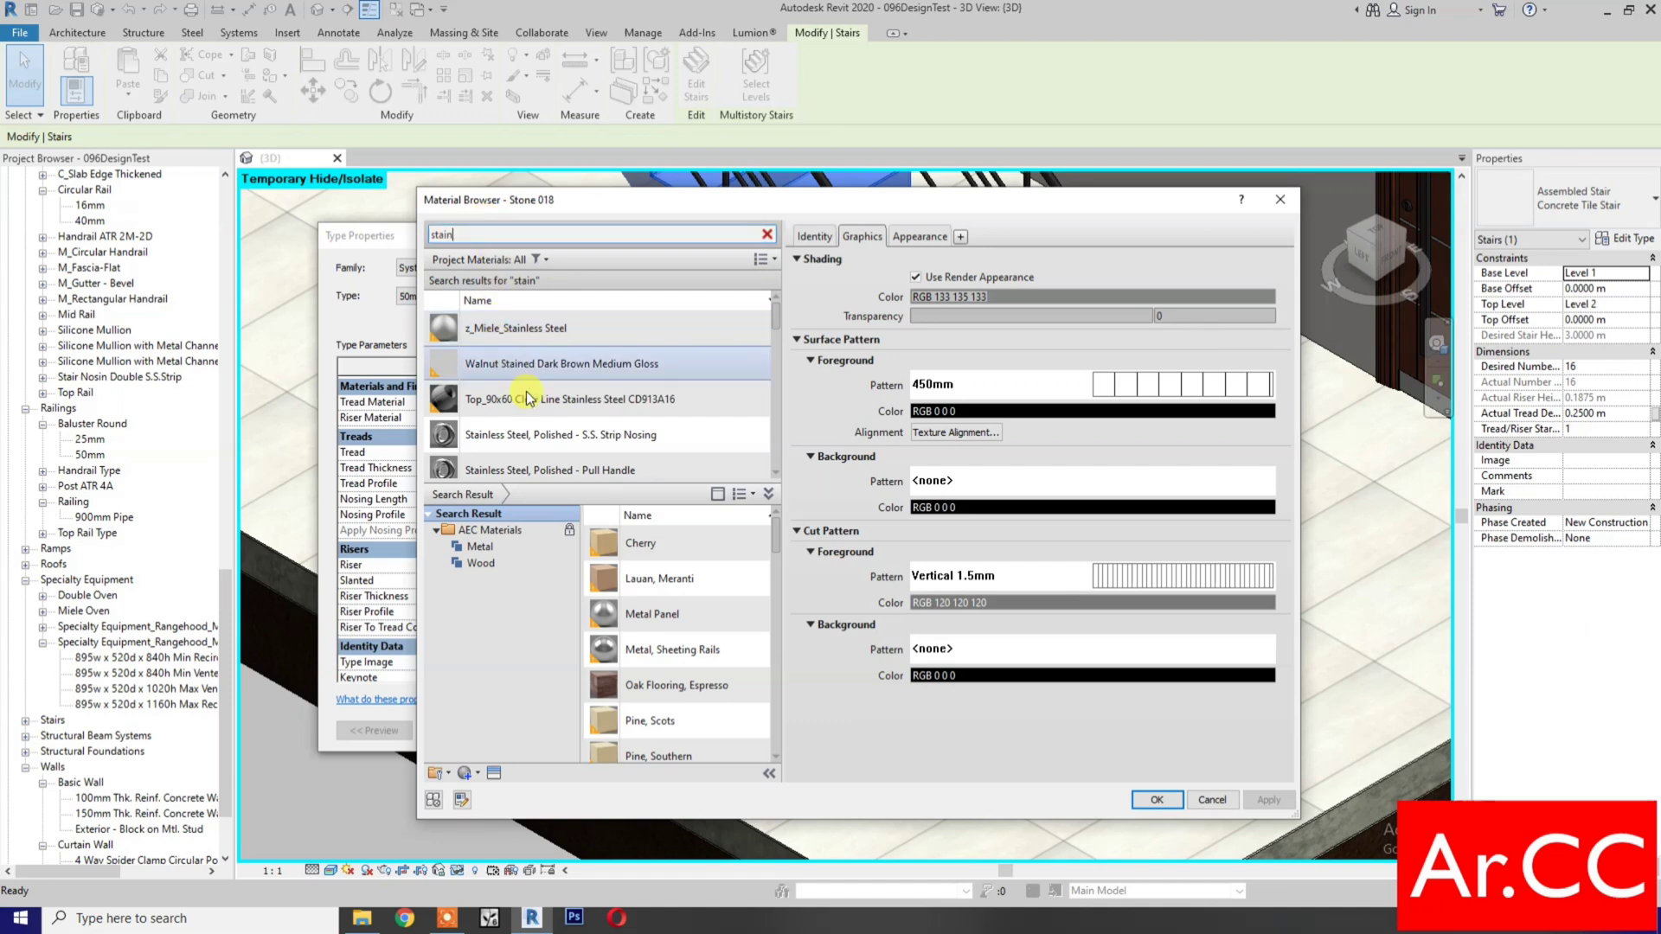
scroll(608, 469, "down", 1)
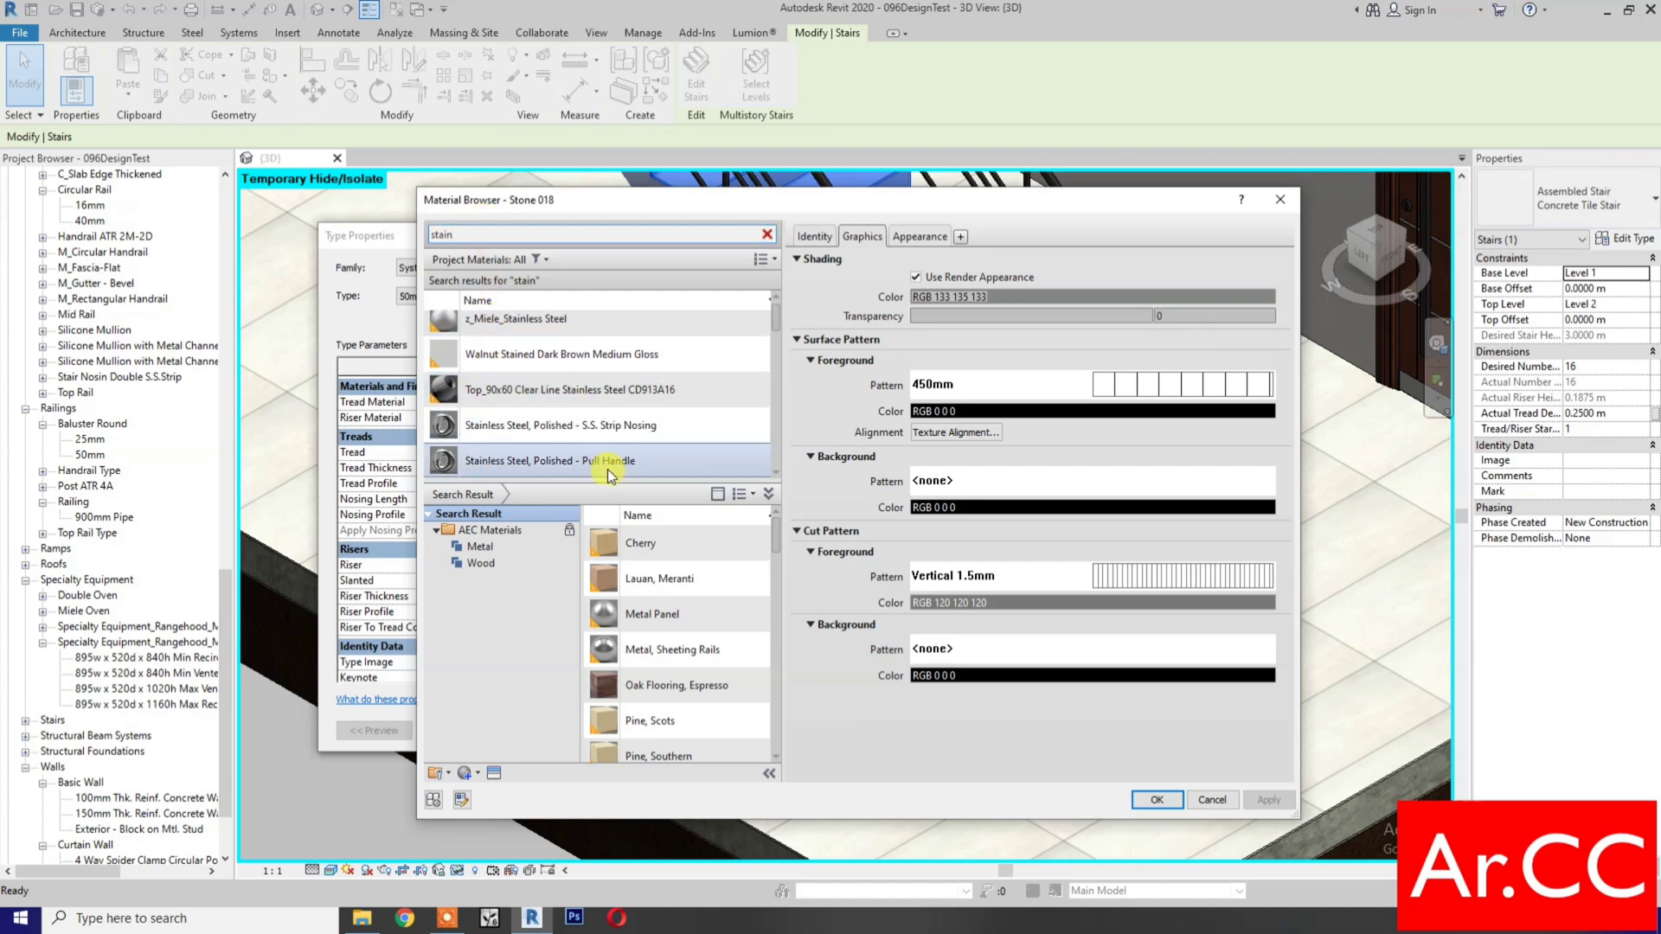
left_click(638, 433)
left_click(1147, 801)
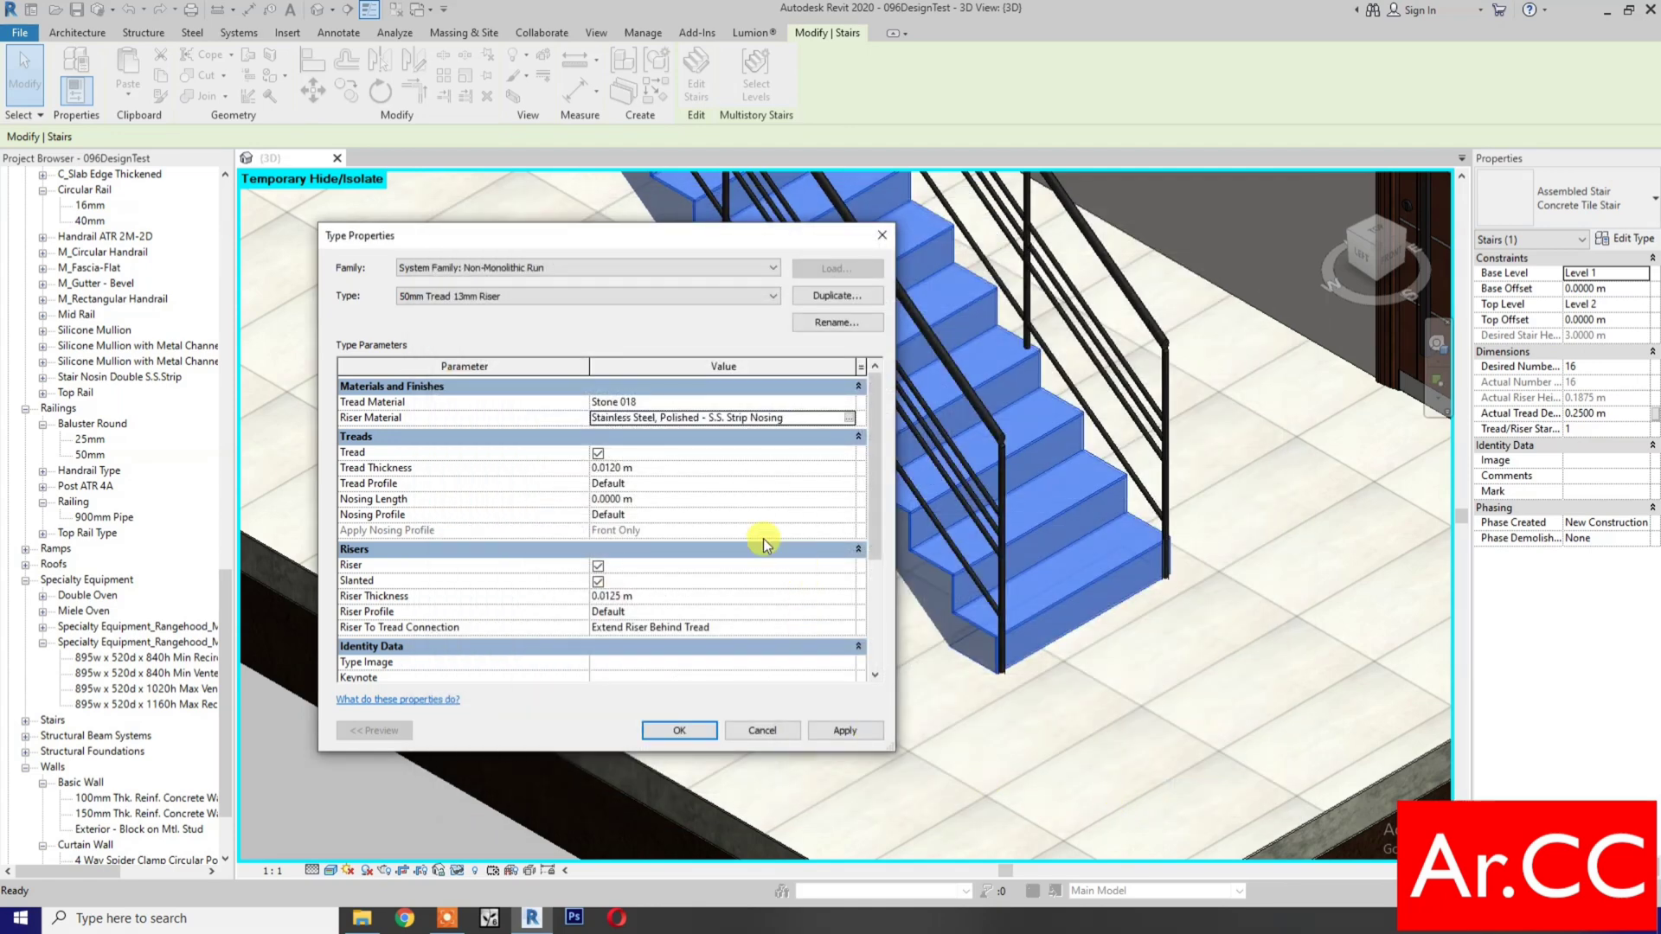
- Set the run type's nosing length to 0.05 m and its riser profile to Stair Nosin Double S.S.Strip, and apply the changes to the stair
left_click(657, 502)
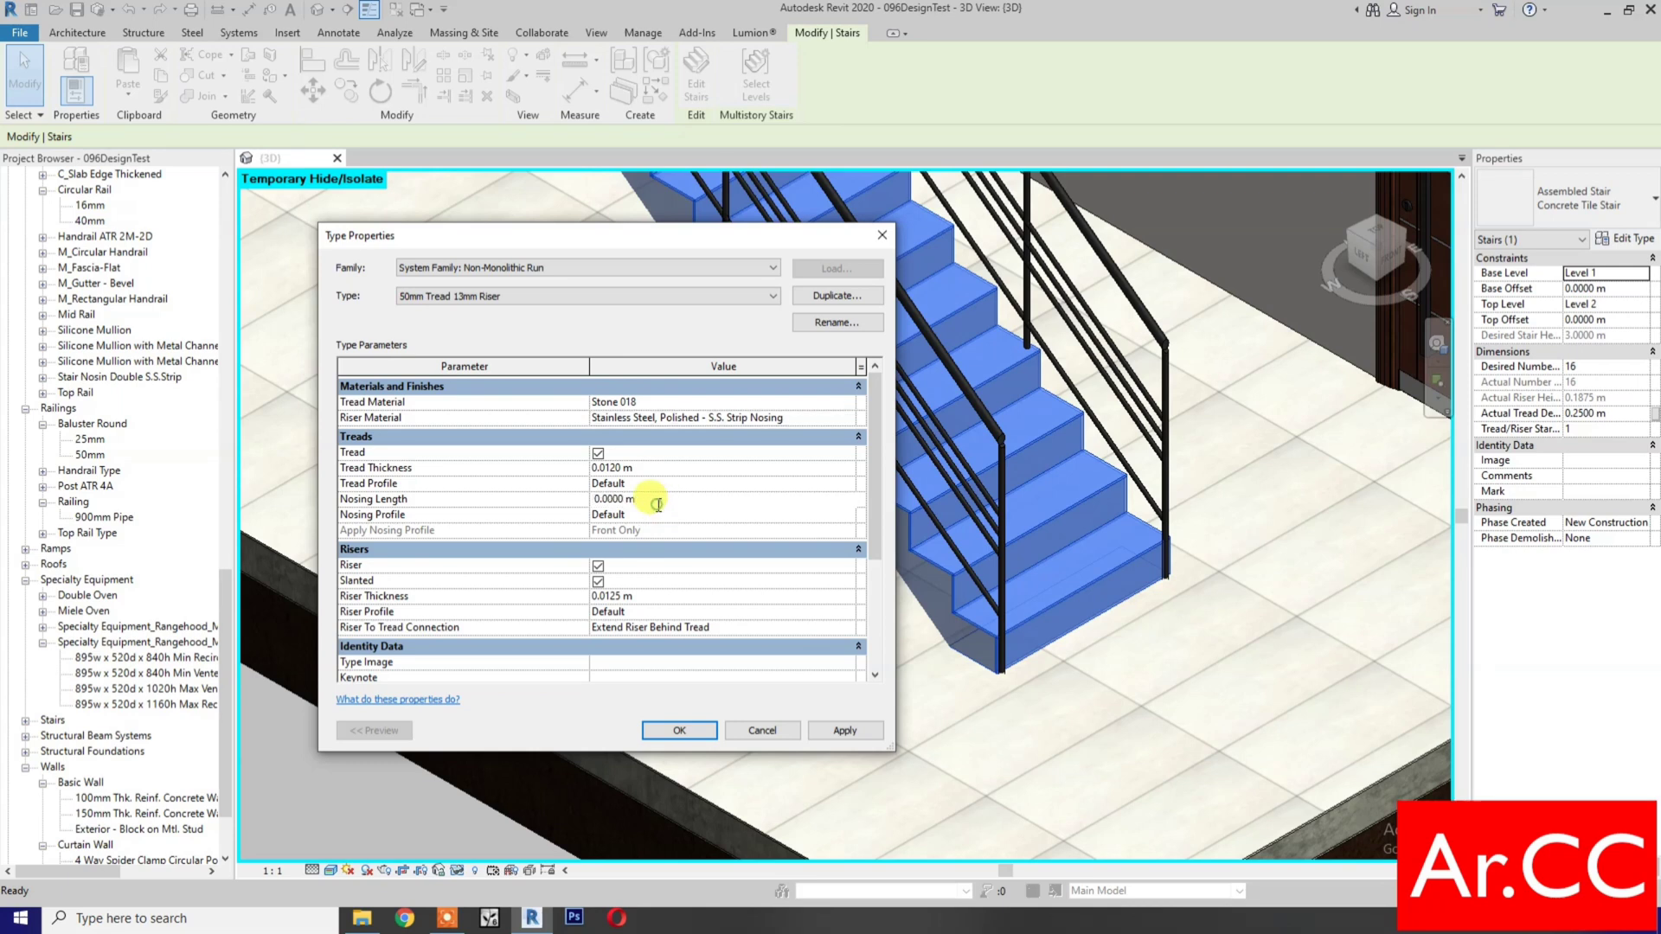
type(".05")
left_click(848, 611)
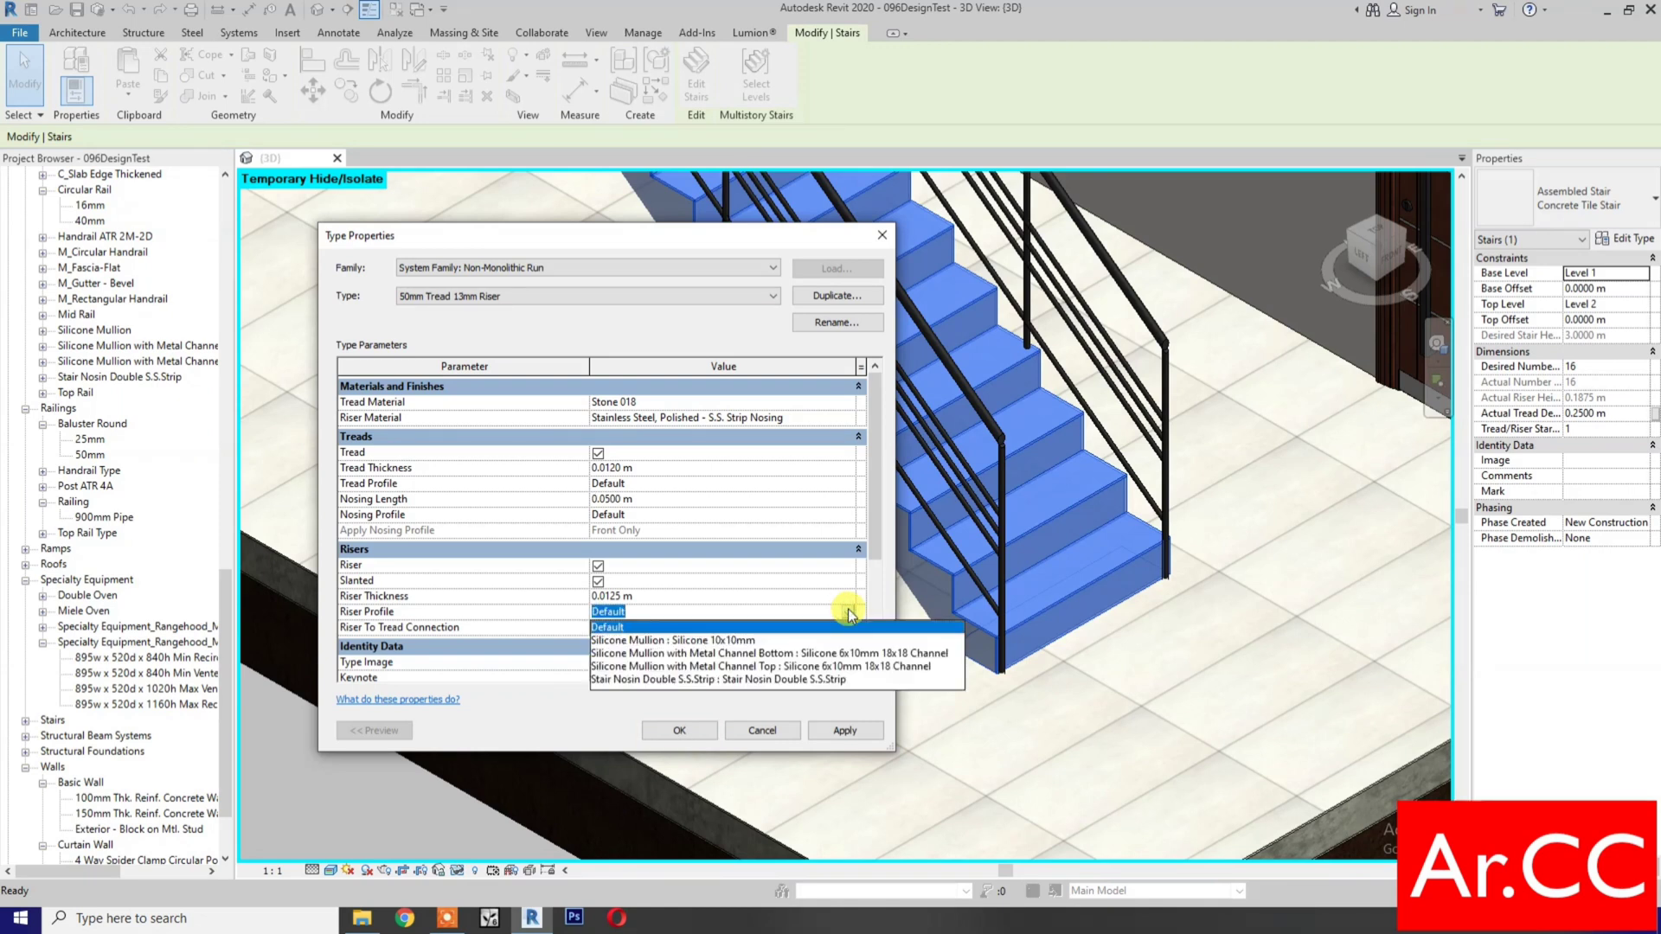
left_click(760, 682)
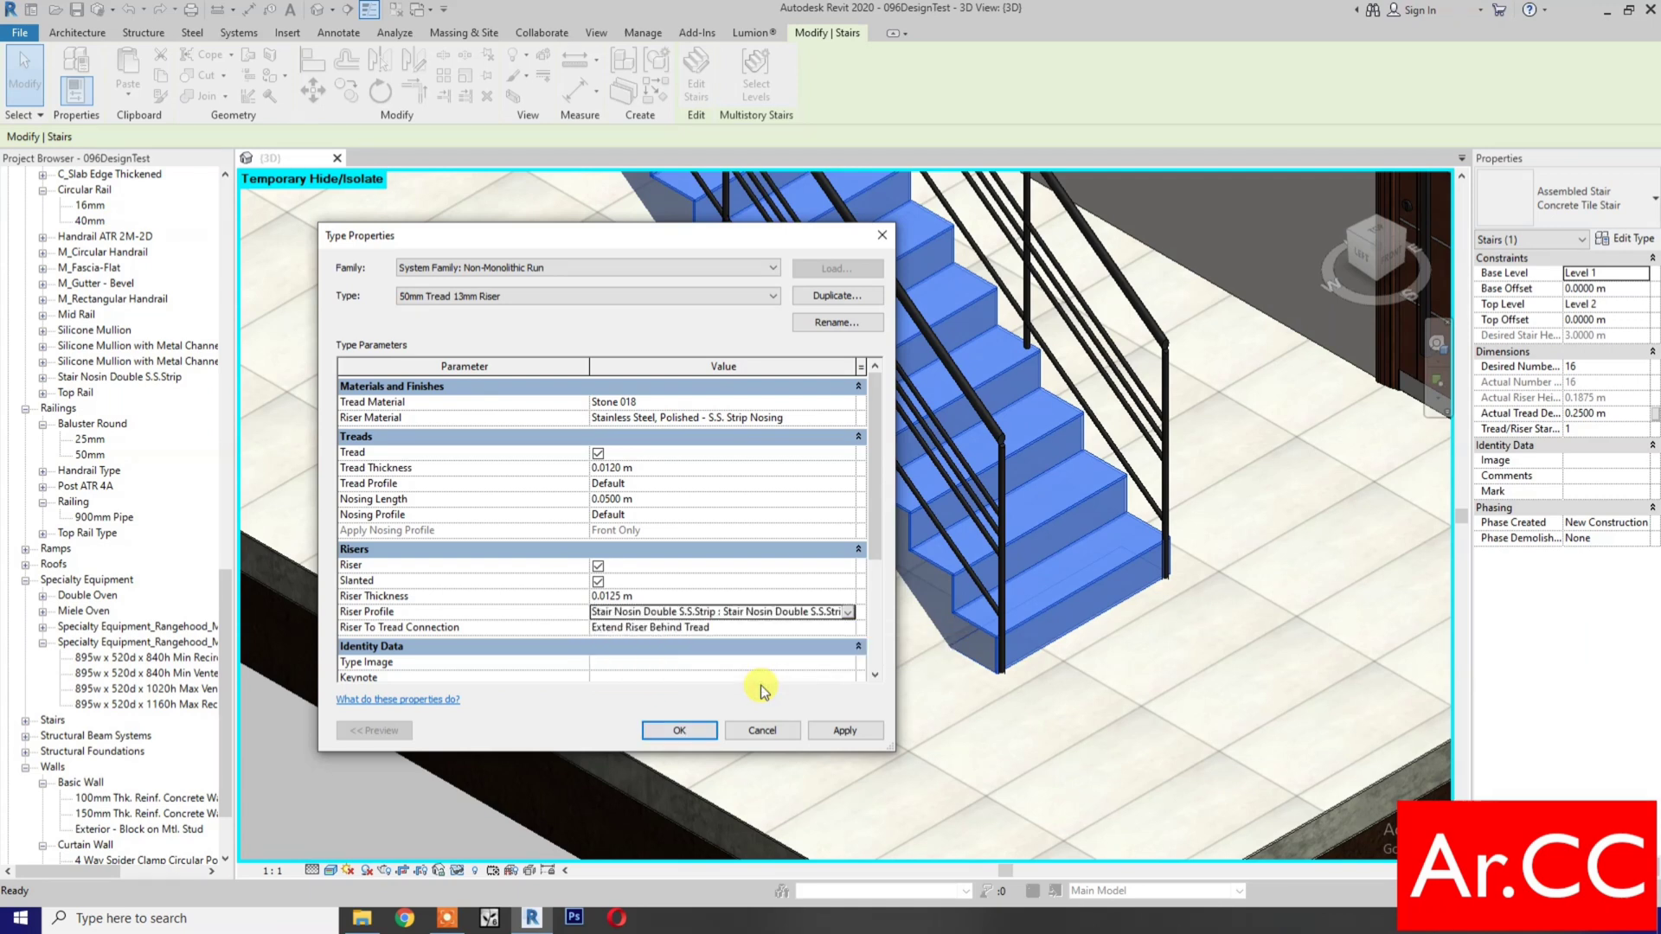
left_click(833, 733)
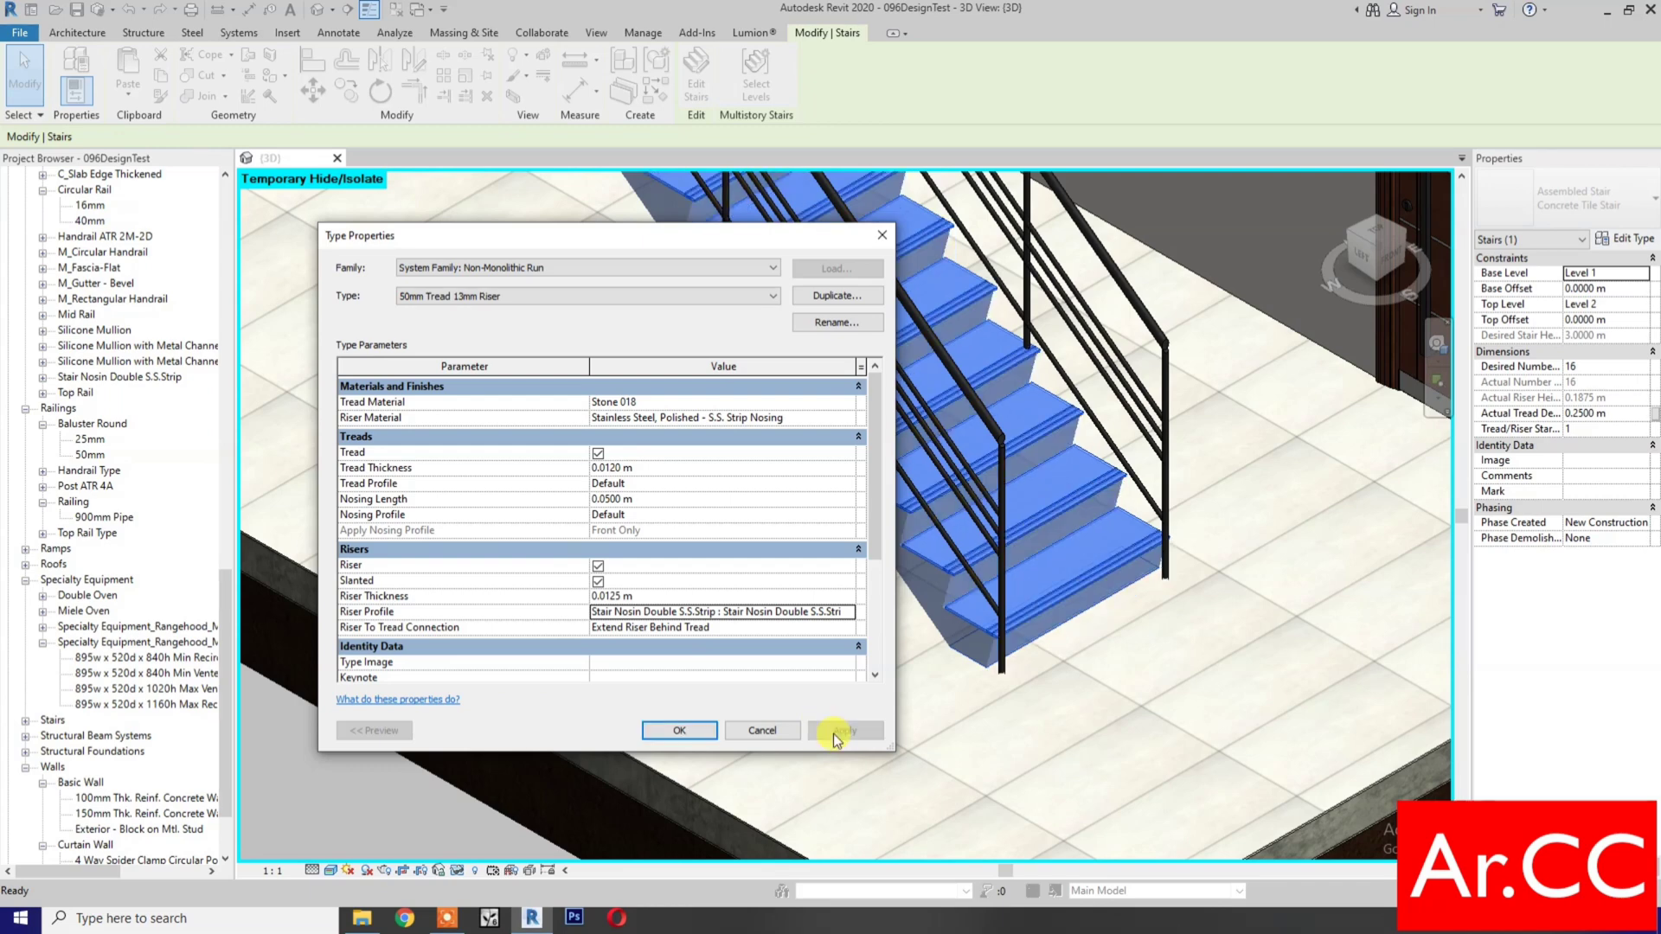
left_click(692, 732)
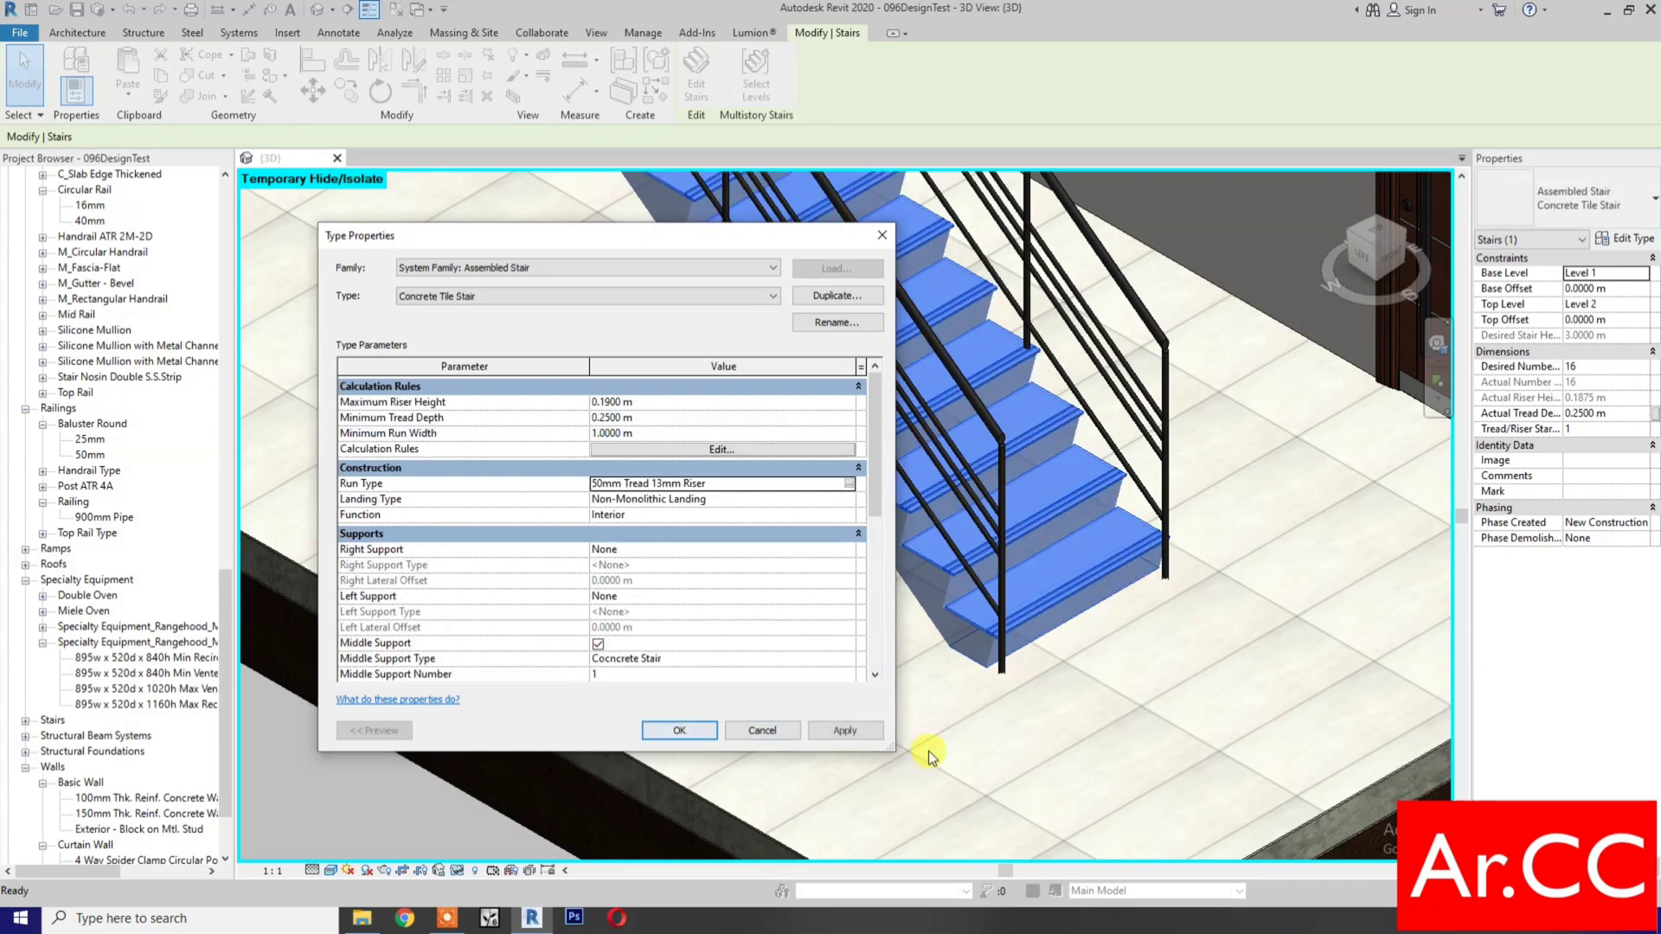
left_click(680, 730)
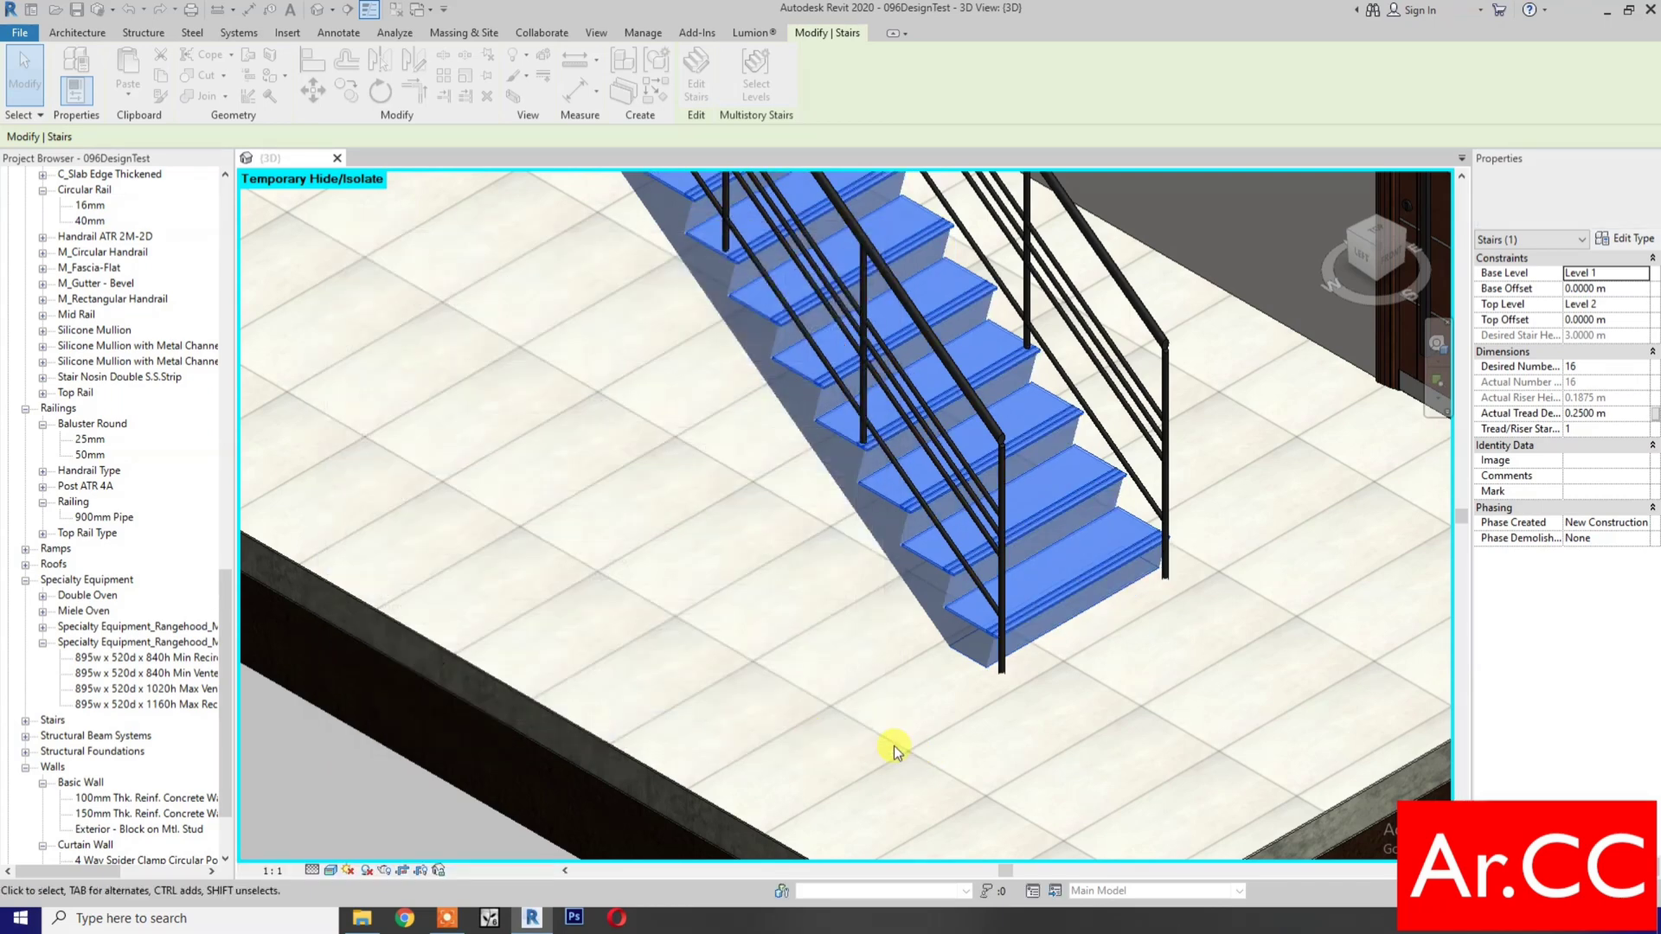
left_click(961, 680)
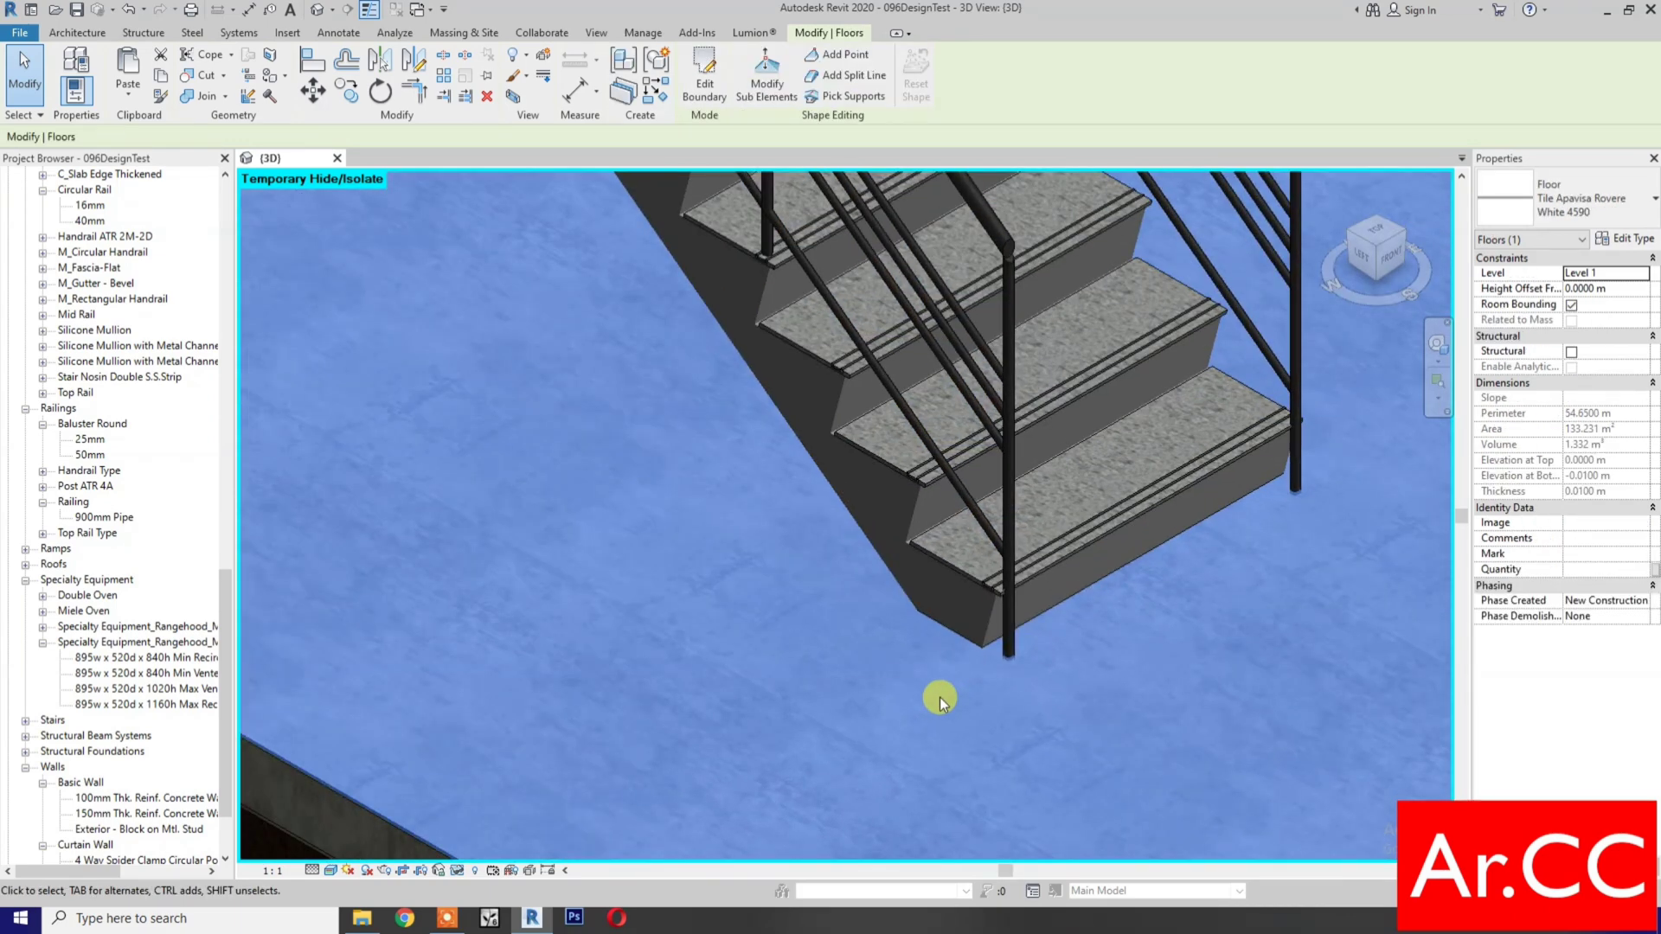
key("Escape")
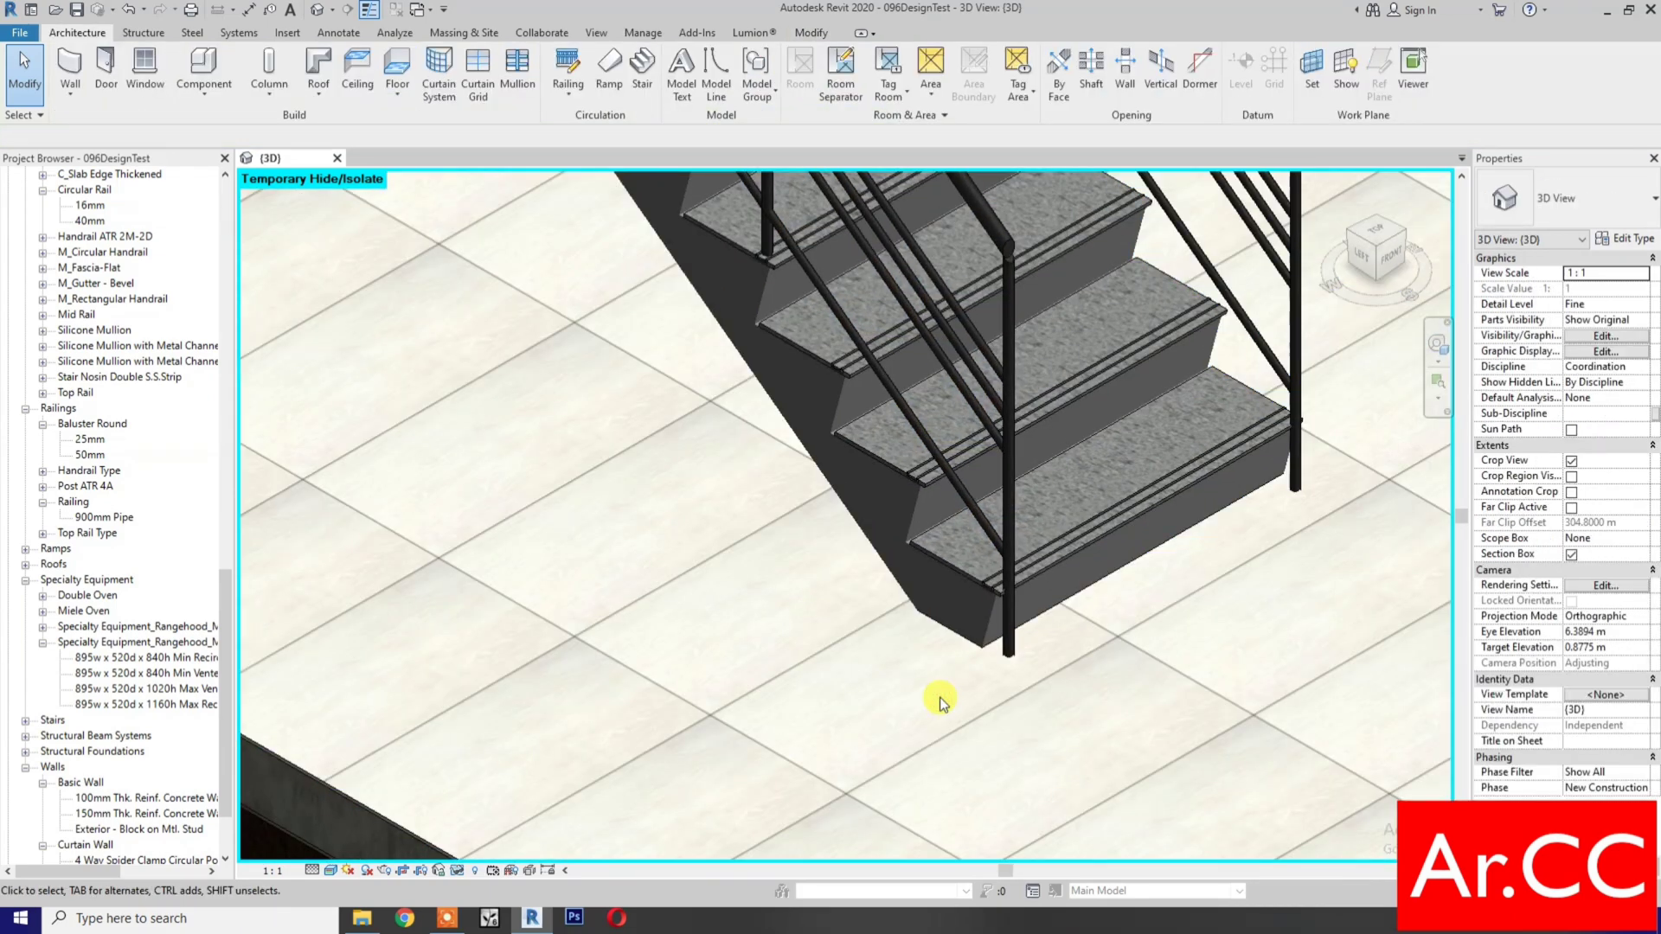
- Reopen the stair's 50mm Tread 13mm Riser run type and set its riser thickness to 0
left_click(817, 353)
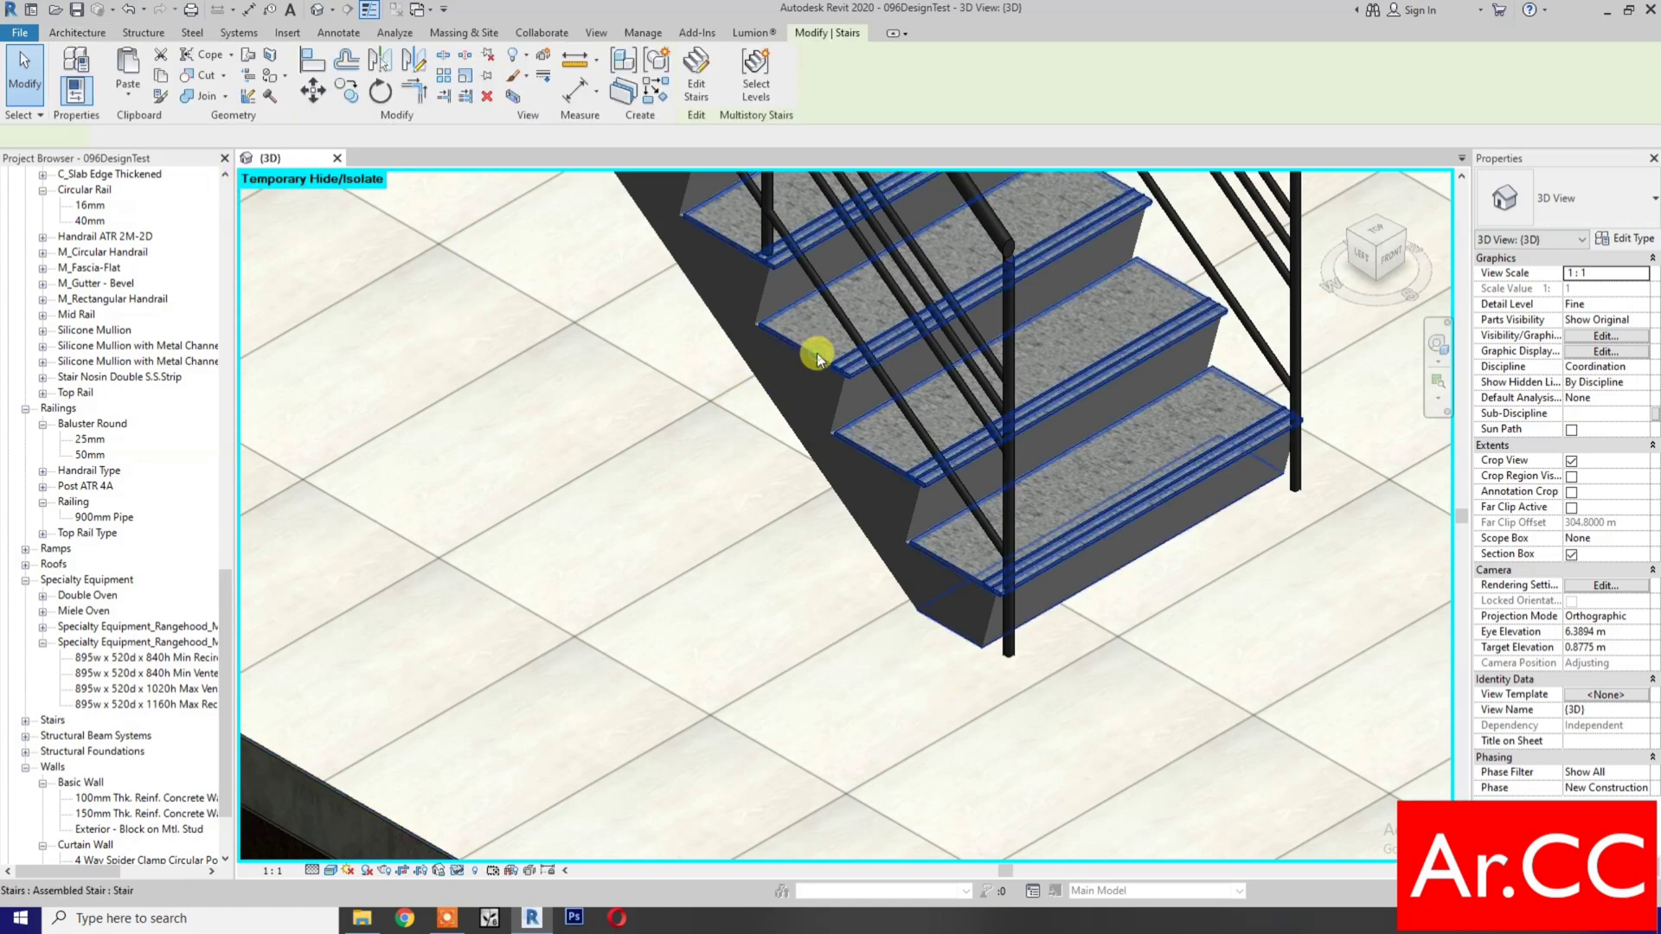
left_click(1643, 242)
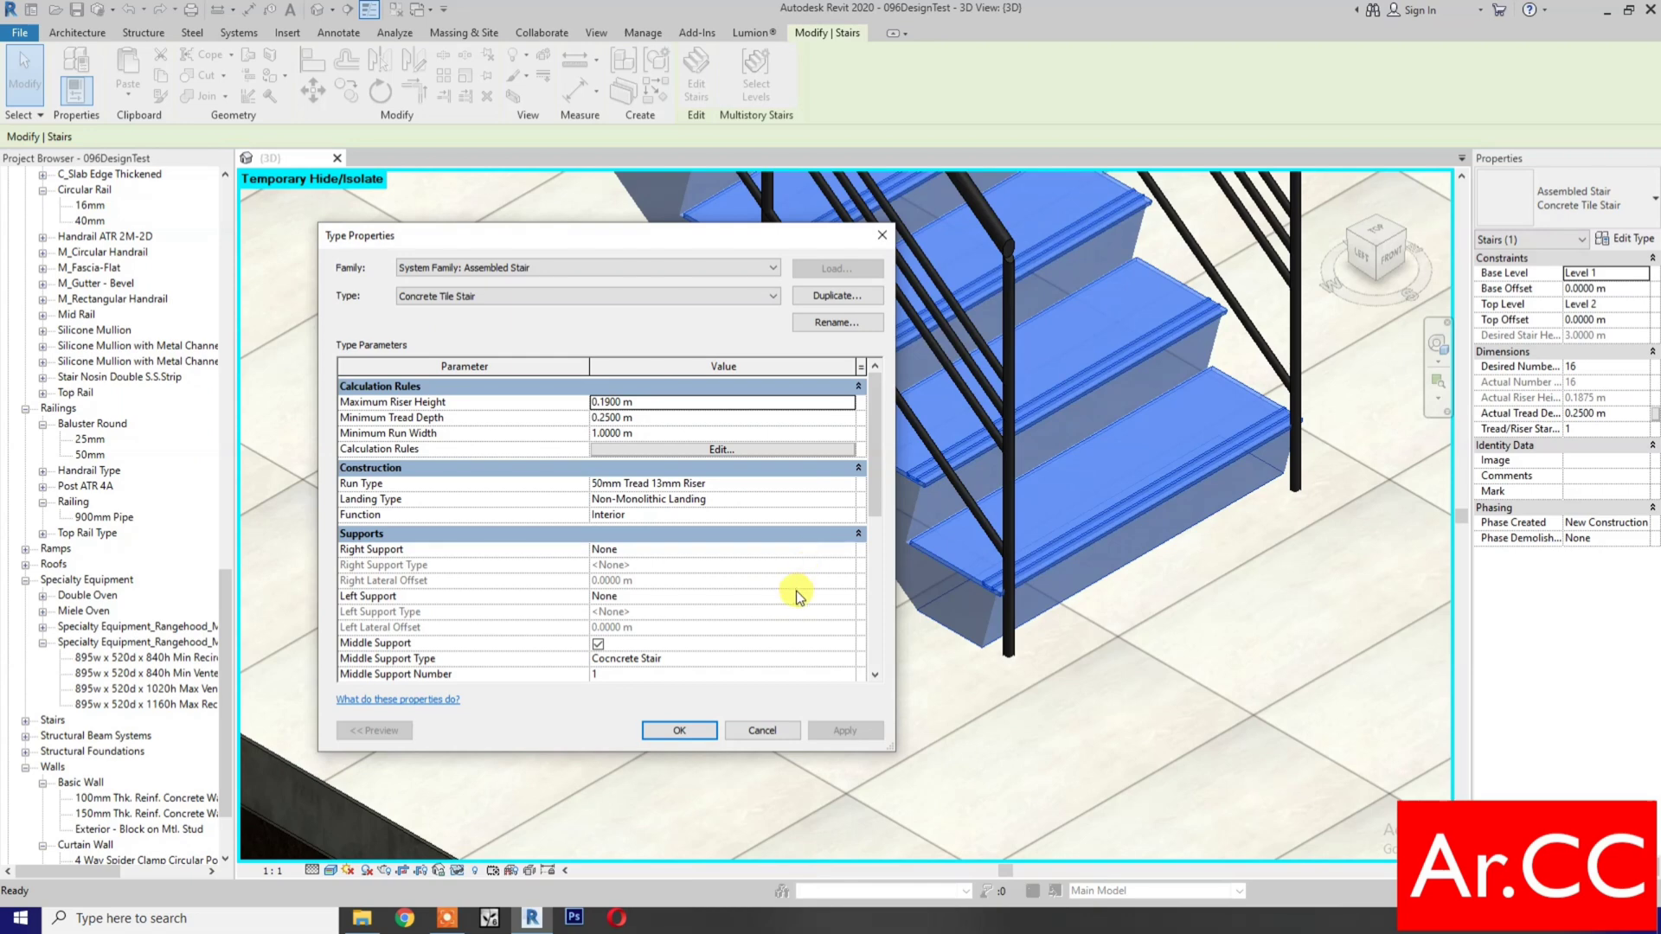
left_click(847, 483)
left_click(847, 482)
left_click(696, 596)
type("0")
- Set the run type's riser to tread connection to Extend Tread Under Riser, apply it and deselect the stair
left_click(747, 627)
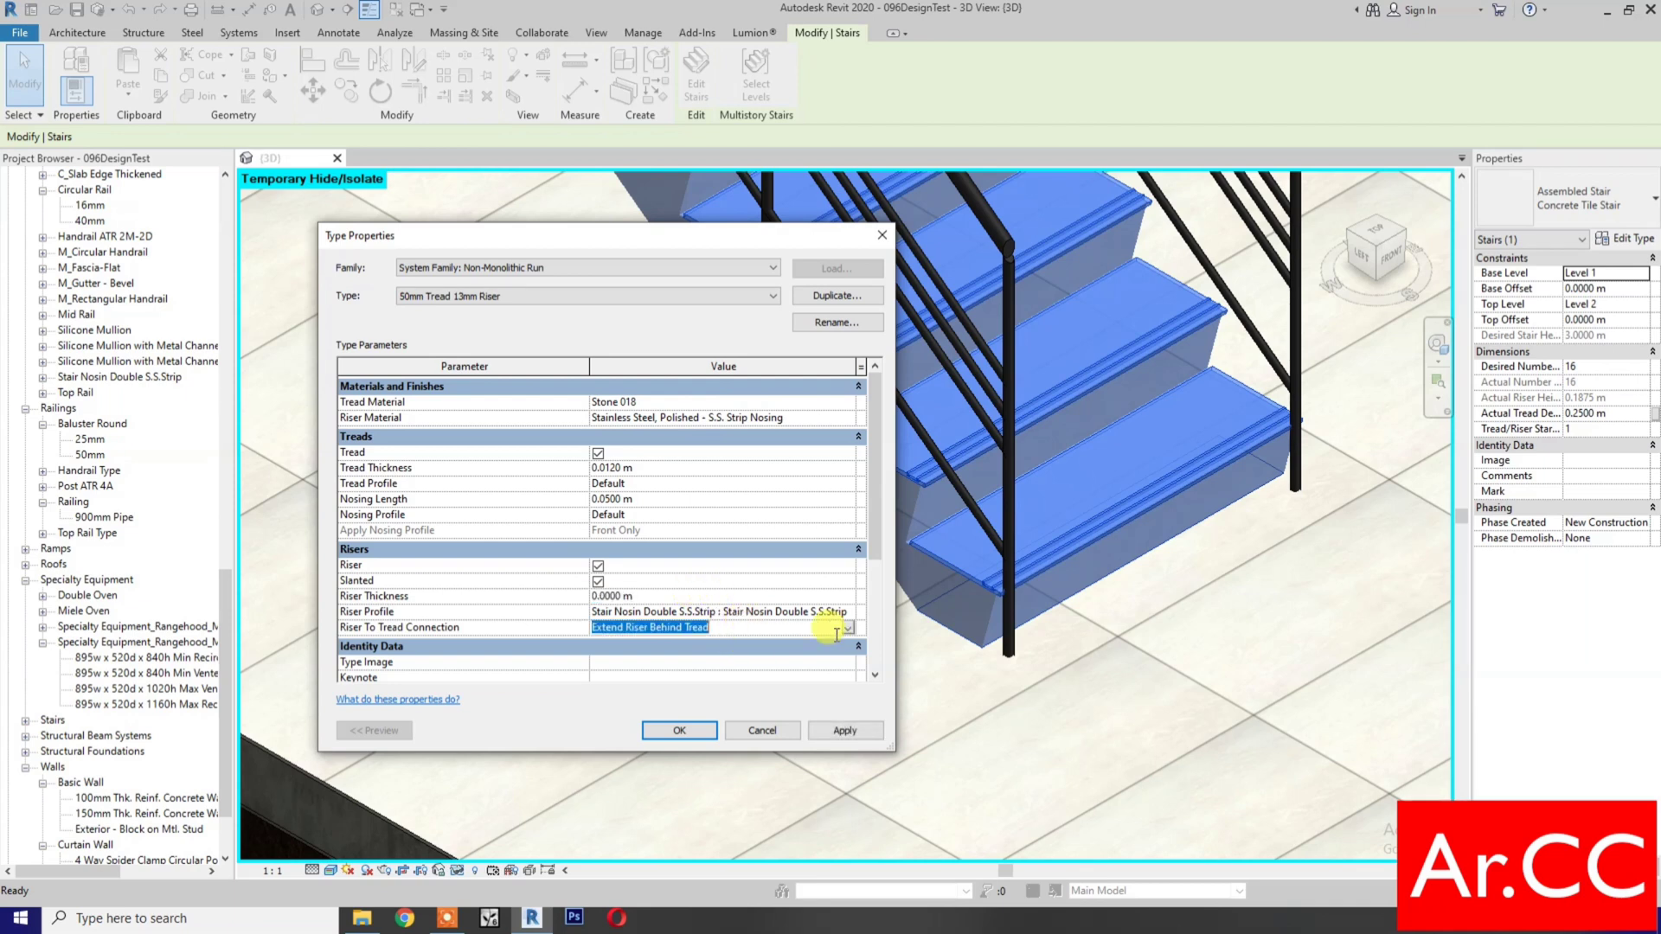
left_click(847, 628)
left_click(733, 656)
left_click(841, 731)
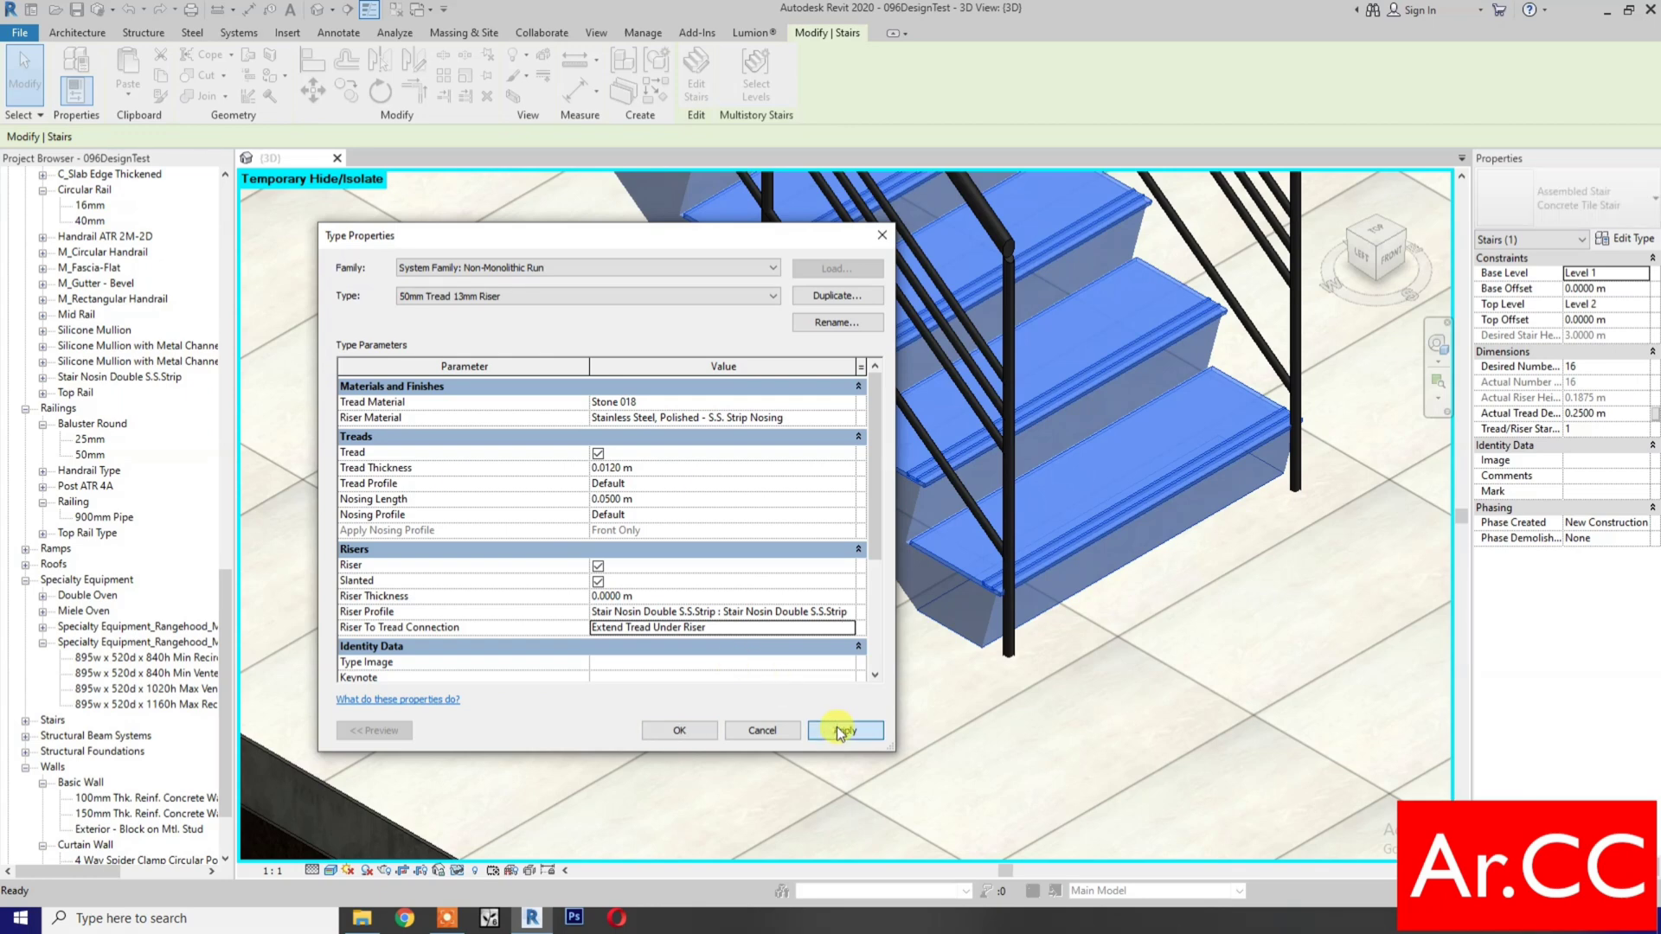
left_click(697, 732)
left_click(697, 732)
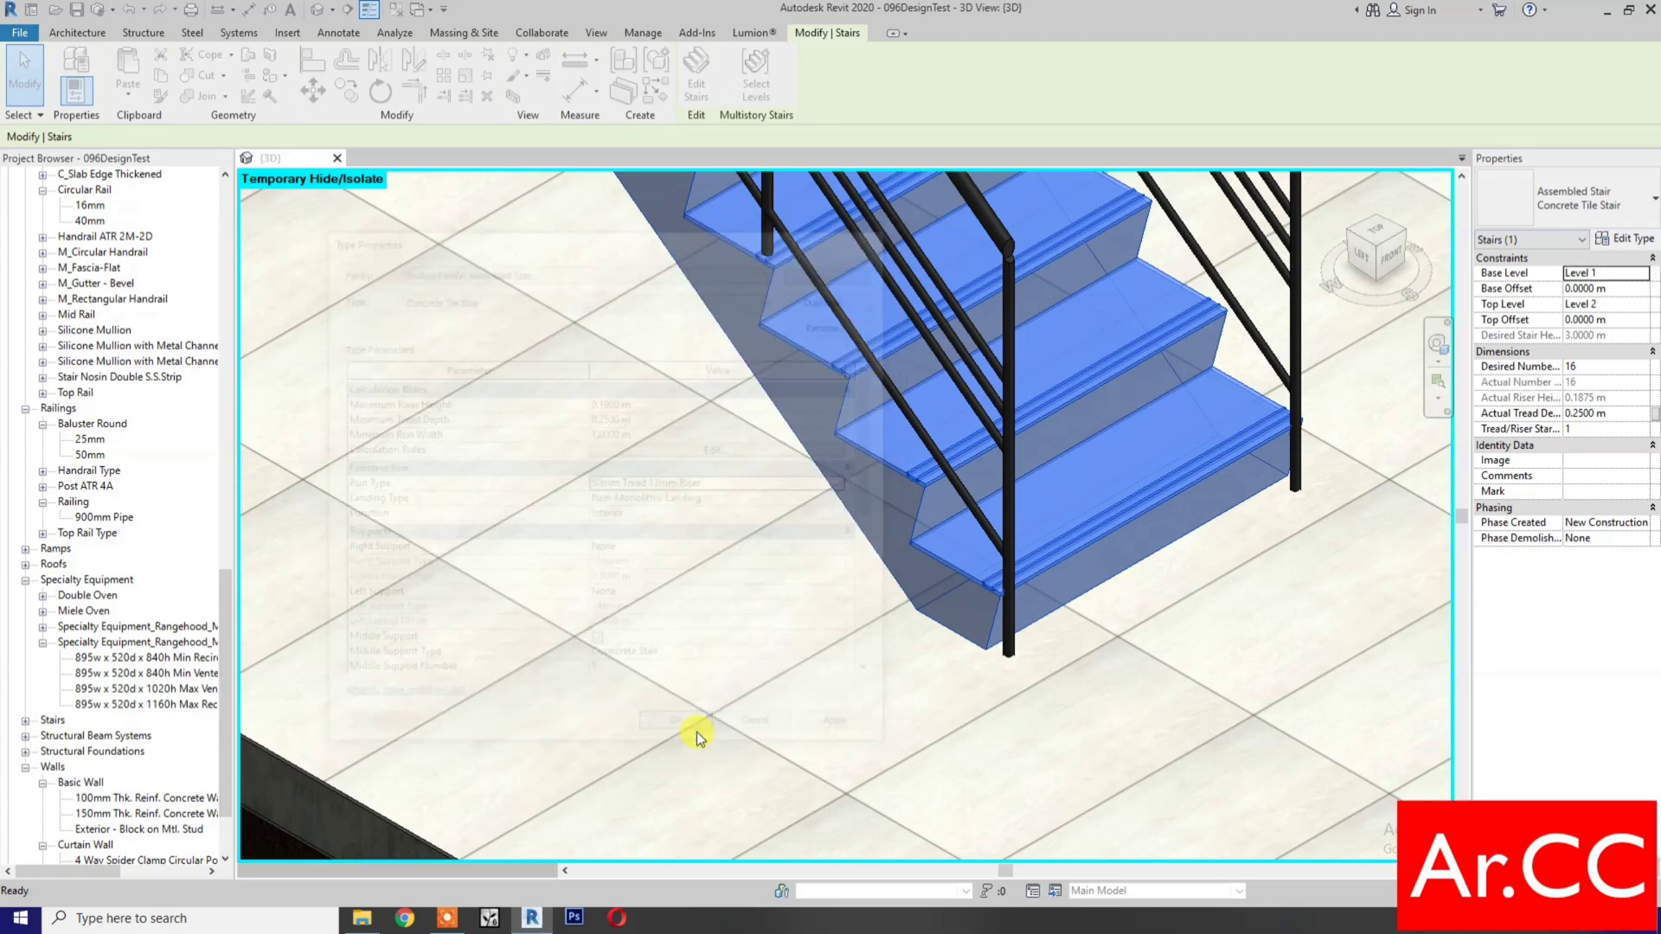
left_click(813, 744)
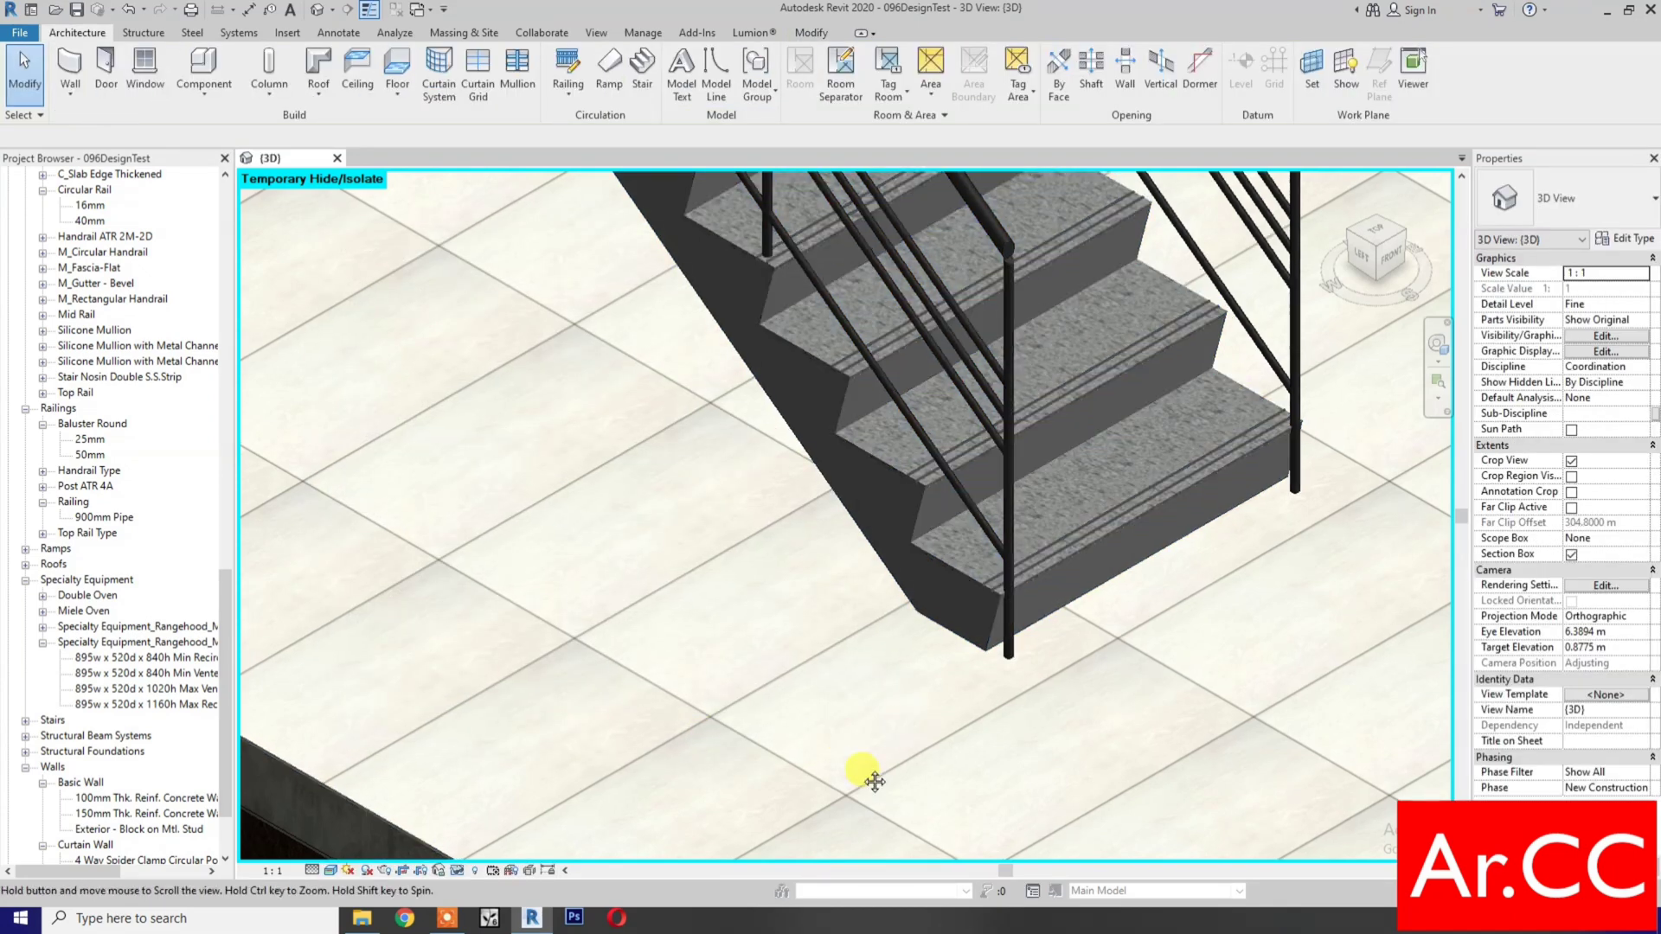
scroll(806, 839, "up", 5)
scroll(984, 723, "up", 3)
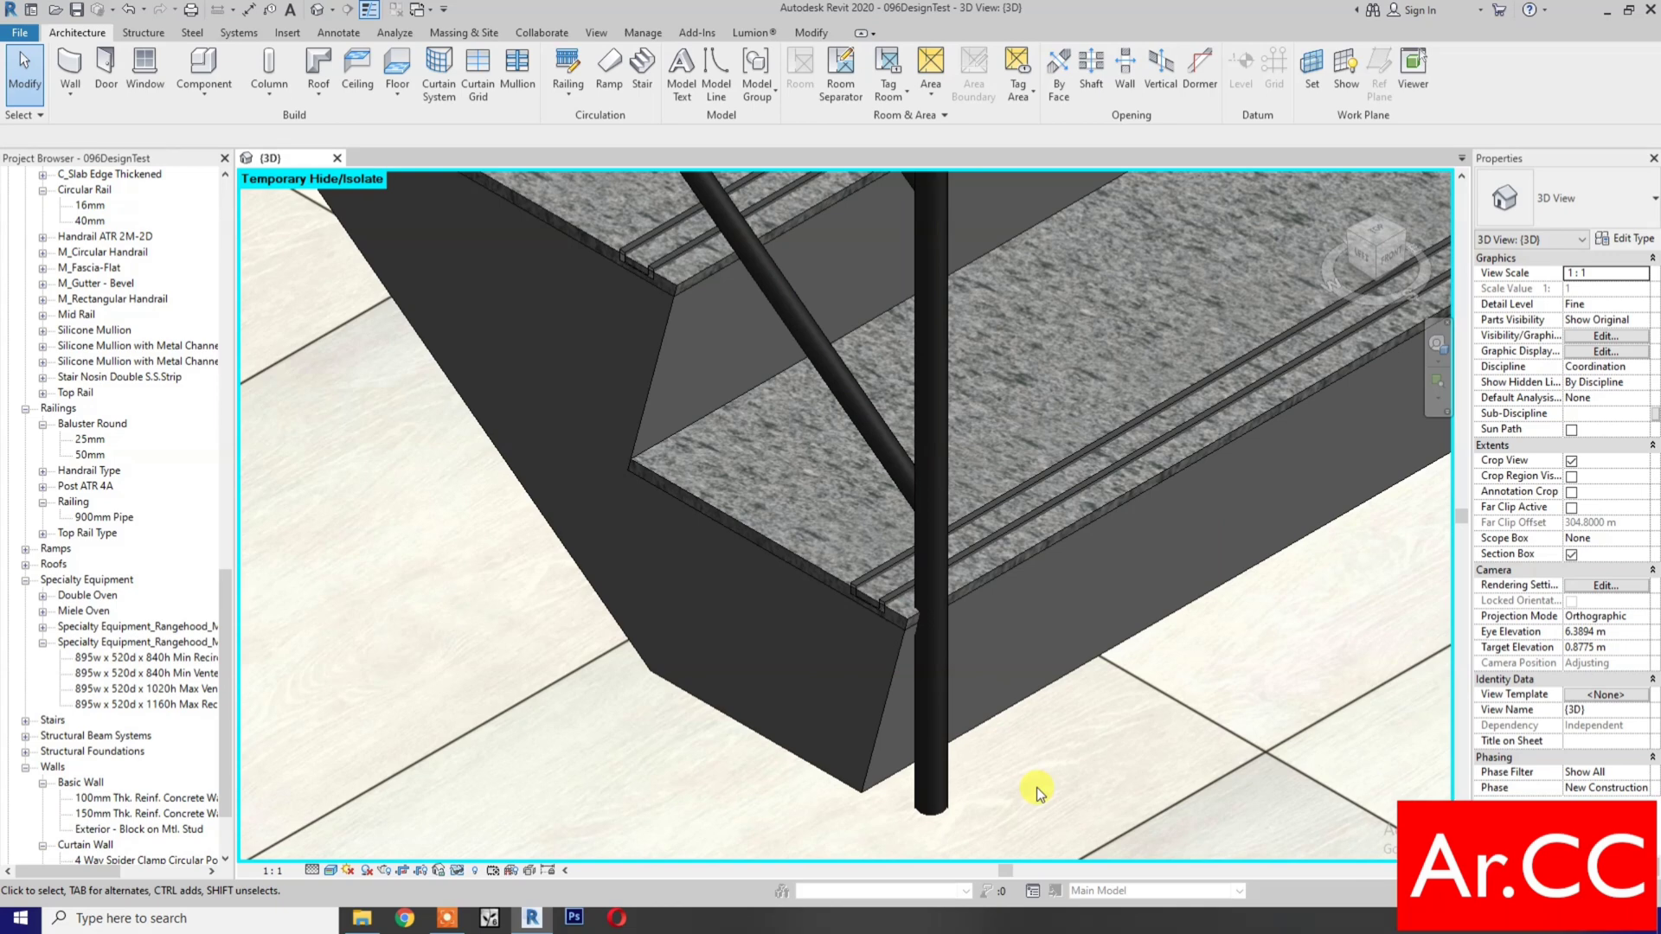
scroll(1036, 788, "down", 1)
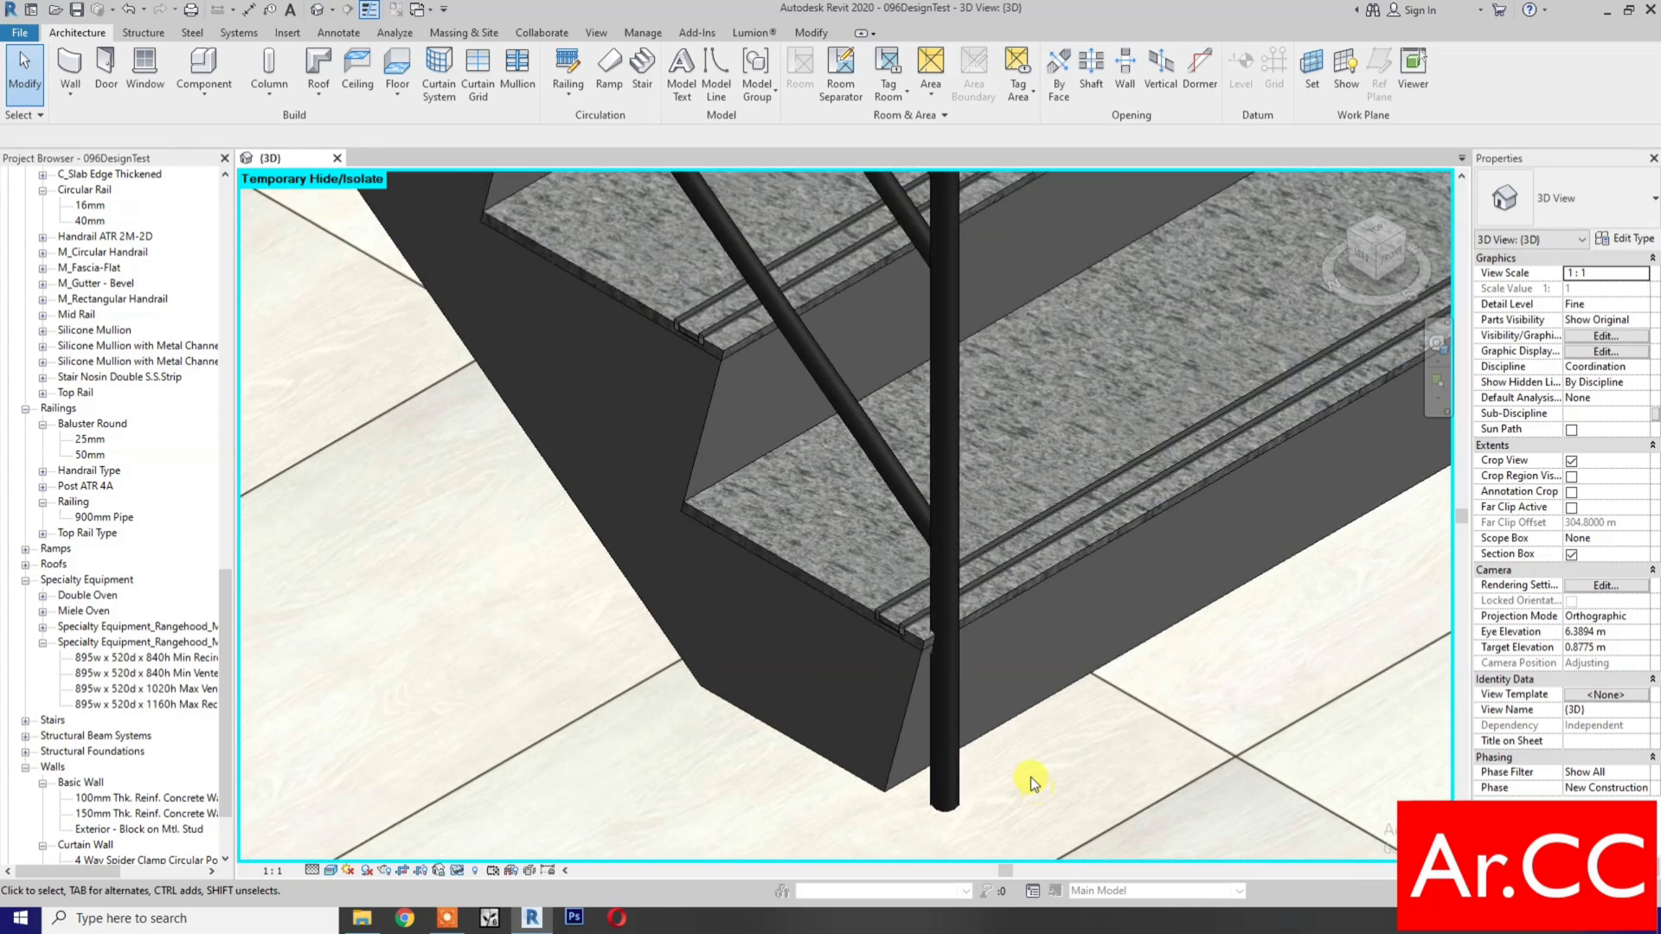
scroll(1020, 755, "down", 3)
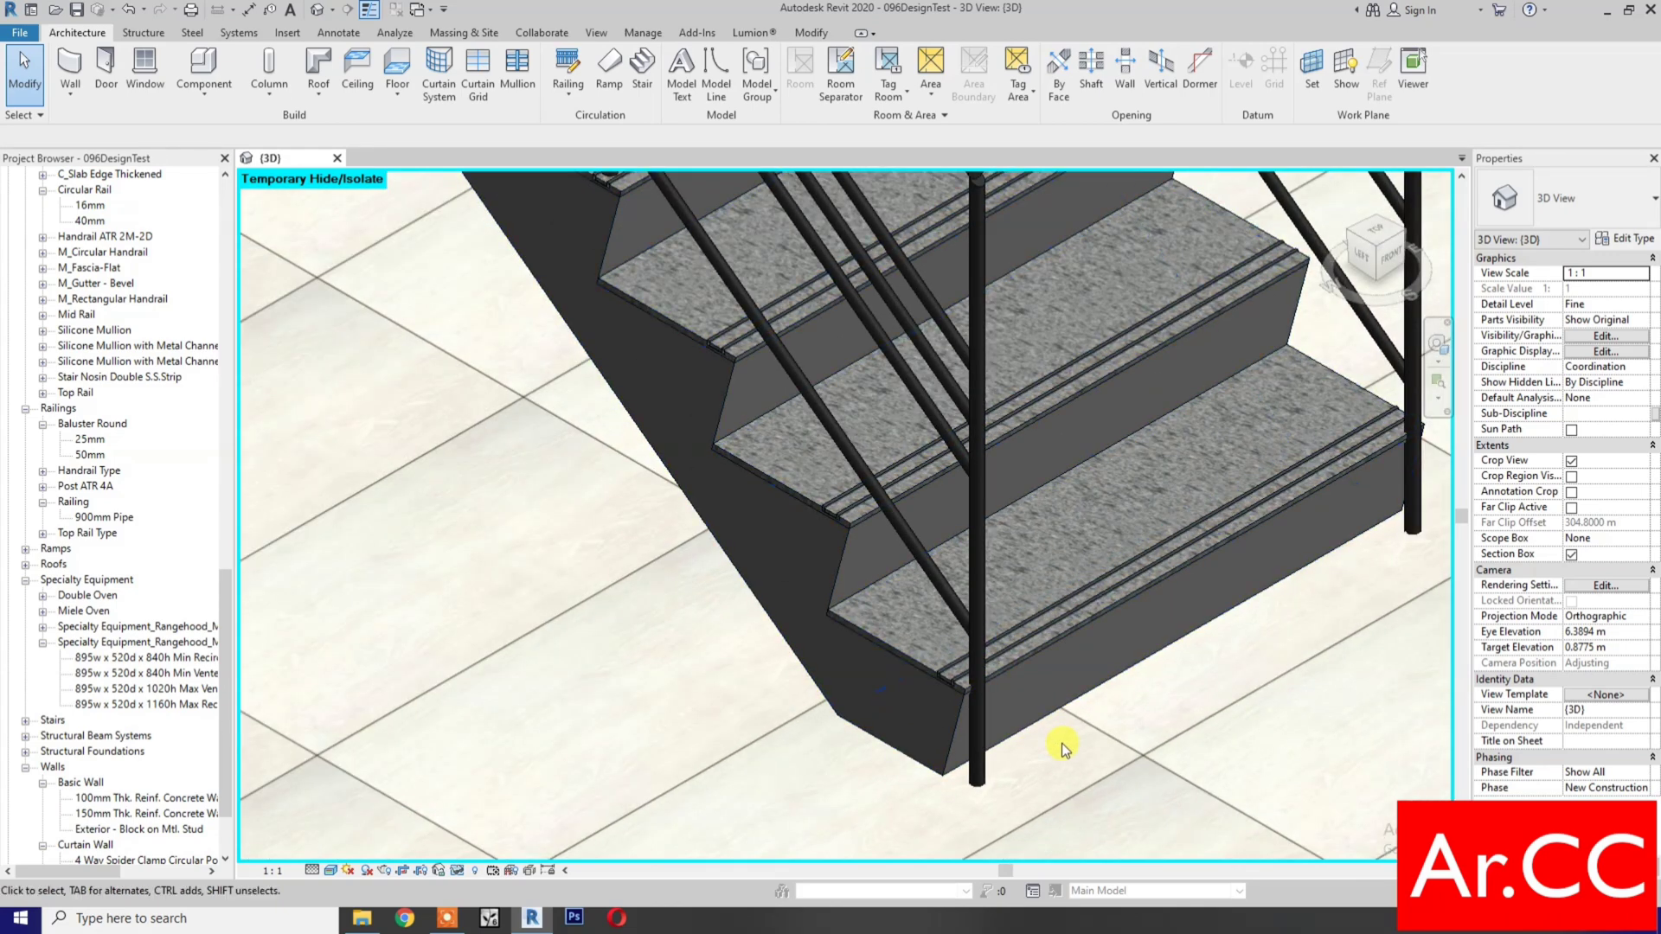